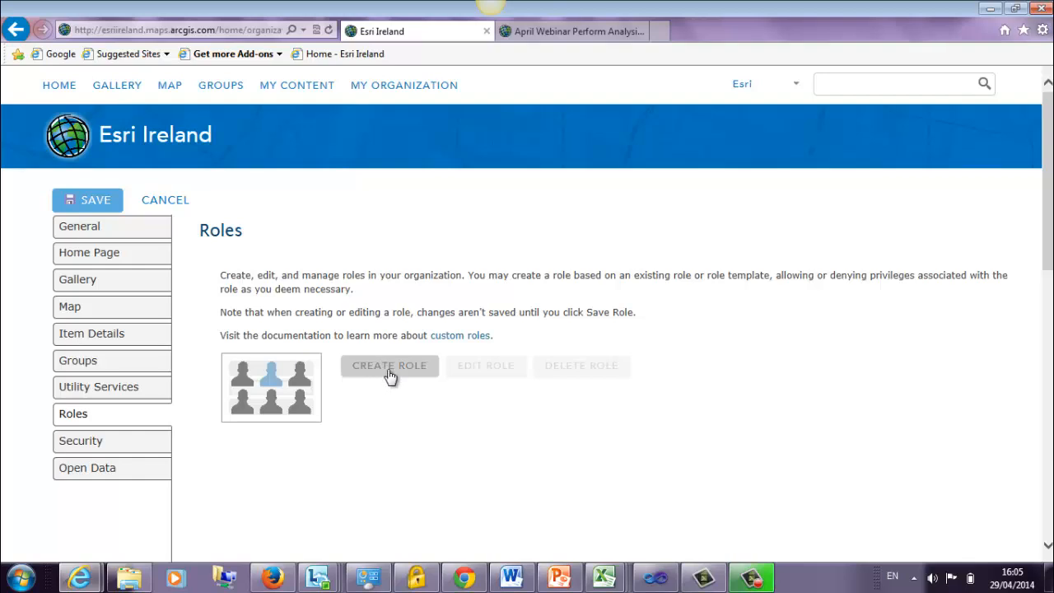
Step: Start a new role with Role Name 'Read Only' and move to its Description field
left_click(390, 370)
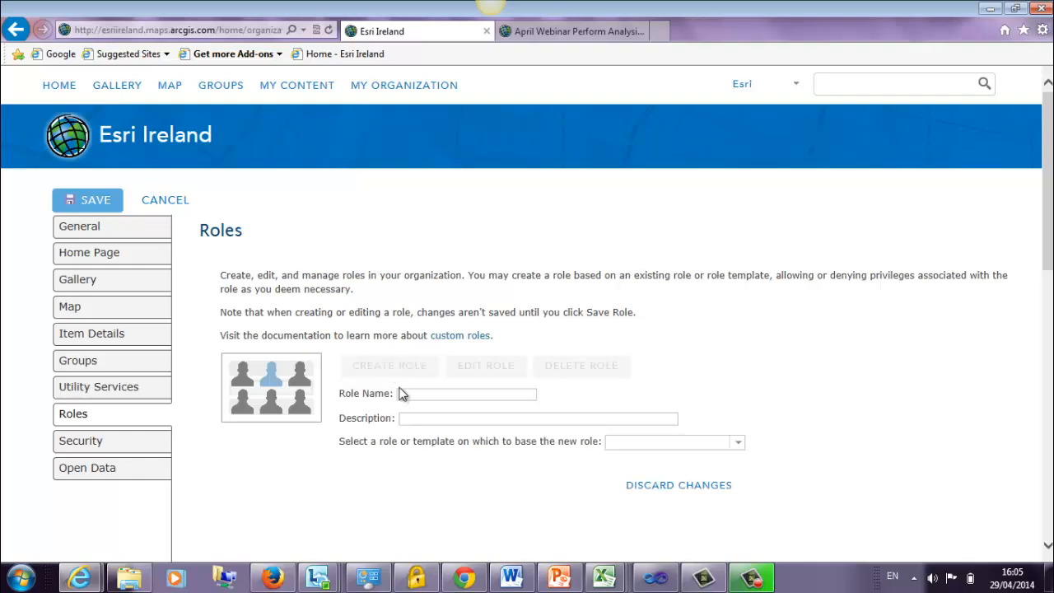
left_click(405, 393)
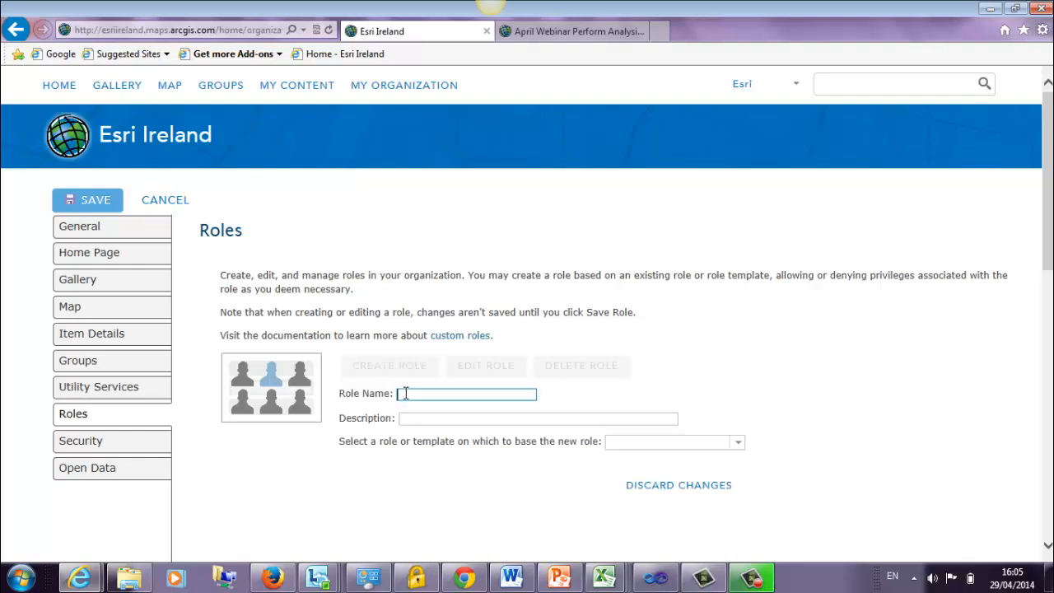
type("Read Only")
left_click(465, 417)
type("Read Only")
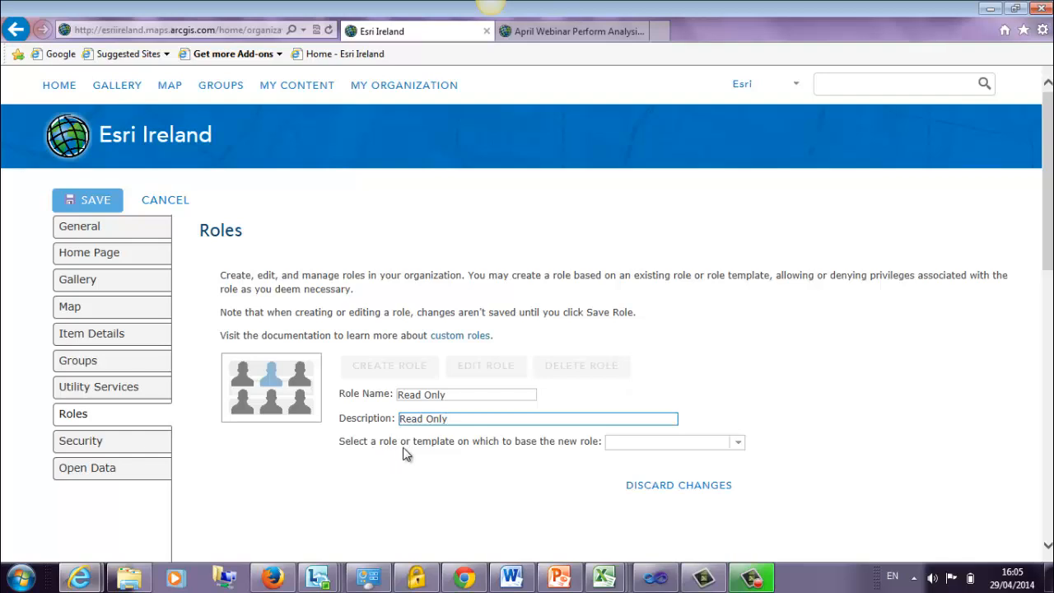
Step: Base the role on the User template and toggle its group privileges off and back on
left_click(741, 445)
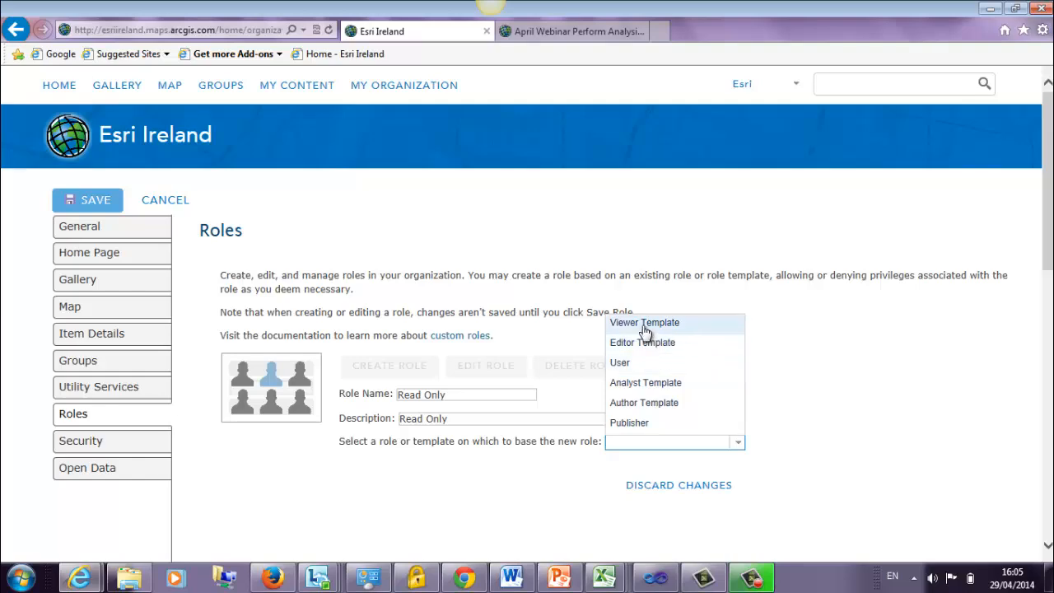
left_click(623, 363)
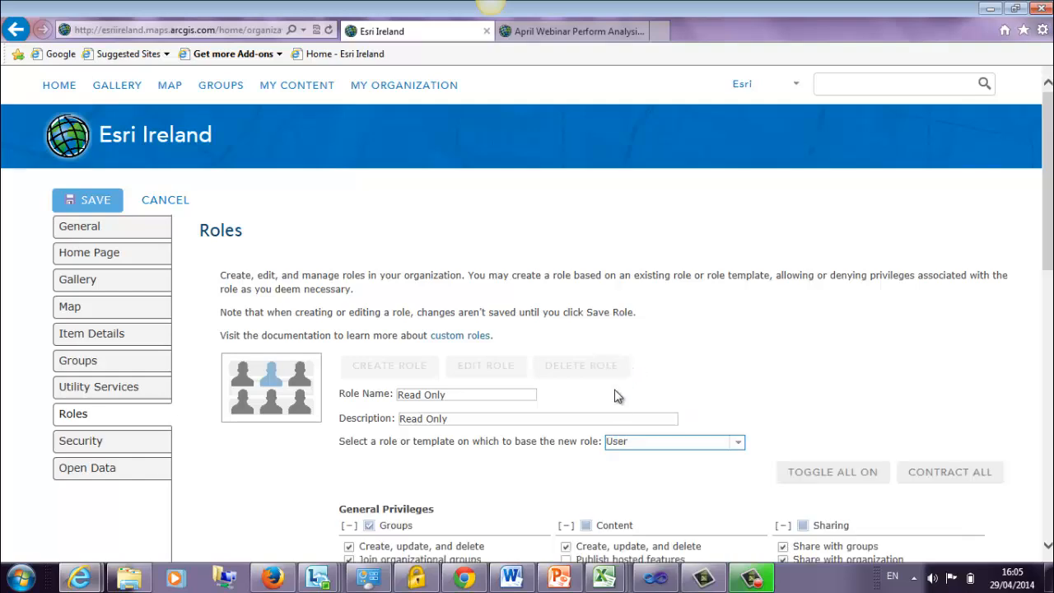
scroll(616, 402, "down", 3)
scroll(616, 404, "down", 2)
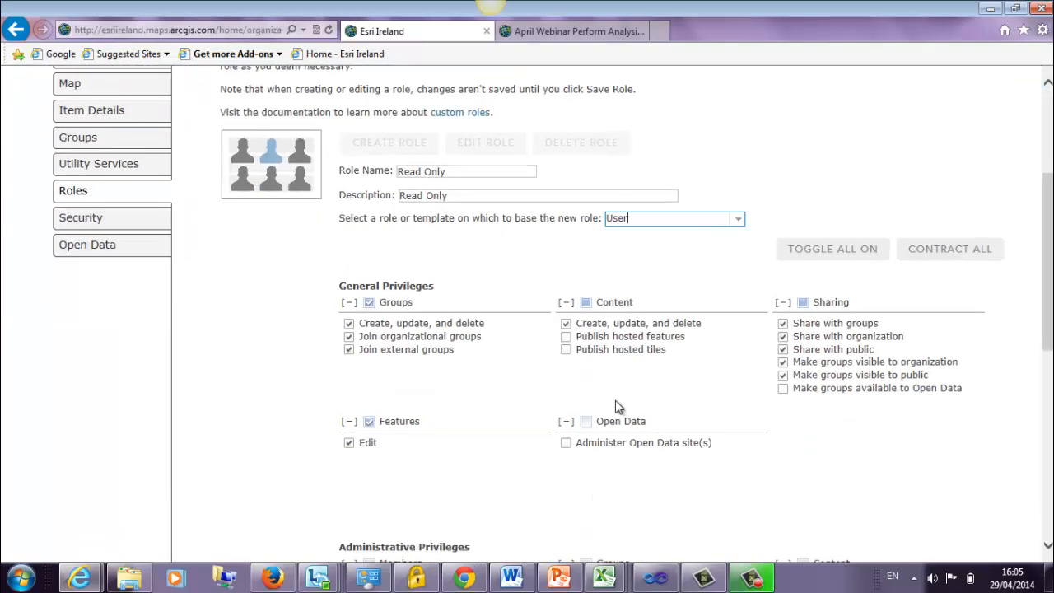
scroll(616, 404, "down", 2)
left_click(349, 249)
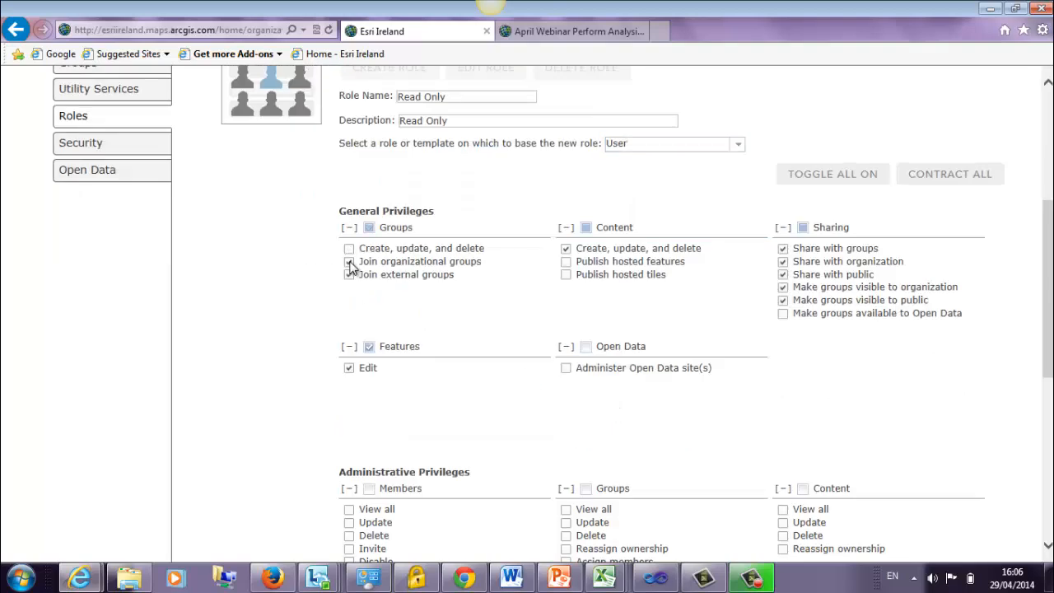
left_click(349, 274)
left_click(349, 261)
left_click(349, 248)
Step: Switch the base template to Publisher, leaving member Delete and Invite privileges unchecked
left_click(737, 144)
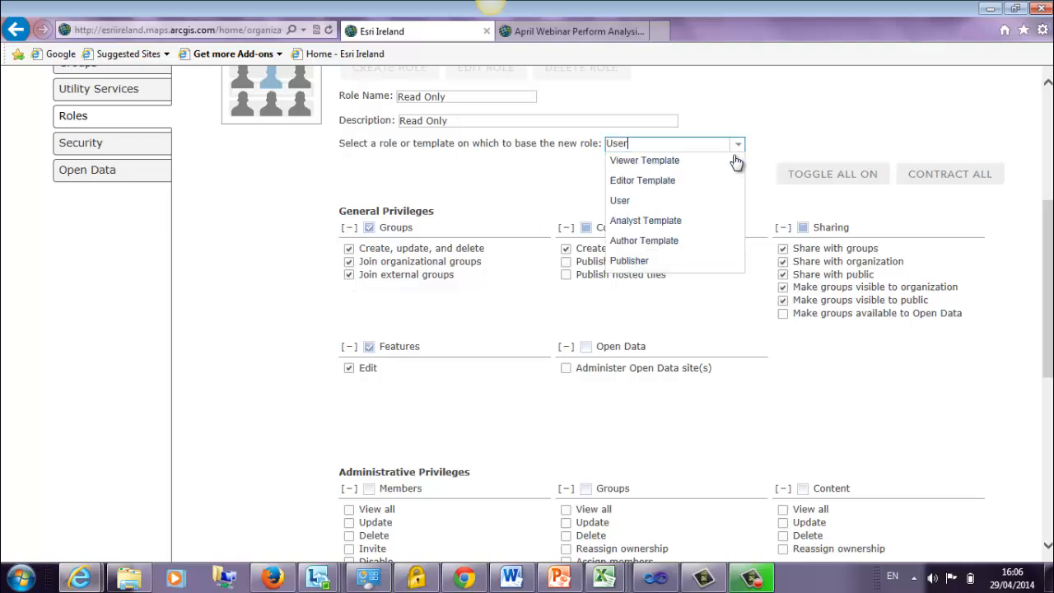
left_click(631, 260)
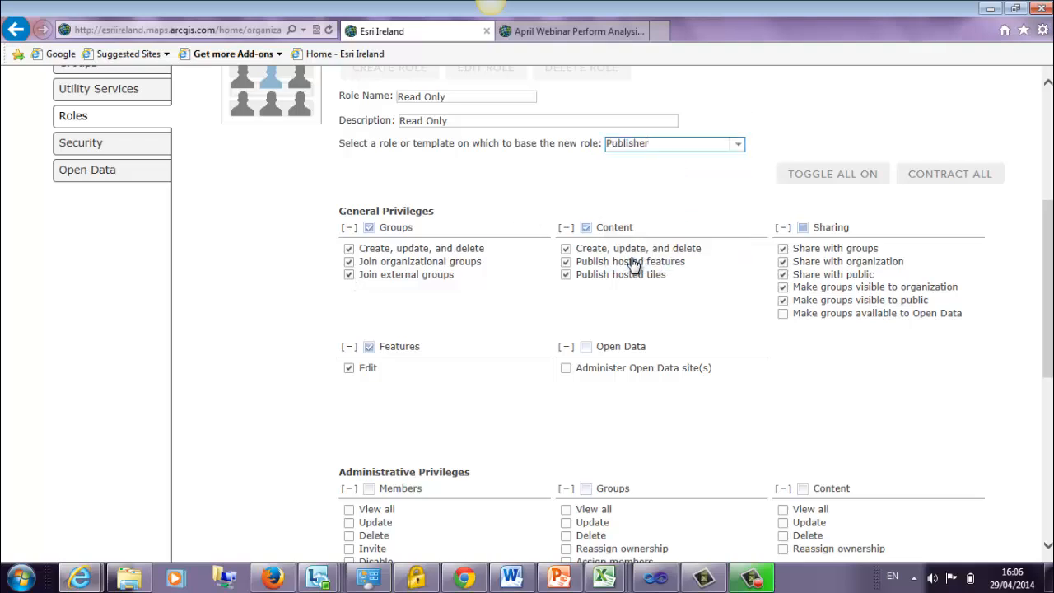
scroll(628, 345, "down", 1)
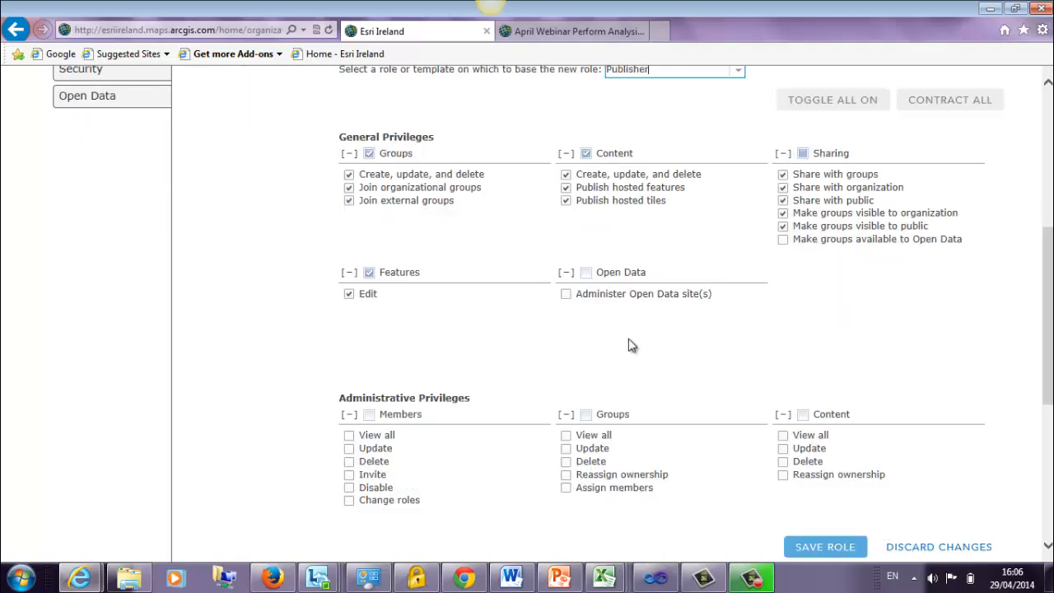
scroll(628, 344, "down", 1)
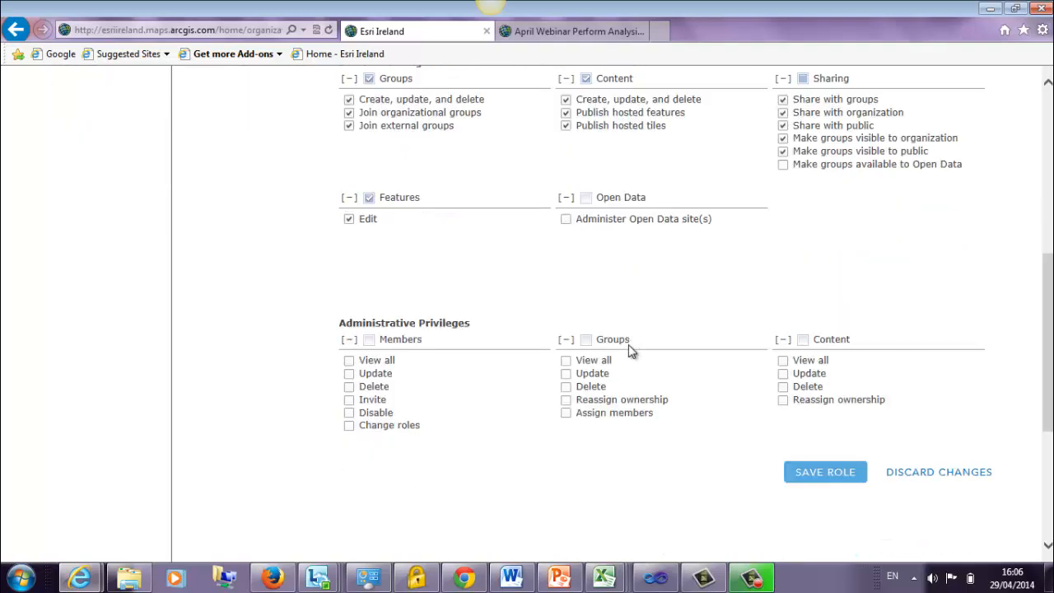
left_click(349, 386)
left_click(349, 399)
left_click(349, 400)
left_click(349, 386)
Step: Add the Content View all privilege and save the Read Only role
scroll(424, 285, "up", 2)
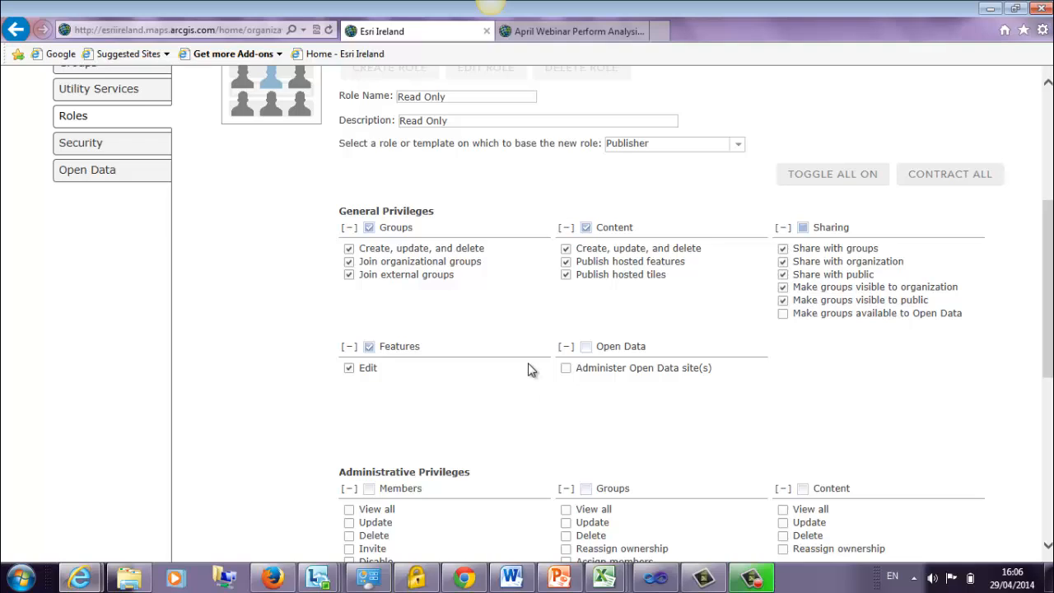
scroll(531, 400, "down", 1)
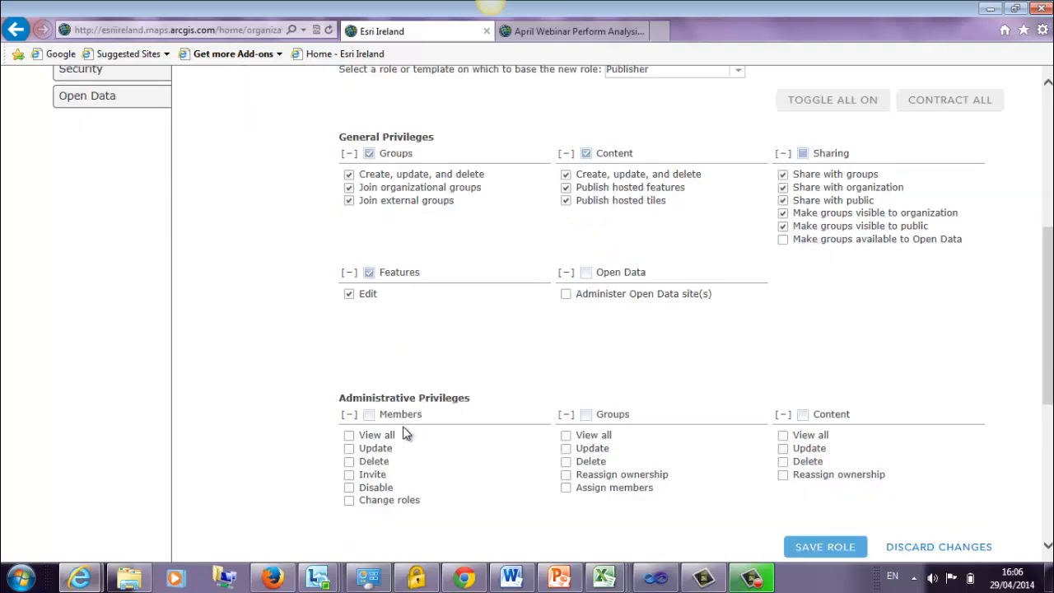
scroll(719, 411, "down", 1)
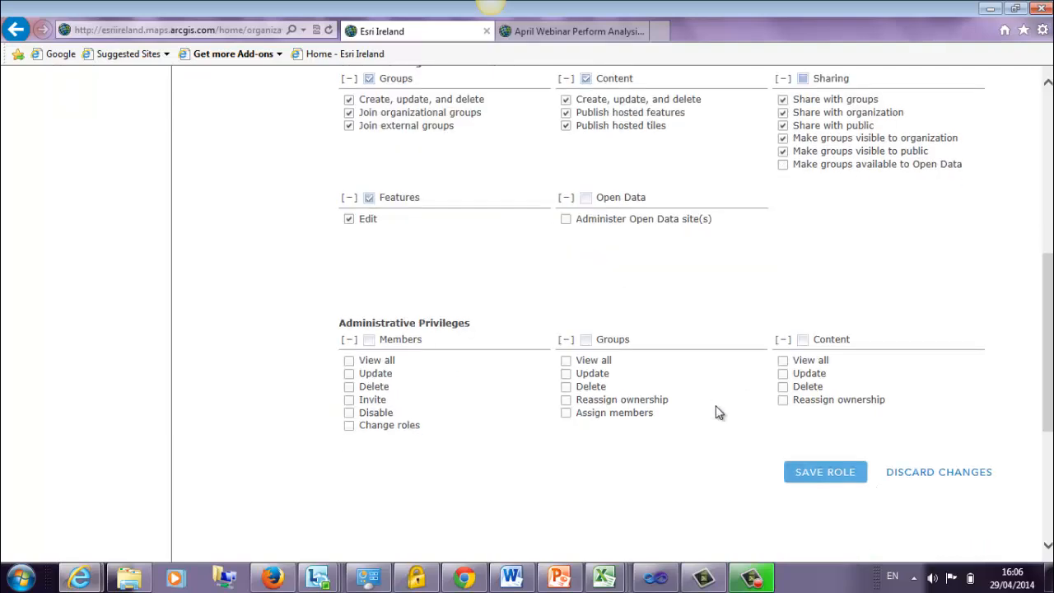
scroll(716, 411, "up", 1)
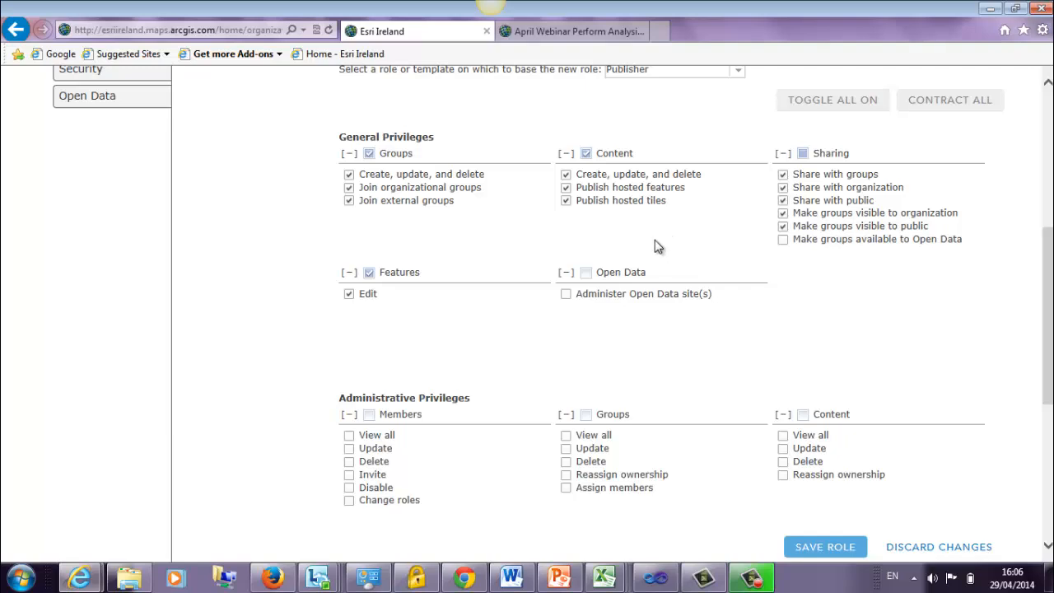
scroll(656, 245, "down", 1)
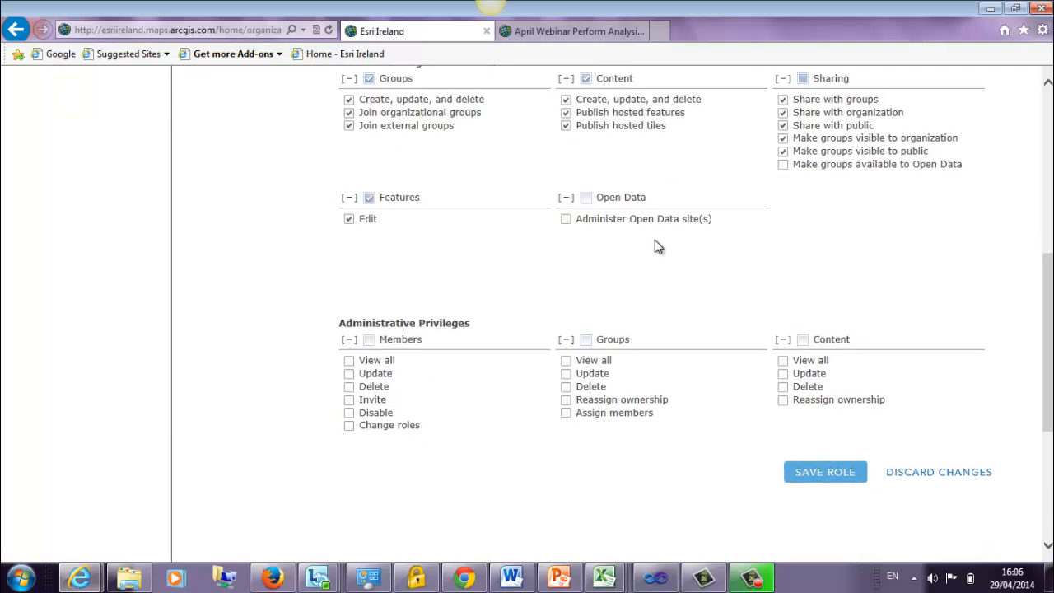
left_click(782, 360)
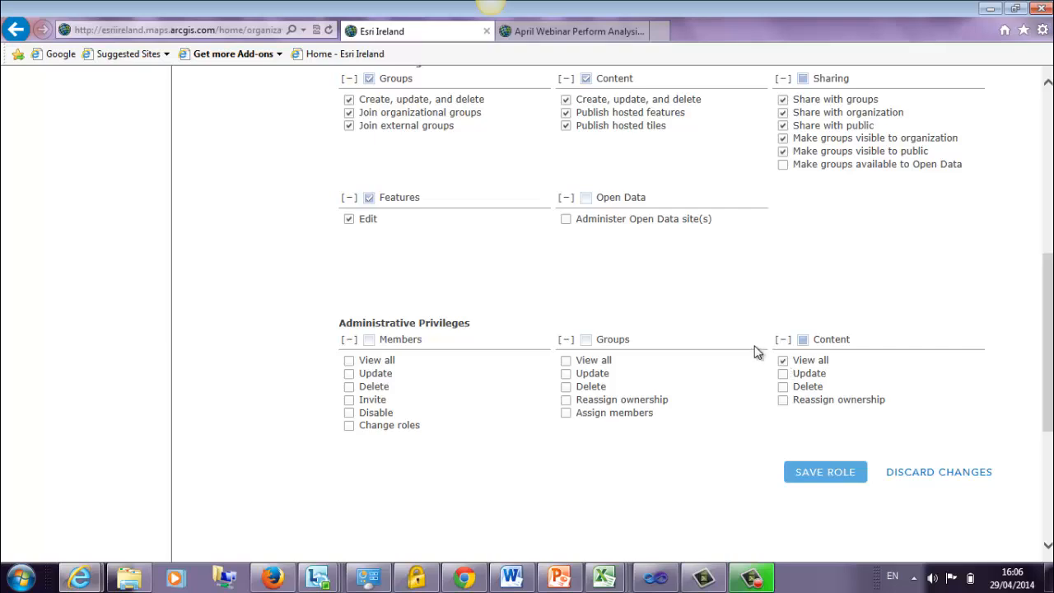
left_click(818, 472)
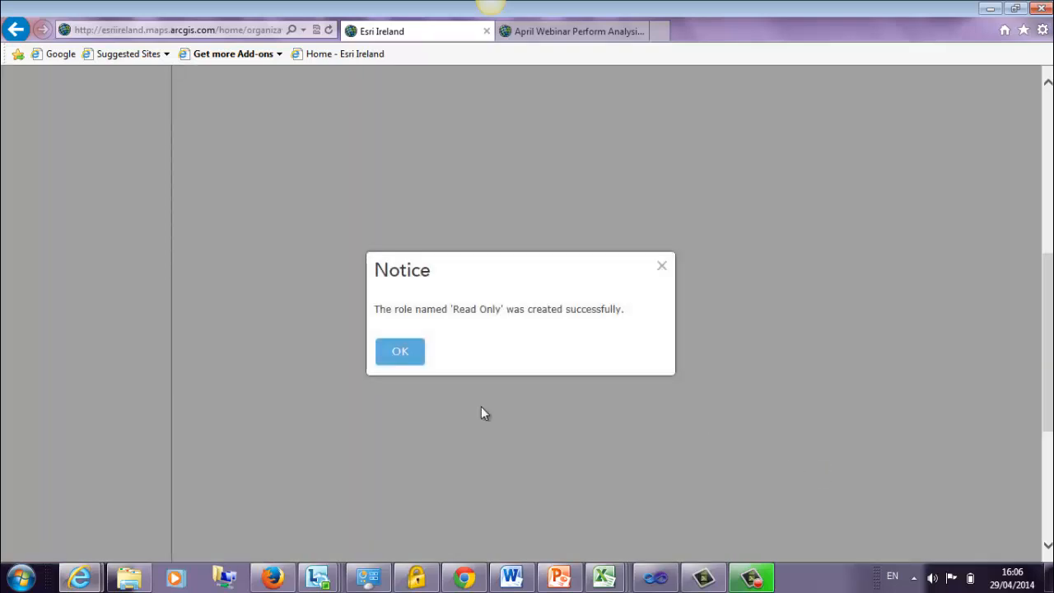
Step: Save the organization settings and assign a member the Read Only role
left_click(400, 351)
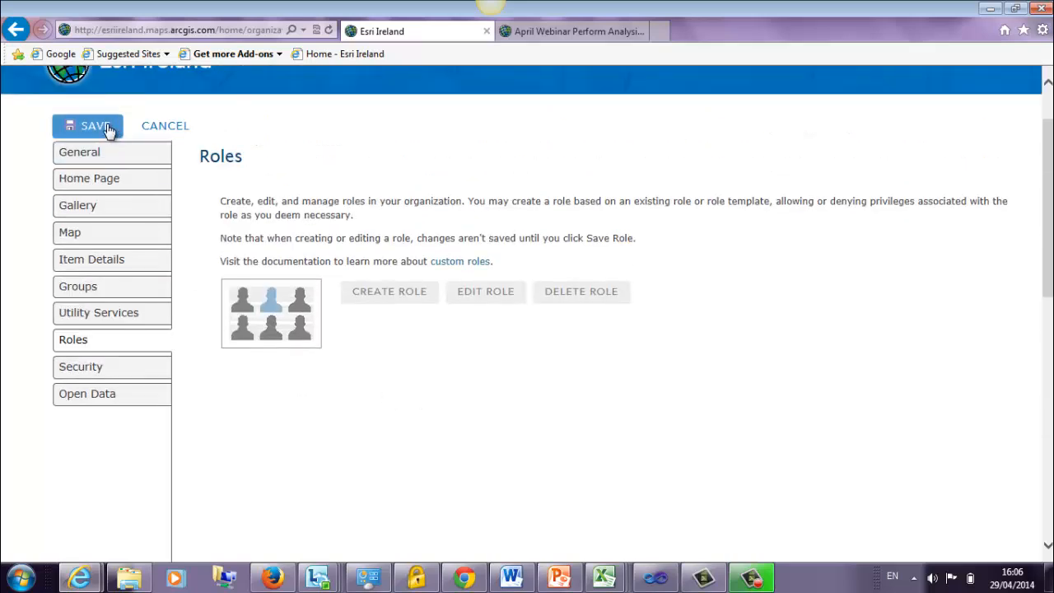
left_click(107, 128)
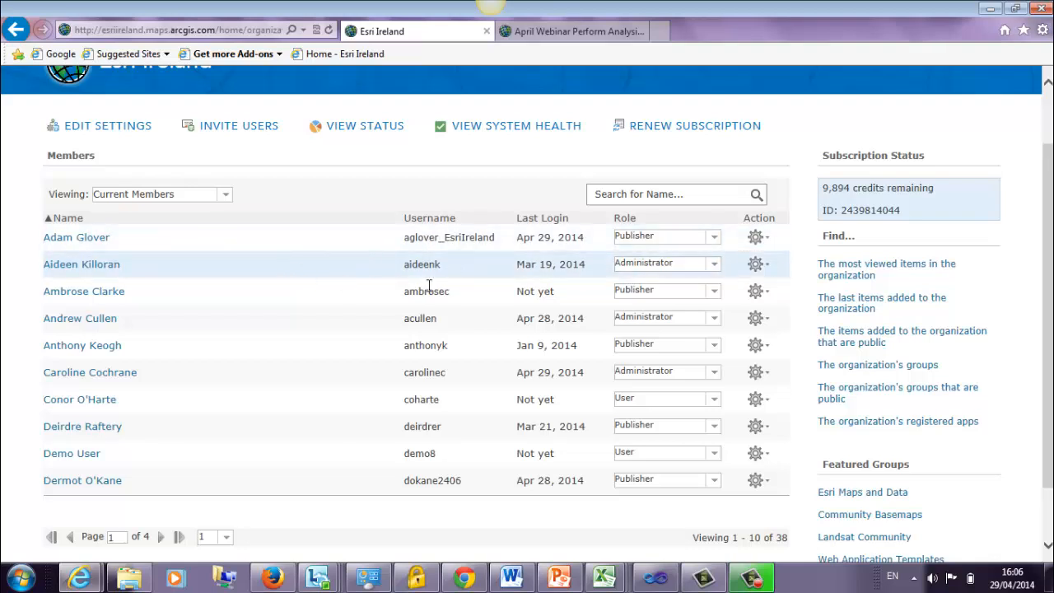
left_click(716, 268)
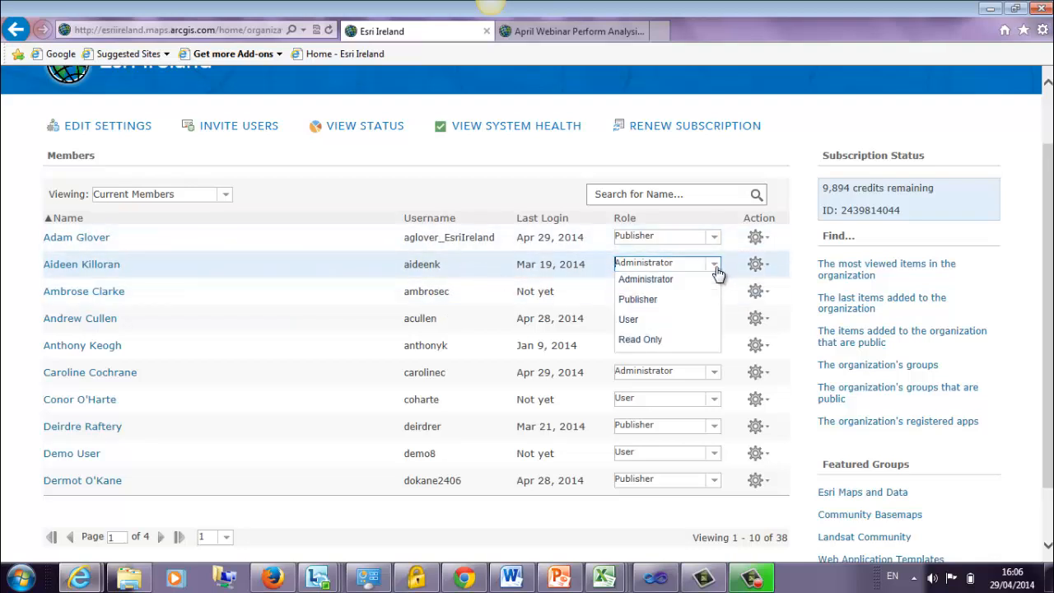
left_click(644, 340)
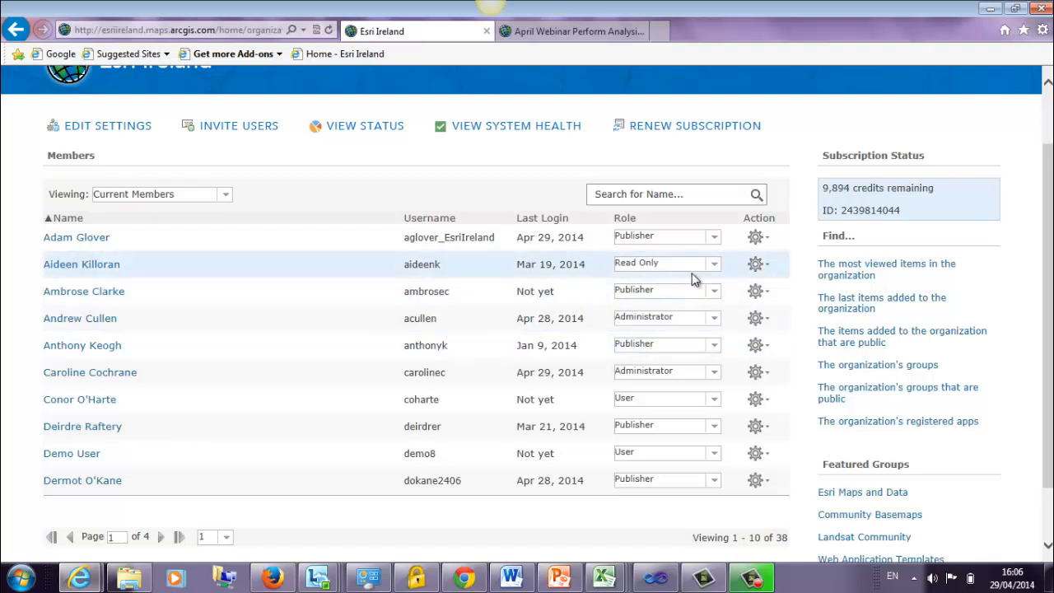
Step: Set that member back to Administrator and return to the organization settings
left_click(715, 269)
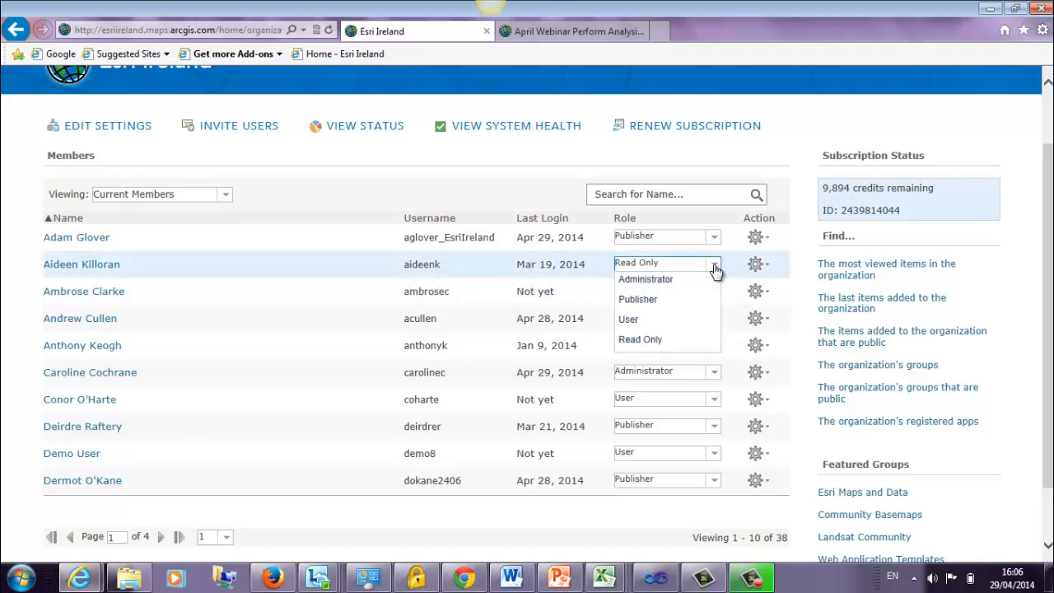
left_click(641, 281)
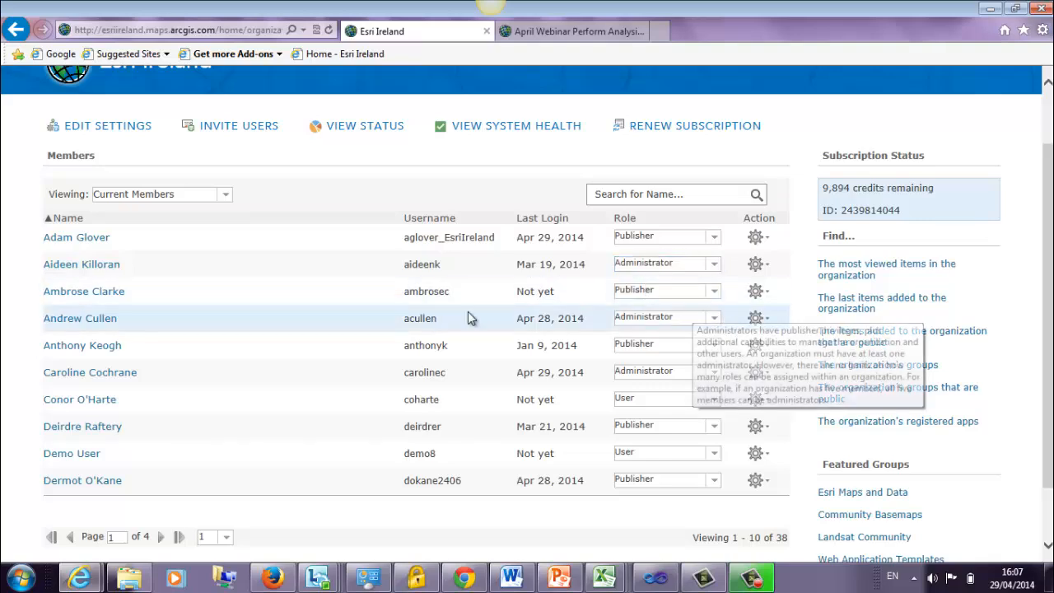
scroll(277, 318, "up", 2)
left_click(134, 201)
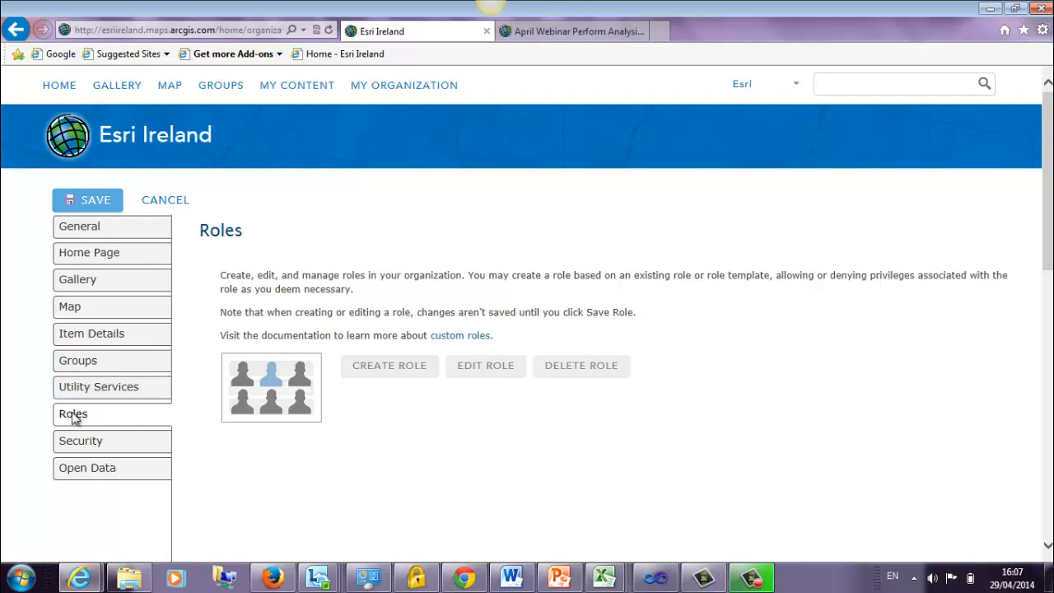
Step: Delete the custom Read Only role
left_click(600, 370)
left_click(500, 396)
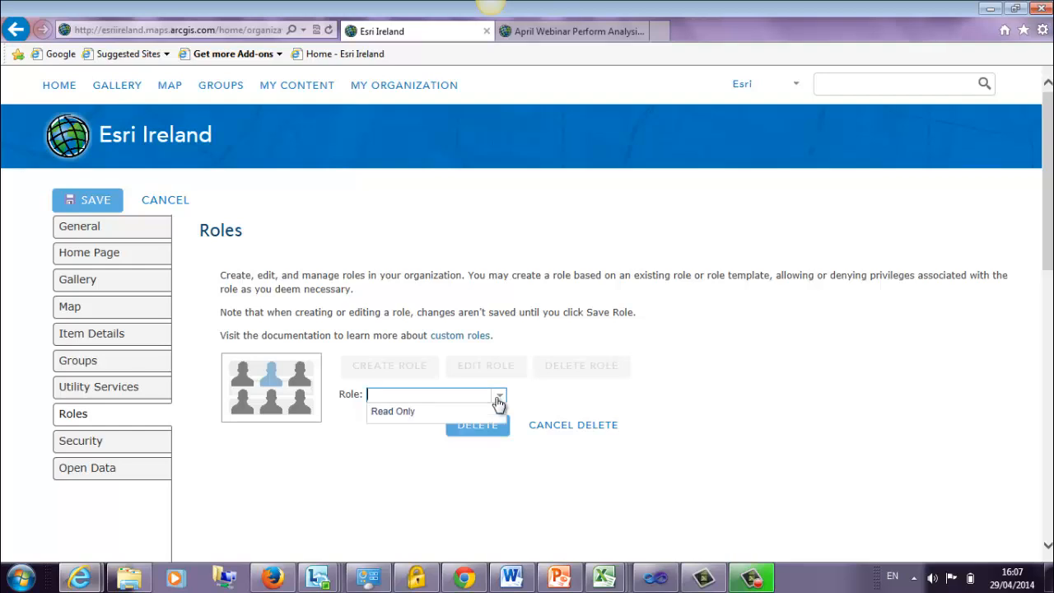
left_click(462, 415)
left_click(463, 423)
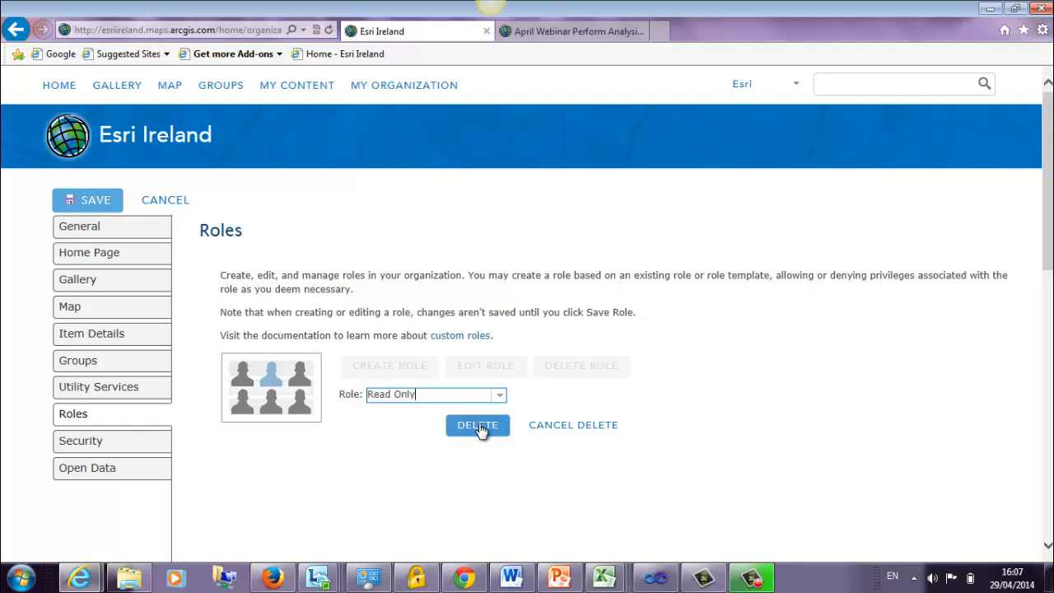
Step: Save the organization settings and switch to the April Webinar web map
left_click(407, 356)
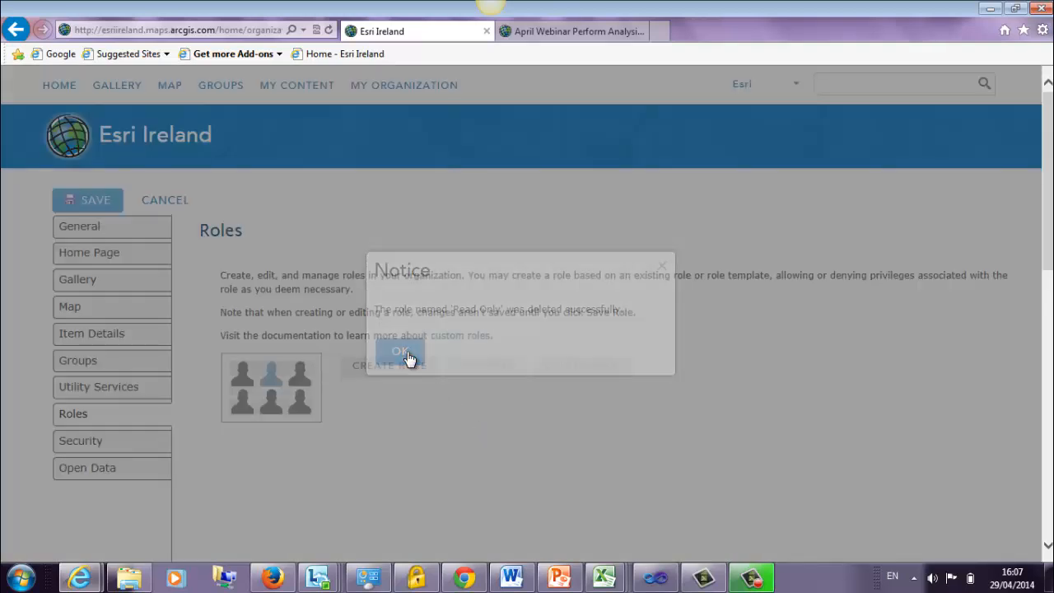
left_click(96, 206)
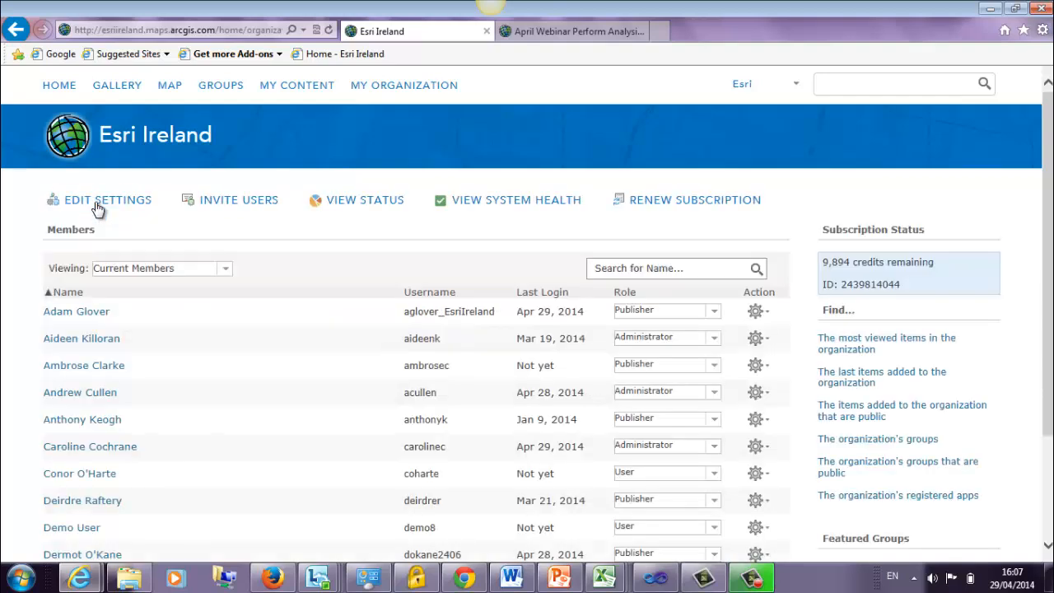
left_click(568, 31)
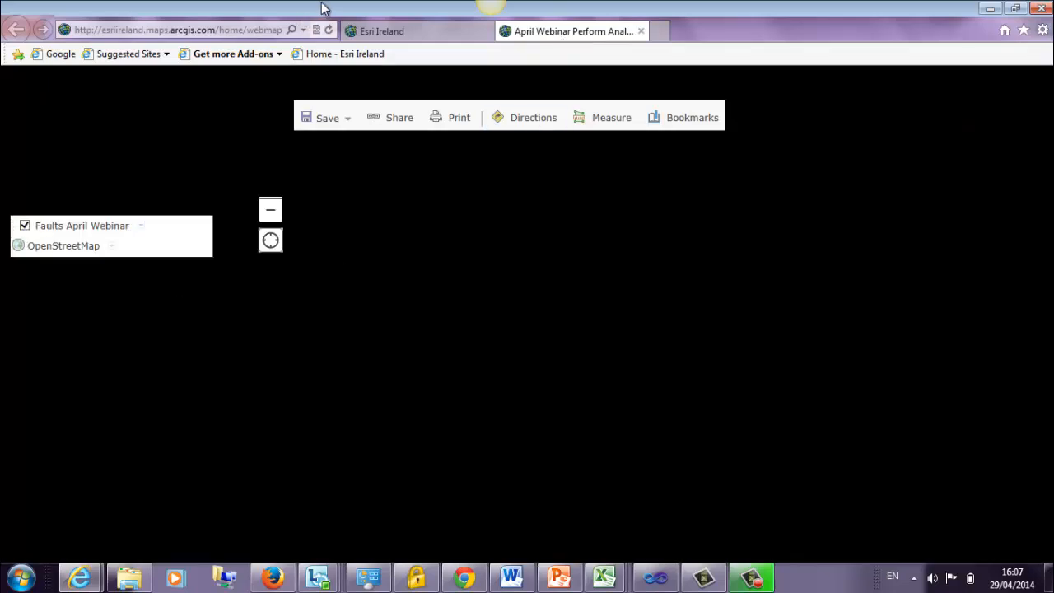
Step: Reload the April Webinar map and open the Call out Locations layer options in Content
left_click(328, 30)
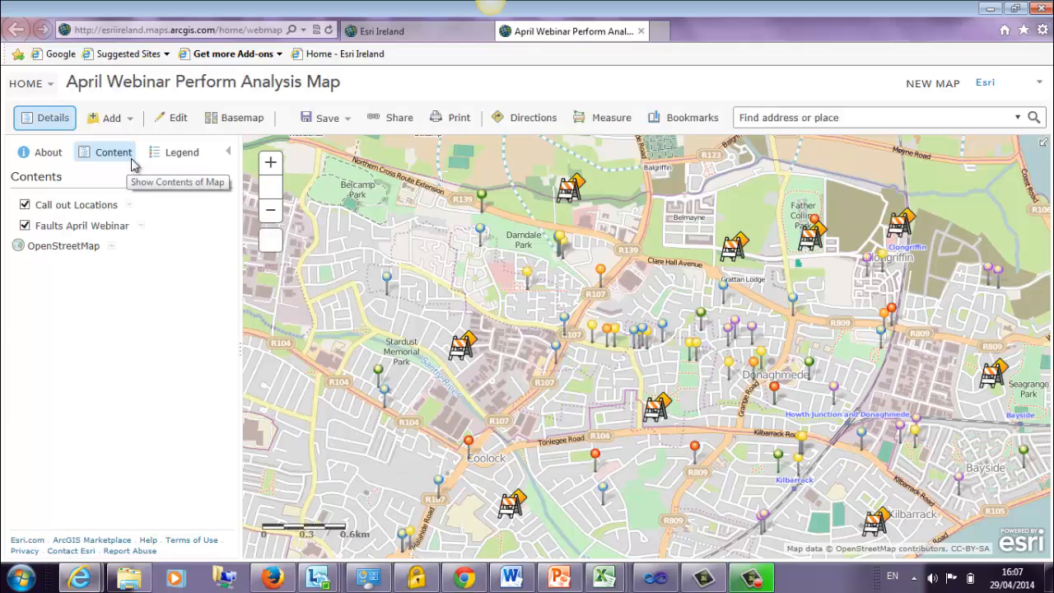
left_click(176, 158)
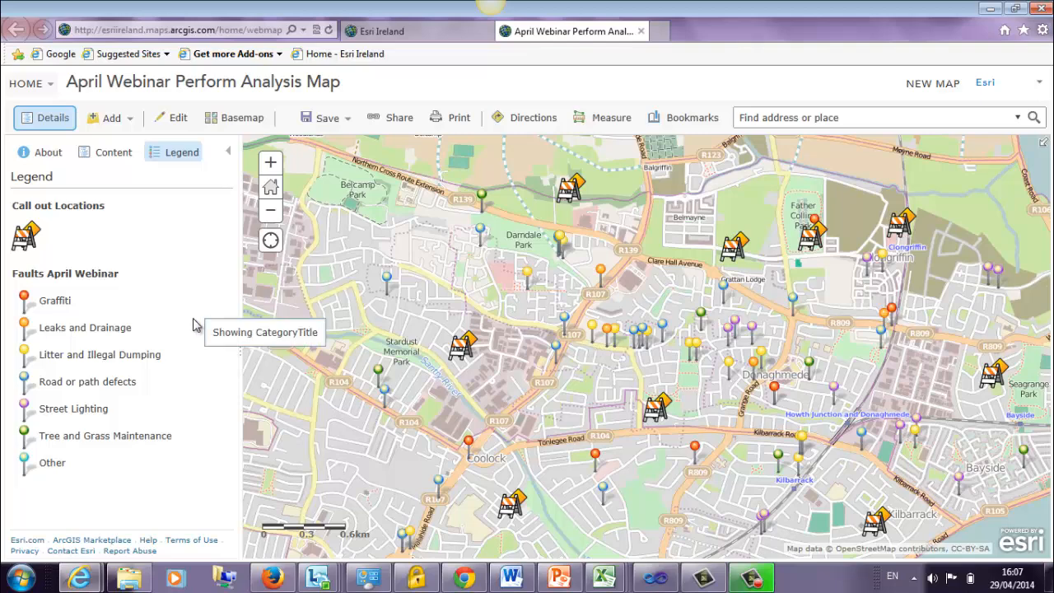
left_click(114, 161)
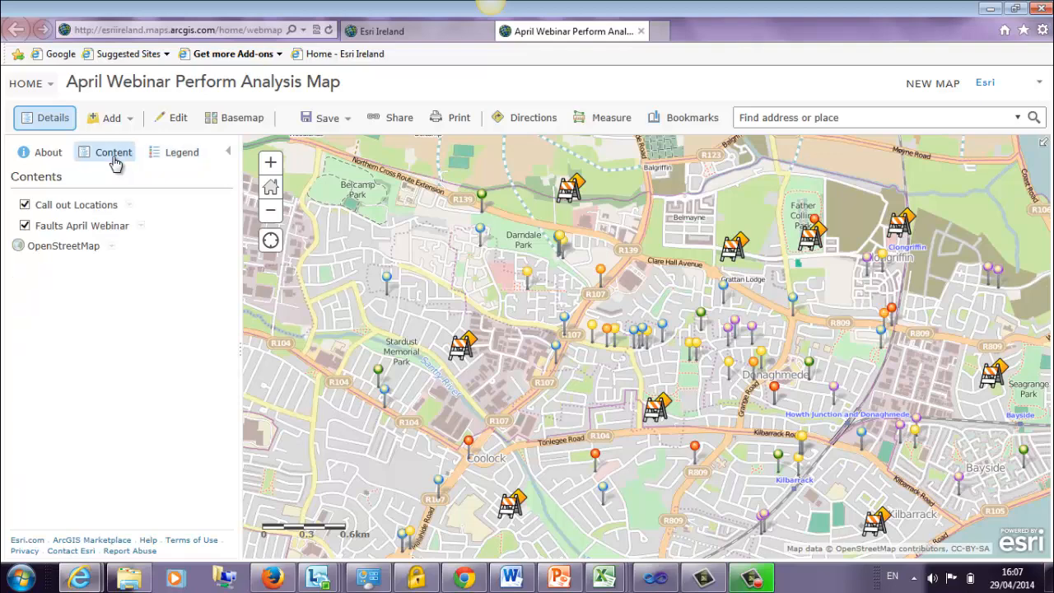
left_click(130, 205)
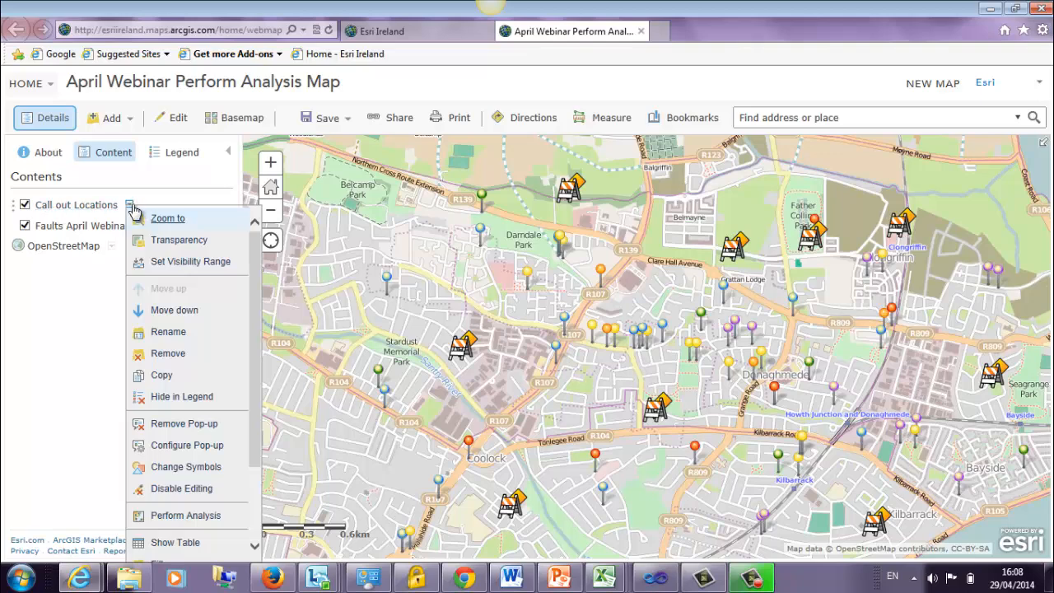
Step: Open Derive New Locations from Perform Analysis' Find Locations group after reading its description
left_click(175, 519)
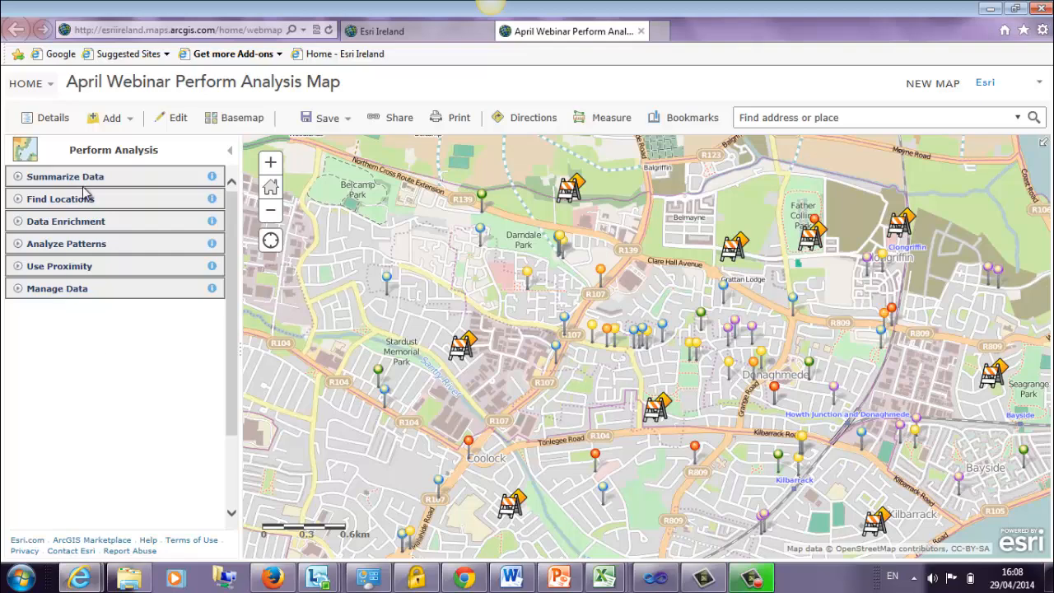
left_click(20, 179)
left_click(19, 180)
left_click(20, 201)
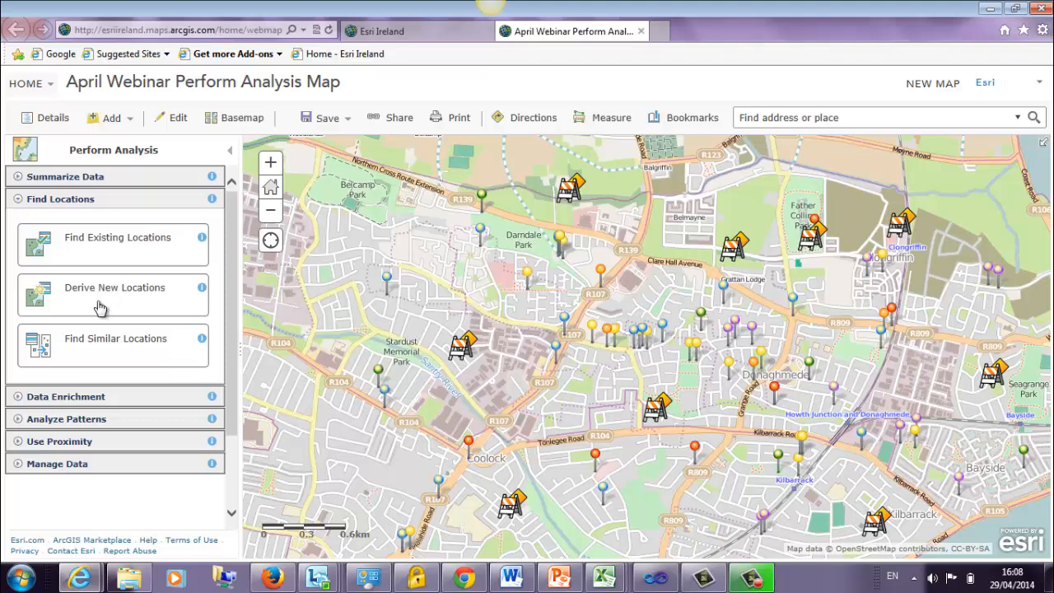
left_click(201, 290)
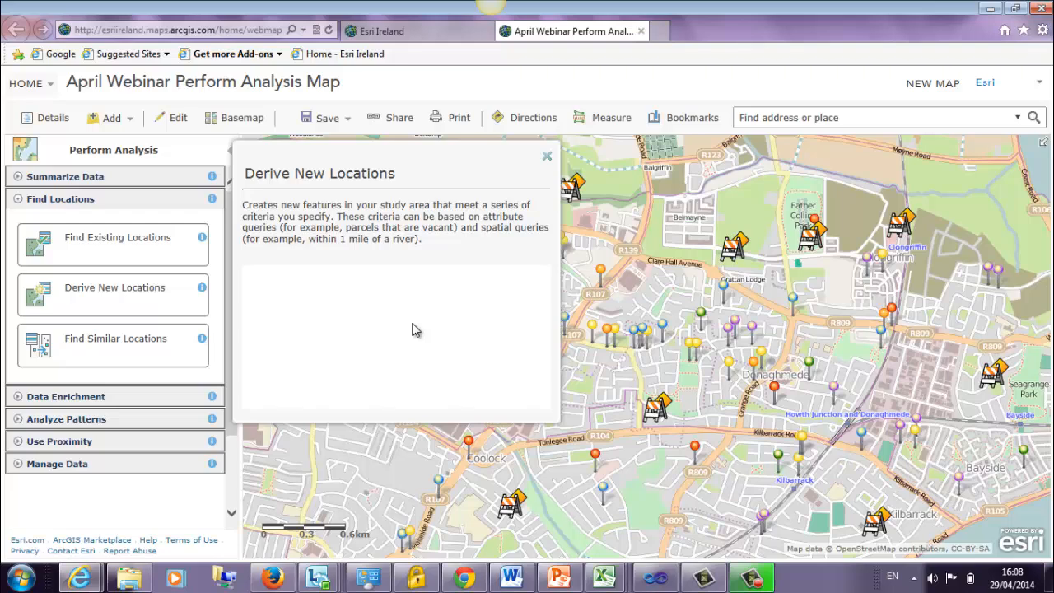
left_click(547, 155)
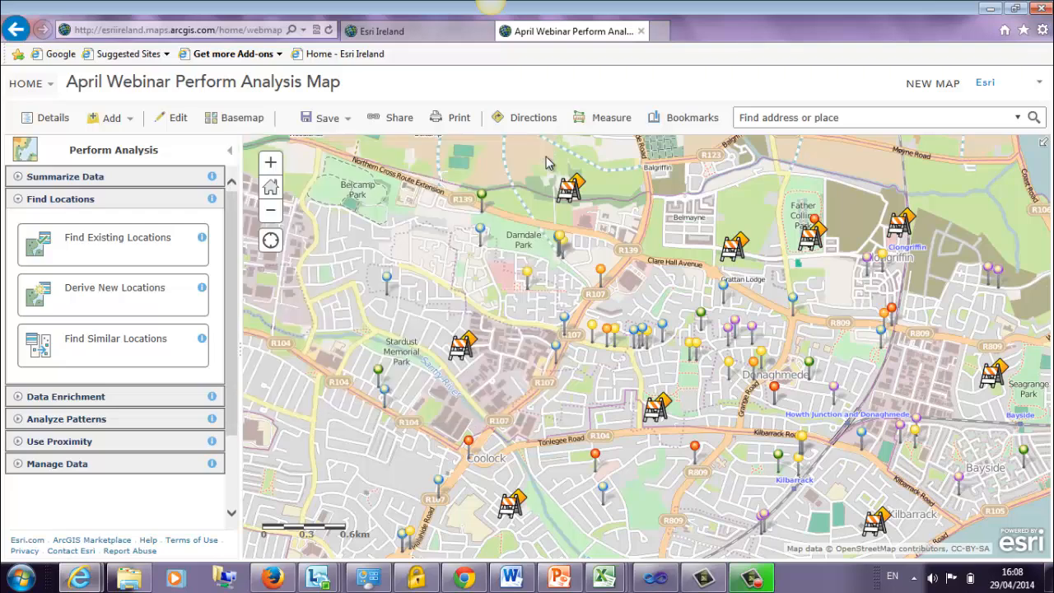
left_click(130, 290)
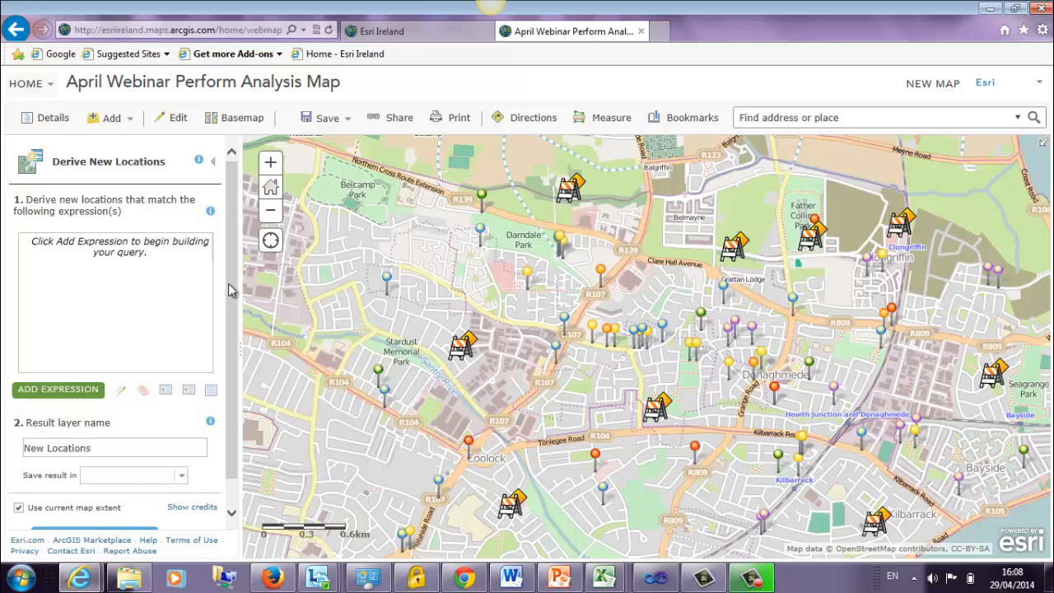
Step: Add the expression Call out Locations within a distance of 500 Meters from Faults April Webinar
left_click(59, 390)
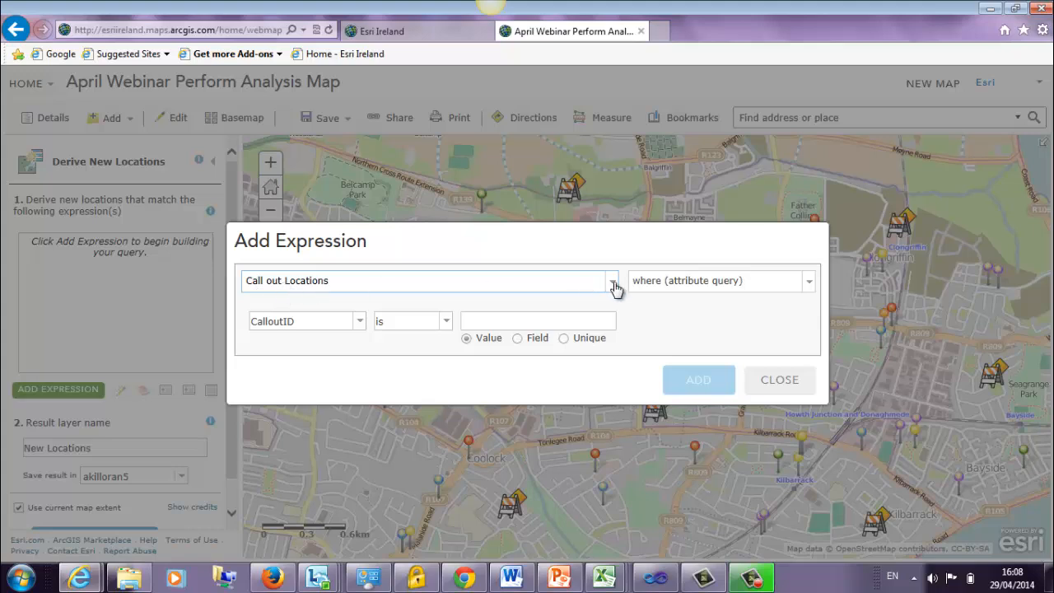
left_click(809, 281)
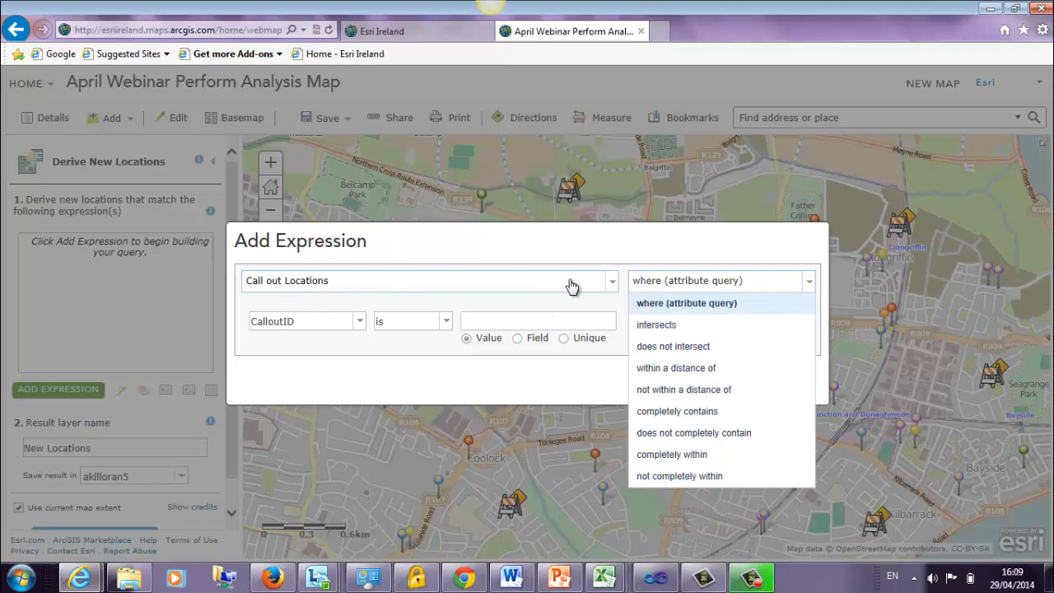
left_click(679, 371)
left_click(321, 315)
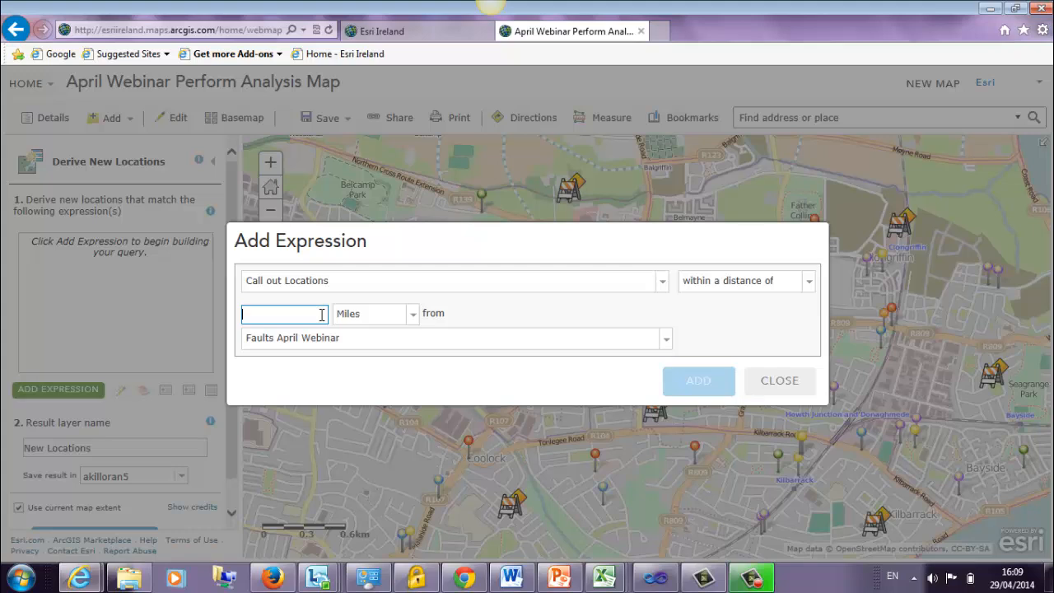
type("500")
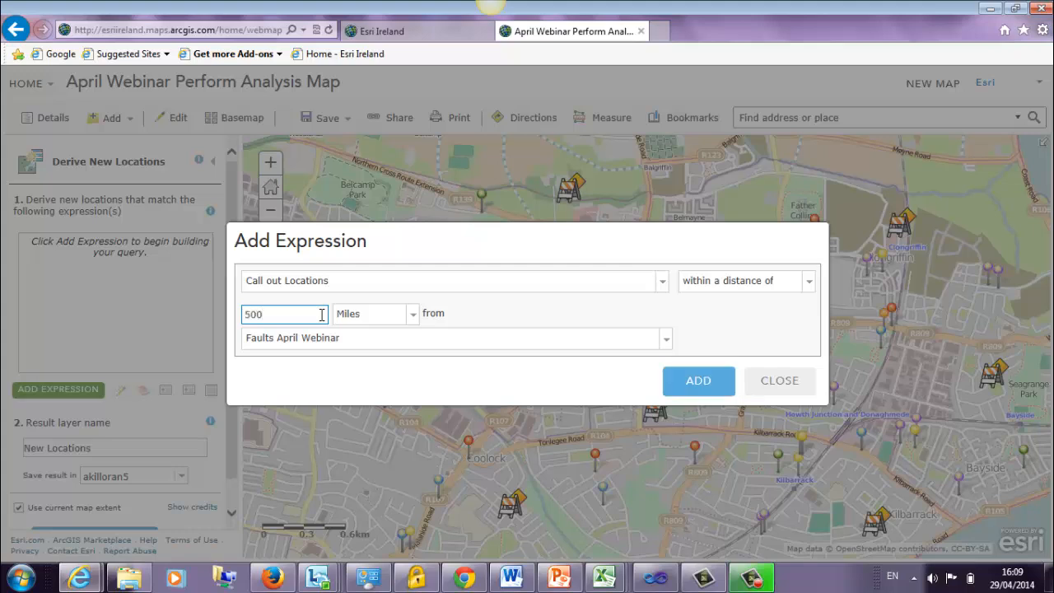
left_click(413, 315)
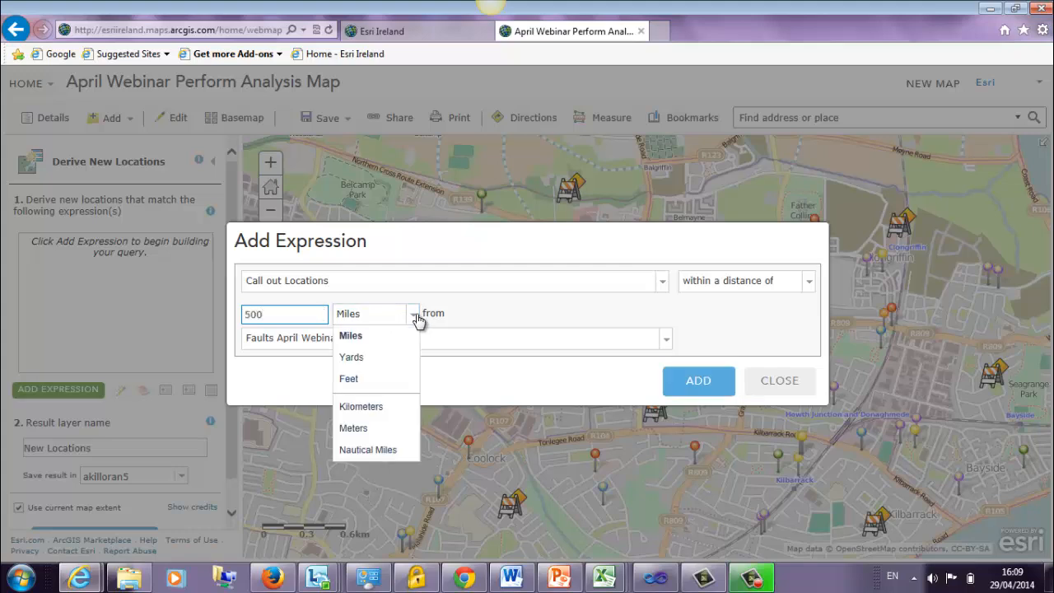
left_click(357, 430)
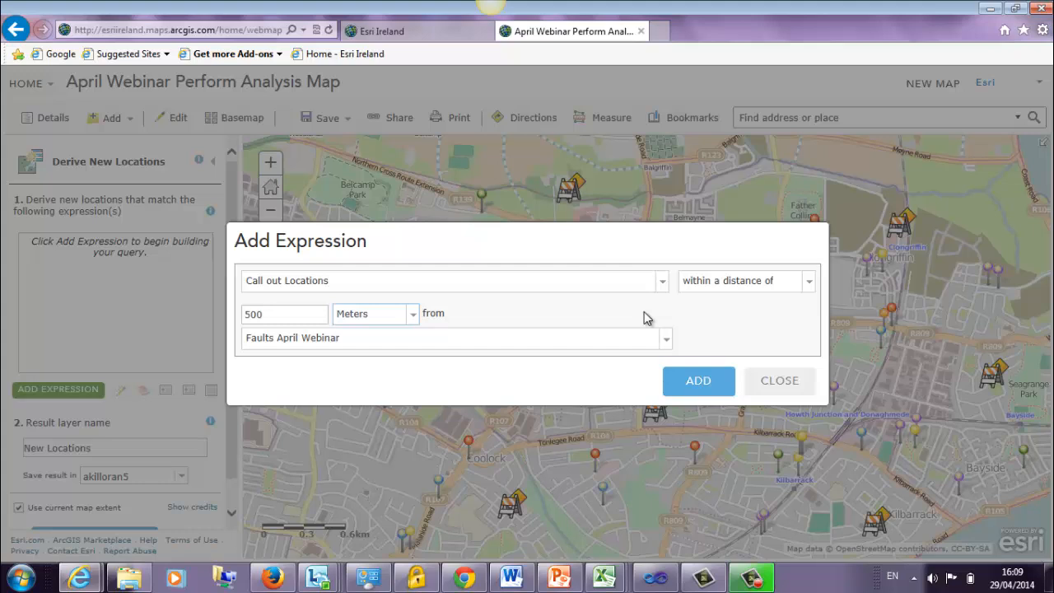
left_click(808, 284)
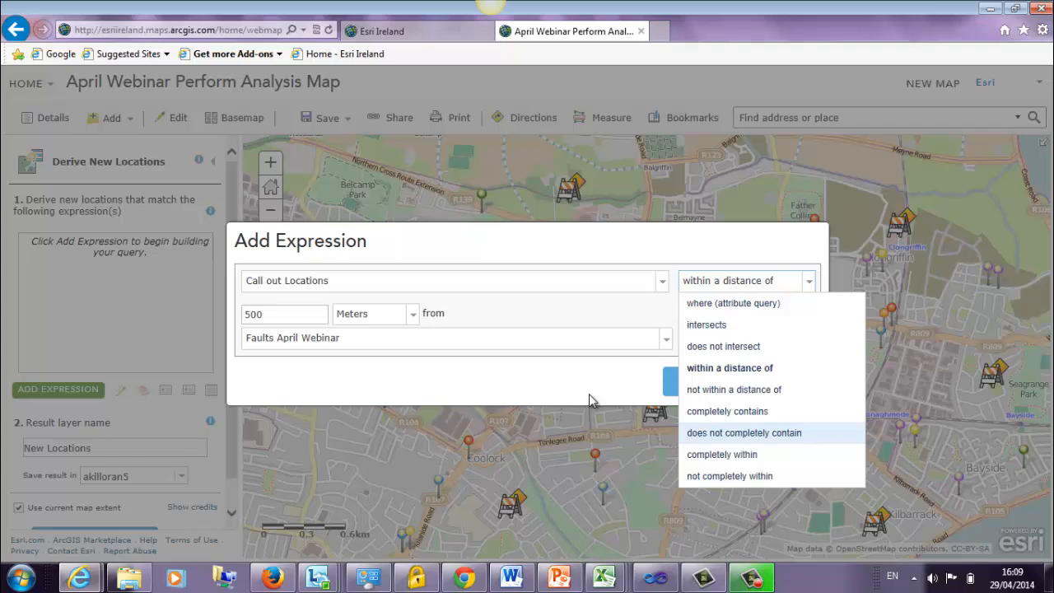
left_click(668, 380)
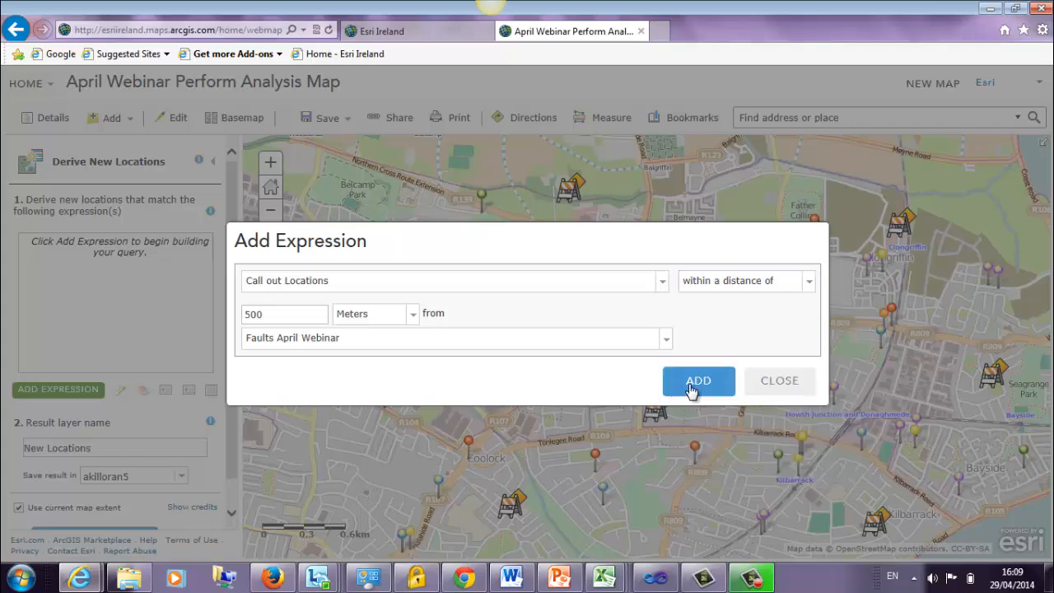
left_click(692, 385)
Step: Zoom and pan the map to Clongriffin around Main Street at about 200 m scale
scroll(527, 329, "up", 3)
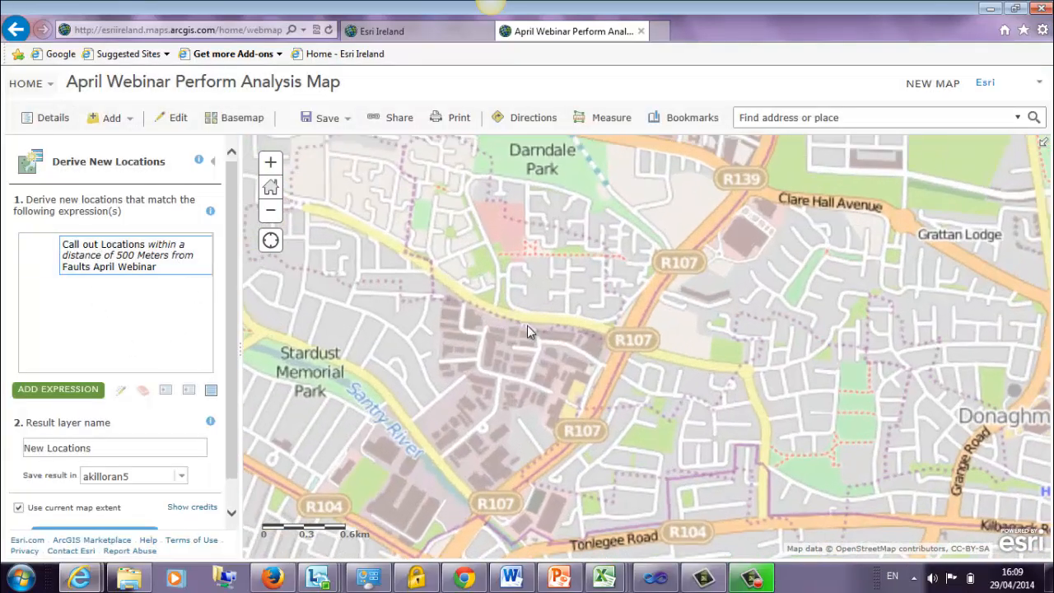
scroll(897, 298, "up", 1)
left_click_drag(932, 252, 529, 411)
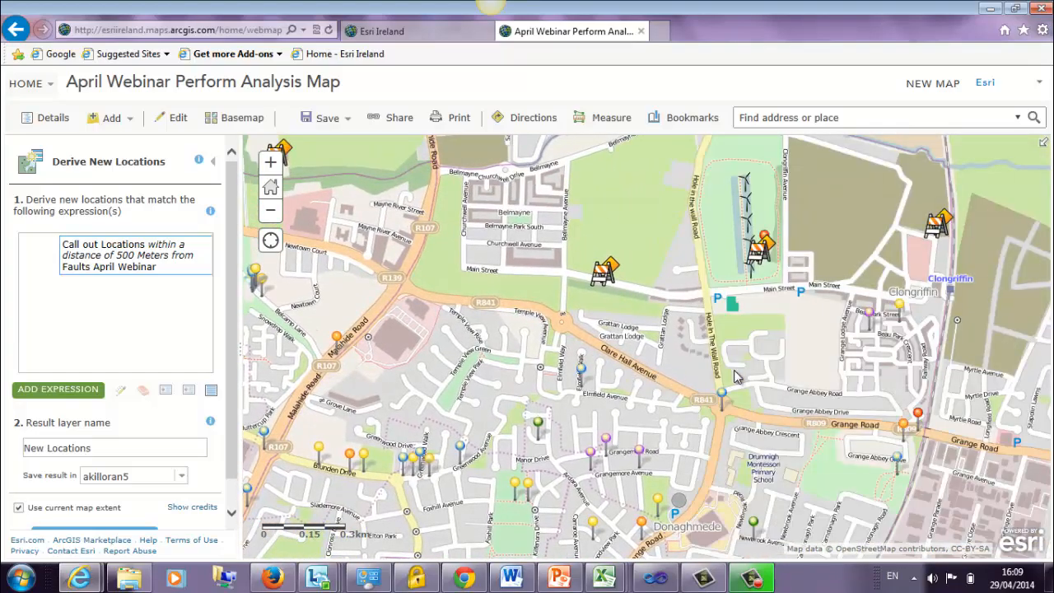
left_click_drag(737, 377, 520, 365)
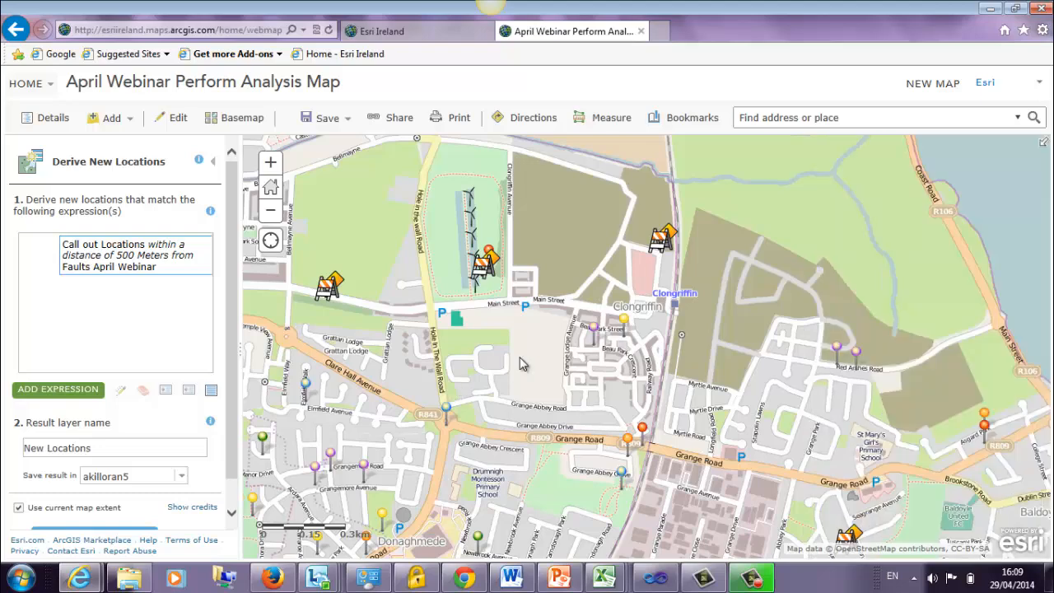
scroll(520, 365, "up", 1)
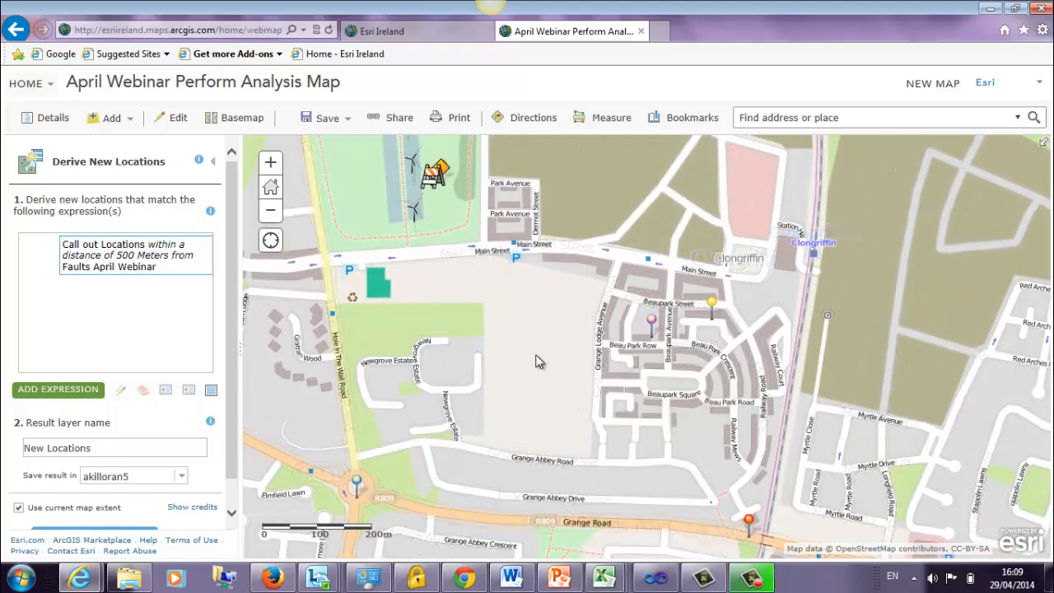
scroll(537, 361, "down", 1)
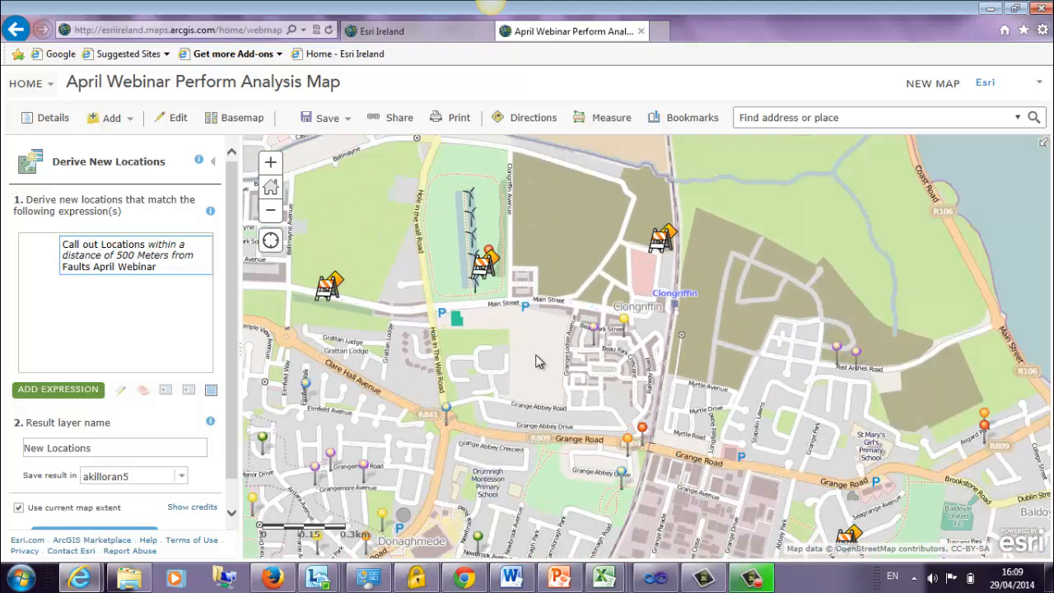
scroll(537, 361, "up", 1)
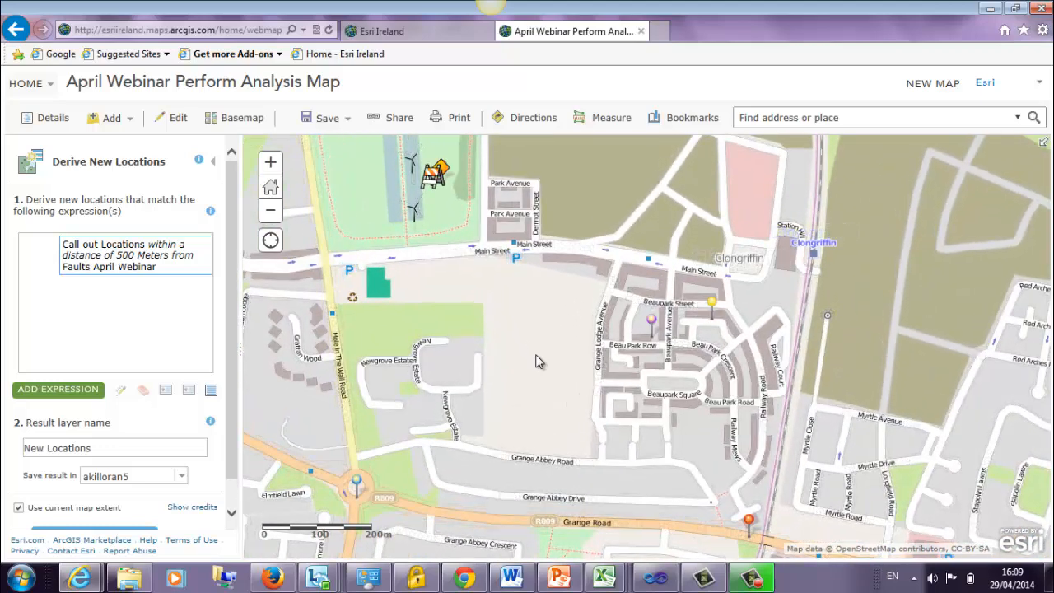
left_click_drag(725, 363, 744, 396)
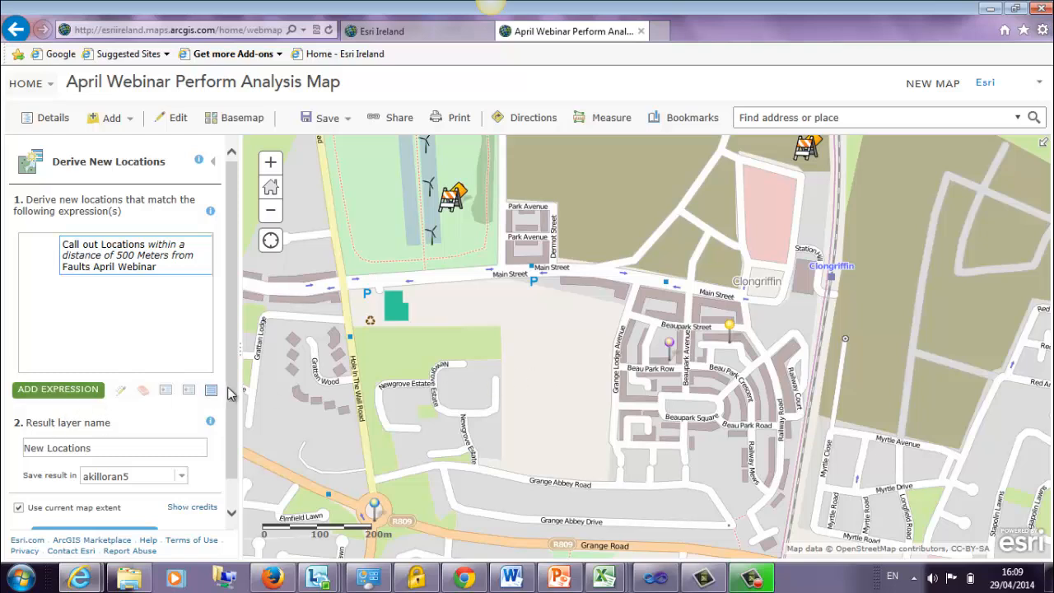
scroll(231, 404, "down", 1)
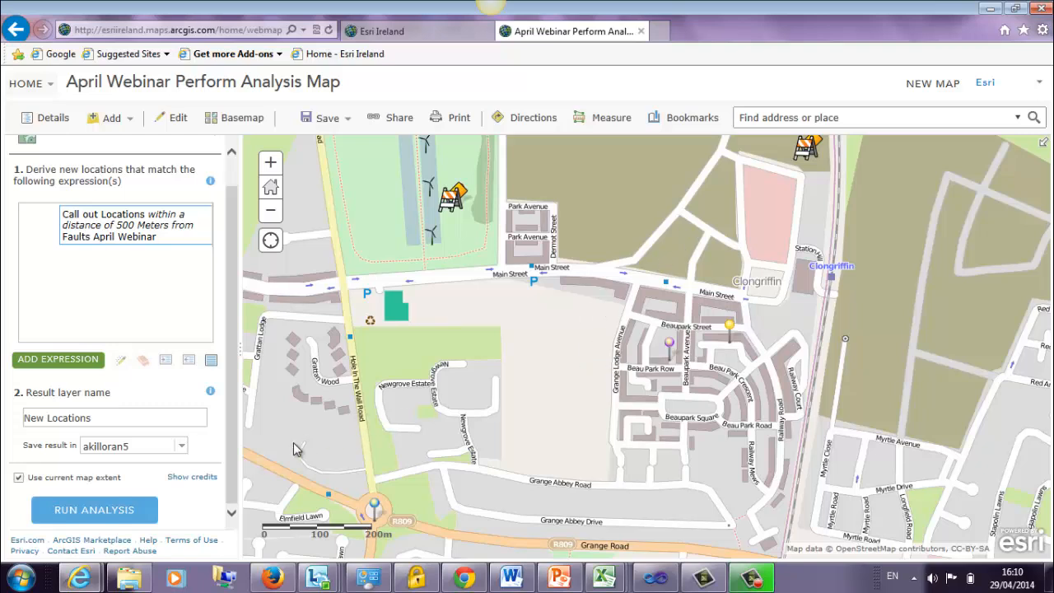
Step: Check the credit cost, then run the analysis with the result layer renamed New Locations2
left_click(180, 480)
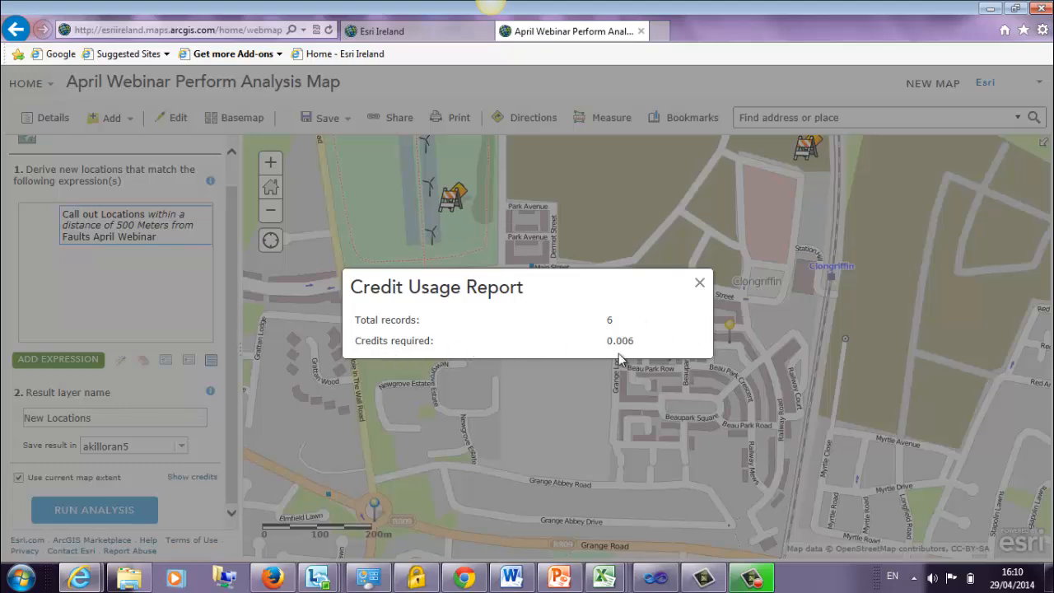
left_click(699, 284)
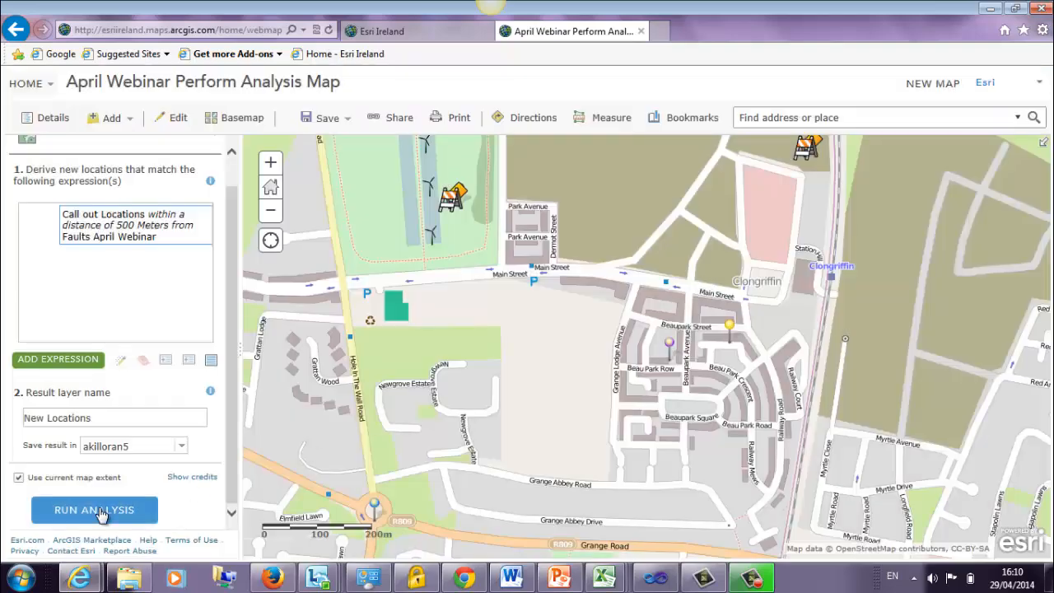
left_click(98, 511)
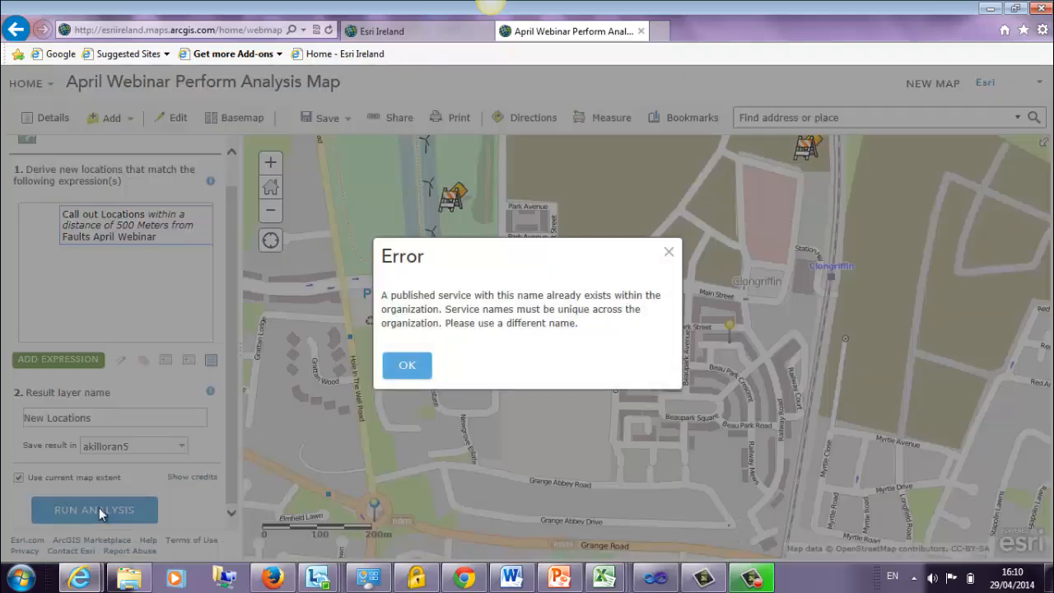
left_click(414, 366)
left_click(124, 420)
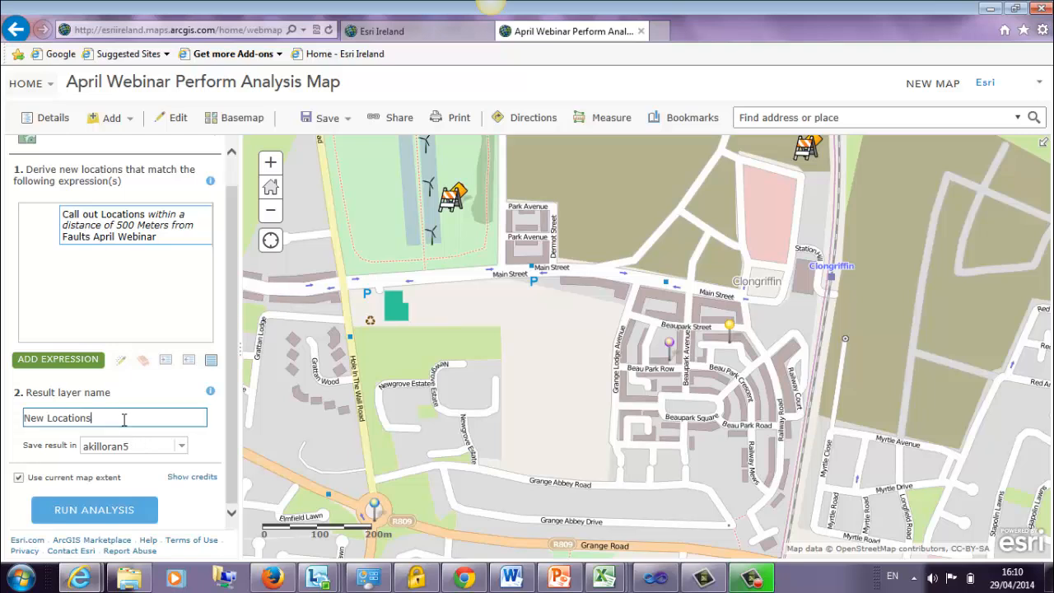
type("2")
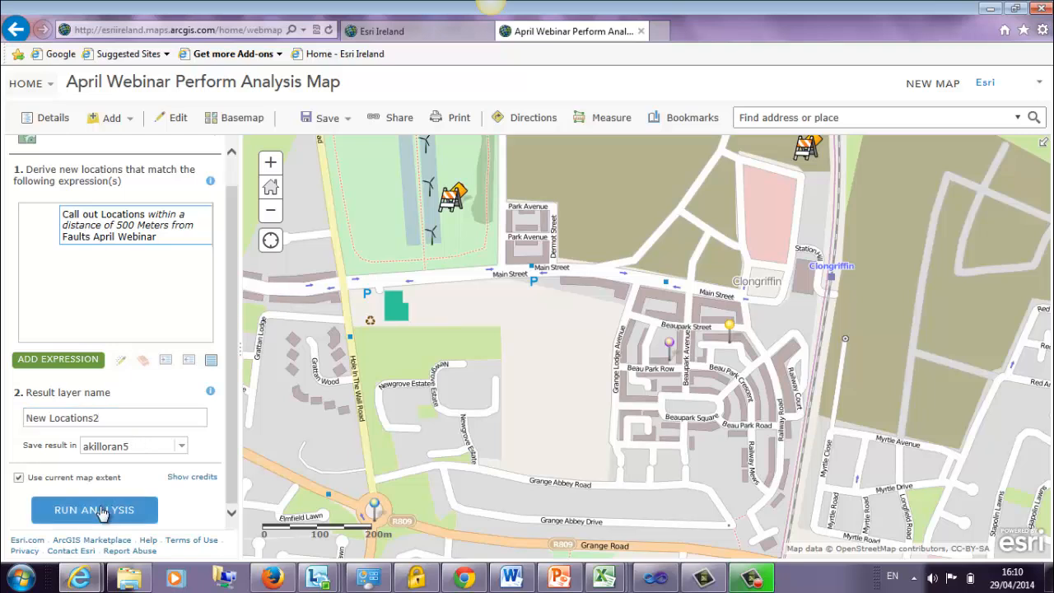
left_click(99, 510)
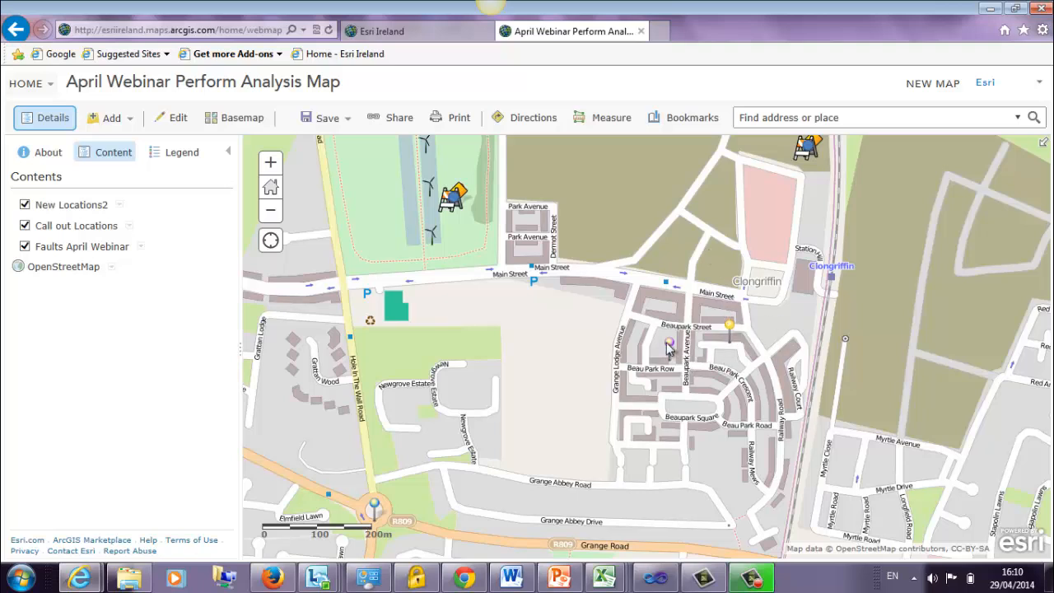
Step: Inspect New Locations2 and callout feature details, then open Call out Locations options in the layer list
left_click(179, 161)
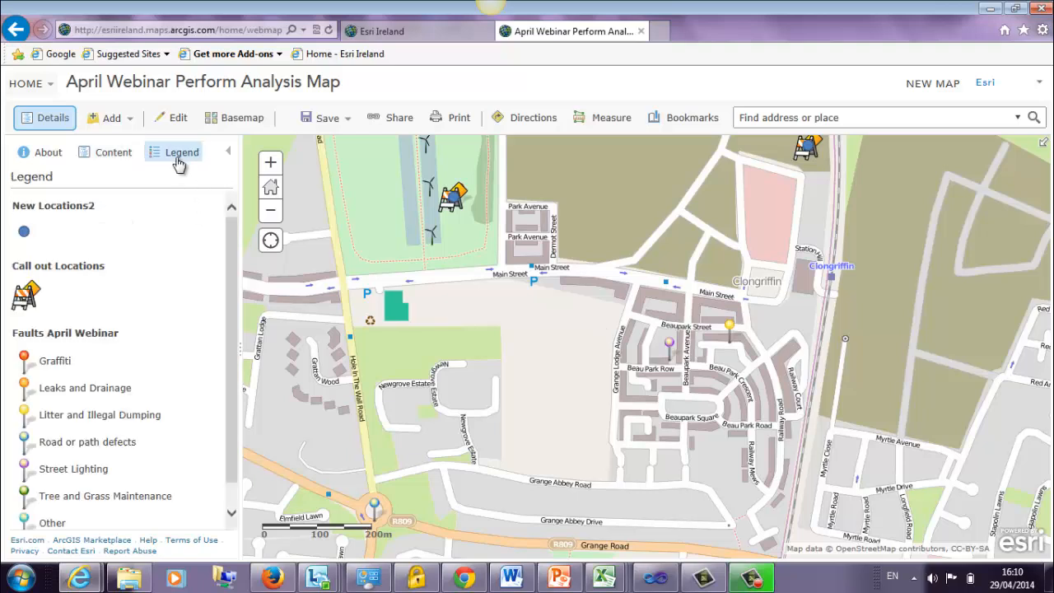
left_click(453, 200)
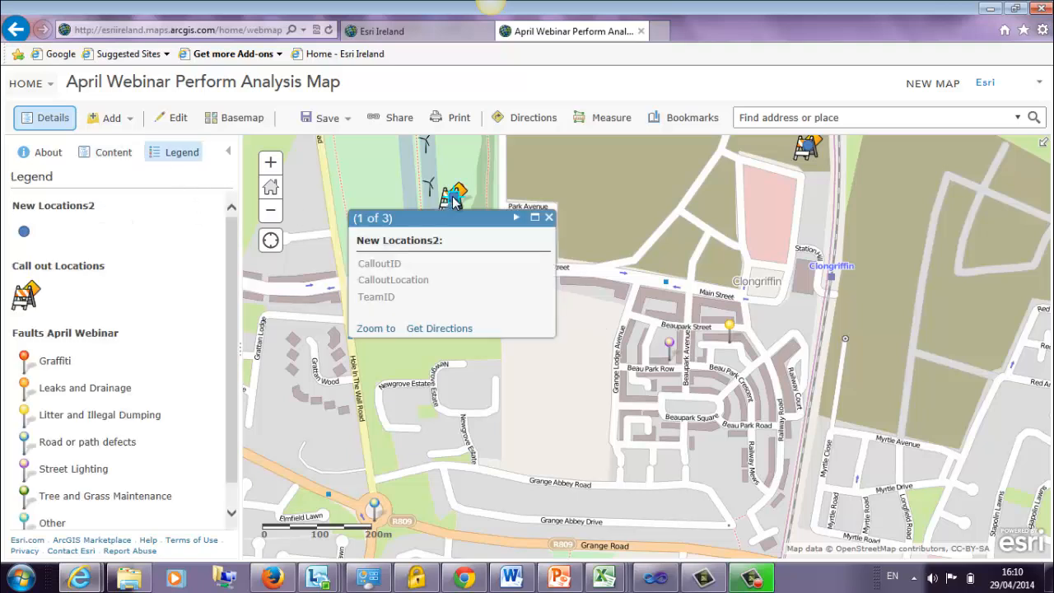
left_click(809, 148)
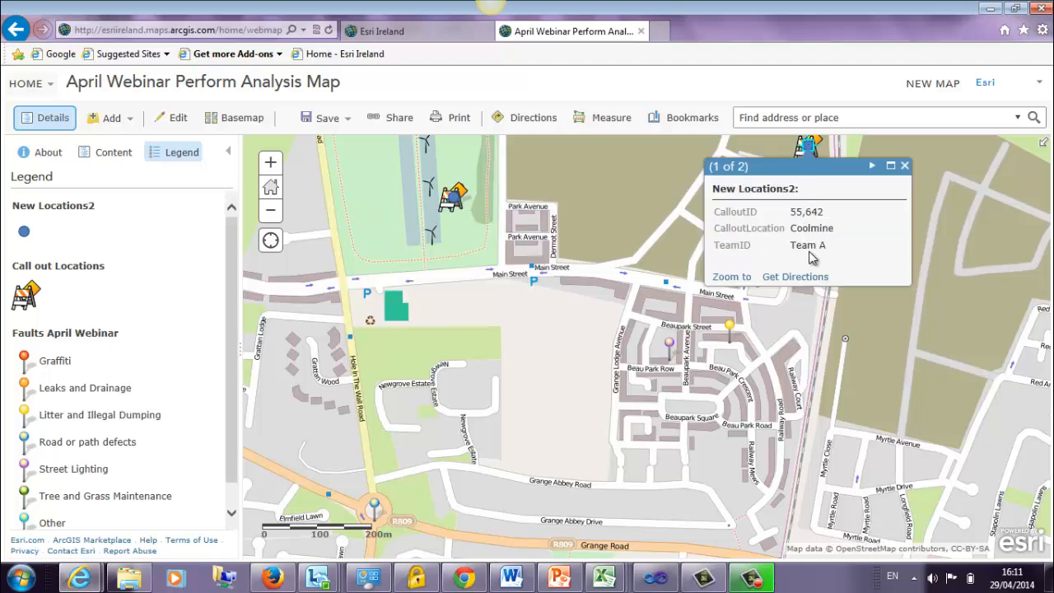
left_click(904, 165)
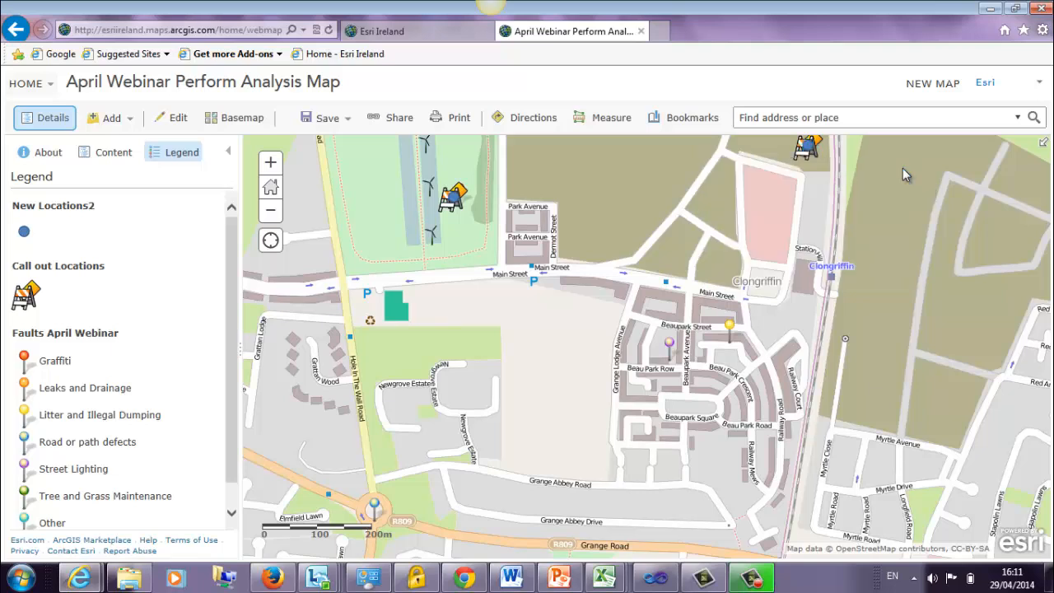
left_click(95, 157)
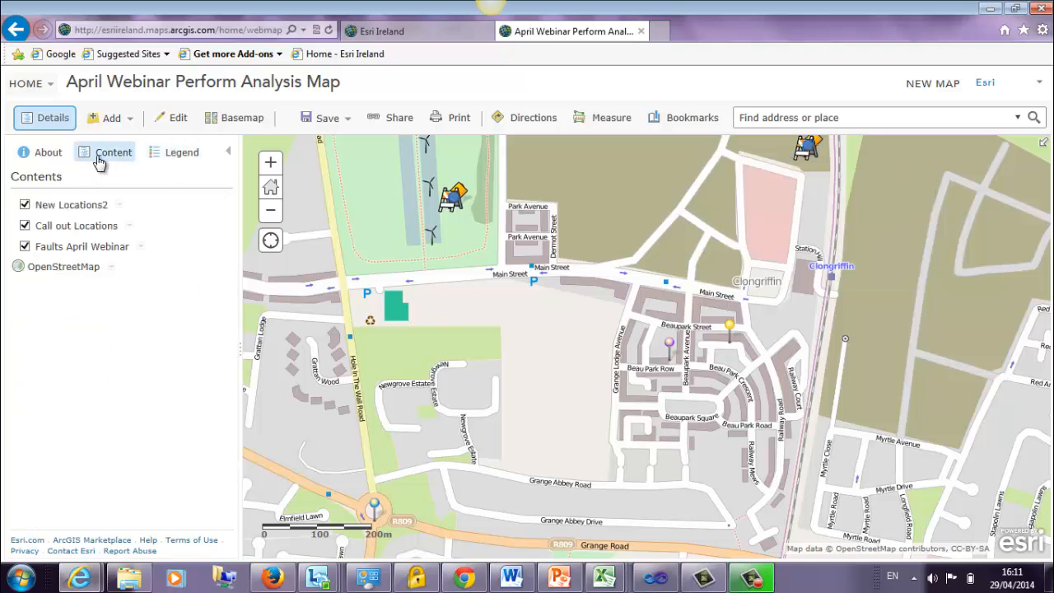
left_click(128, 226)
left_click(186, 535)
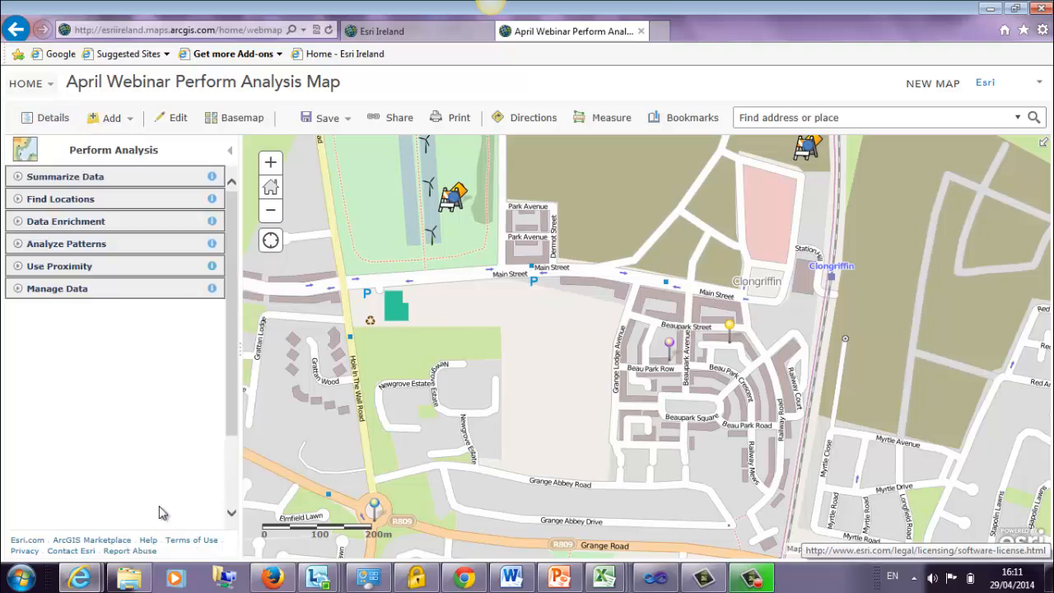
left_click(55, 204)
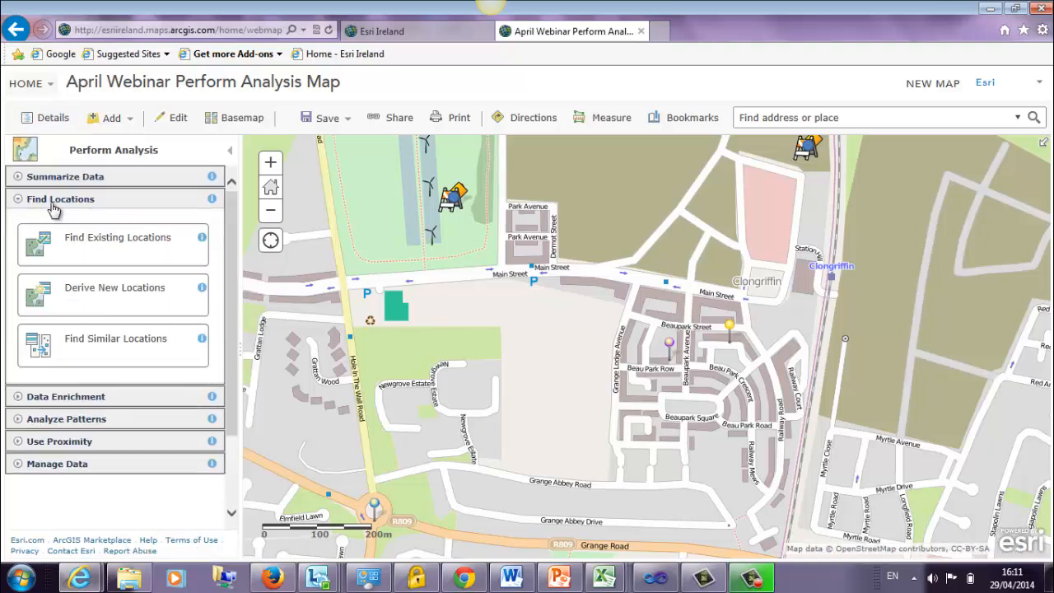
left_click(203, 341)
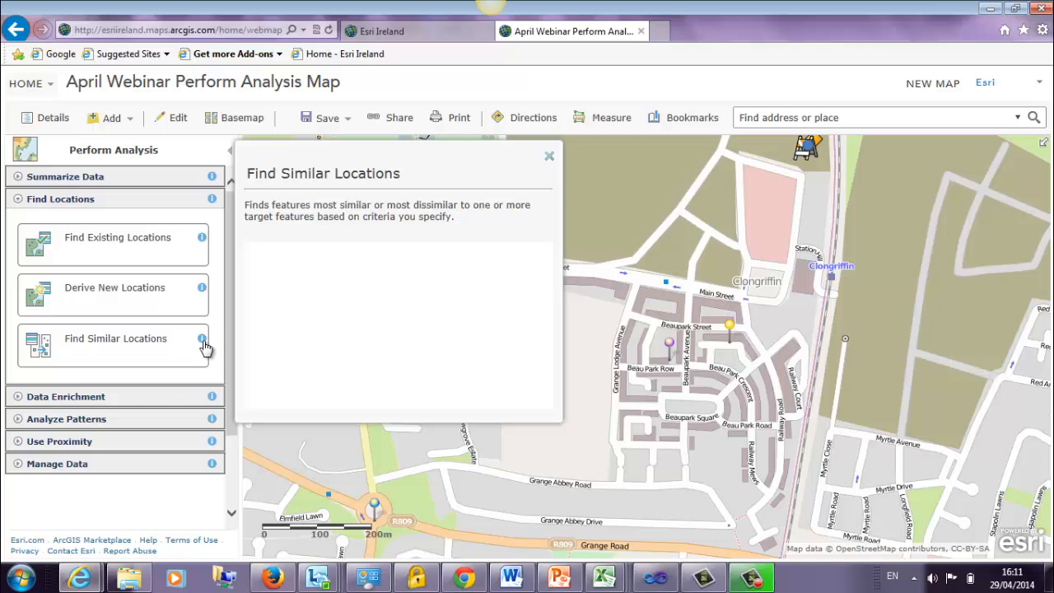
left_click(125, 344)
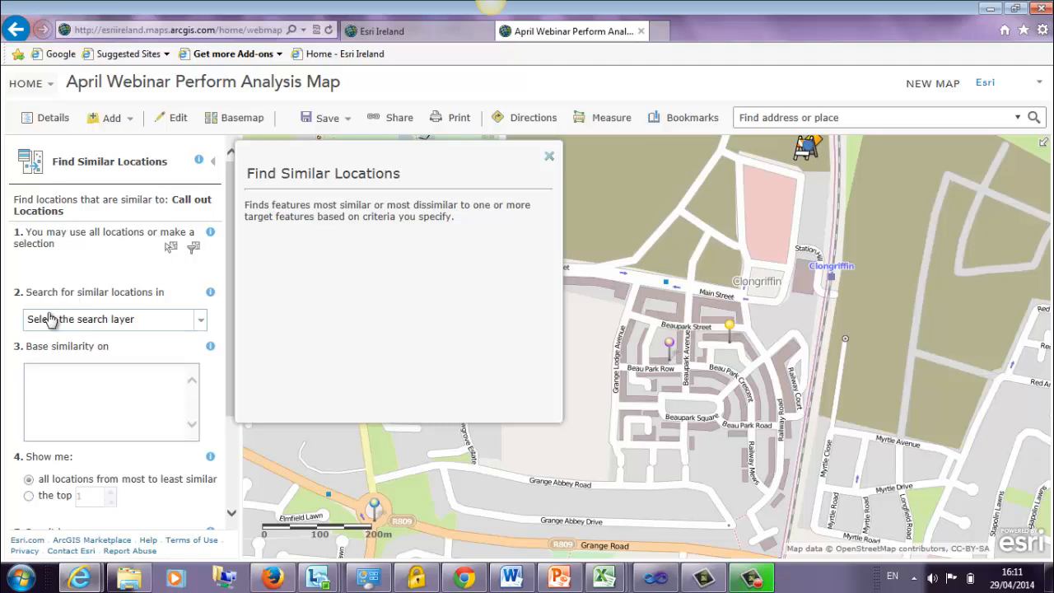
left_click(198, 322)
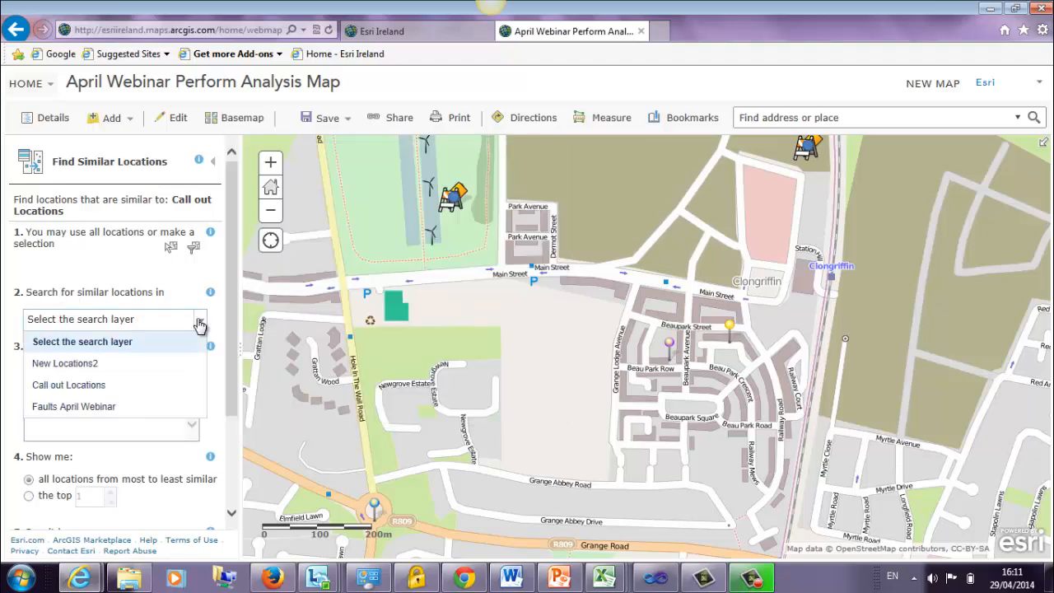
left_click(198, 322)
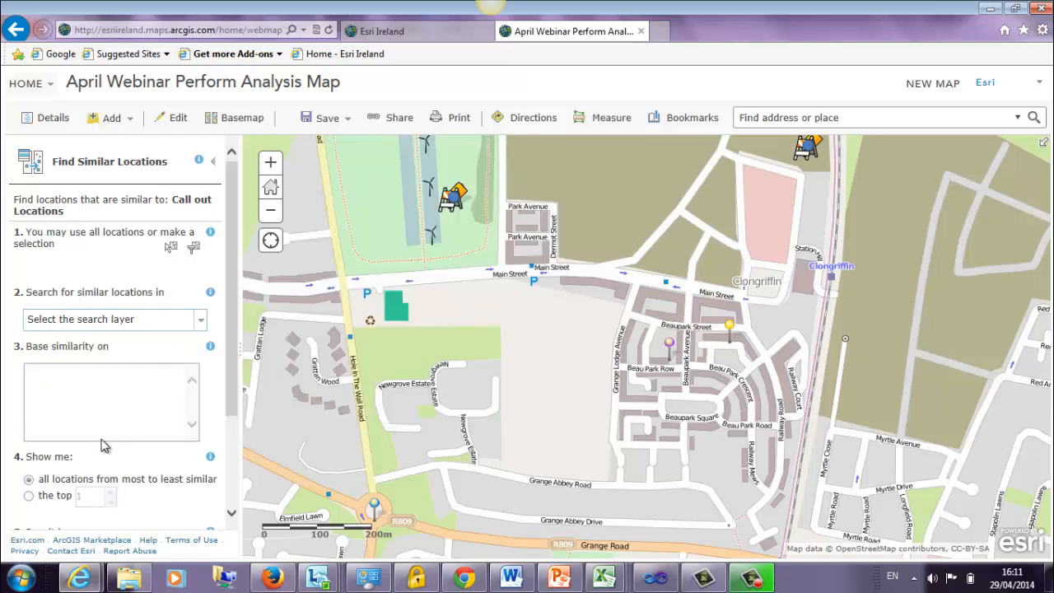
scroll(101, 436, "down", 1)
scroll(101, 432, "down", 1)
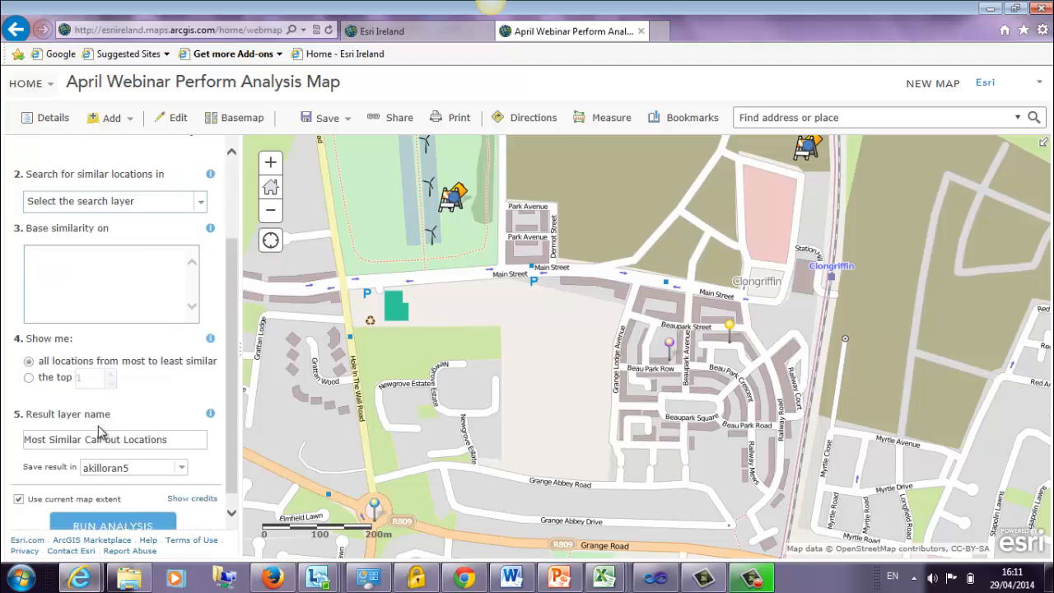
scroll(124, 463, "up", 2)
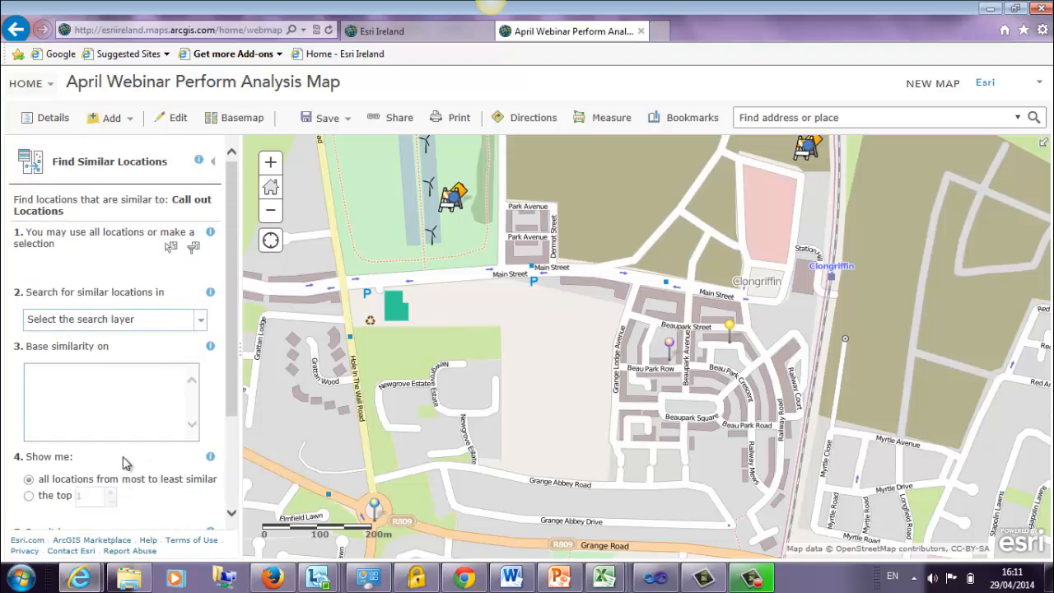
left_click(43, 120)
left_click(129, 225)
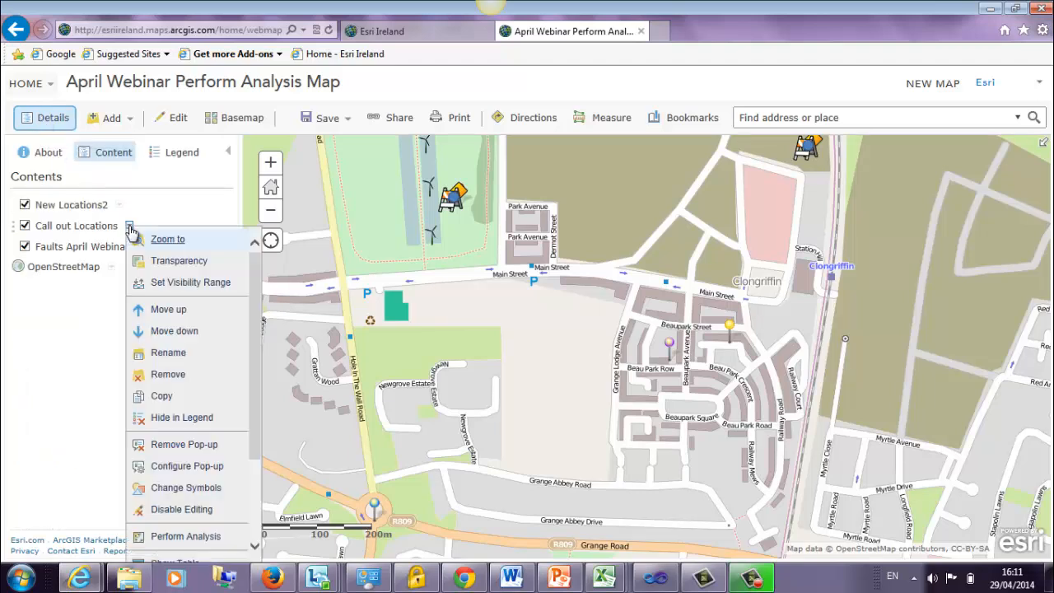
left_click(200, 536)
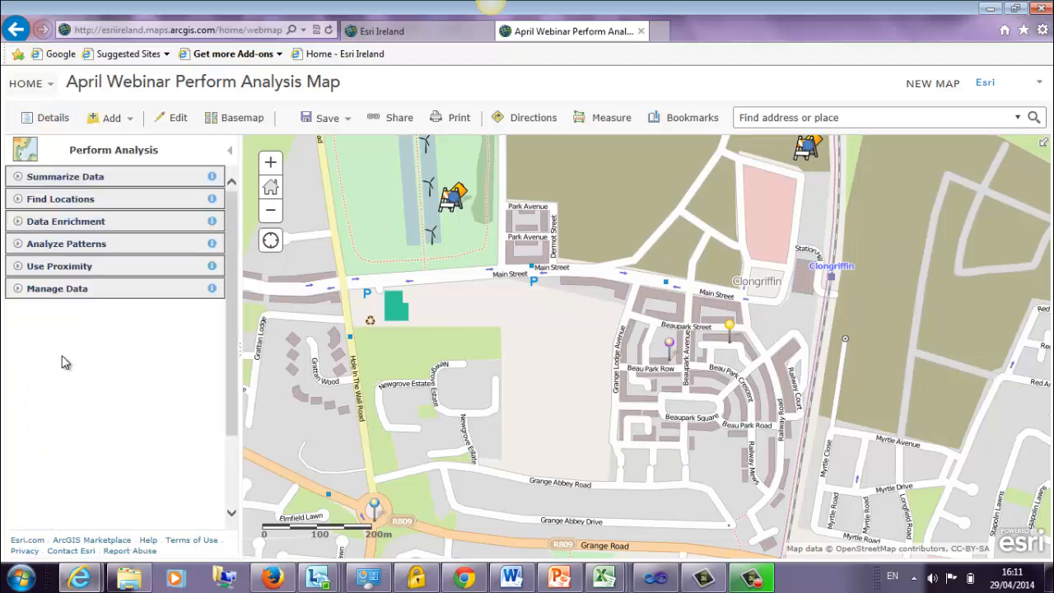
left_click(41, 290)
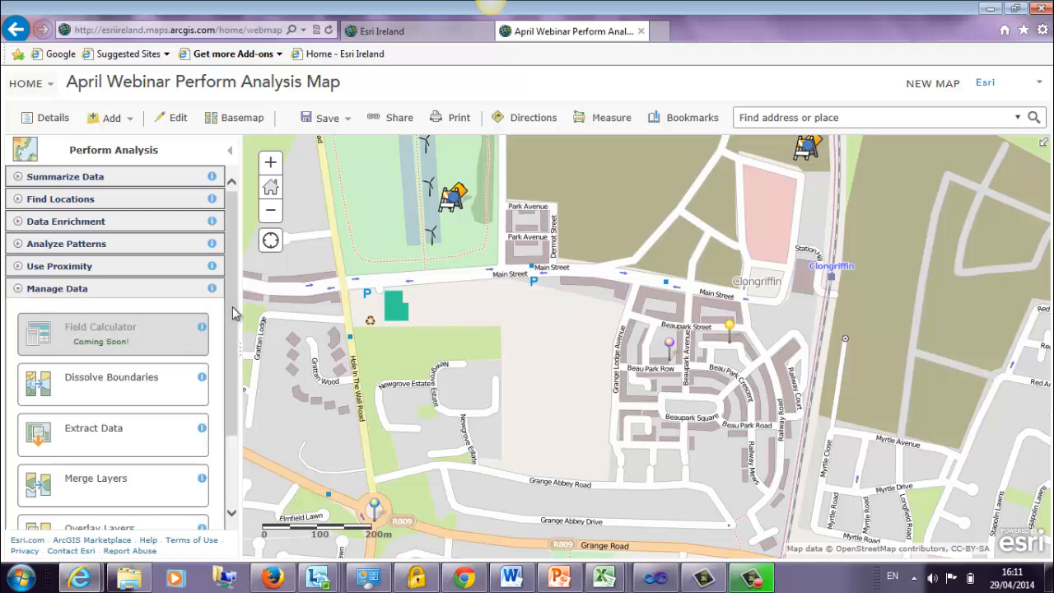
left_click_drag(230, 306, 221, 376)
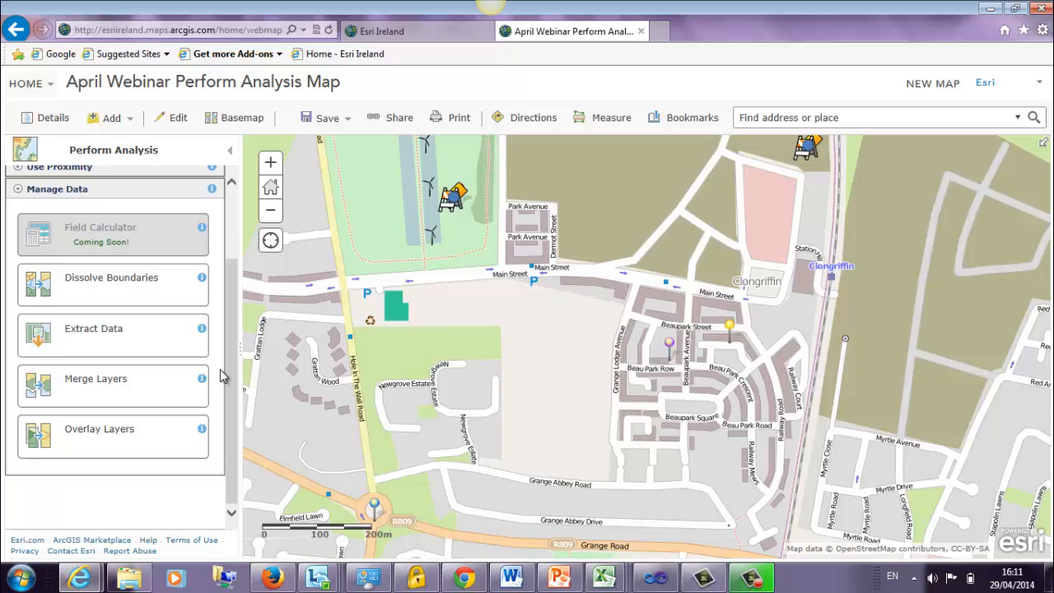
left_click(202, 429)
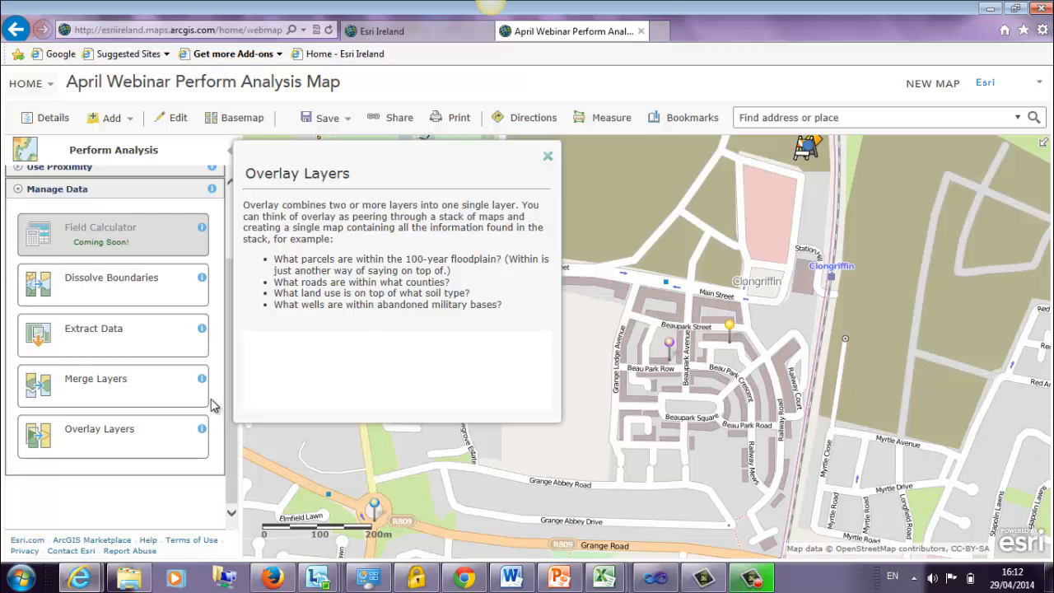
left_click(110, 429)
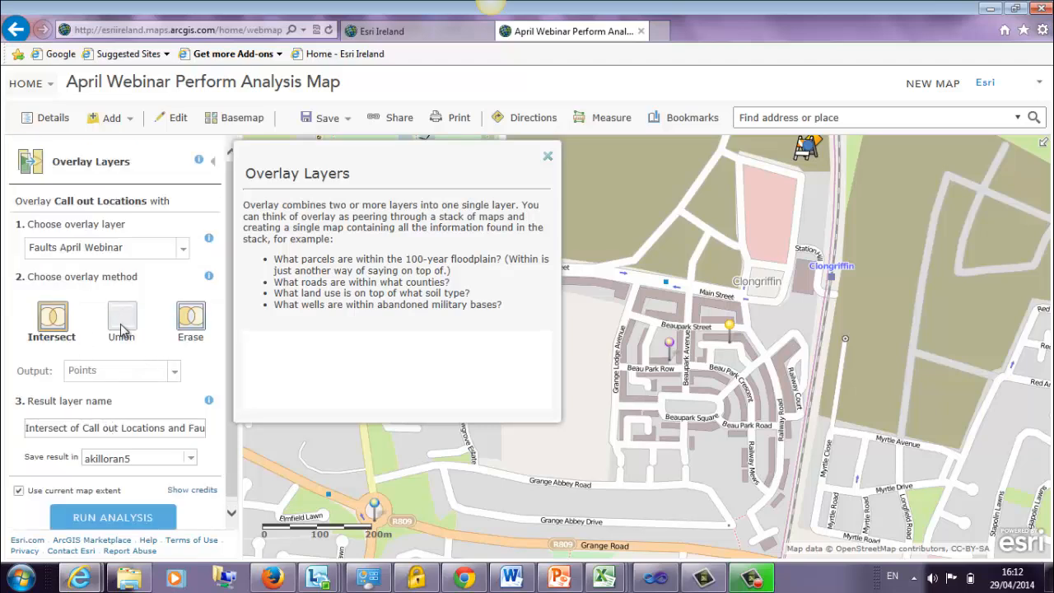
scroll(162, 365, "down", 1)
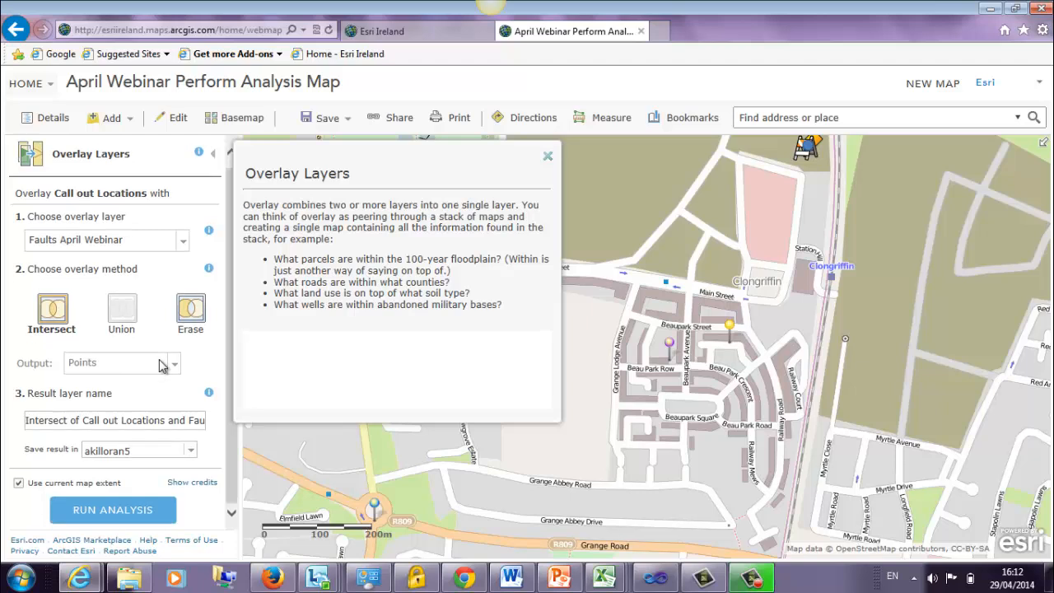
left_click(548, 156)
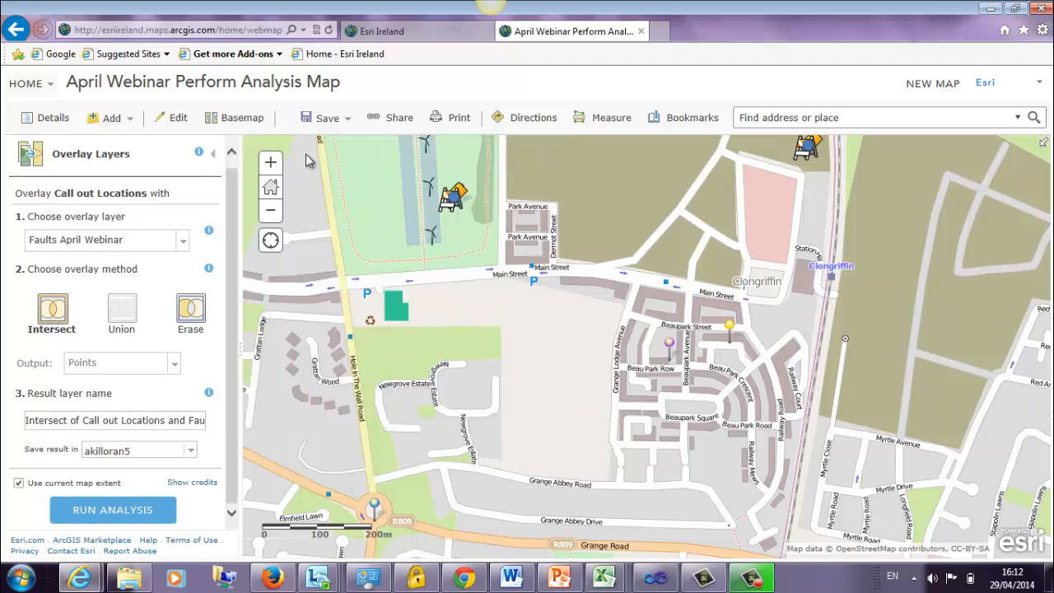
left_click(53, 123)
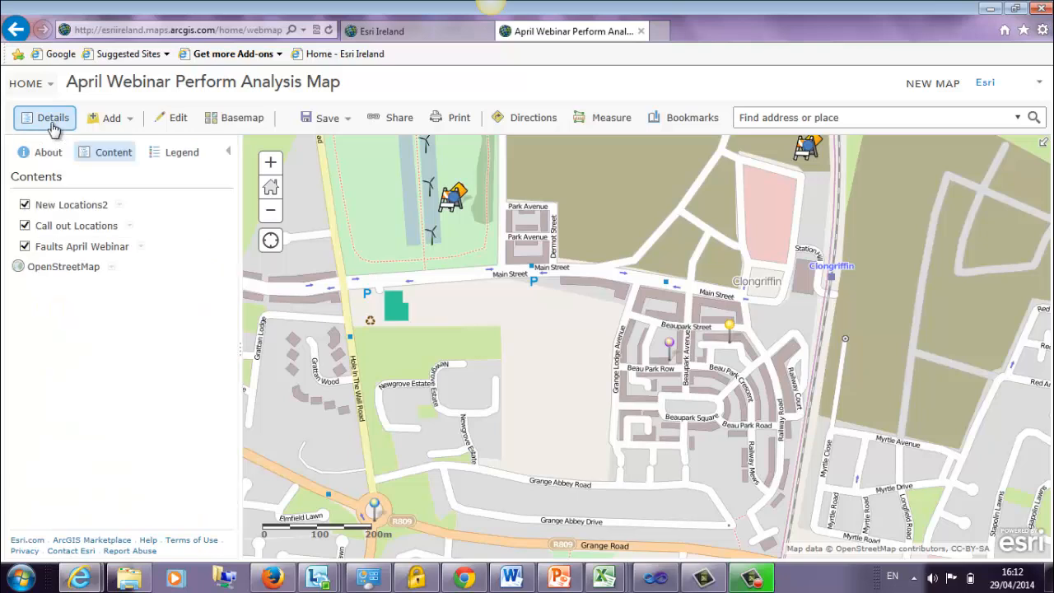
Step: Open the Enrich Layer tool under Perform Analysis > Data Enrichment for Call out Locations
left_click(129, 227)
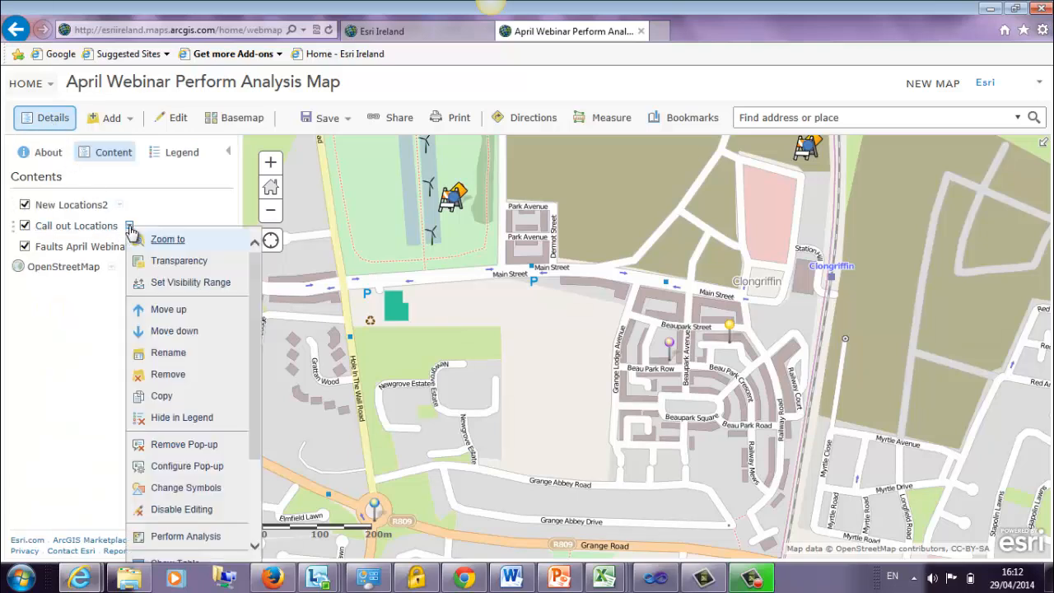
left_click(206, 536)
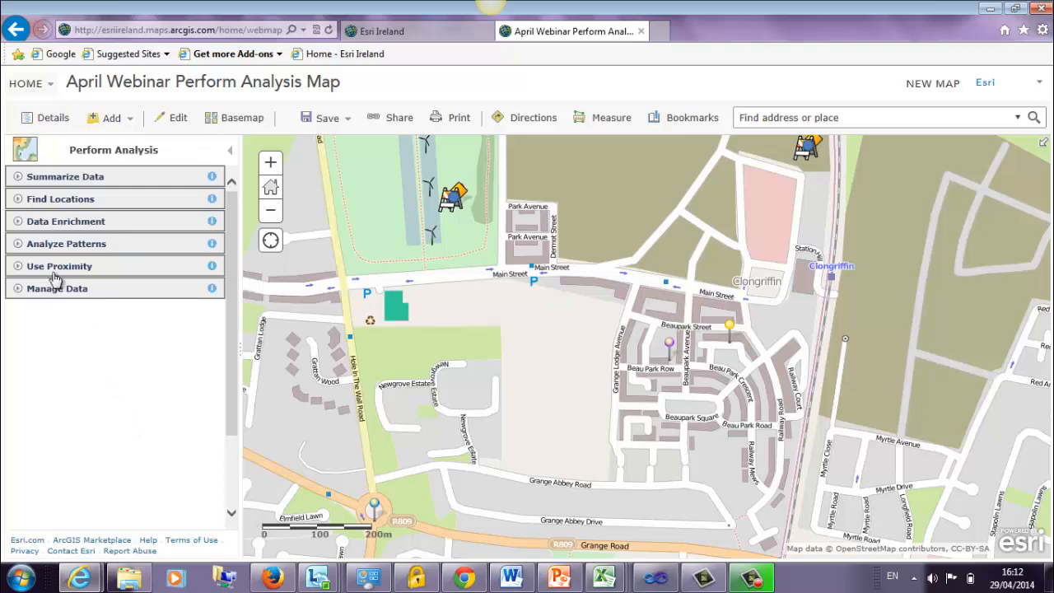
left_click(16, 227)
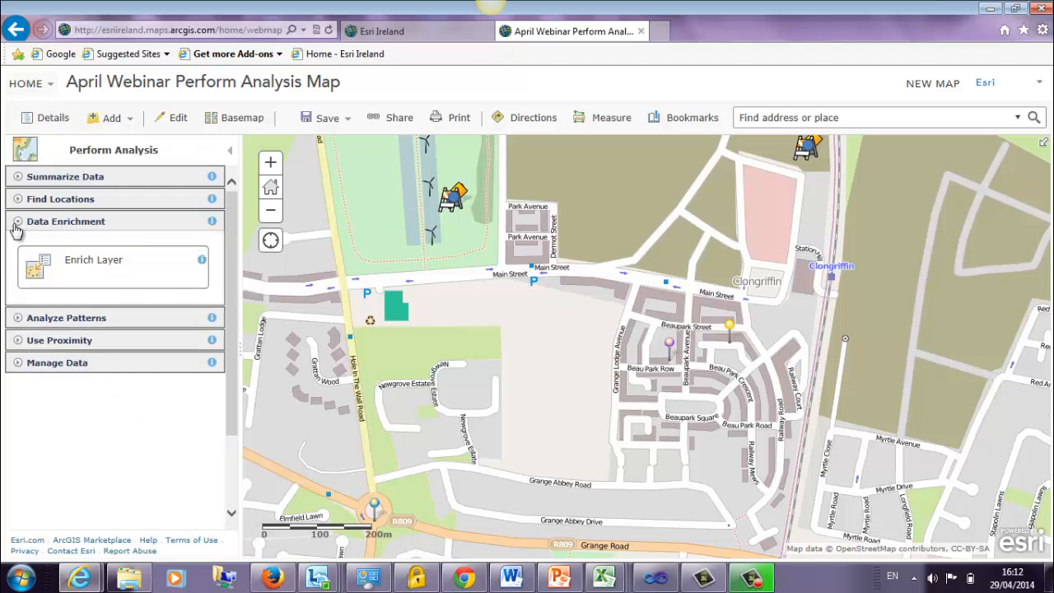
left_click(88, 268)
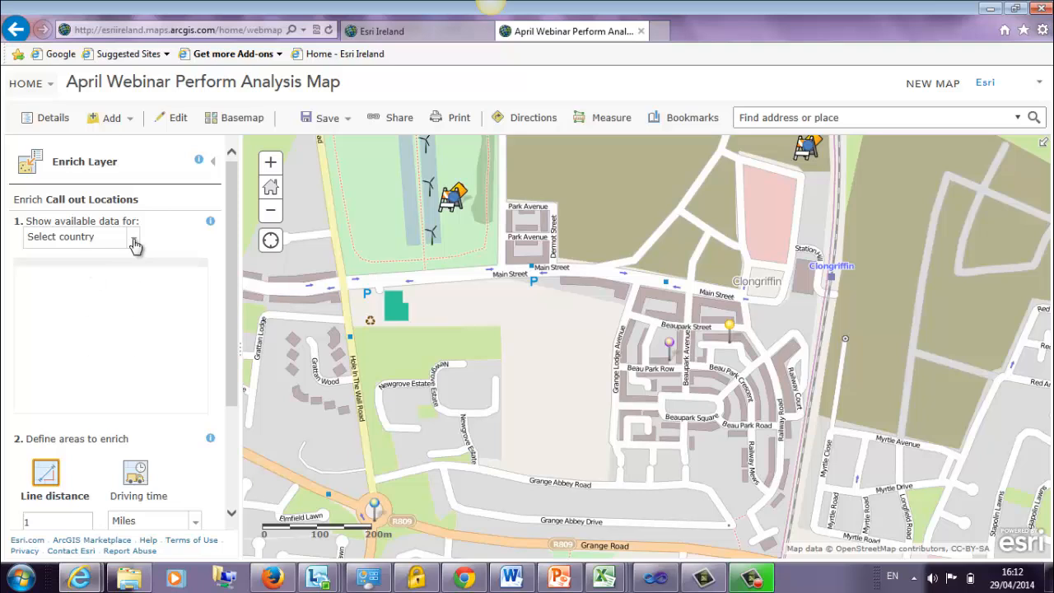
Step: Set Ireland as the country for the enrichment data
left_click(135, 243)
mouse_move(245, 275)
left_mouse_down()
mouse_move(248, 297)
mouse_move(245, 278)
left_mouse_up()
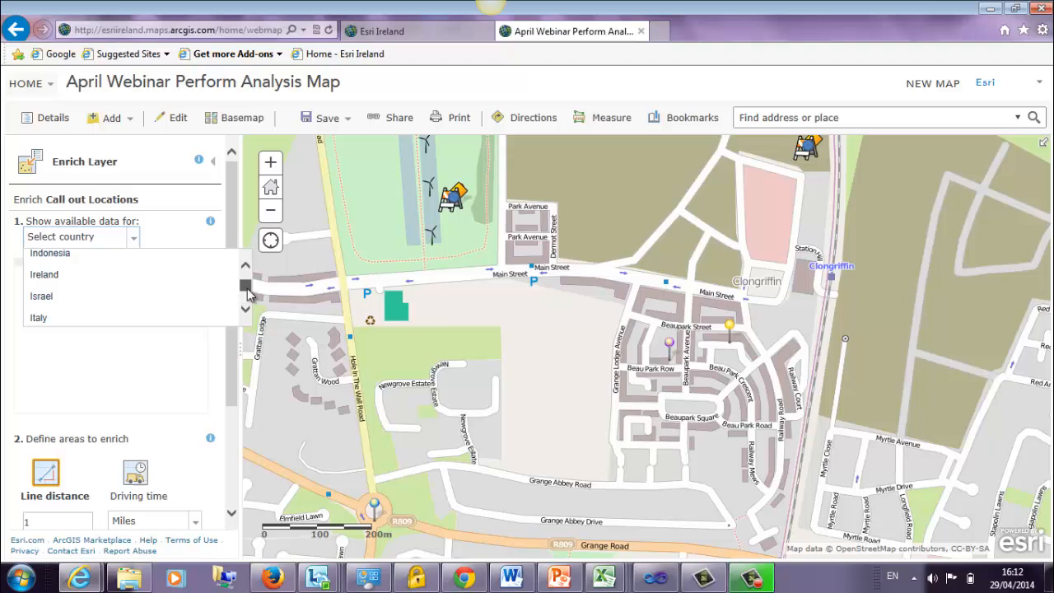
left_click(63, 276)
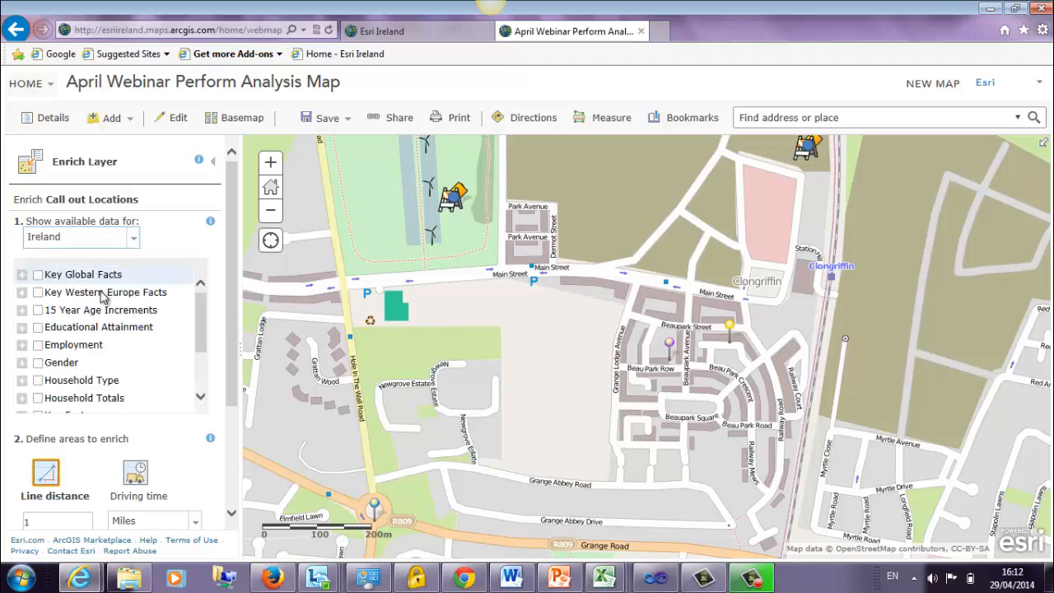
mouse_move(201, 329)
left_mouse_down()
mouse_move(203, 349)
mouse_move(203, 330)
left_mouse_up()
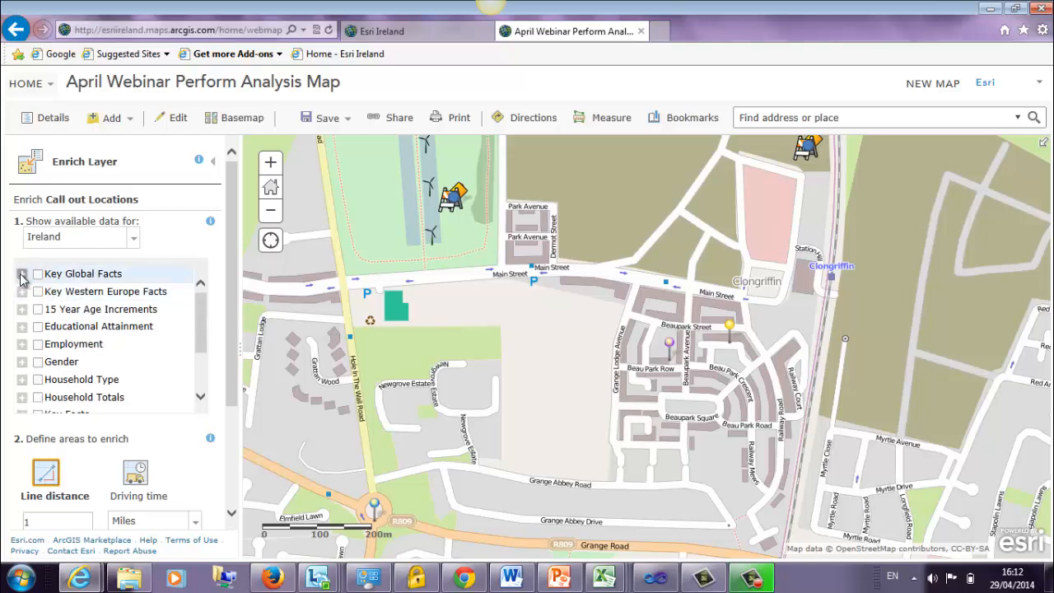
Step: Tick the full Key Global Facts category of variables for enrichment
left_click(22, 274)
left_click(22, 274)
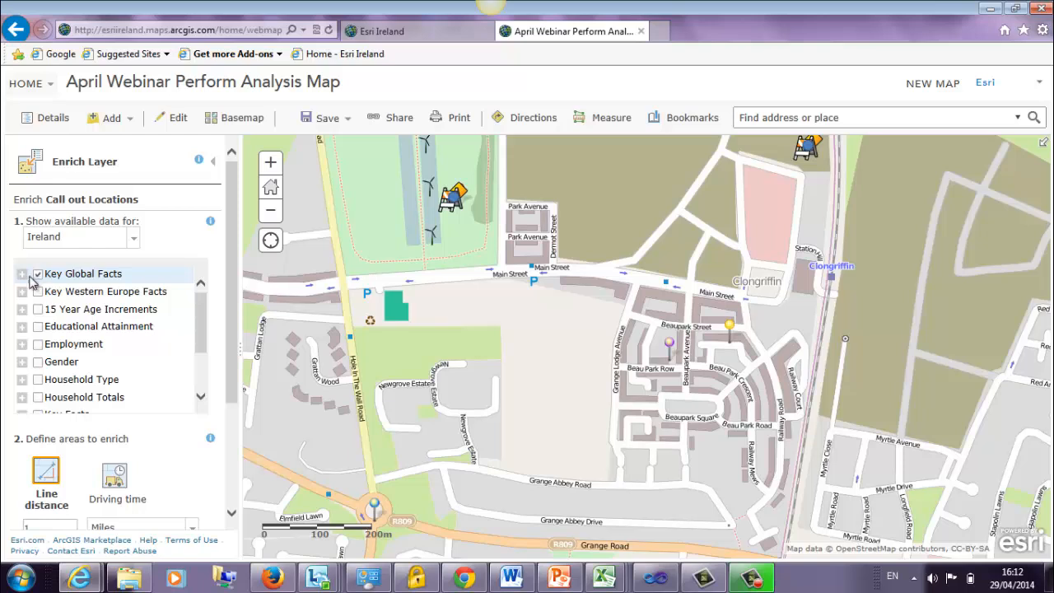
left_click(37, 274)
left_click(51, 292)
left_click(51, 308)
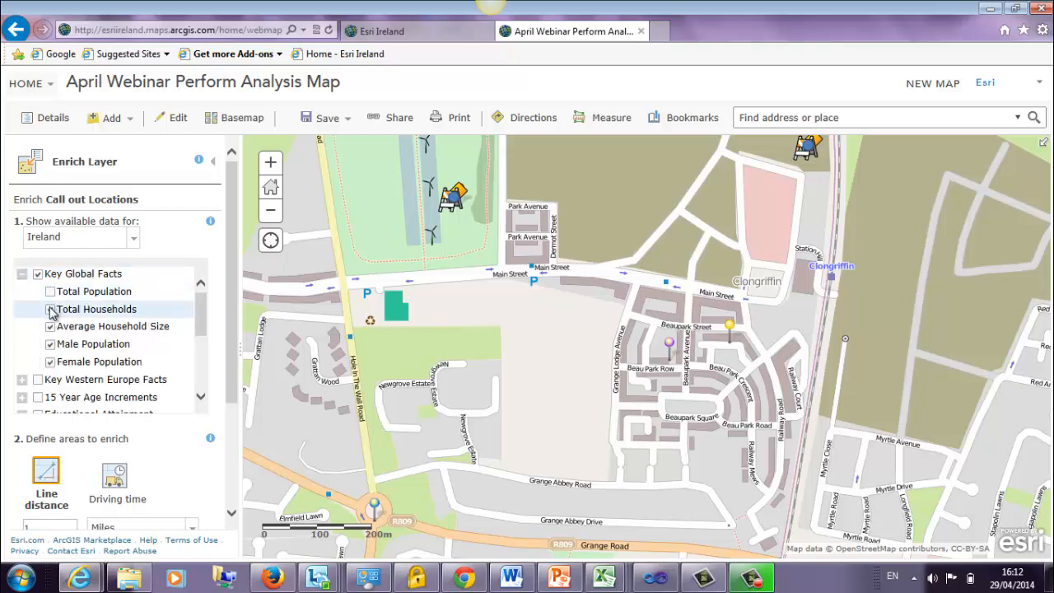
left_click(50, 326)
left_click(50, 344)
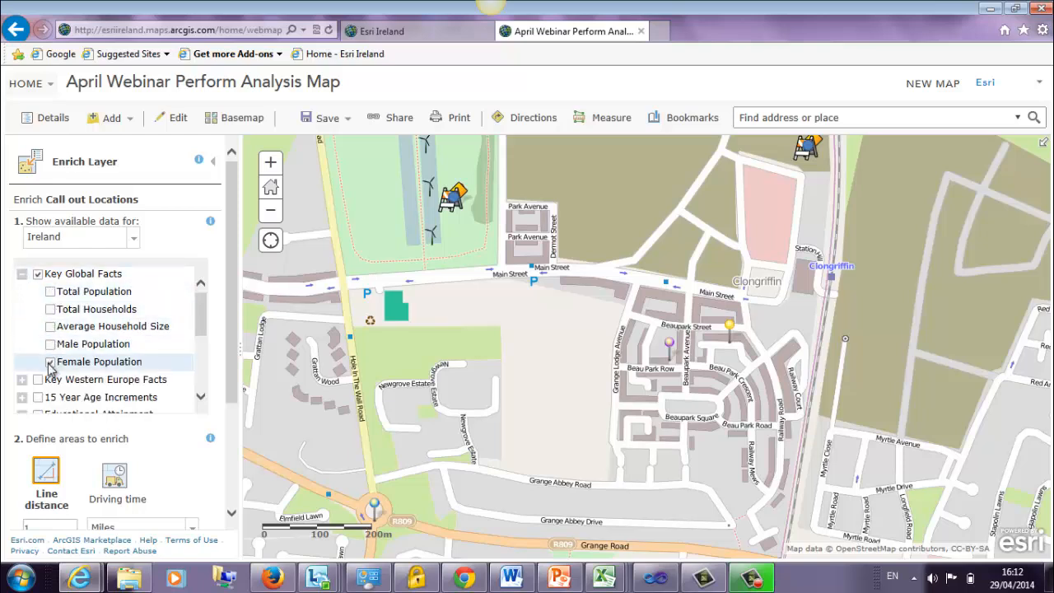
left_click(39, 275)
left_click(38, 275)
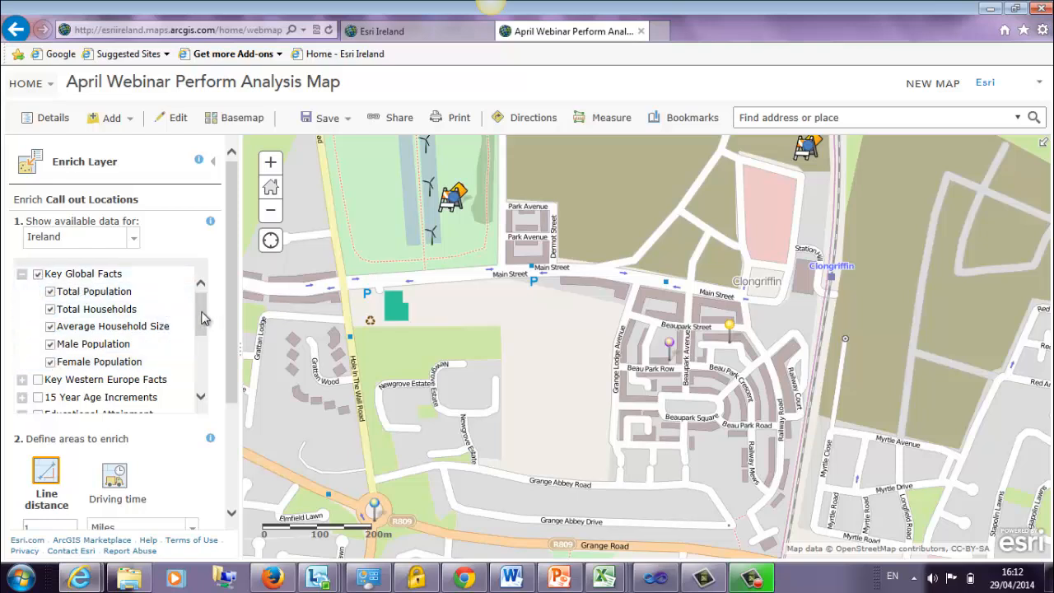
Step: Scroll through the remaining Enrich Layer options, then show the map's Contents list
left_click_drag(206, 320, 204, 378)
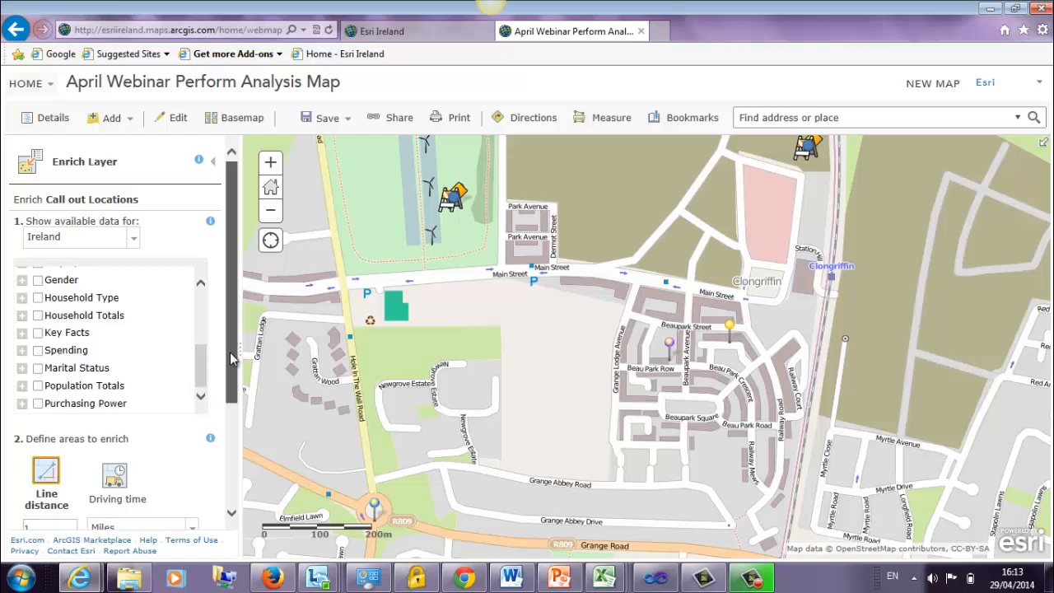
scroll(235, 342, "down", 3)
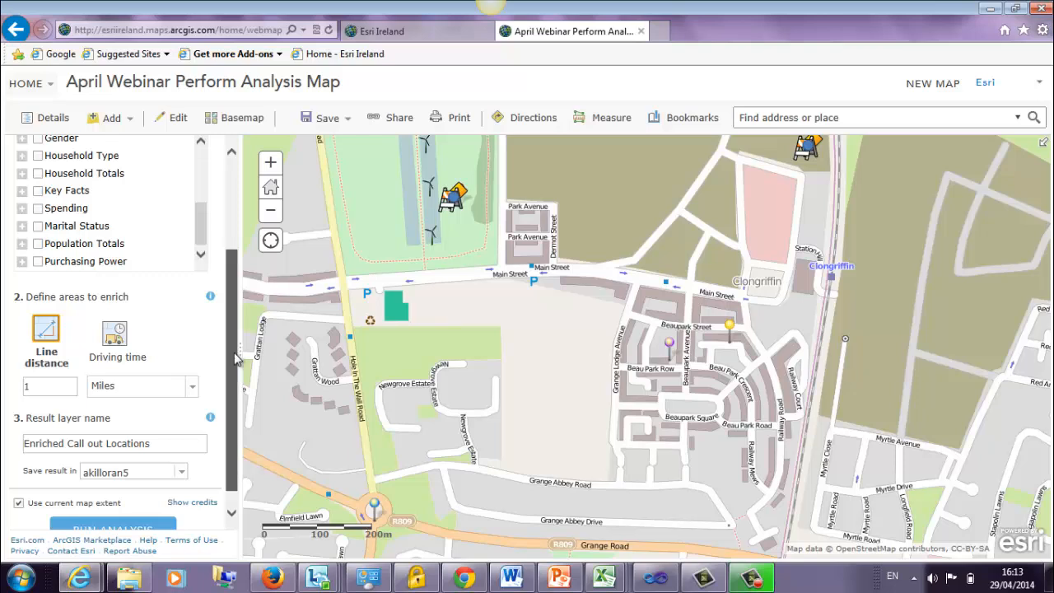
left_click_drag(237, 362, 214, 242)
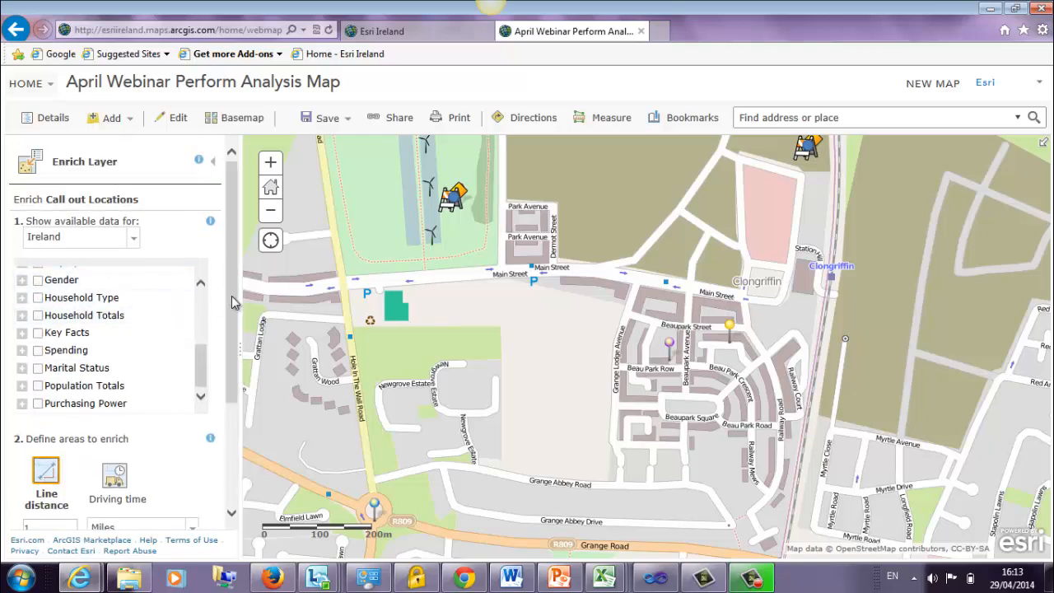
left_click_drag(231, 303, 230, 428)
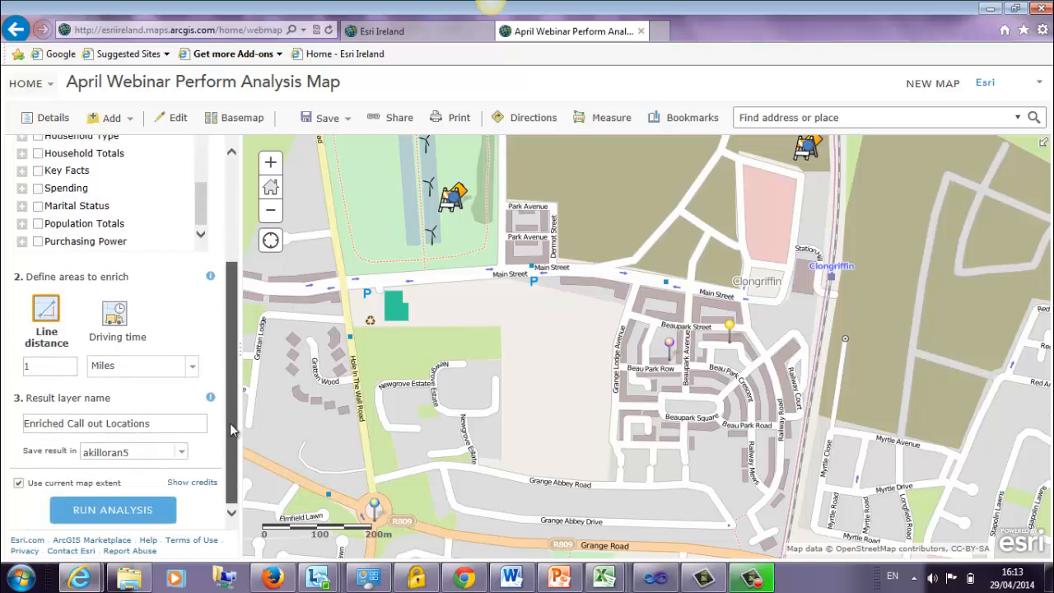
left_click(51, 121)
Step: Open Perform Analysis for Call out Locations, then return to the Contents list
left_click(129, 225)
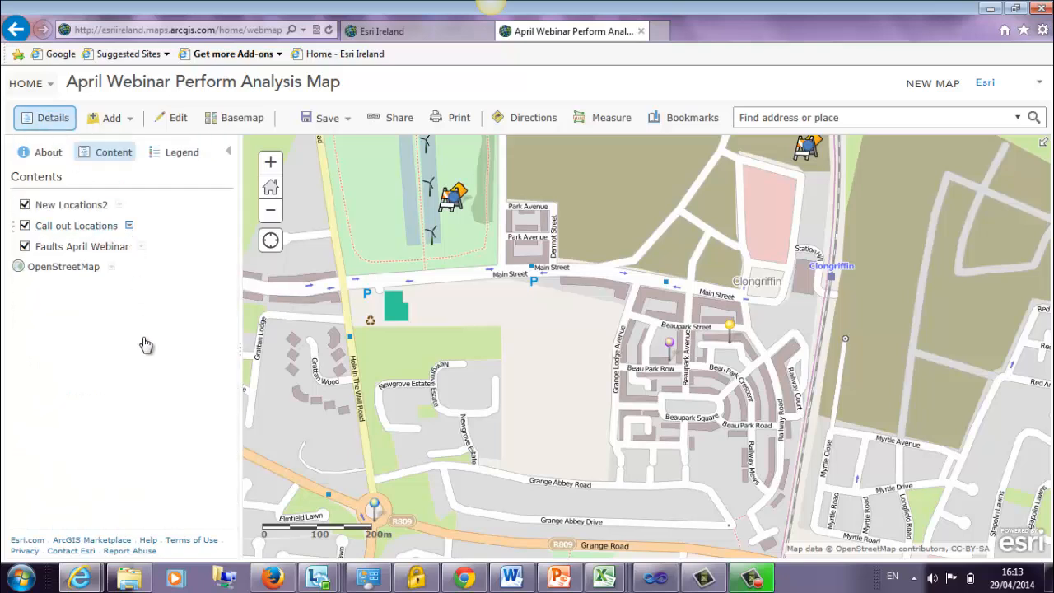
left_click(192, 536)
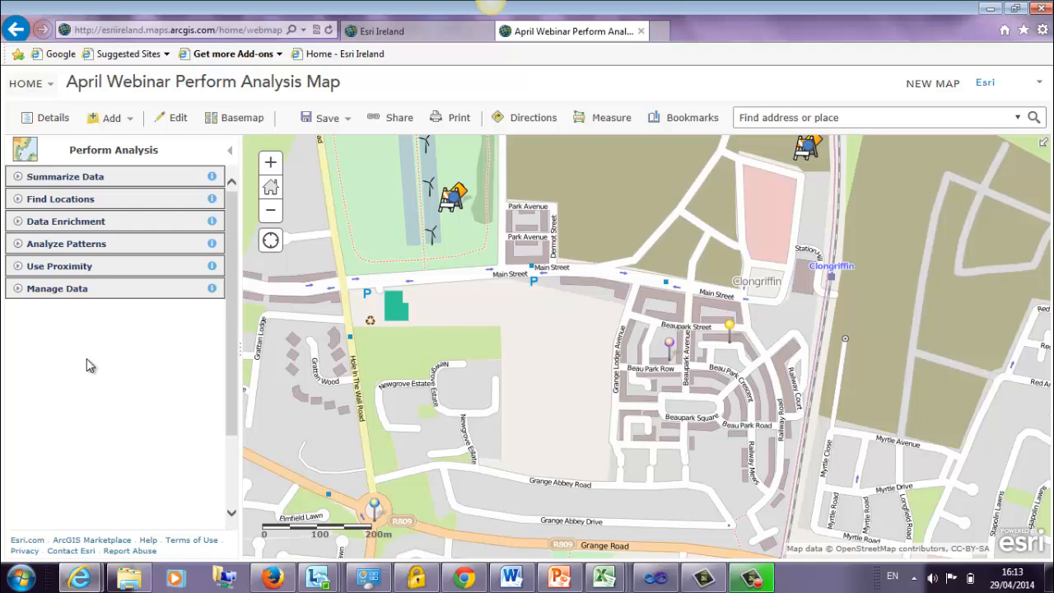
left_click(45, 121)
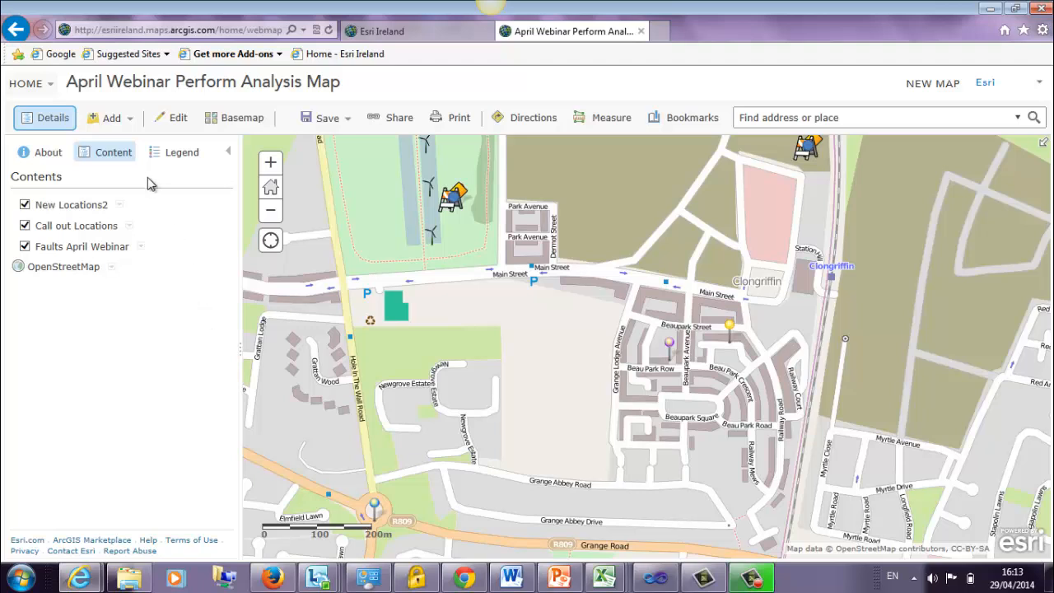
Step: Reopen the Call out Locations layer options list
left_click(129, 226)
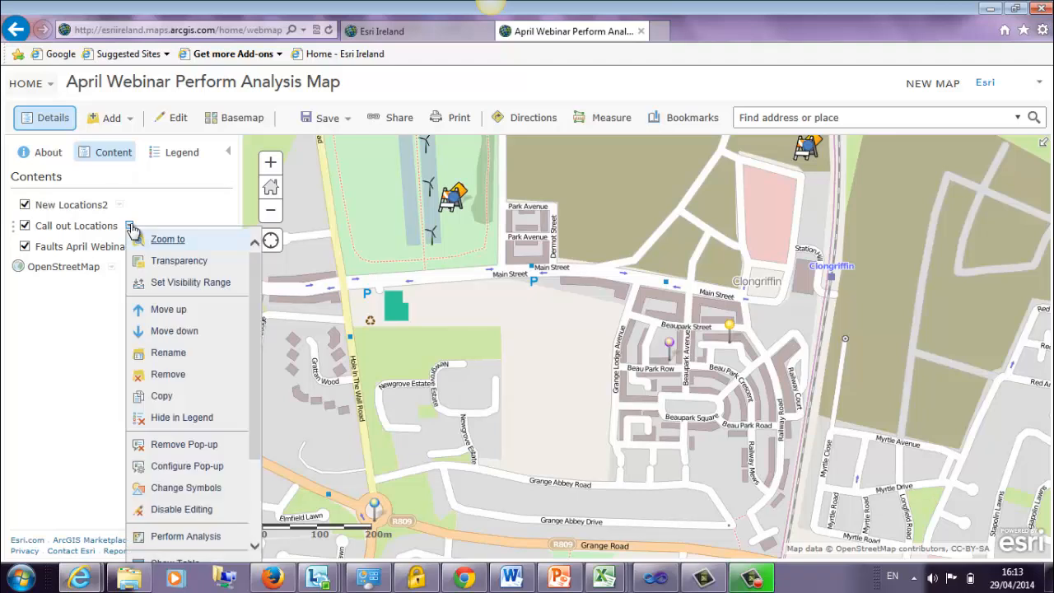
left_click_drag(257, 306, 258, 397)
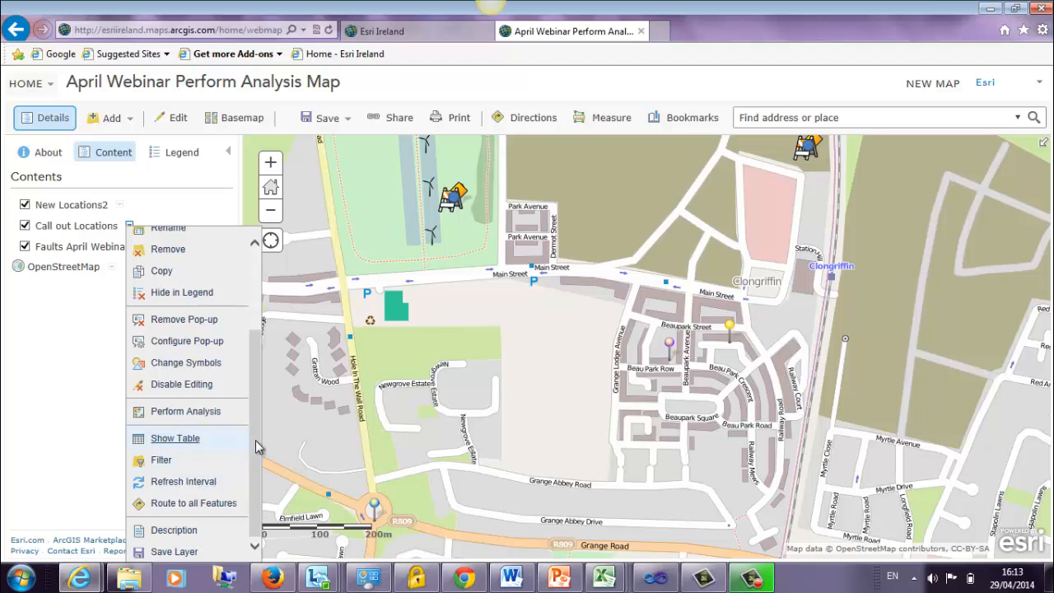
left_click_drag(255, 439, 254, 366)
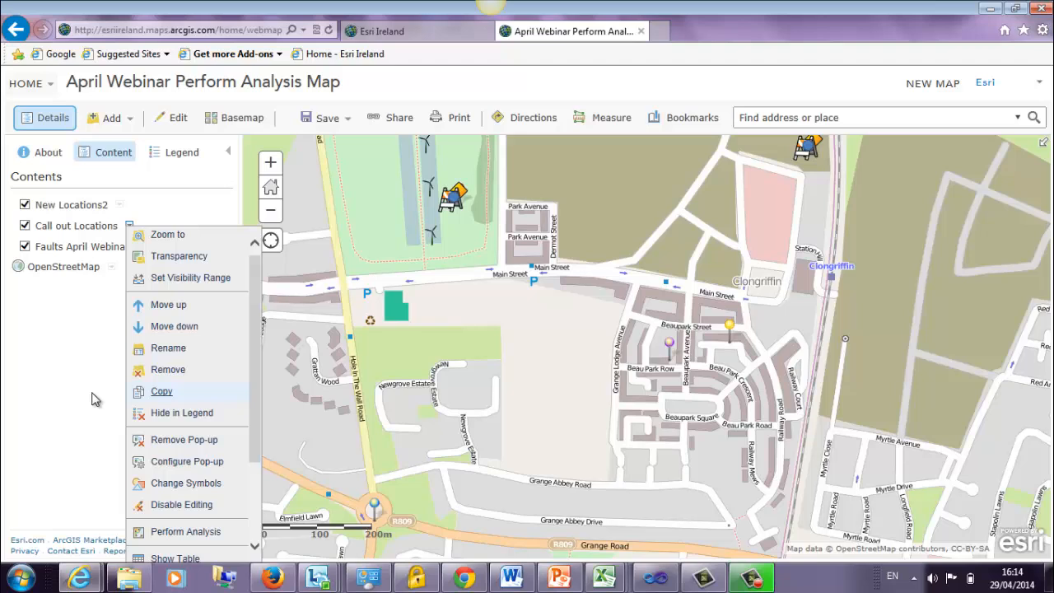
Step: Open the AprilWebinar2014 folder in My Content and view the GeocodingRouting CSV item's download option
mouse_move(27, 97)
left_click(34, 189)
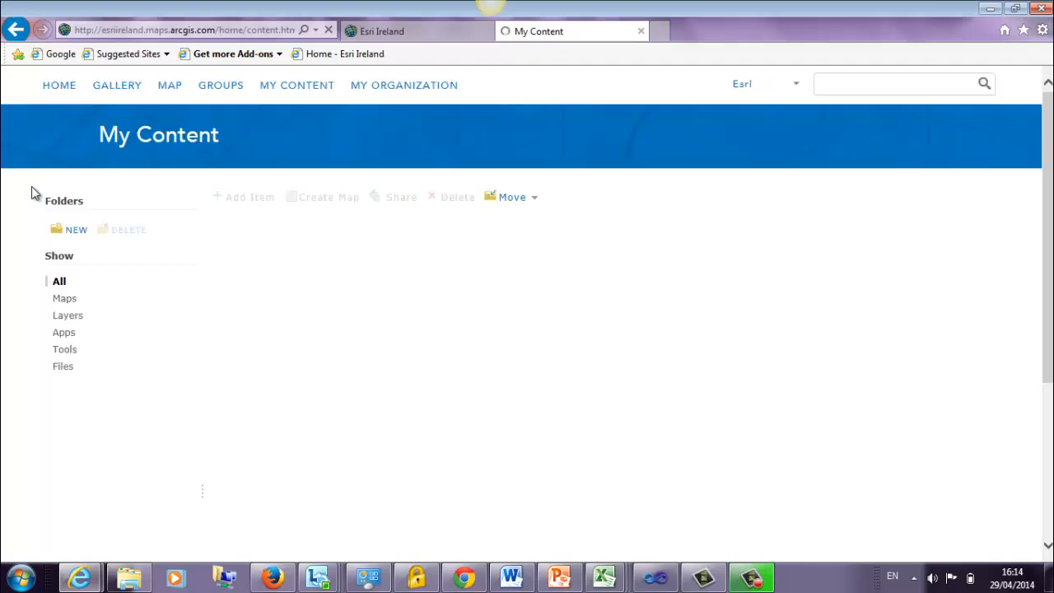
scroll(34, 193, "down", 3)
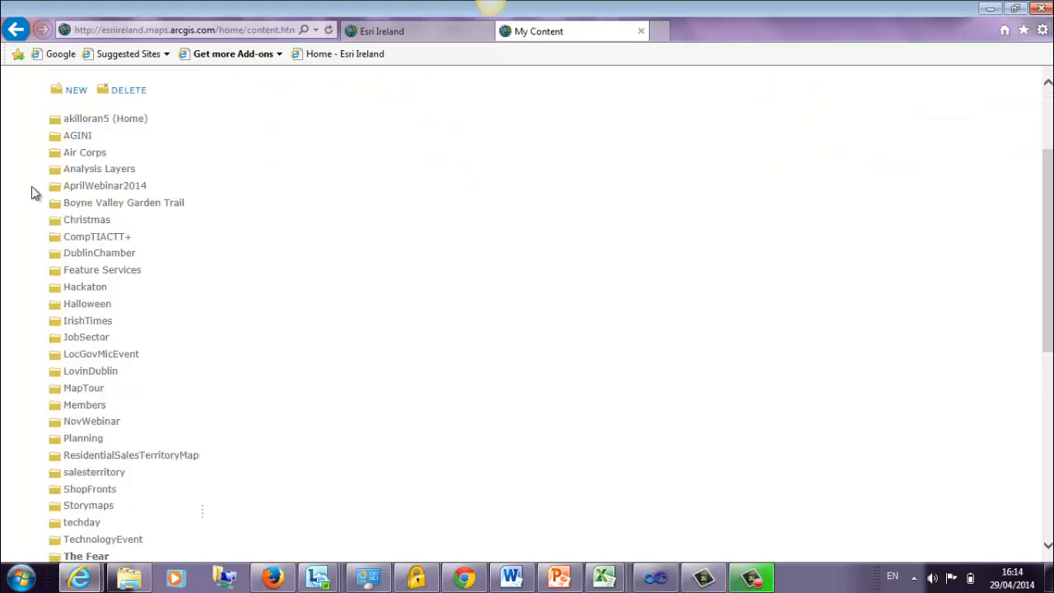
left_click(92, 190)
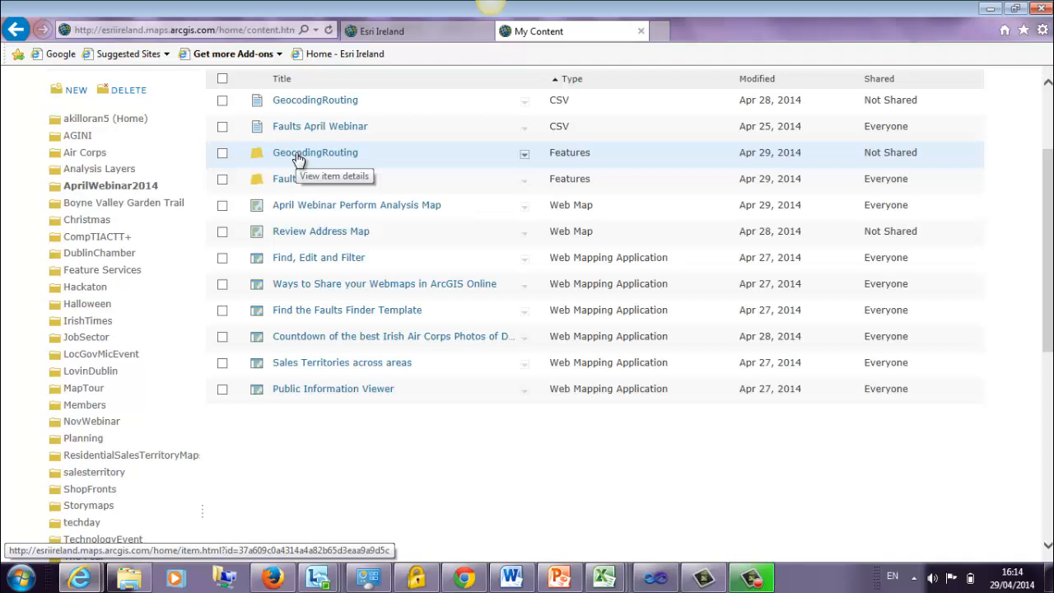
left_click(298, 108)
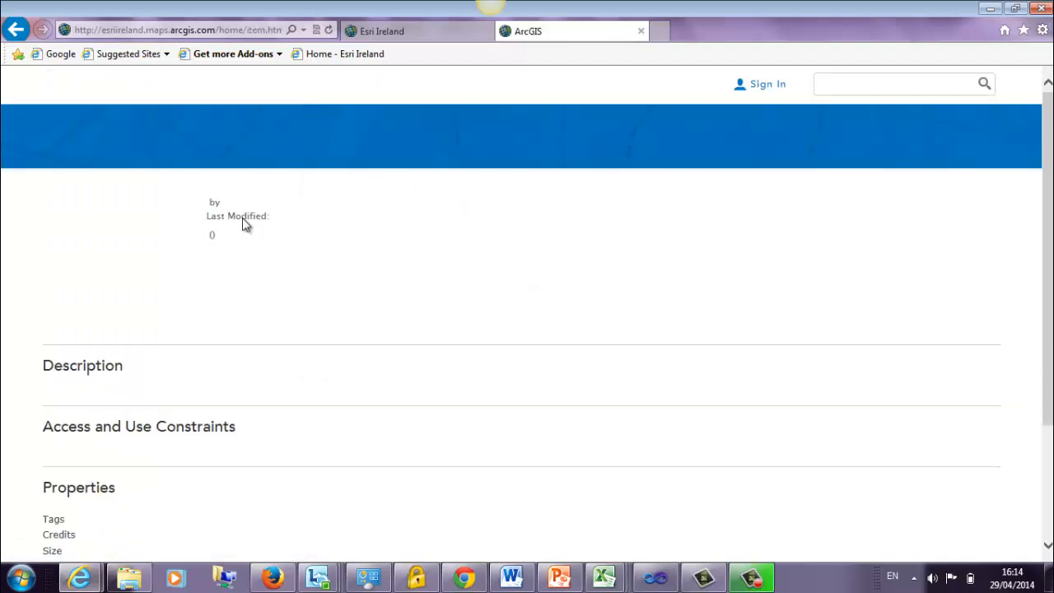
left_click(102, 327)
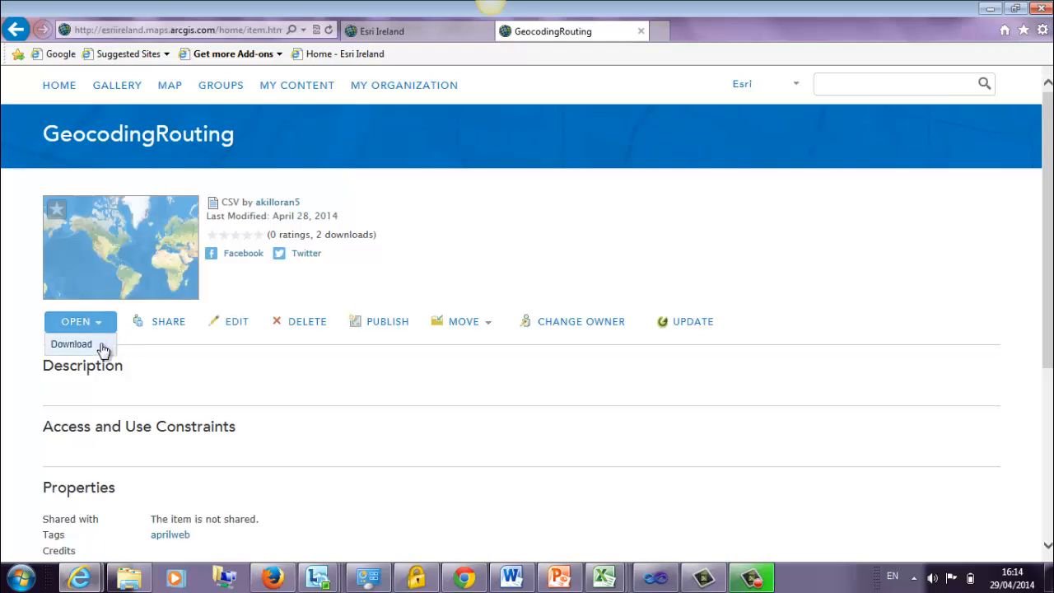
left_click(16, 29)
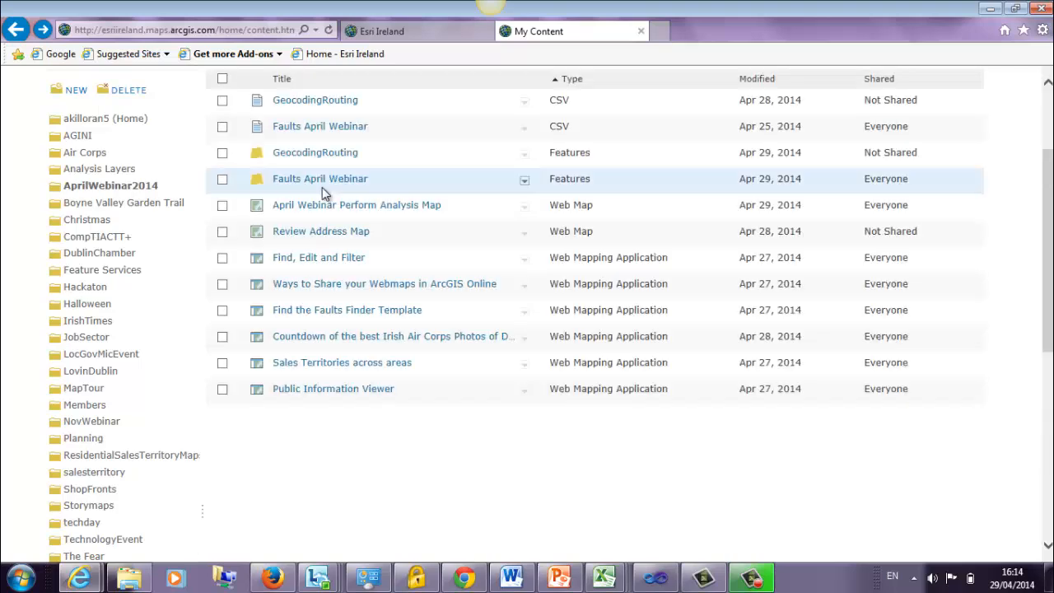
Step: Open Review Address Map in the map viewer, discarding unsaved changes
left_click(325, 233)
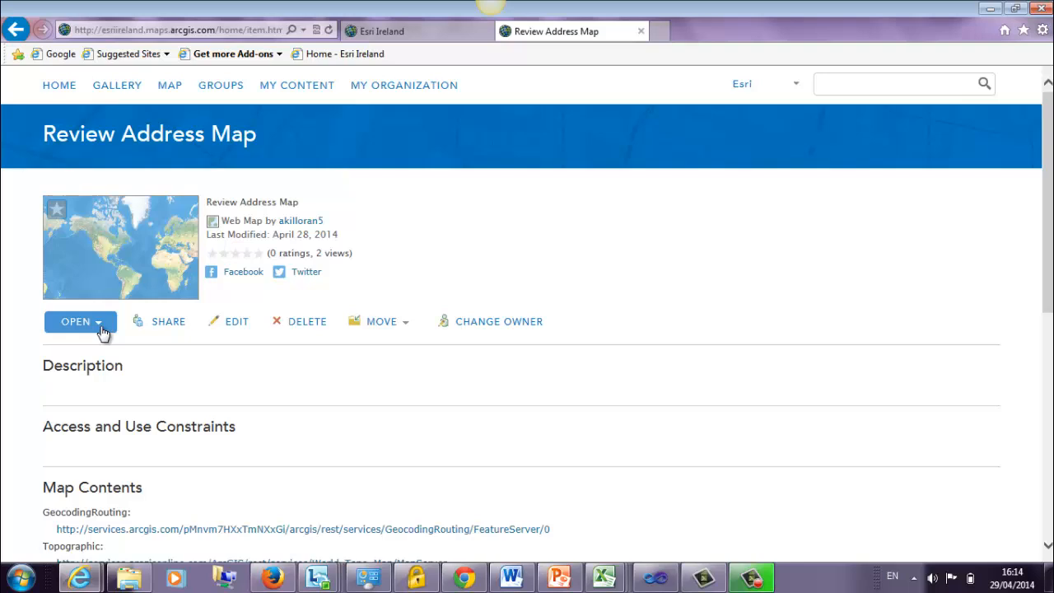
left_click(102, 328)
left_click(103, 345)
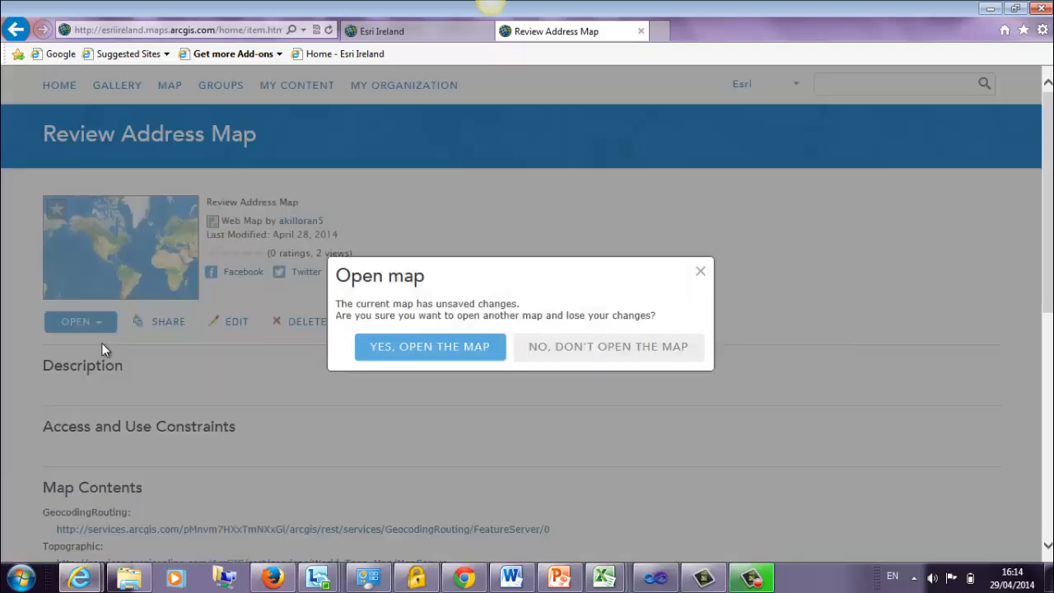
left_click(440, 354)
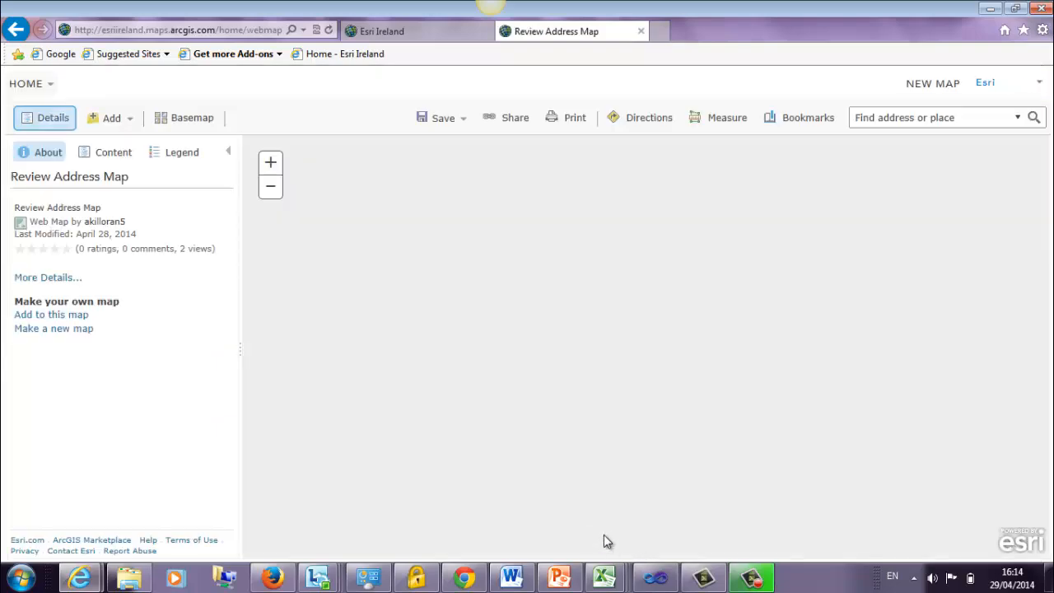
Step: Maximize the GeocodingRouting.csv Excel window and auto-fit all columns to their contents
mouse_move(603, 580)
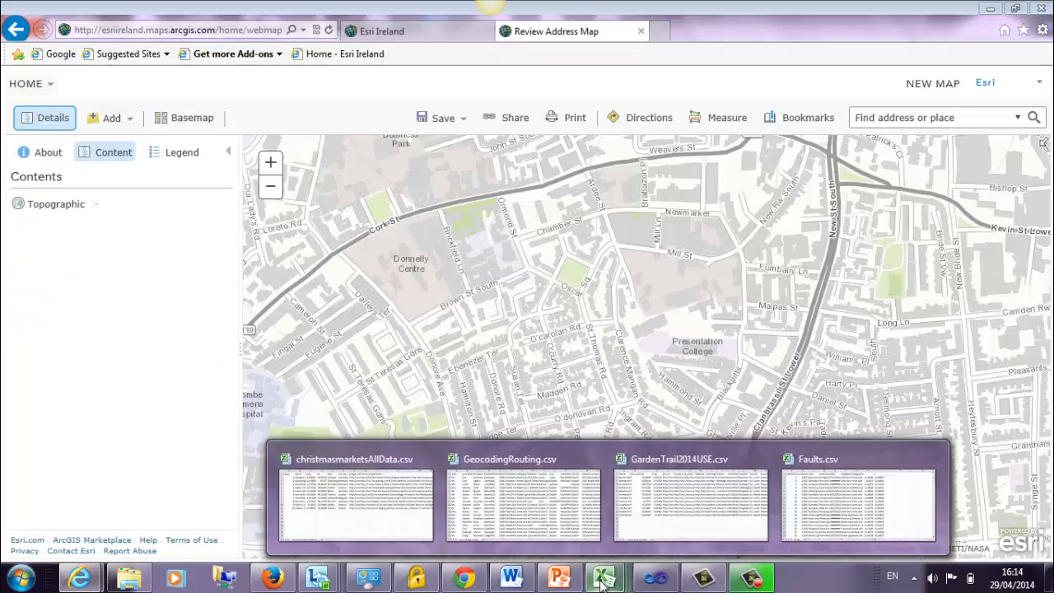
left_click(522, 502)
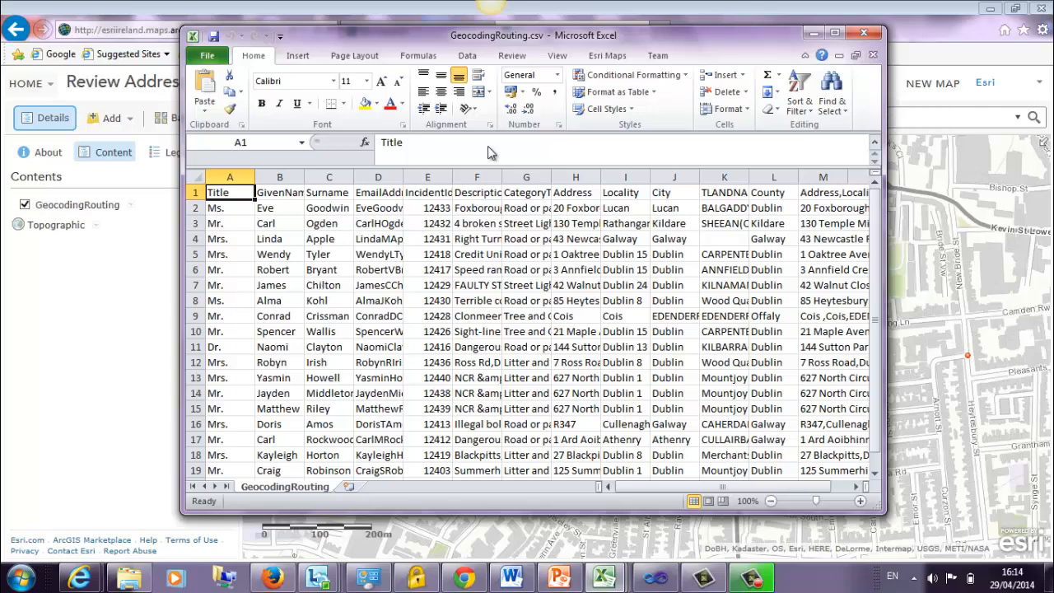
left_click(835, 33)
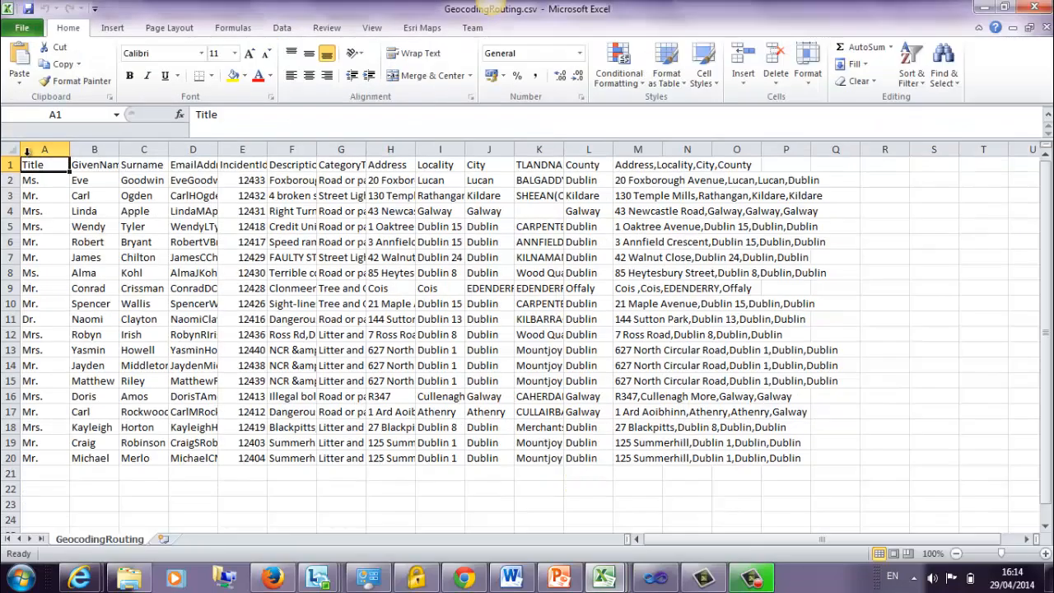
left_click(10, 149)
double_click(69, 149)
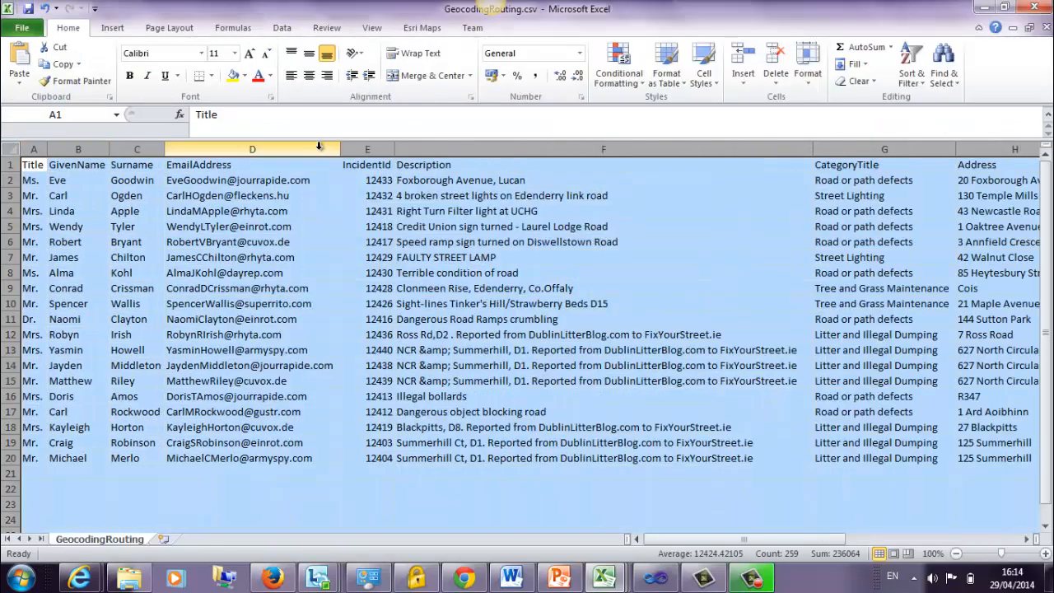
left_click_drag(720, 539, 936, 548)
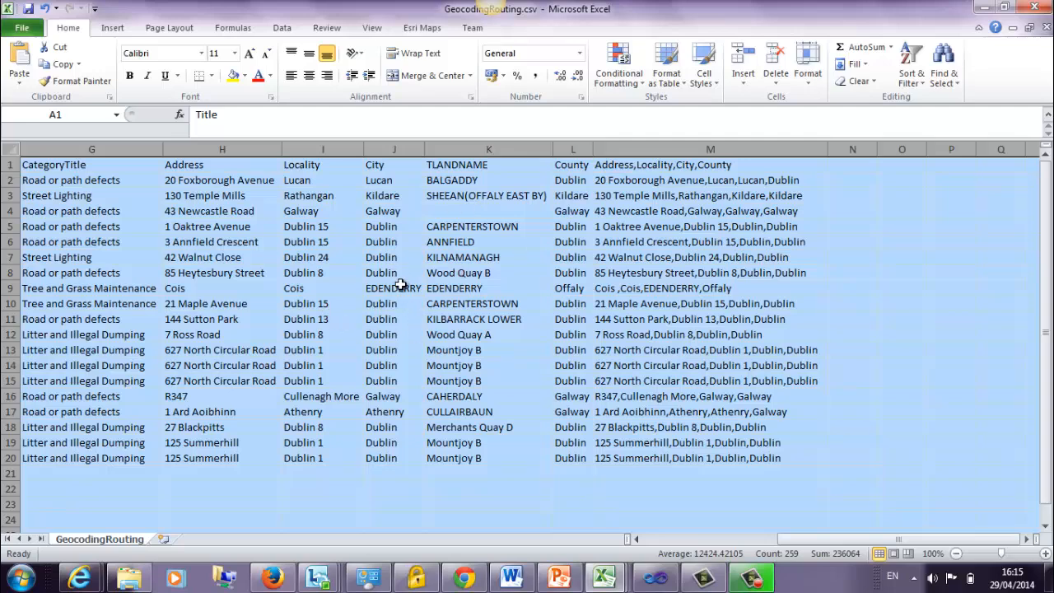
Step: In the browser's My Content, start adding a new item with GeocodingRouting.csv as the upload file
left_click(80, 578)
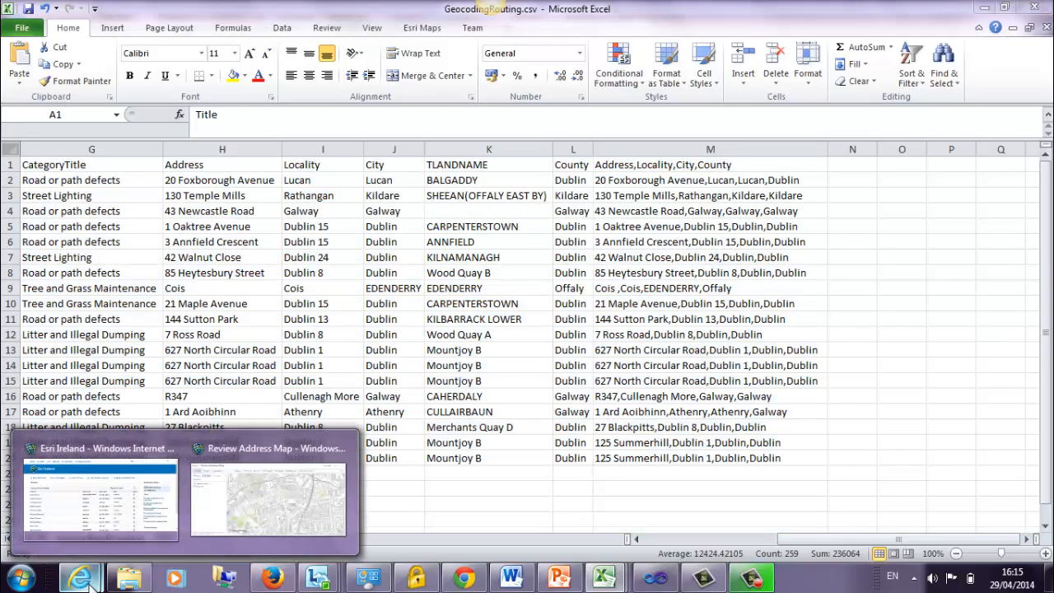
left_click(100, 498)
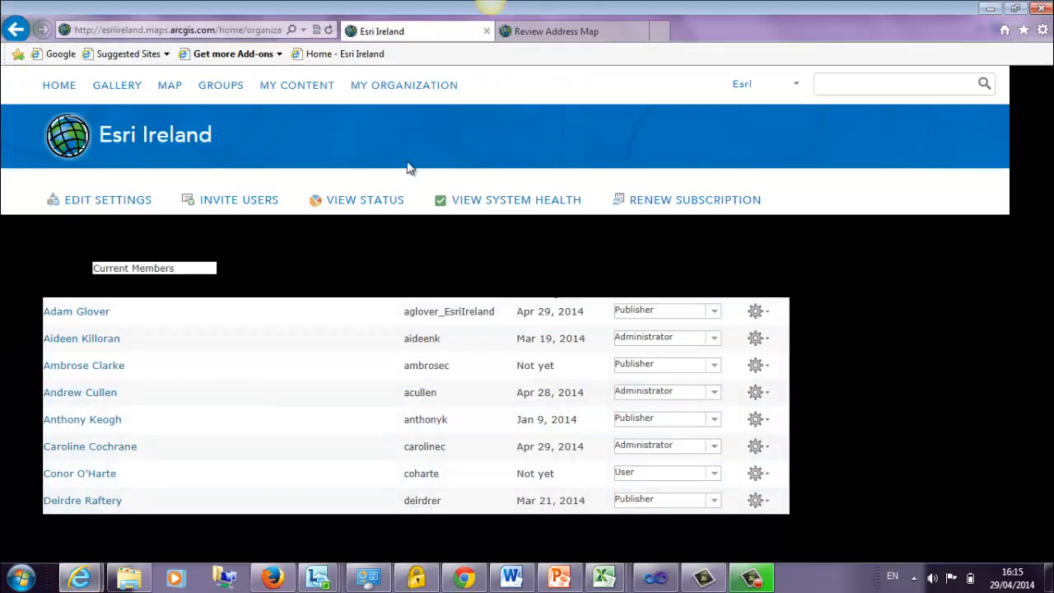
left_click(300, 90)
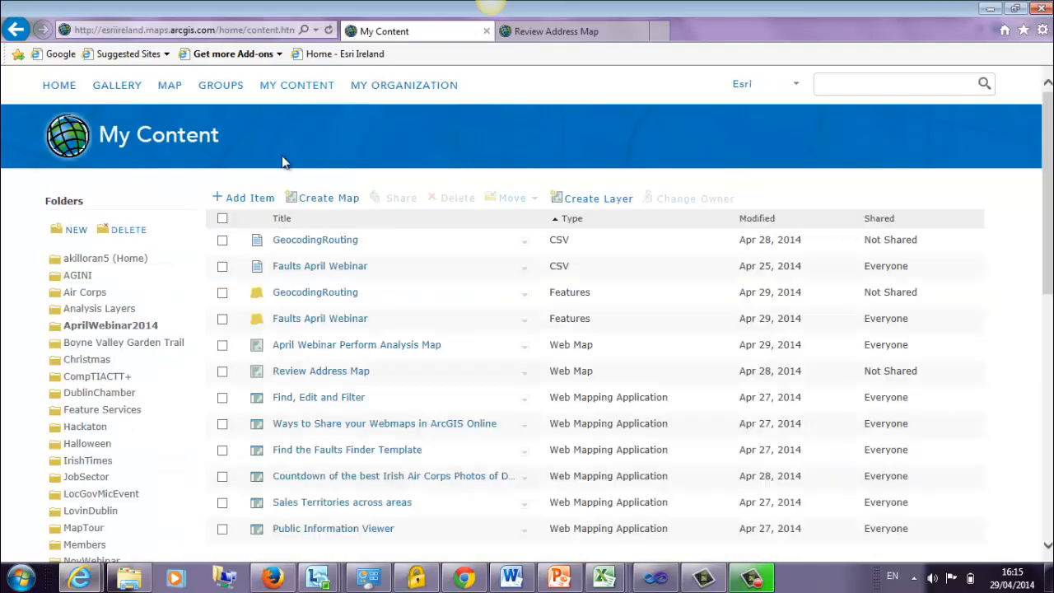
left_click(256, 199)
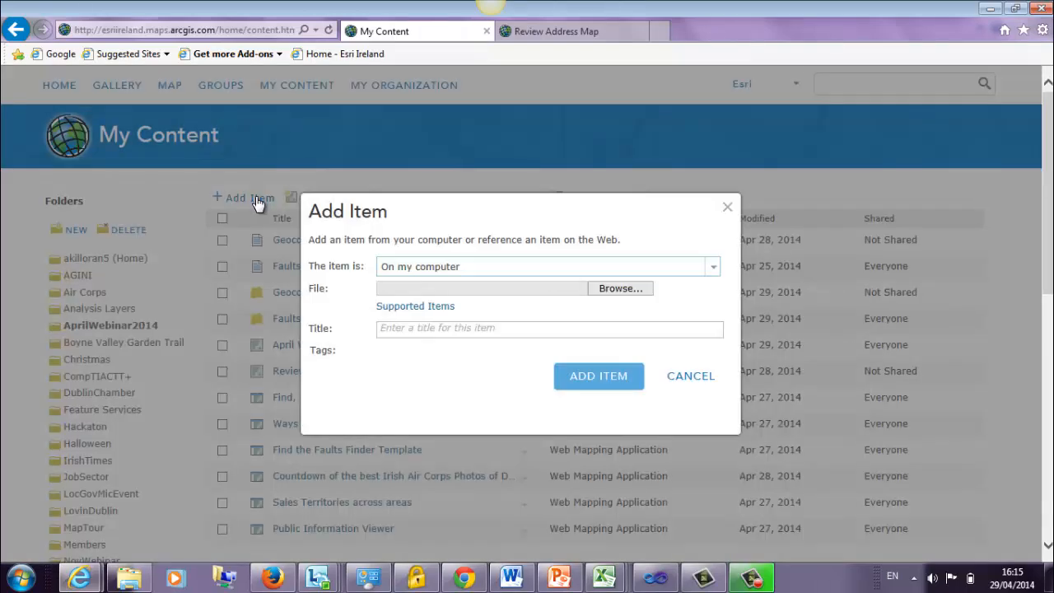
left_click(613, 296)
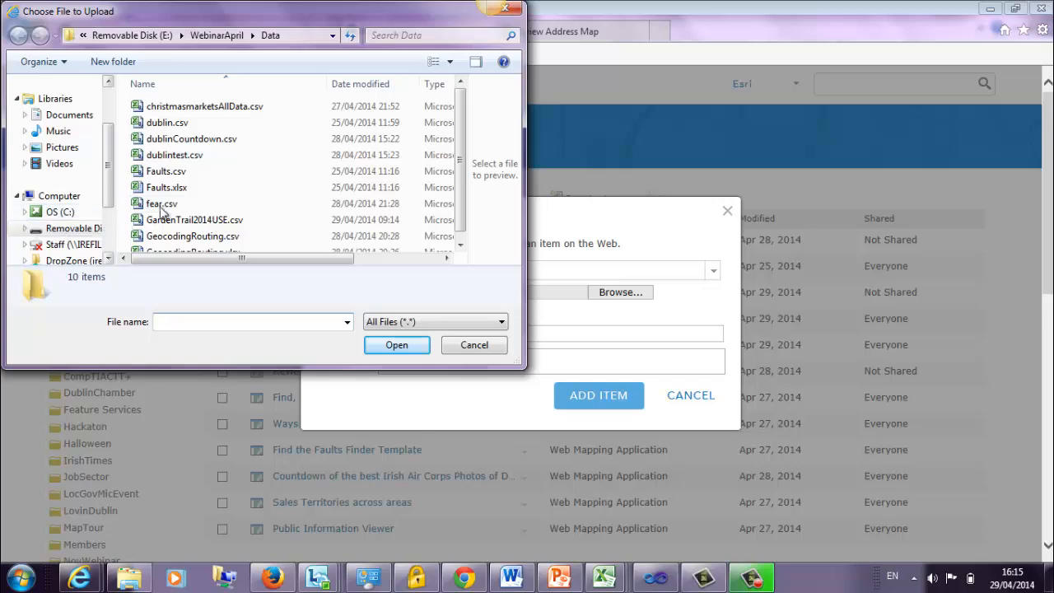
left_click(186, 239)
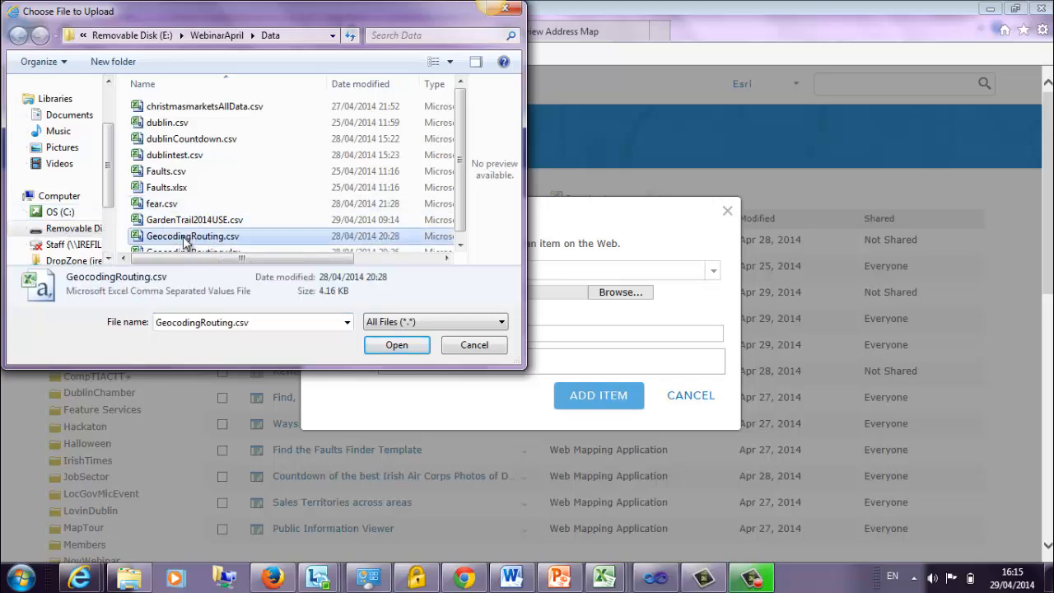
Step: Confirm GeocodingRouting.csv as the upload and tag the item aprilweb
left_click(397, 344)
left_click(482, 333)
type("W")
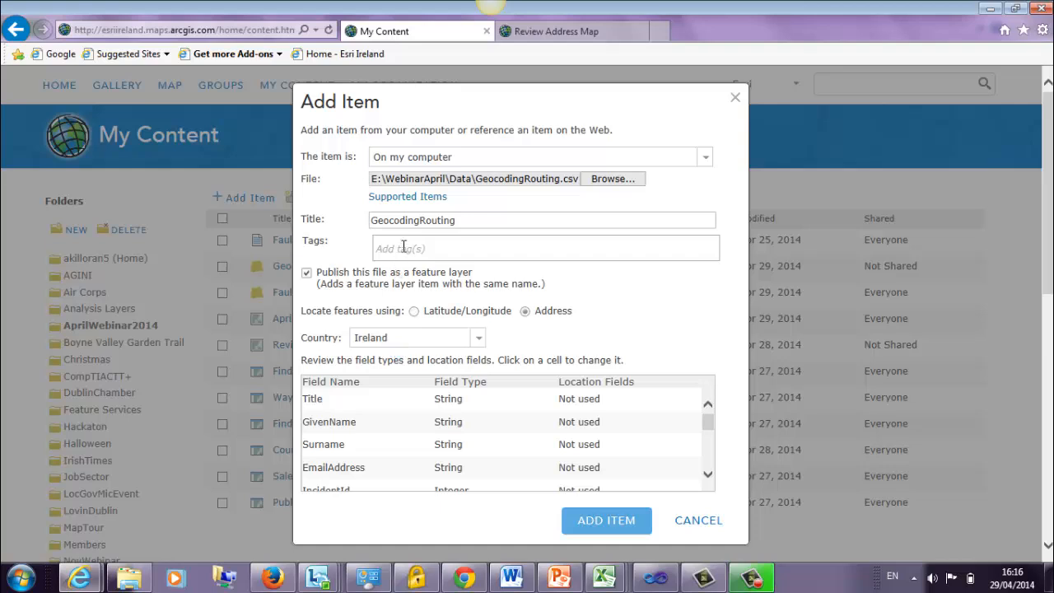
type("april")
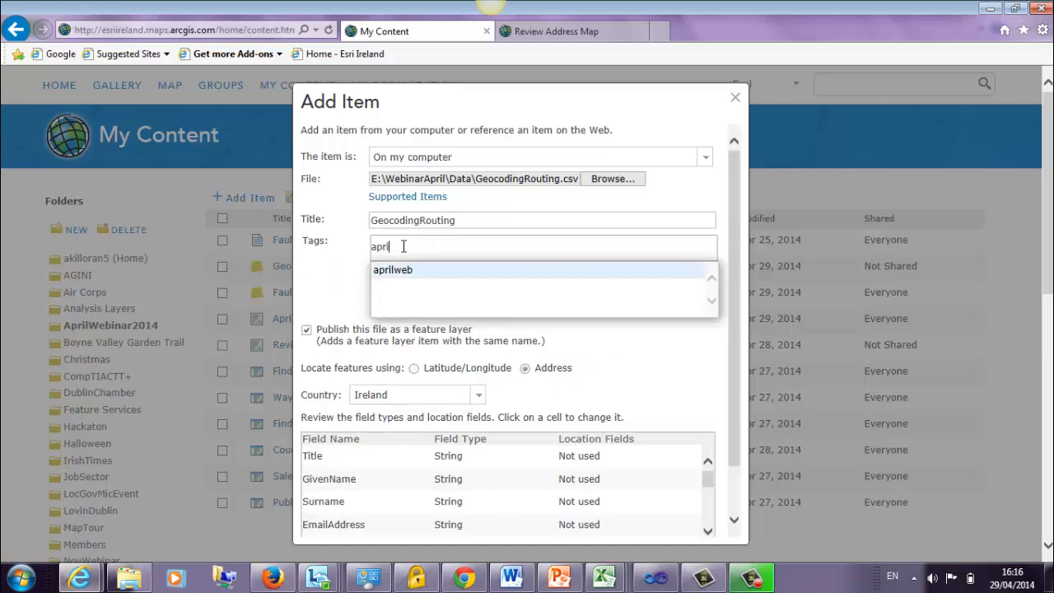
left_click(407, 271)
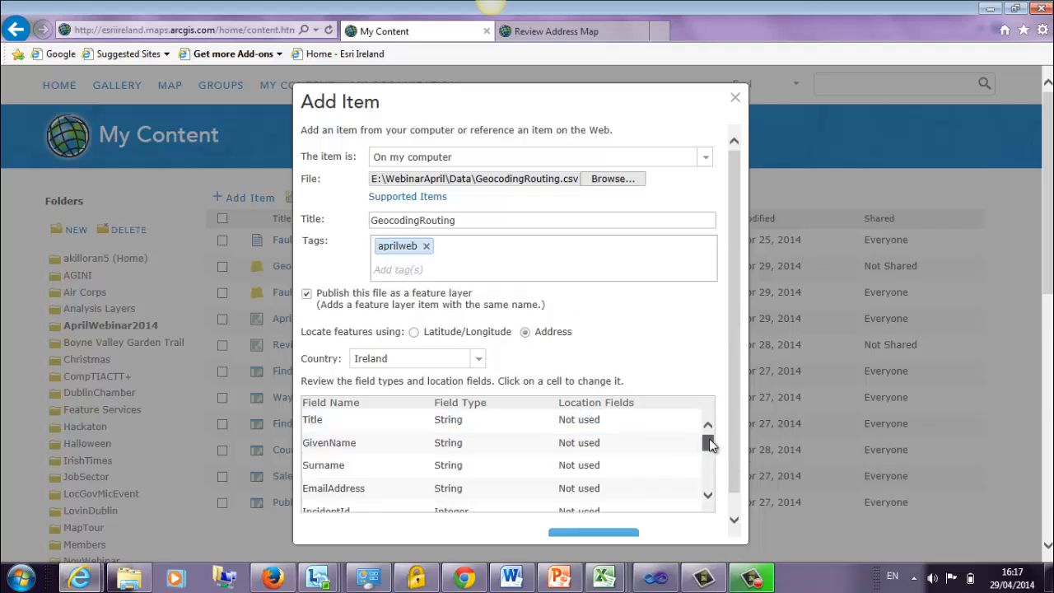
Step: Use Address_Locality_City_County as the Address location field and add the item
left_click_drag(709, 439, 709, 484)
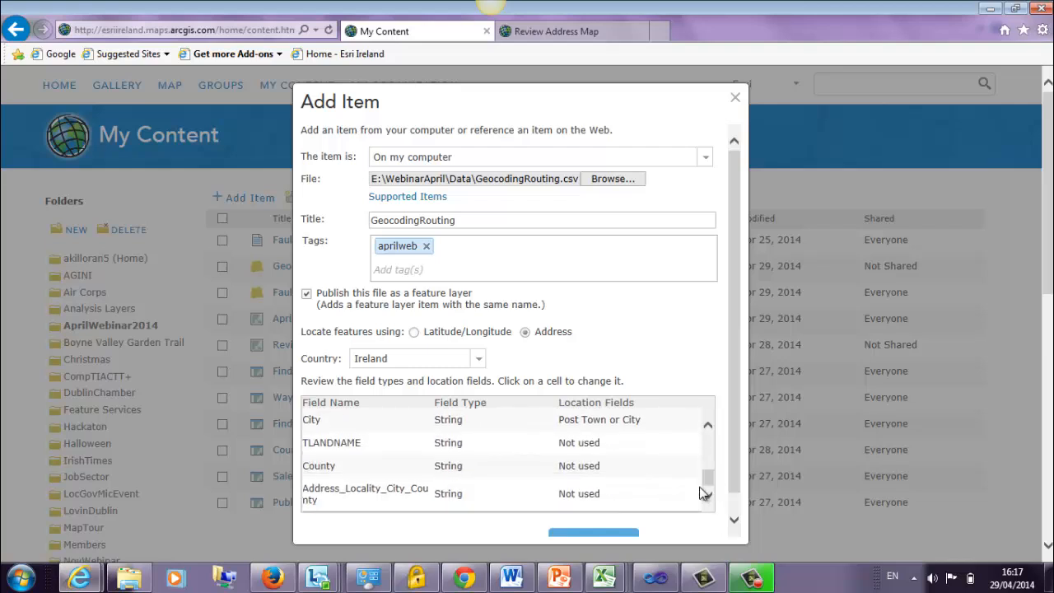
left_click(588, 492)
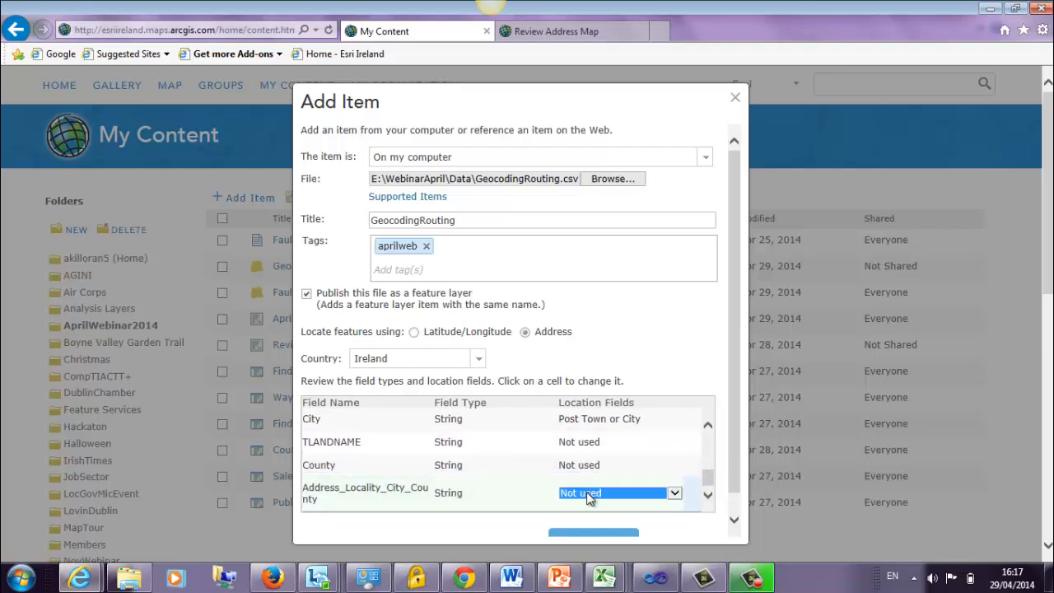
left_click(675, 495)
left_click(609, 503)
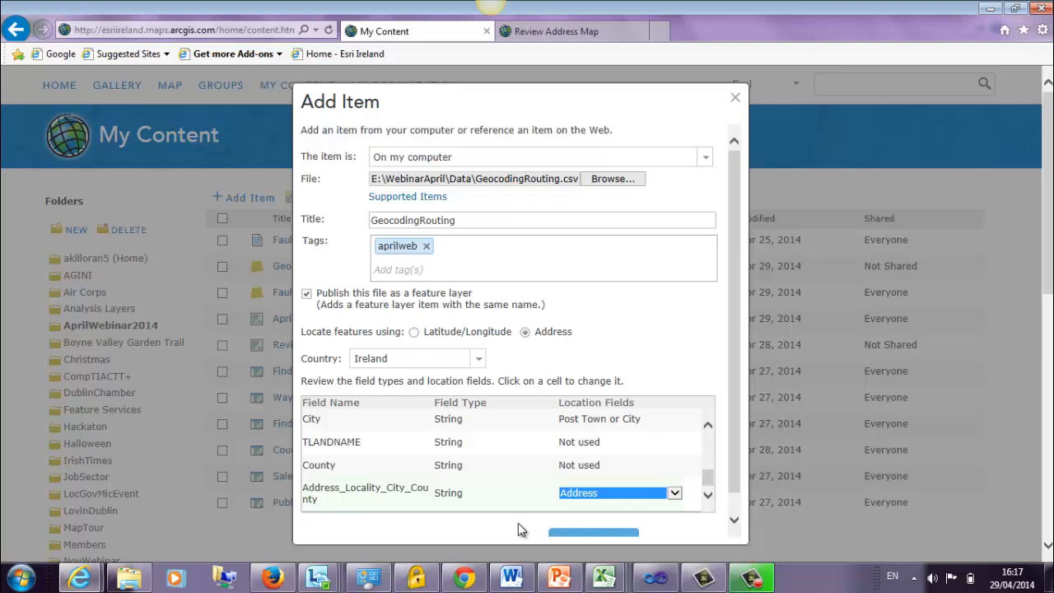
left_click_drag(733, 445, 730, 482)
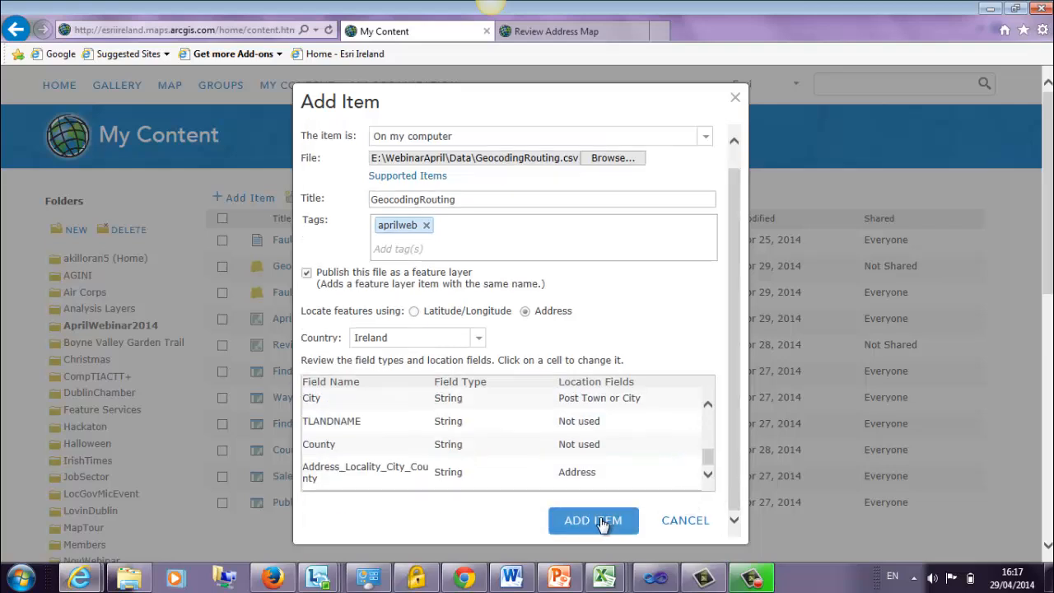
left_click(734, 100)
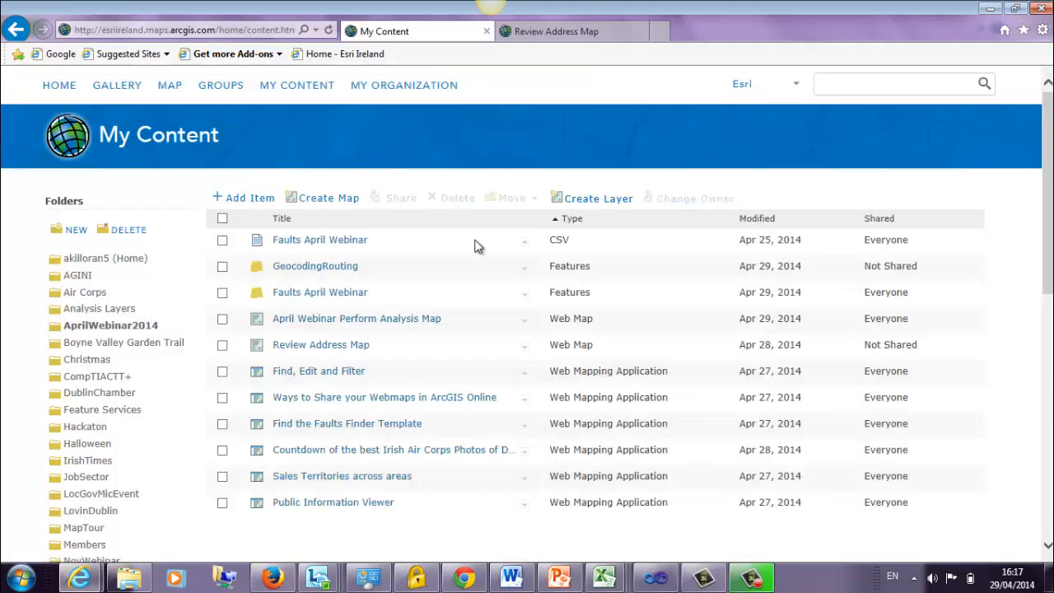
Step: Open the GeocodingRouting item and add it to a new map
left_click(329, 275)
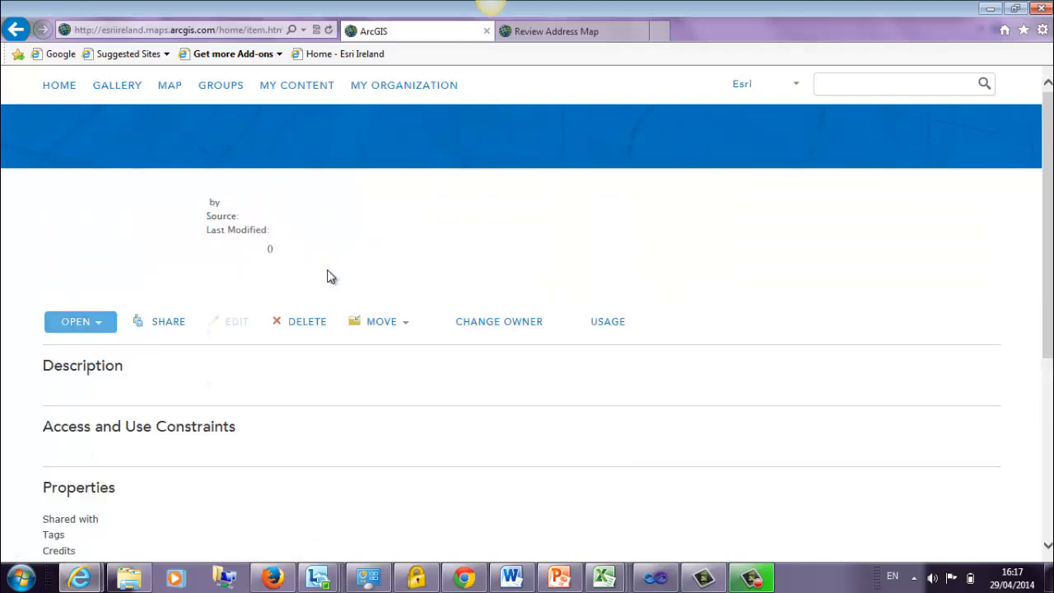
left_click(107, 328)
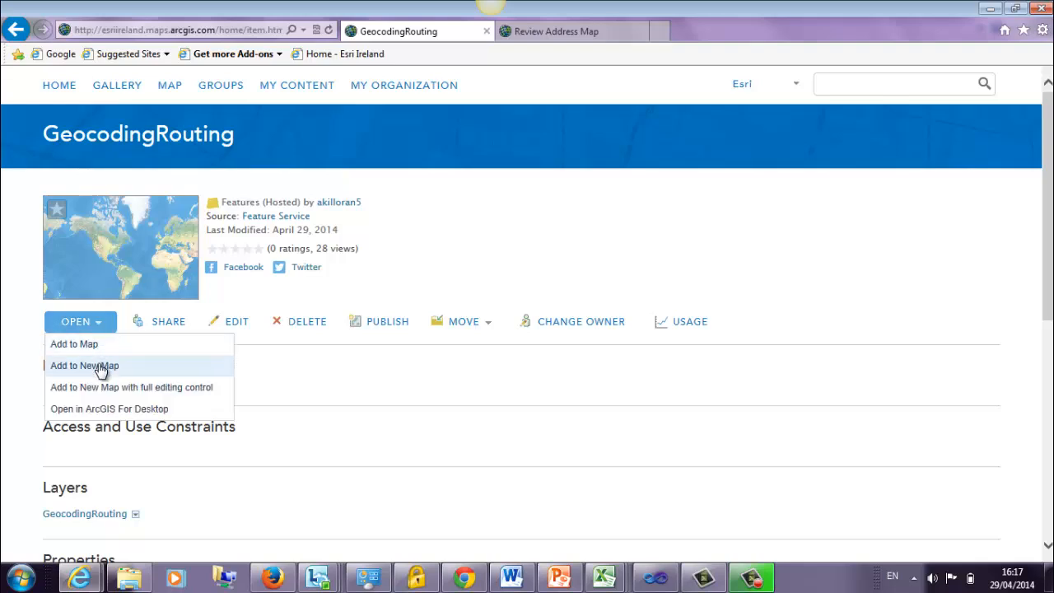
left_click(101, 367)
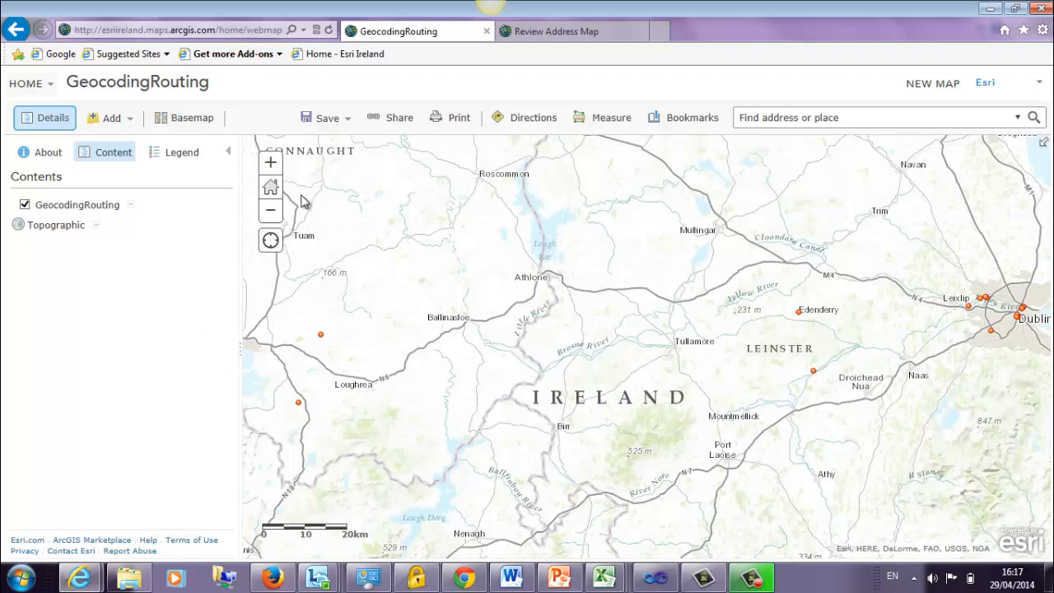
Step: Start Review Addresses for the GeocodingRouting layer
left_click(131, 206)
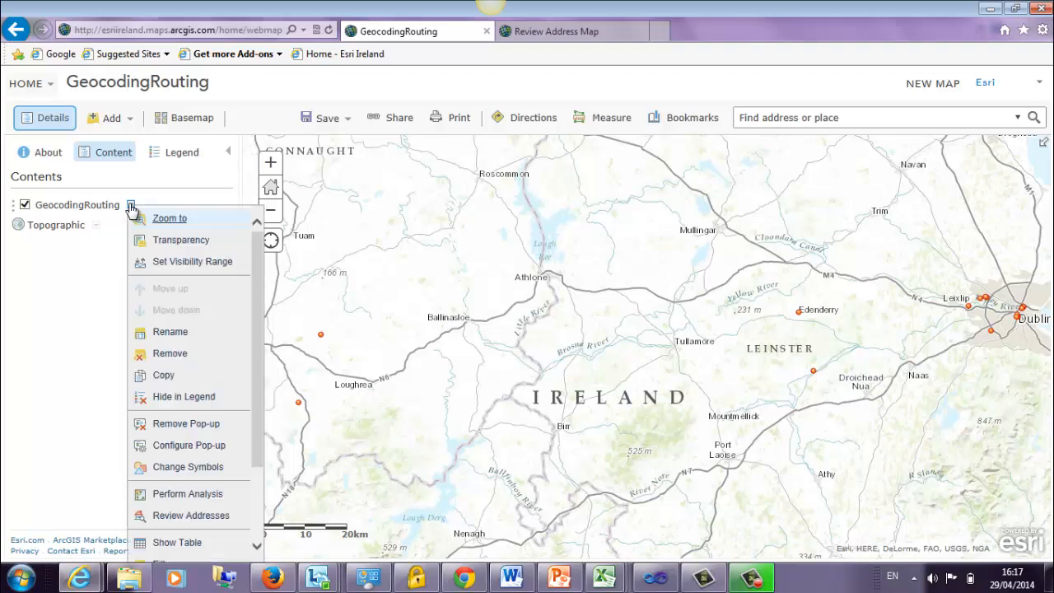
mouse_move(252, 272)
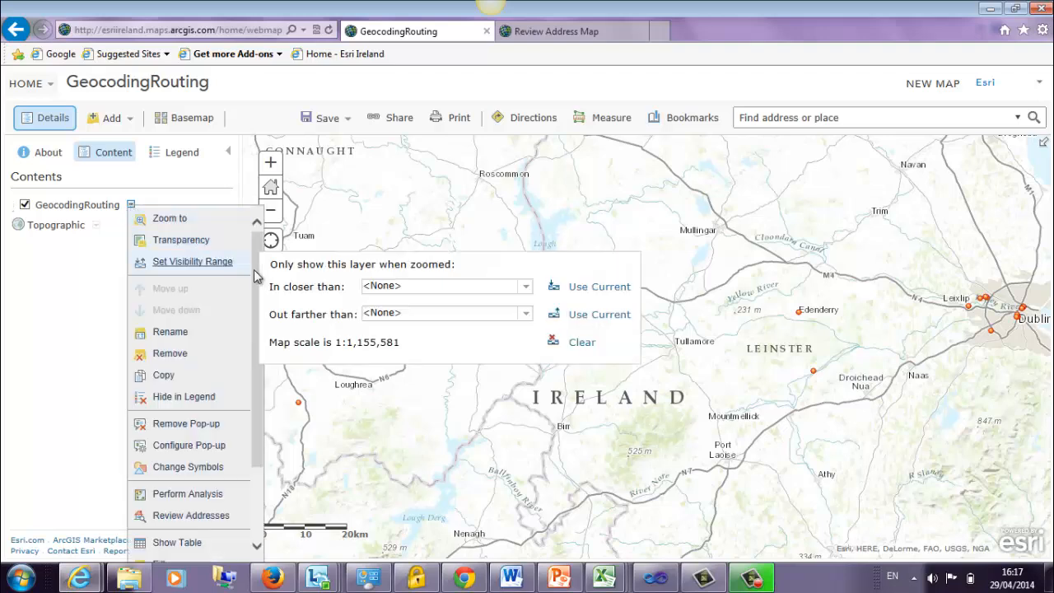
left_click_drag(257, 288, 255, 298)
left_click(118, 278)
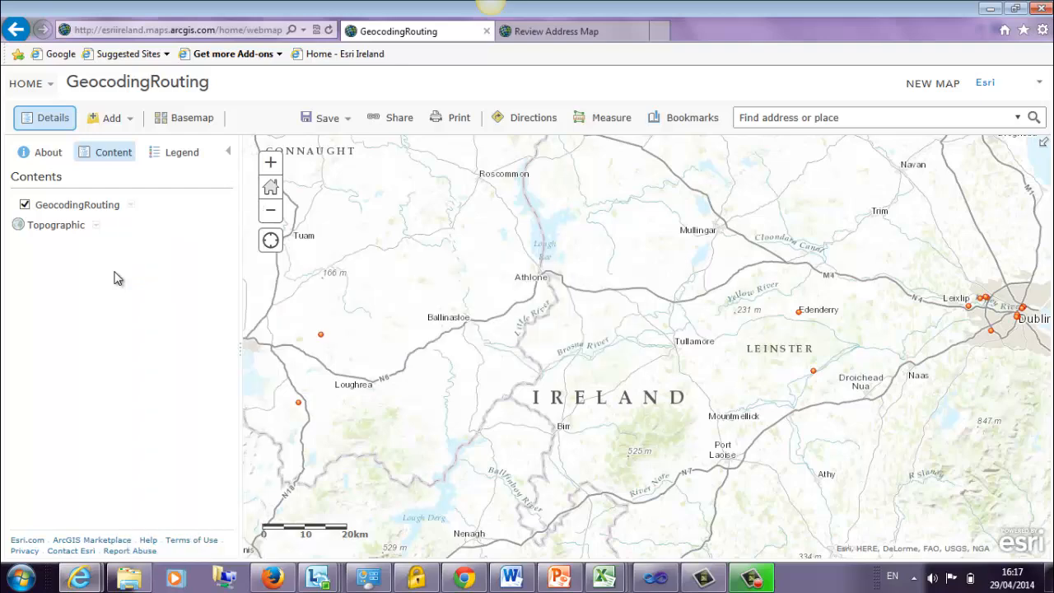
left_click(131, 205)
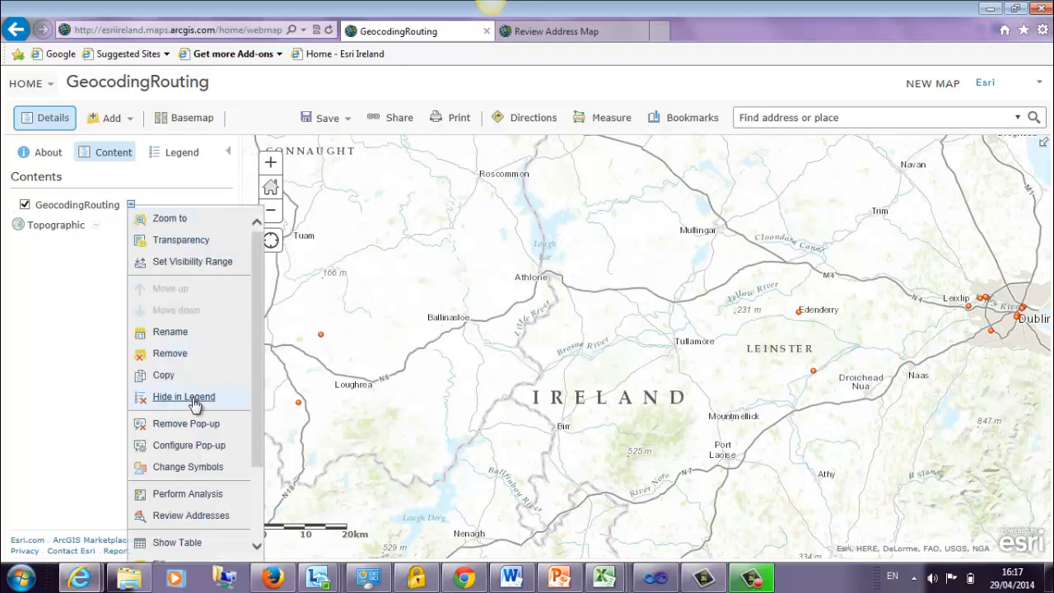
left_click(183, 516)
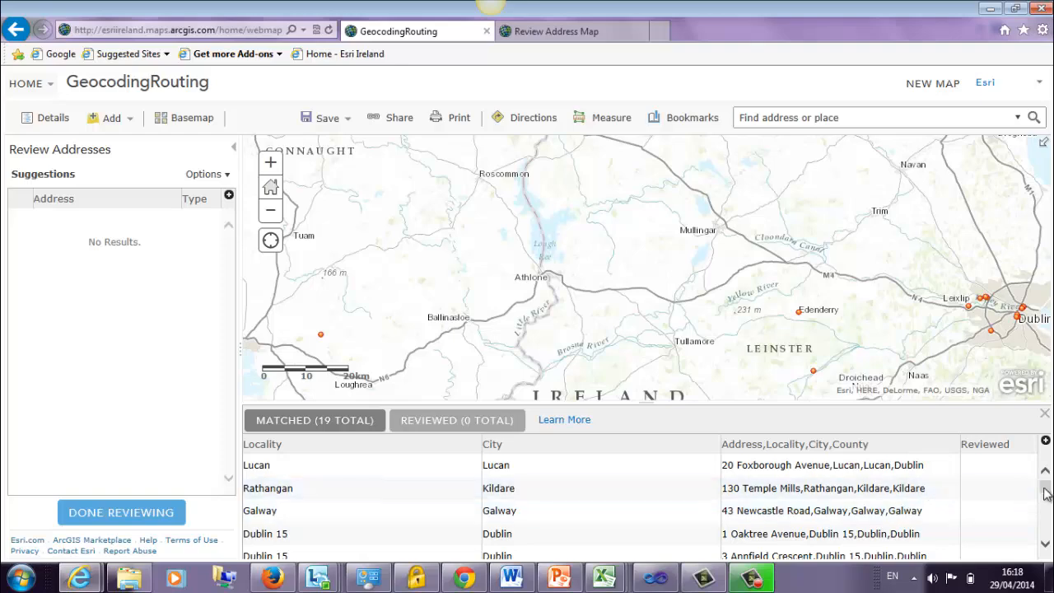
left_click_drag(1045, 491, 996, 485)
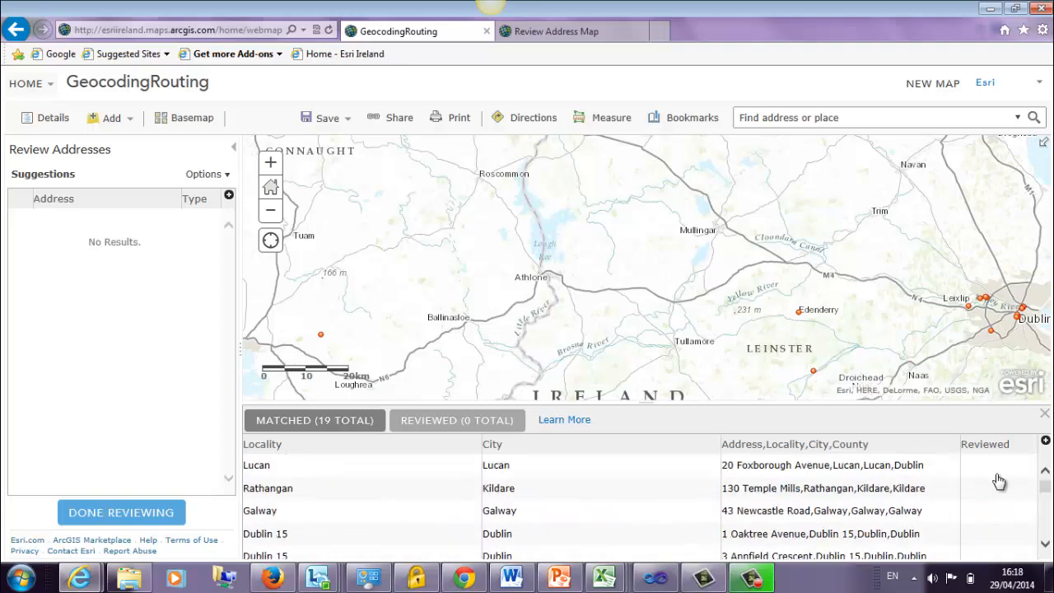
Step: Inspect the Rathangan record's suggested address match and the reviewed list
left_click(266, 497)
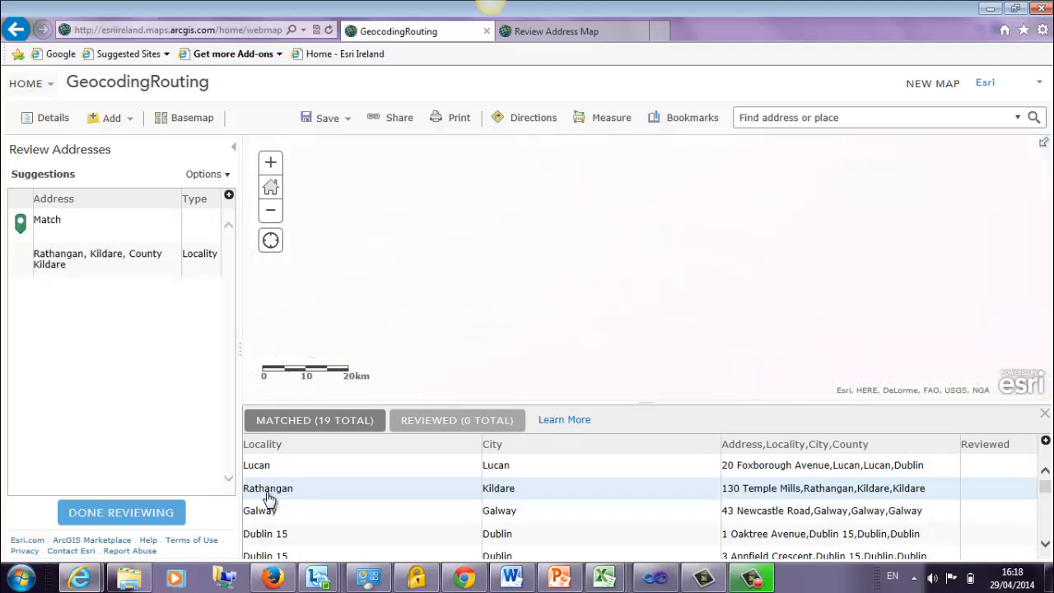
left_click(57, 267)
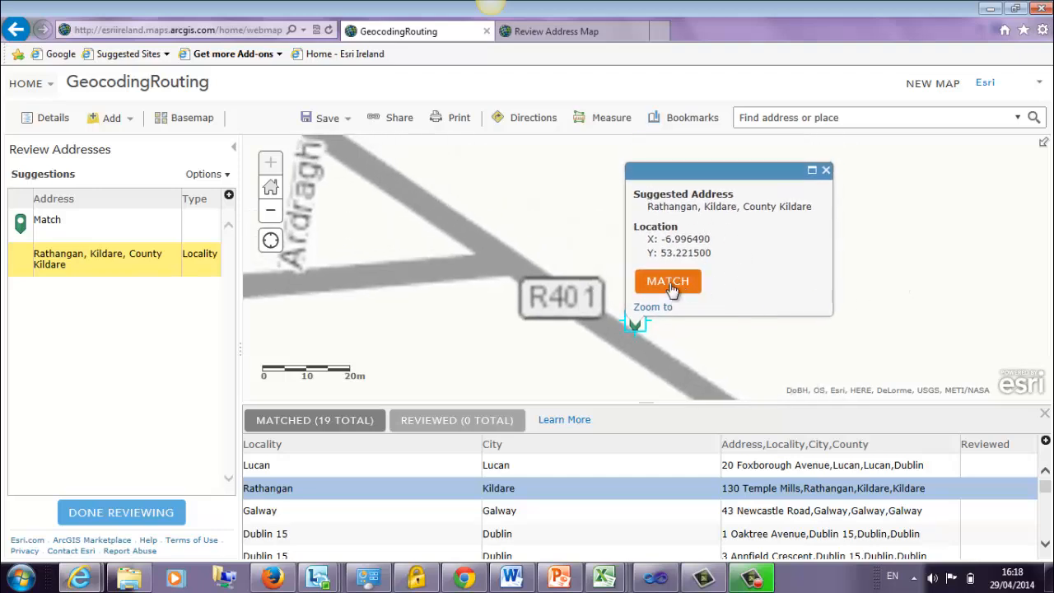
left_click(825, 171)
left_click(445, 421)
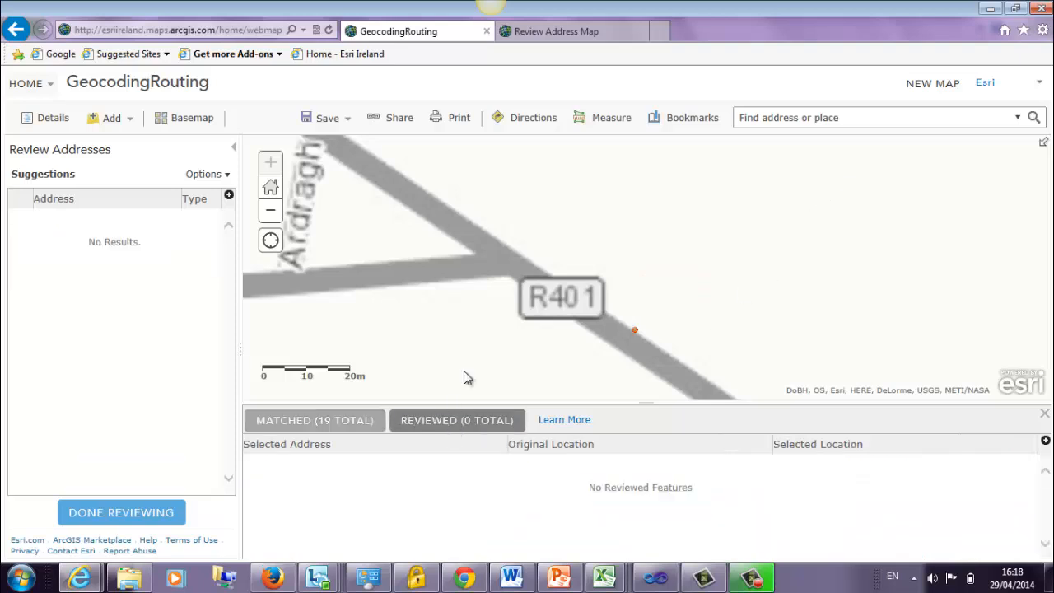
left_click(308, 419)
Step: Review the candidate matches for the Dublin 8 record
scroll(328, 360, "down", 1)
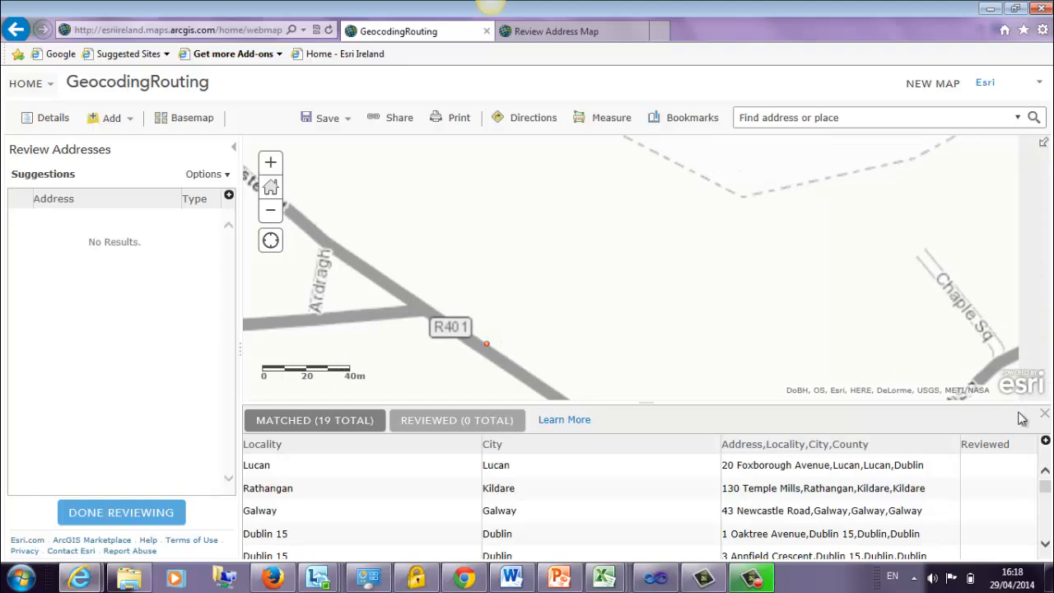
scroll(1048, 500, "down", 1)
scroll(1047, 499, "down", 2)
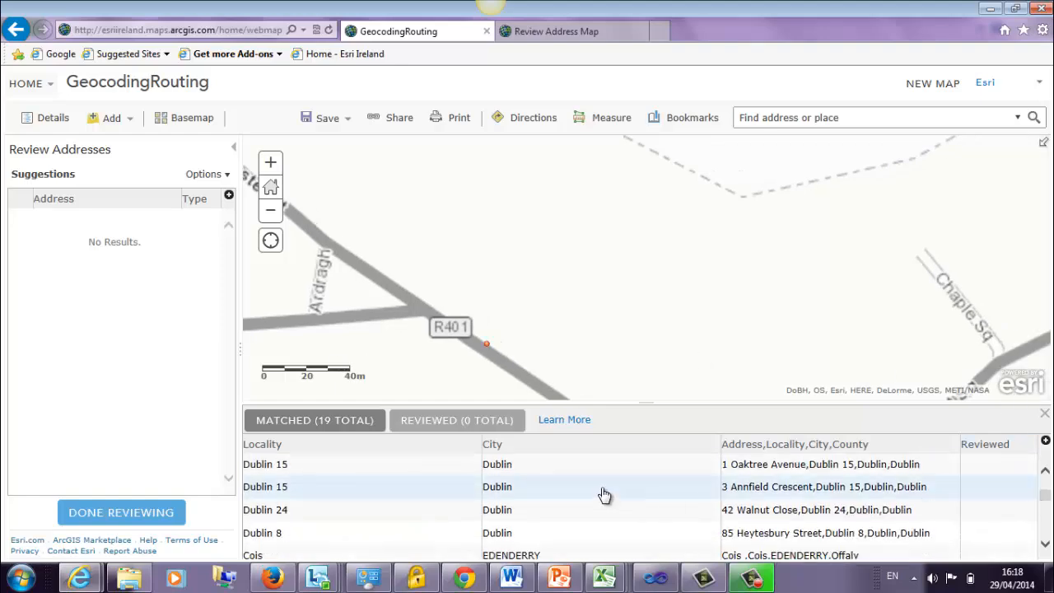
left_click(269, 536)
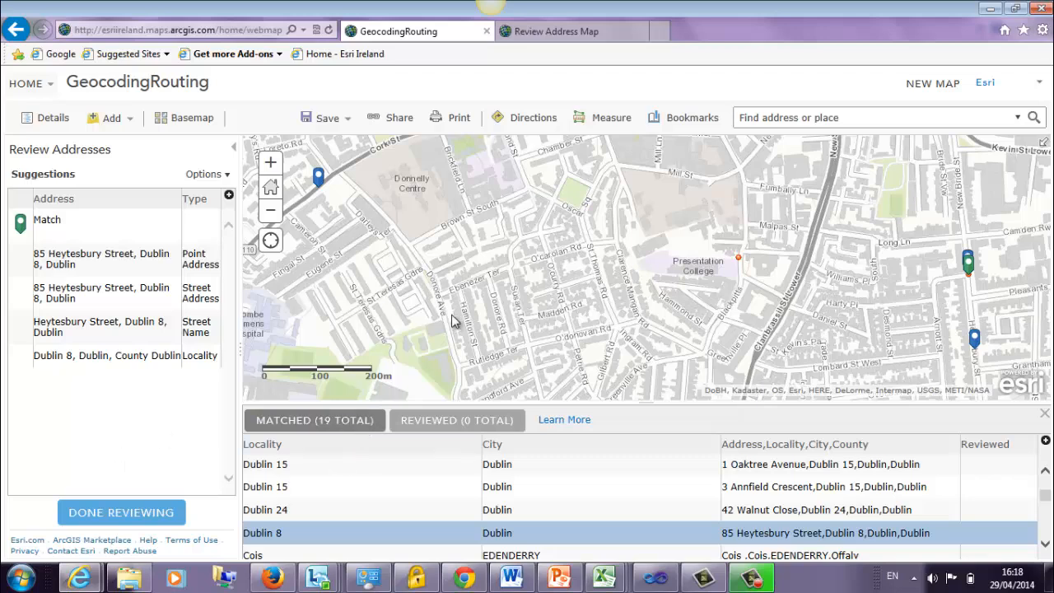
Step: Place a new Rathangan candidate location on the road, then switch to the Review Address Map
left_click_drag(1049, 502, 1047, 492)
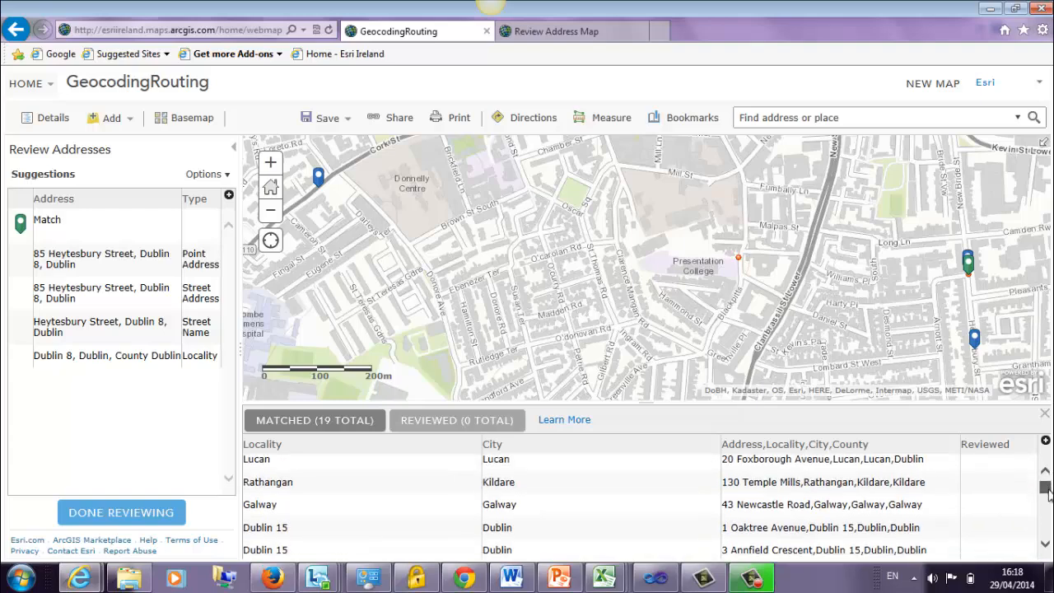
left_click(768, 490)
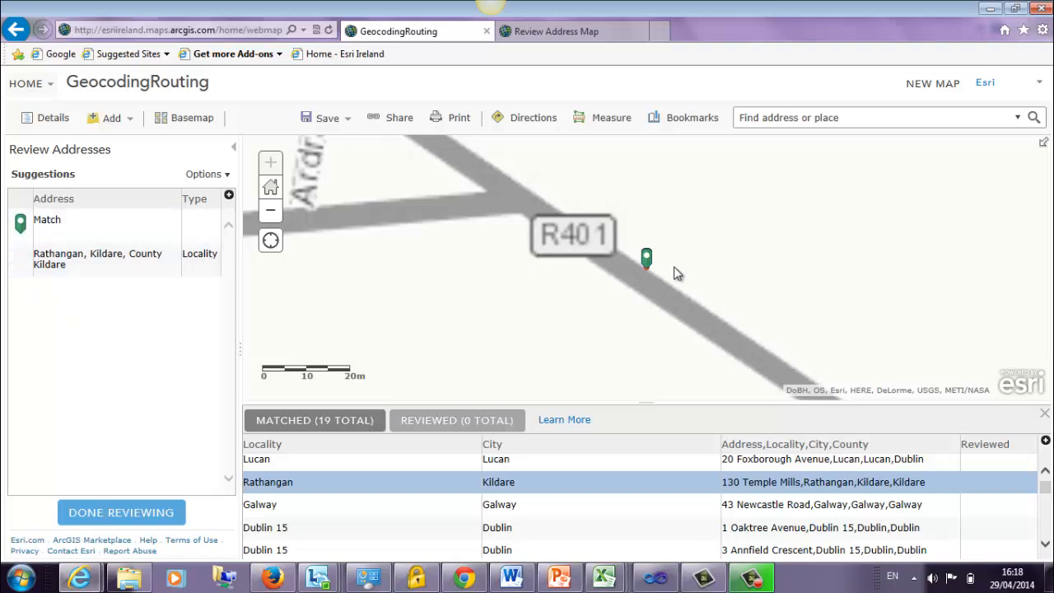
left_click(612, 296)
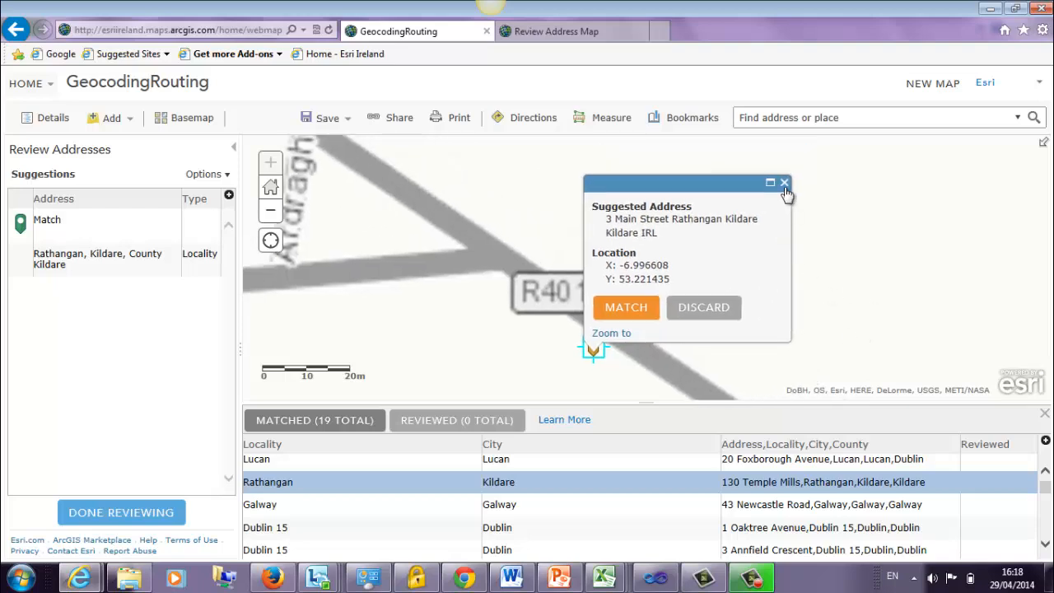
left_click(785, 184)
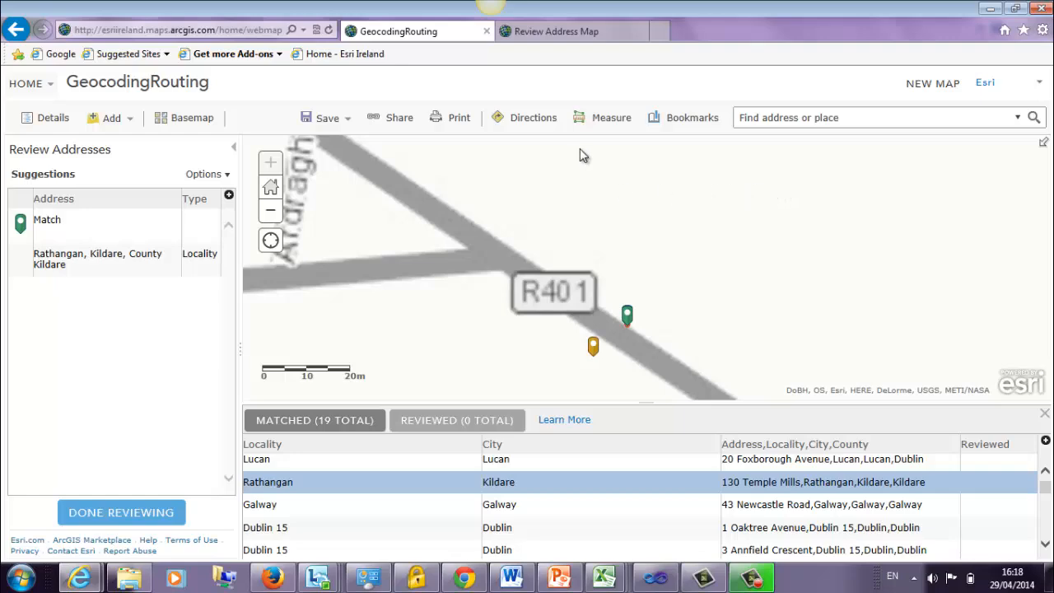
left_click(563, 36)
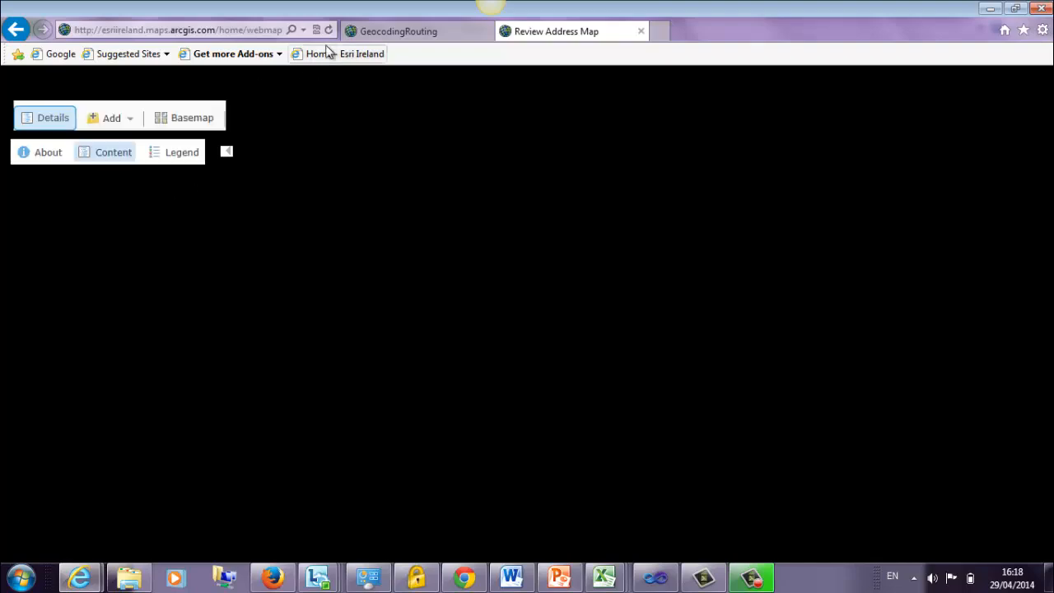
Step: Reload the map and open the Change Symbol dialog for the GeocodingRouting layer
left_click(327, 30)
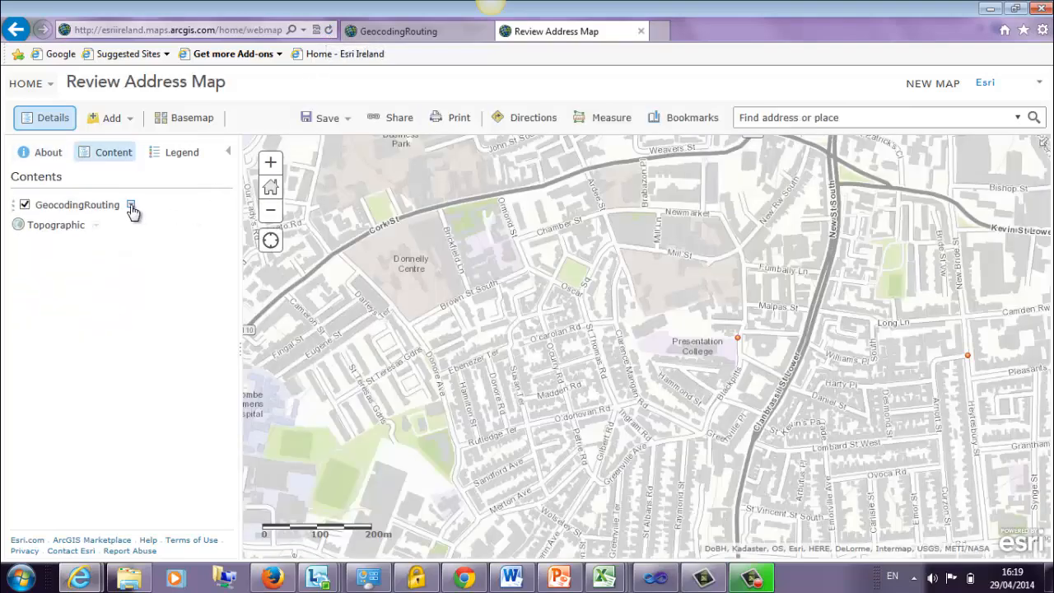
left_click(130, 205)
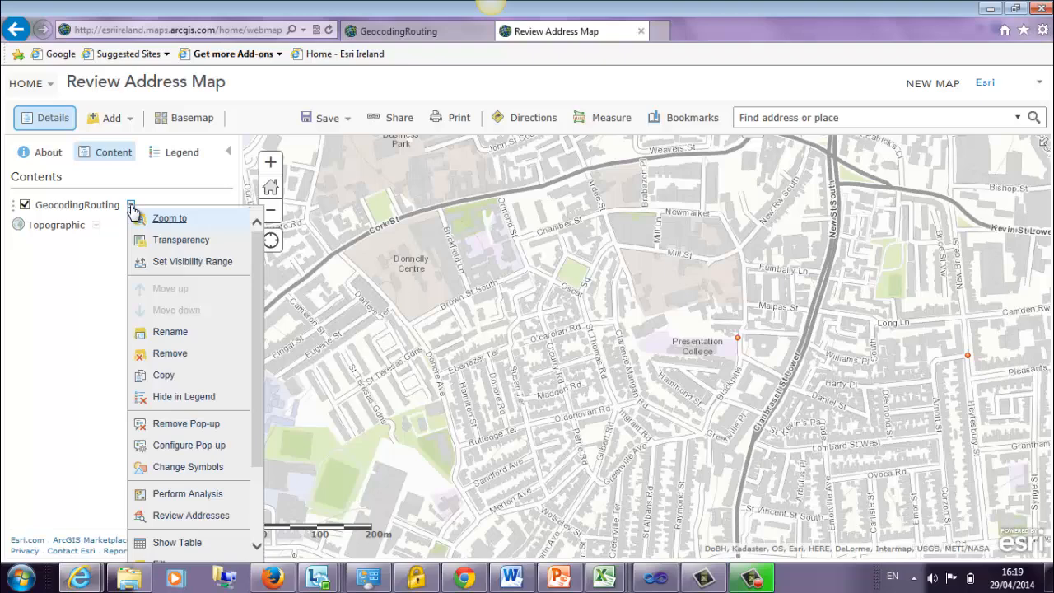
left_click(205, 470)
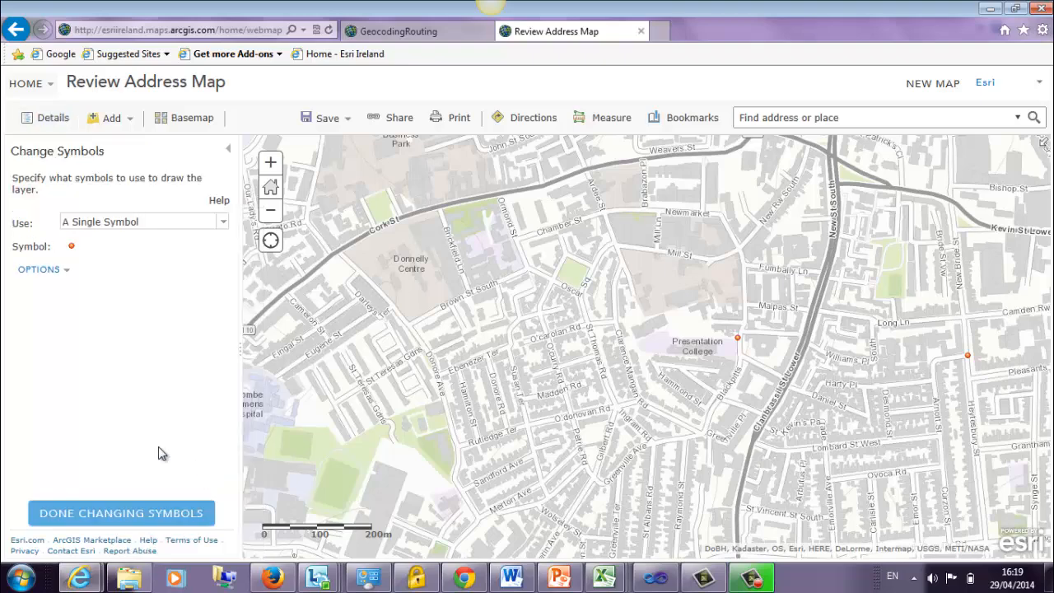
left_click(49, 269)
left_click(53, 289)
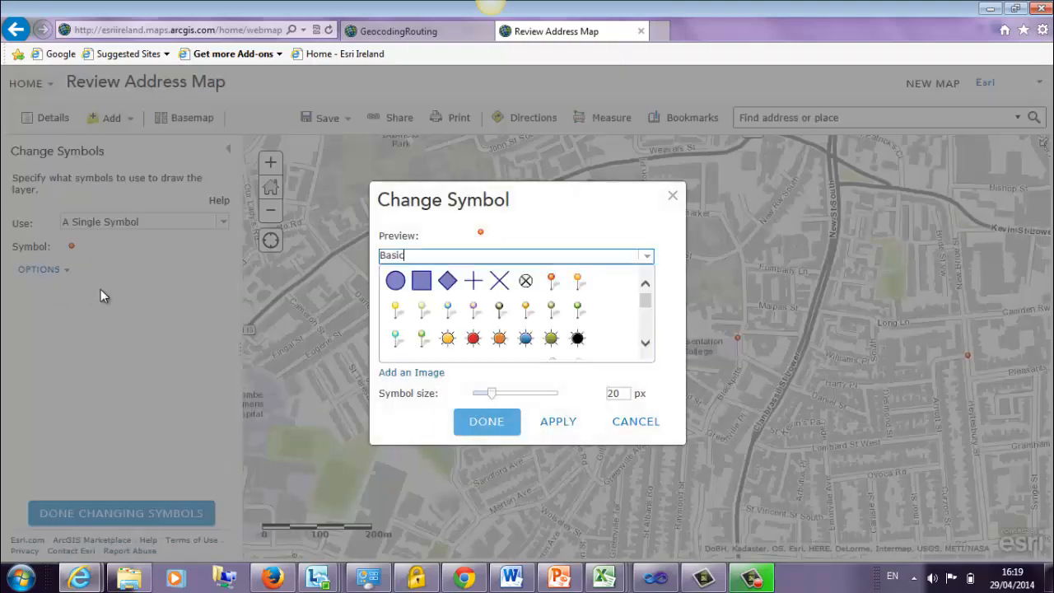
Step: Browse the Damage, Disasters and General Infrastructure symbol categories
left_click(647, 258)
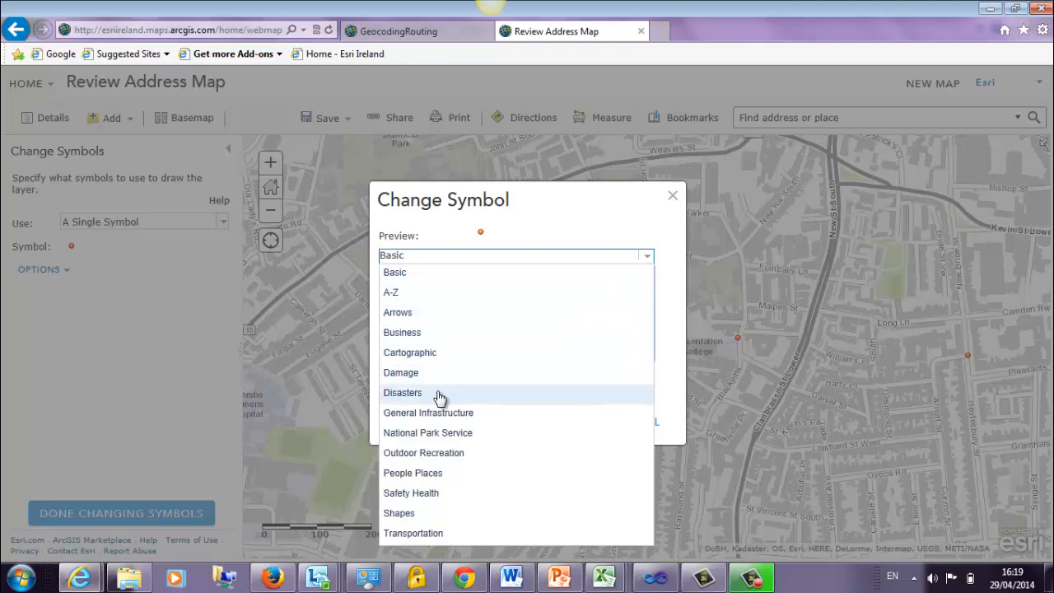
left_click(400, 373)
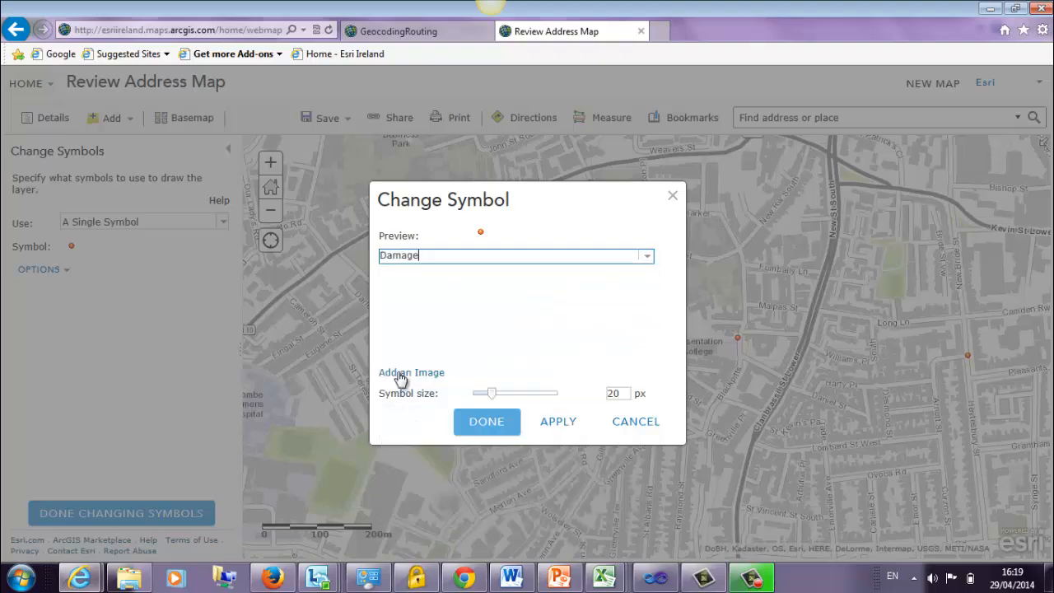
mouse_move(646, 302)
left_mouse_down()
mouse_move(651, 329)
mouse_move(650, 299)
left_mouse_up()
left_click(647, 258)
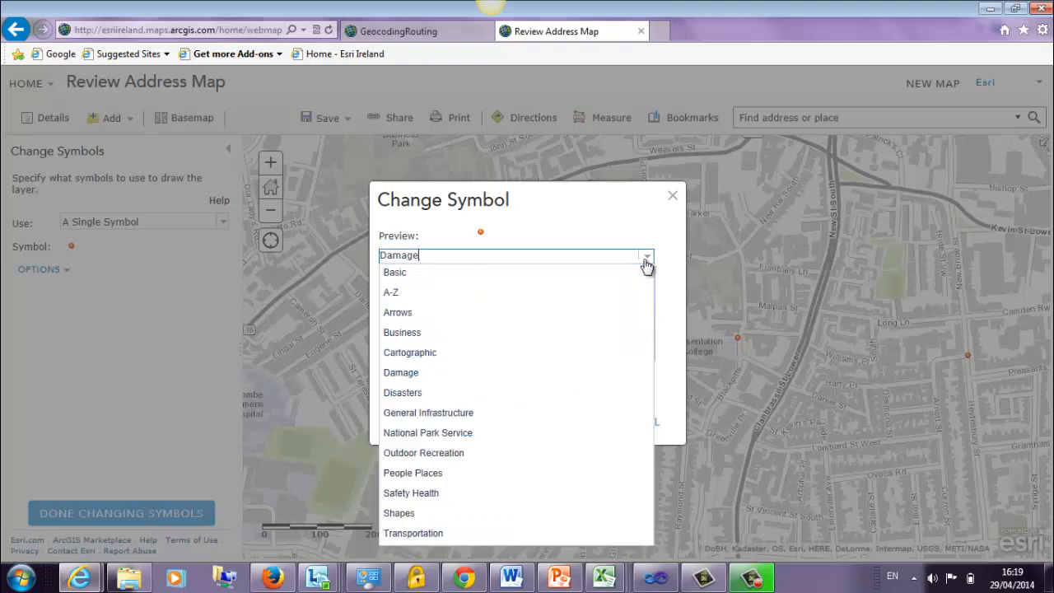
left_click(403, 394)
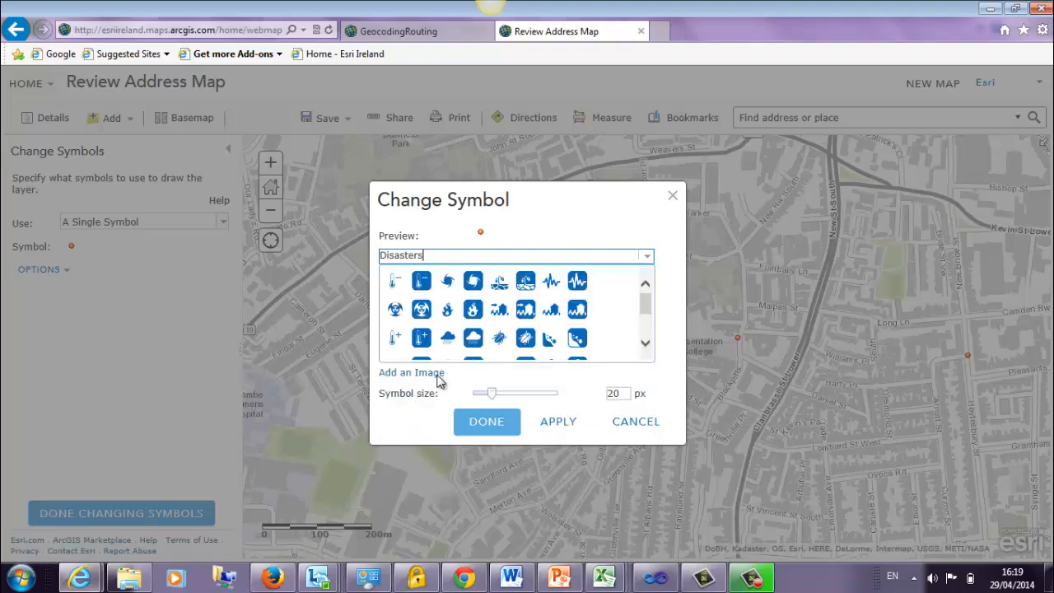
scroll(645, 326, "down", 1)
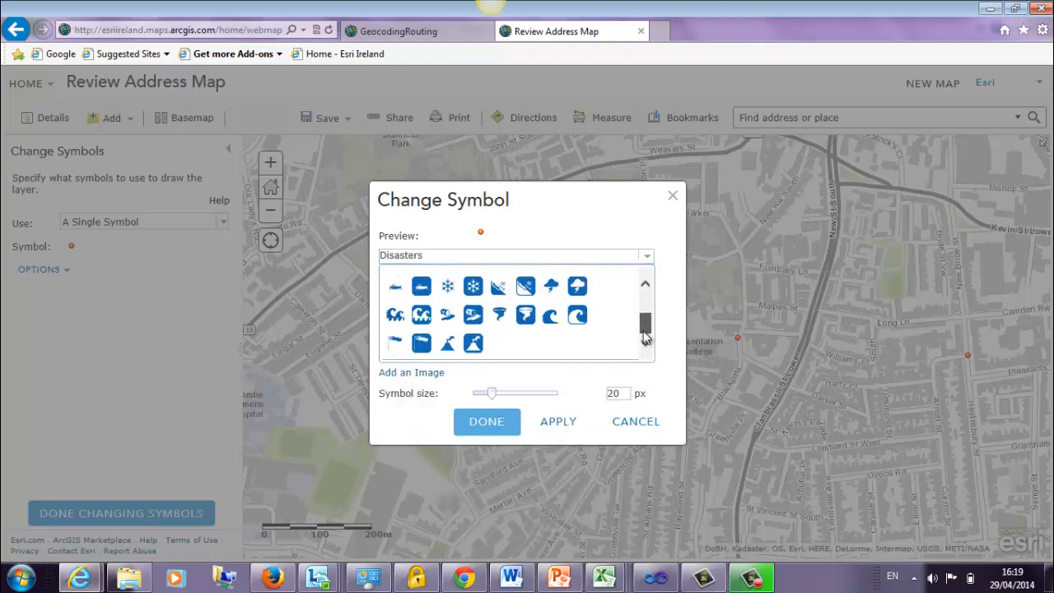
scroll(644, 326, "up", 3)
left_click(647, 256)
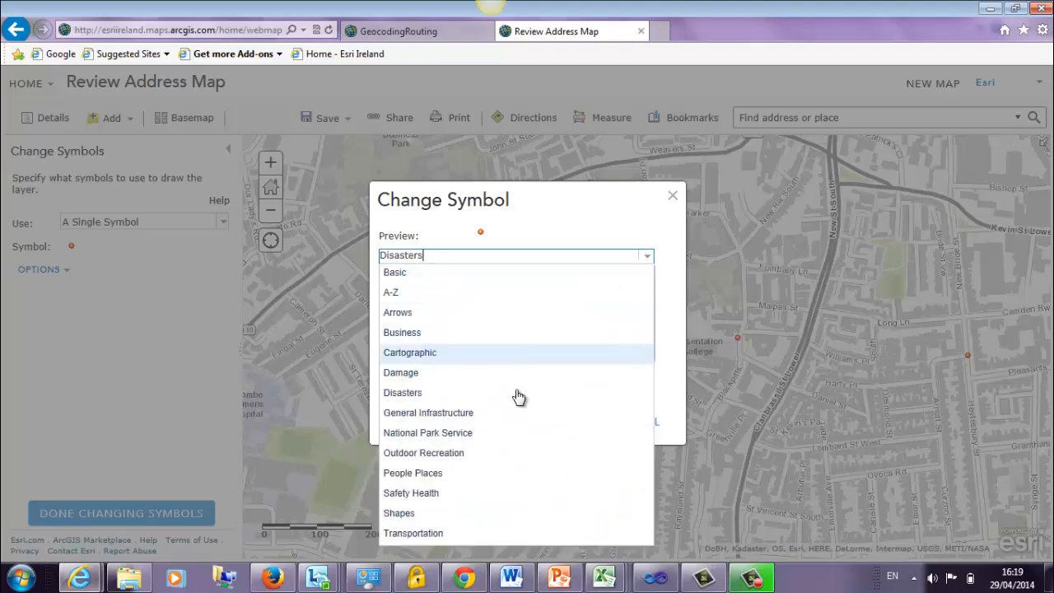
left_click(439, 412)
left_click_drag(647, 303, 647, 344)
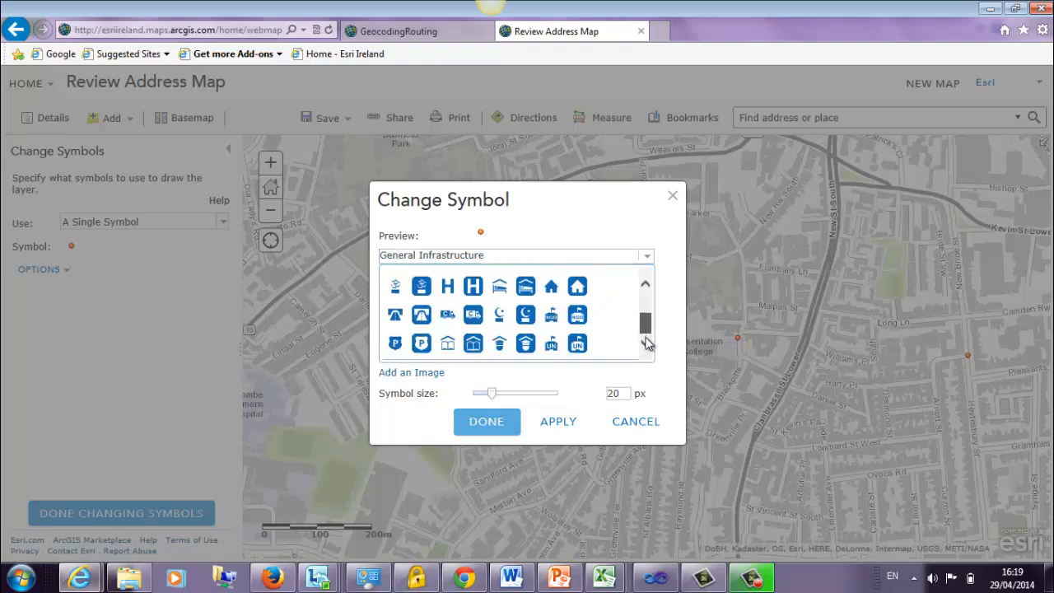
Step: Close the symbol chooser unchanged and open the GeocodingRouting layer's options from the map Contents
left_click(634, 423)
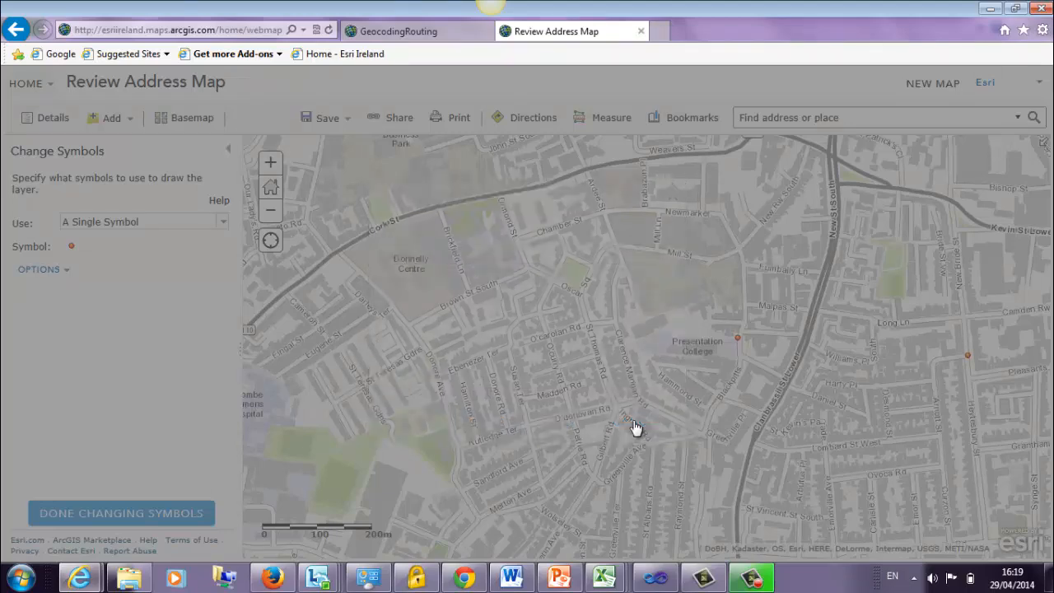
left_click(46, 118)
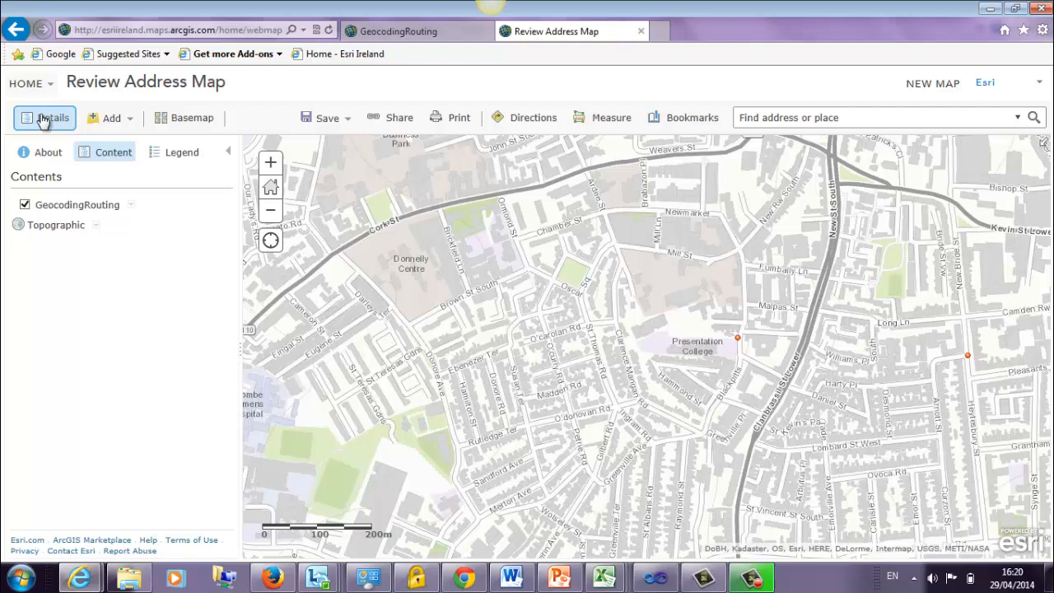
left_click(131, 205)
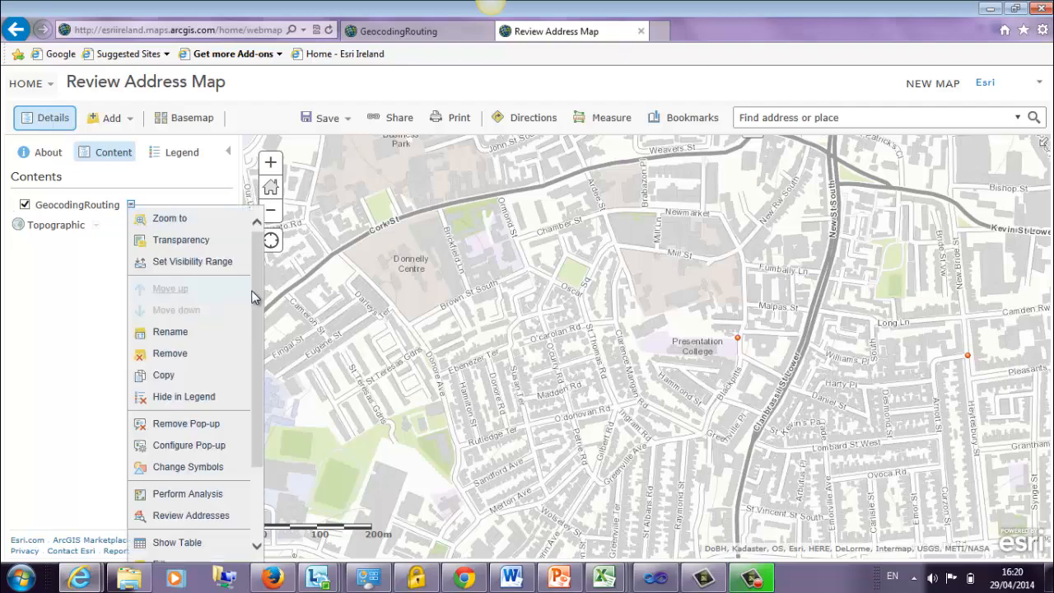
left_click_drag(255, 298, 265, 367)
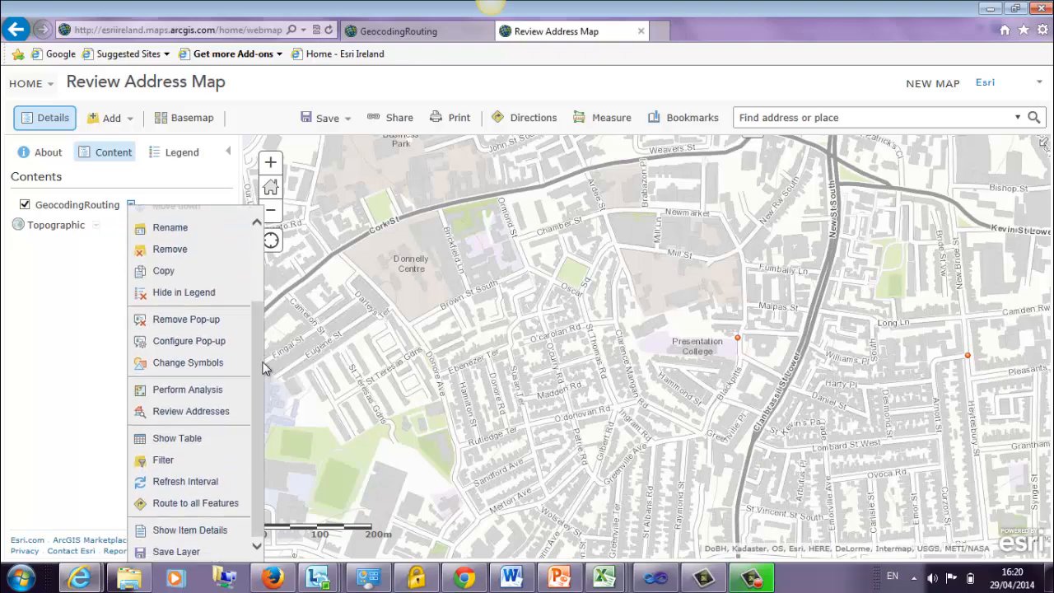
Step: Route to all GeocodingRouting features with Optimize order turned on
left_click(196, 503)
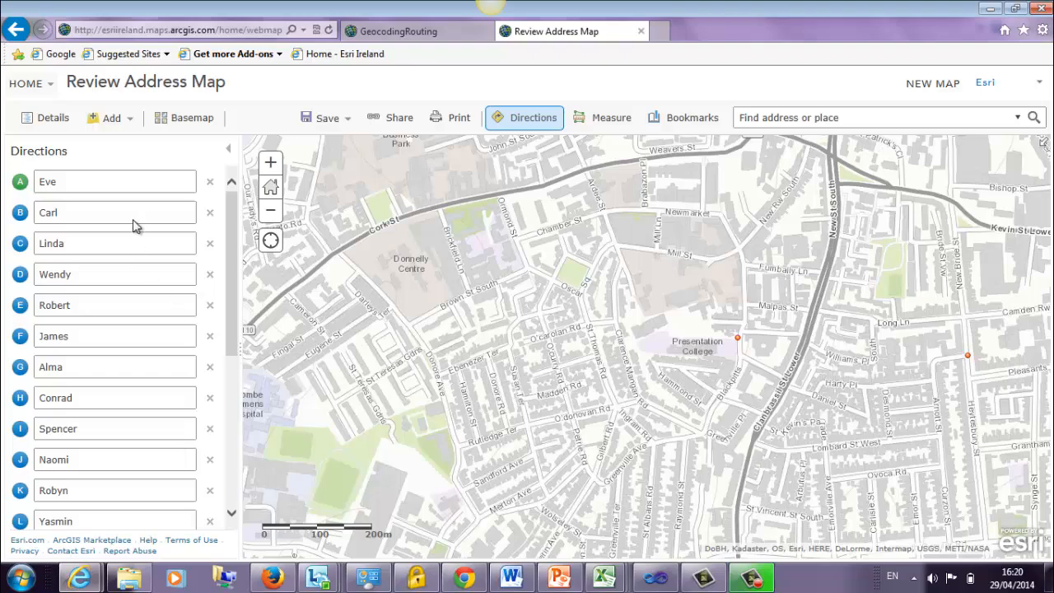
left_click_drag(235, 228, 232, 391)
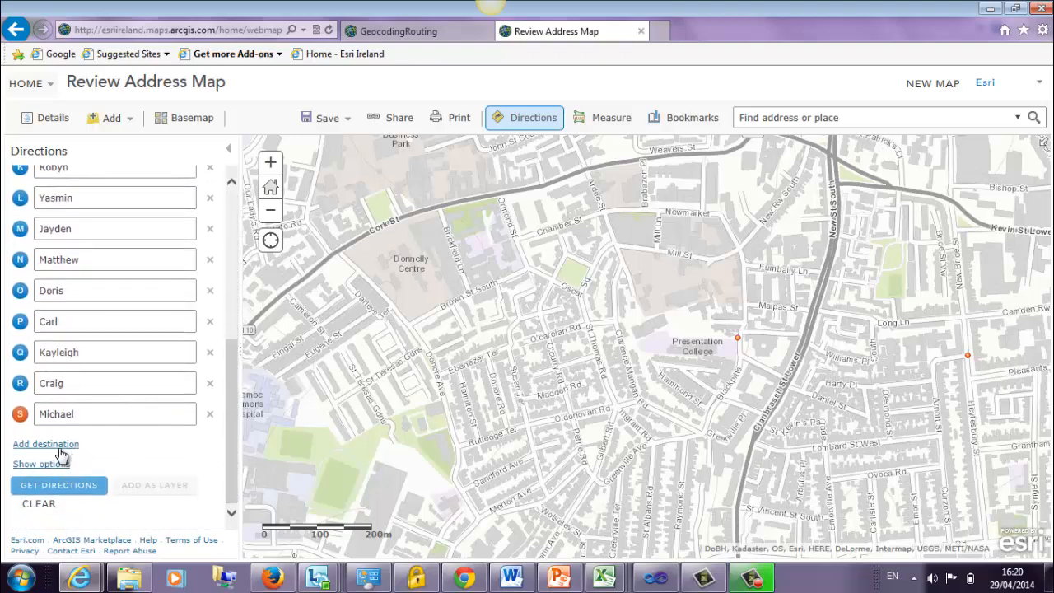
left_click(57, 466)
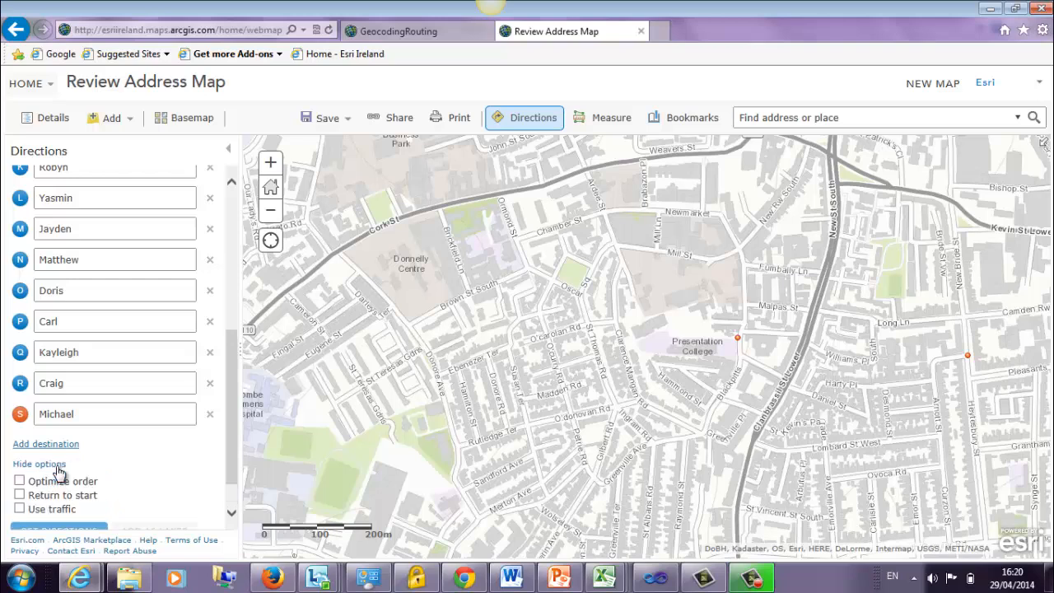
left_click(20, 482)
Step: Get directions for the optimized 498.82 km, 6 hr 52 min route across Ireland and review them
left_click_drag(231, 449, 231, 484)
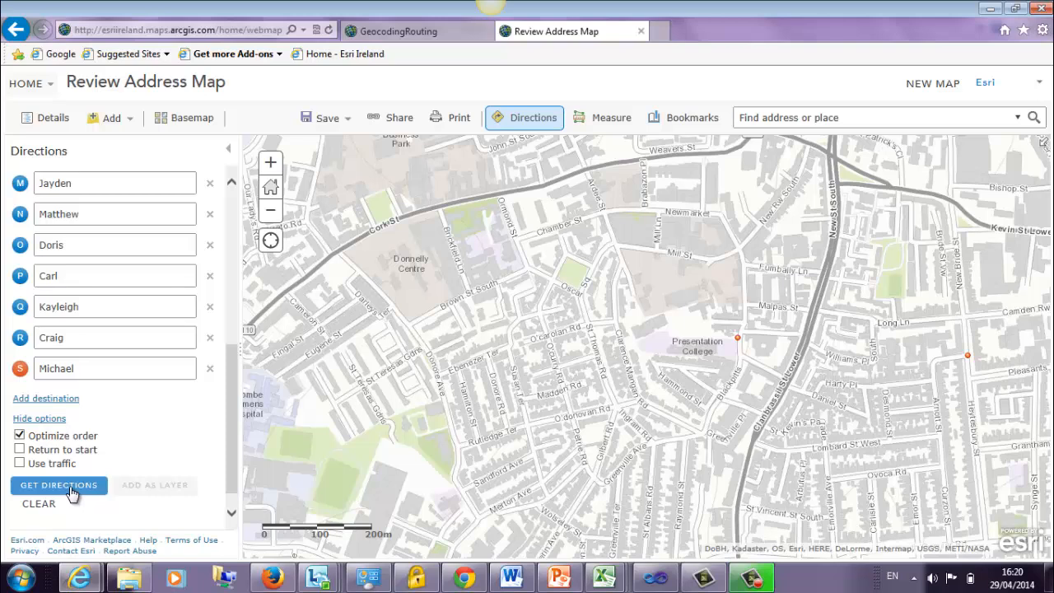
left_click(74, 493)
left_click_drag(231, 473, 231, 493)
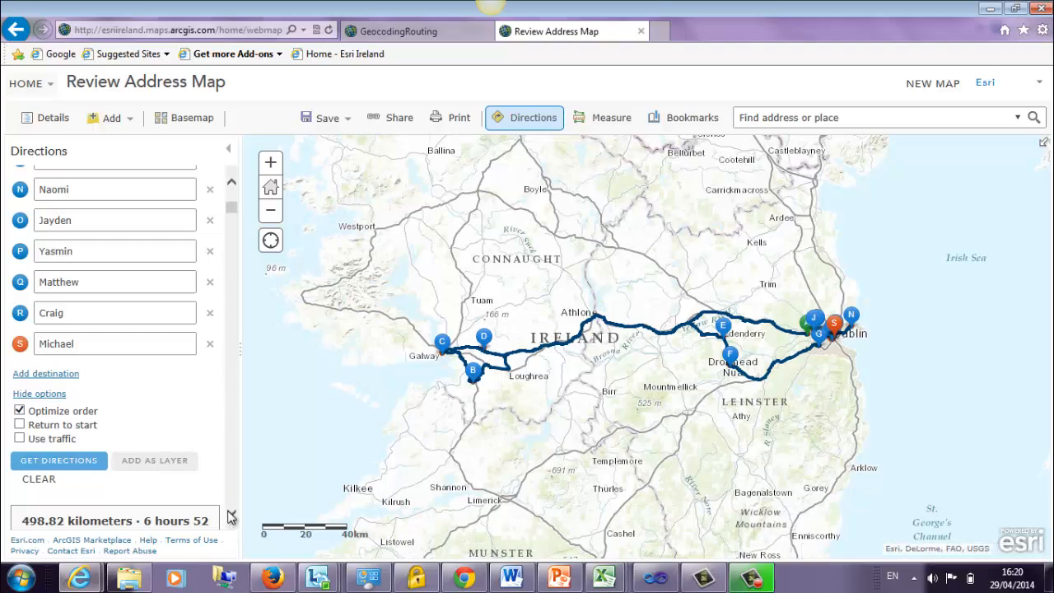
scroll(232, 515, "down", 4)
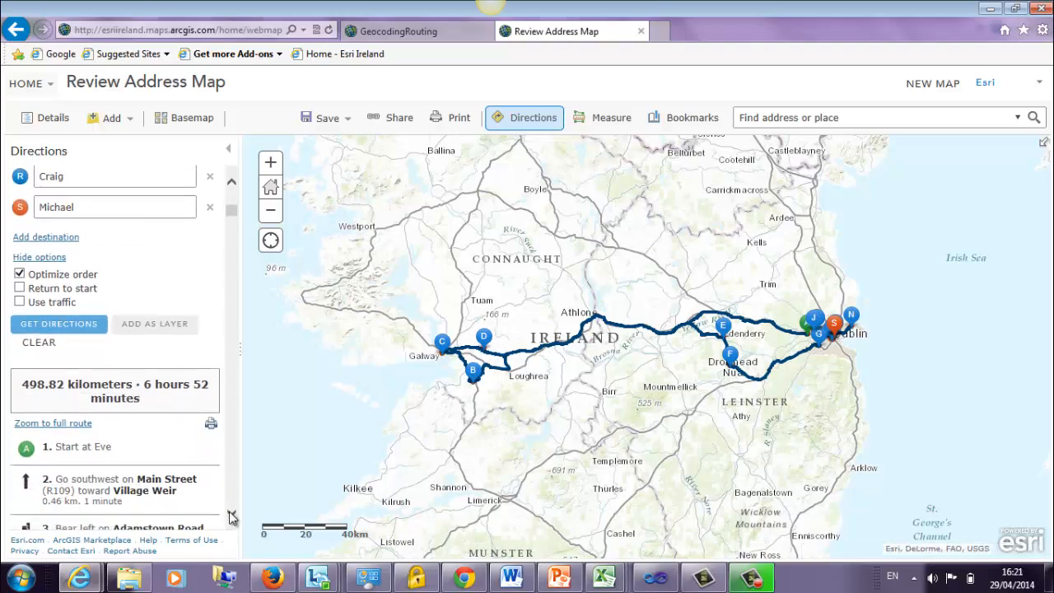
scroll(232, 515, "down", 4)
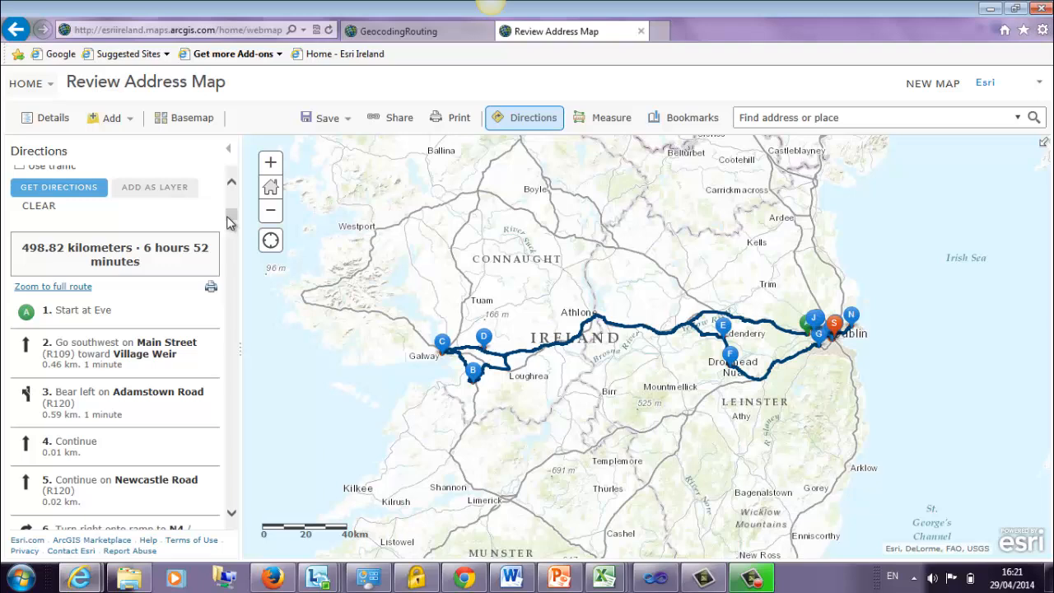
left_click(33, 83)
Step: Go to My Content and open the Faults April Webinar Features item
left_click(37, 188)
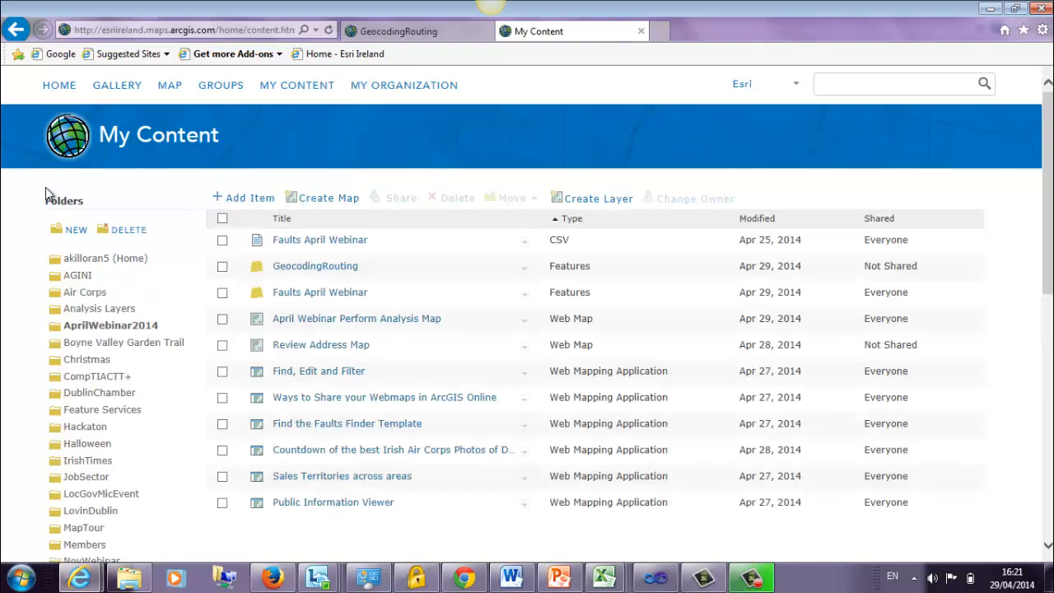
left_click(334, 294)
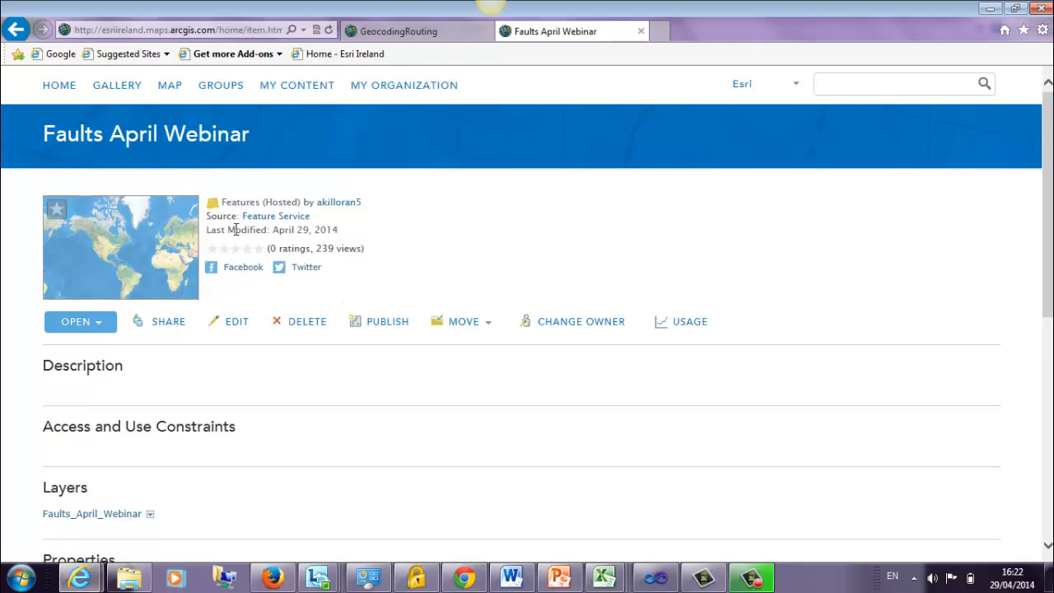
Step: Re-enable editing in the Faults April Webinar properties to allow add, update and delete, and save
left_click(236, 329)
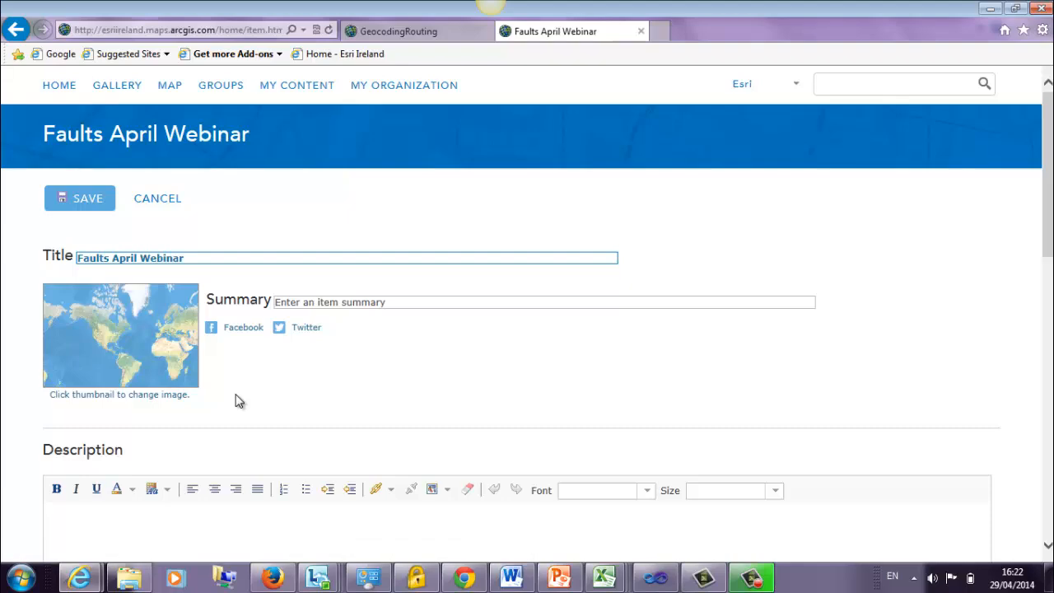
scroll(237, 400, "down", 3)
scroll(237, 400, "down", 7)
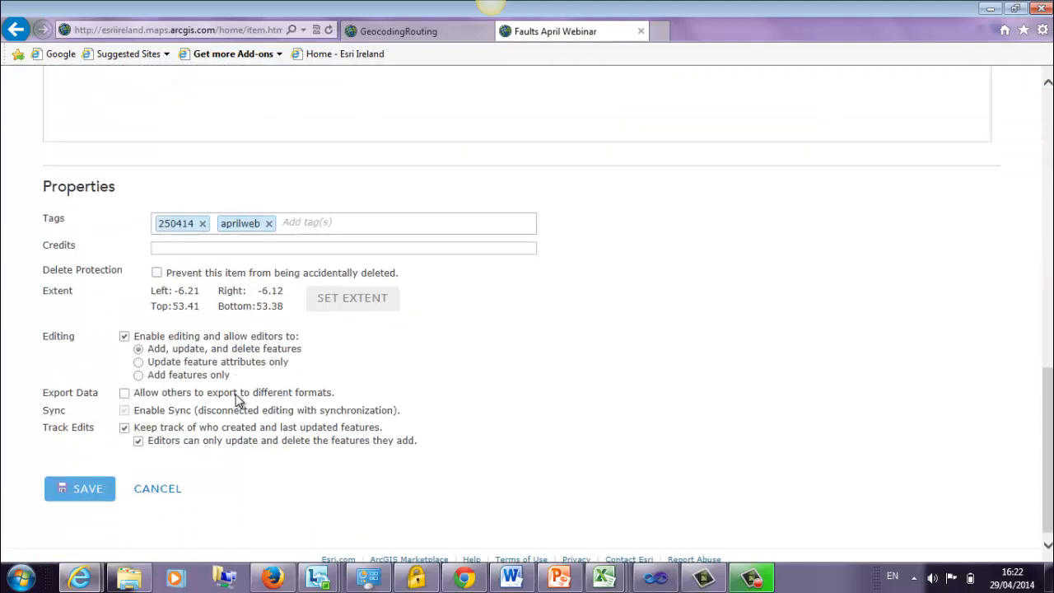
left_click(125, 338)
left_click(125, 340)
left_click(92, 492)
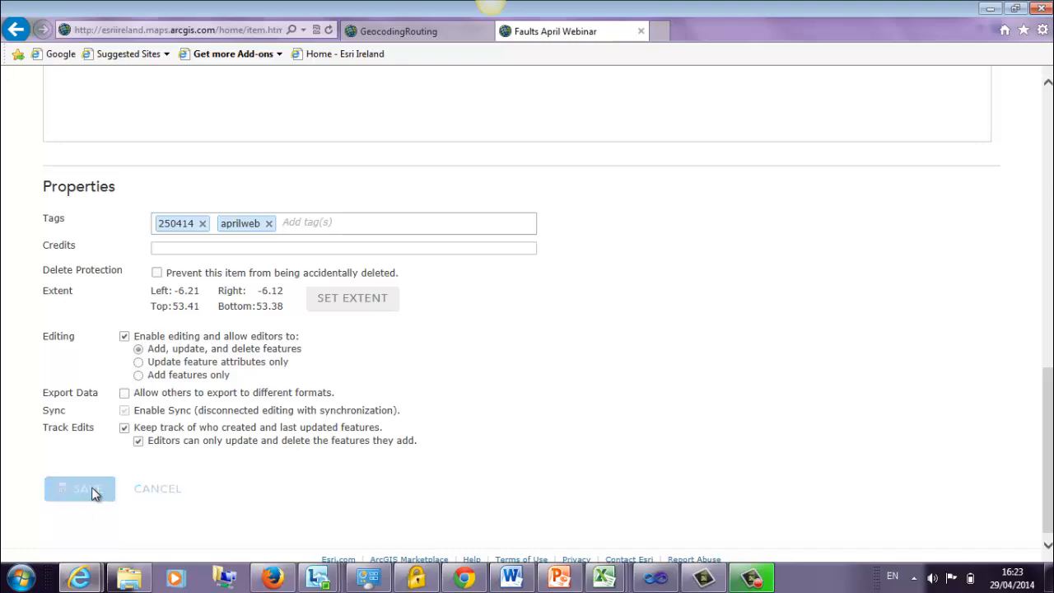
Step: Review the saved item details, then bring up the WebinarAprilIntroSlides.pptx deck in PowerPoint
scroll(223, 432, "up", 3)
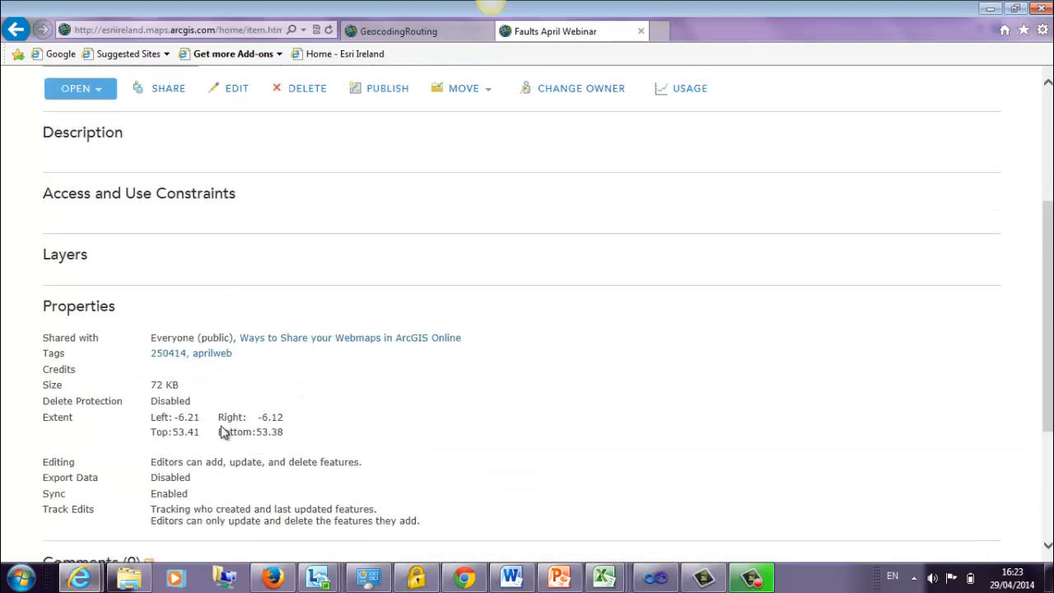
scroll(222, 431, "up", 3)
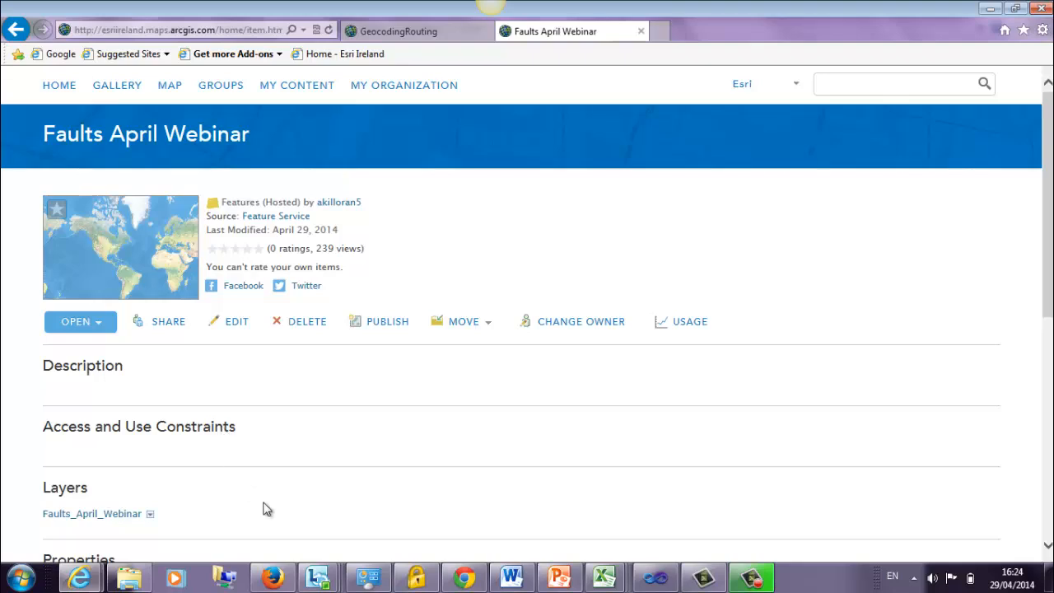
left_click(558, 579)
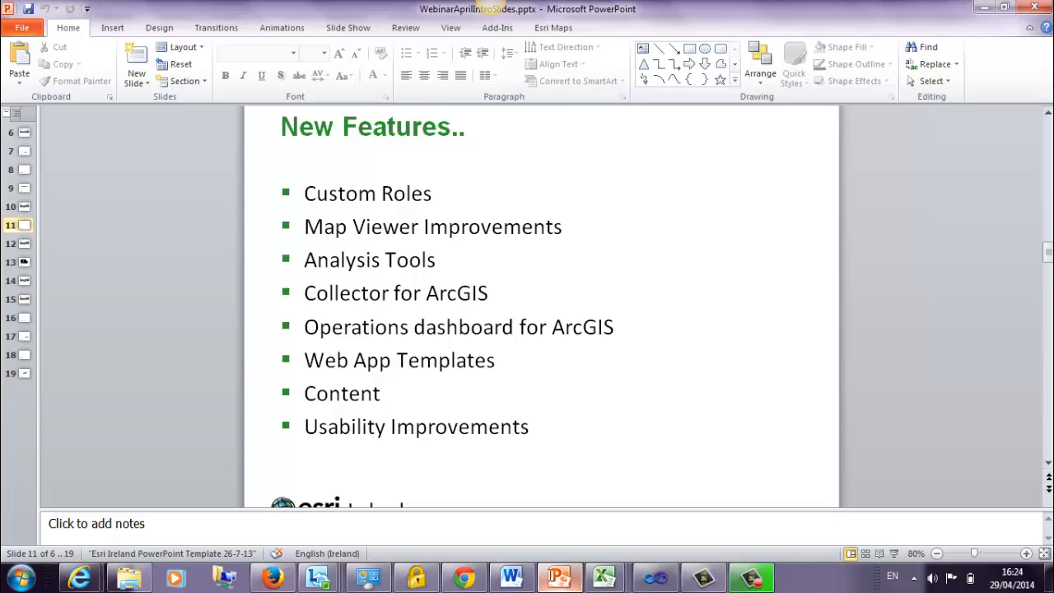
Step: Advance to slide 13, Web App Templates, keeping the story map browser window minimized
left_click(22, 248)
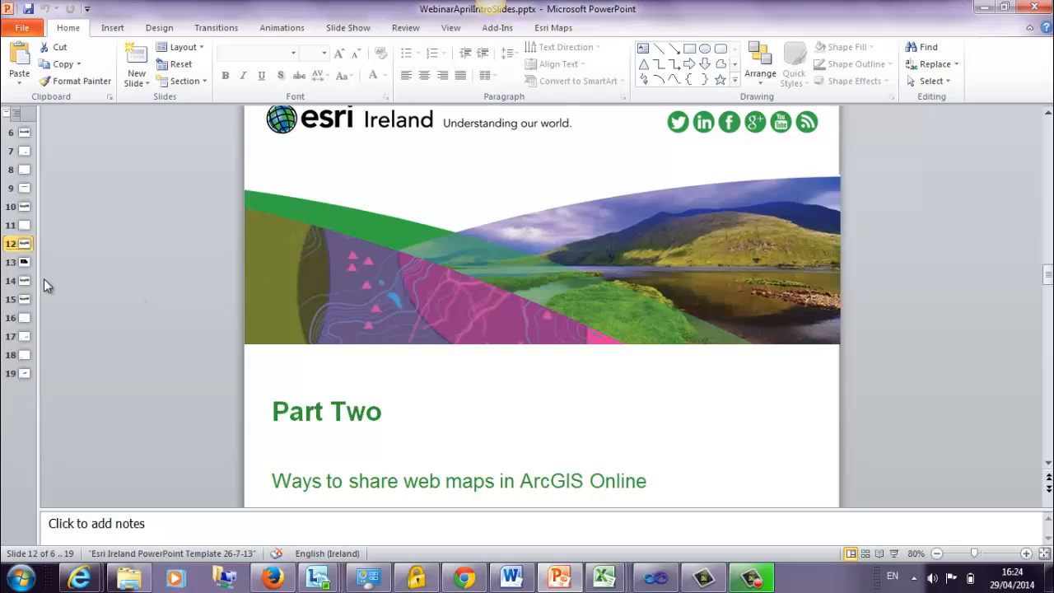
left_click(24, 264)
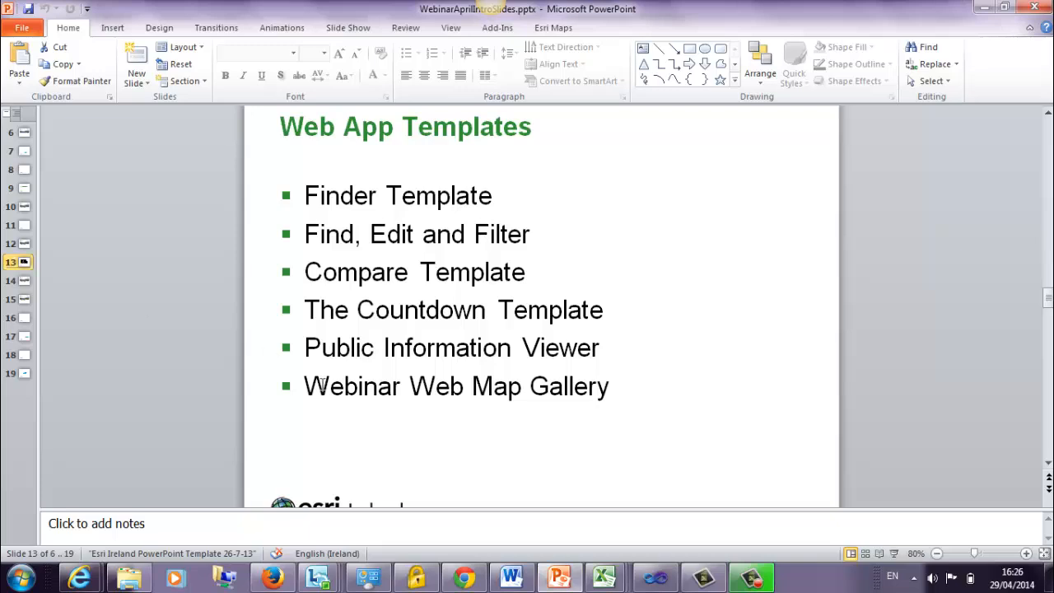
left_click(274, 582)
left_click(275, 582)
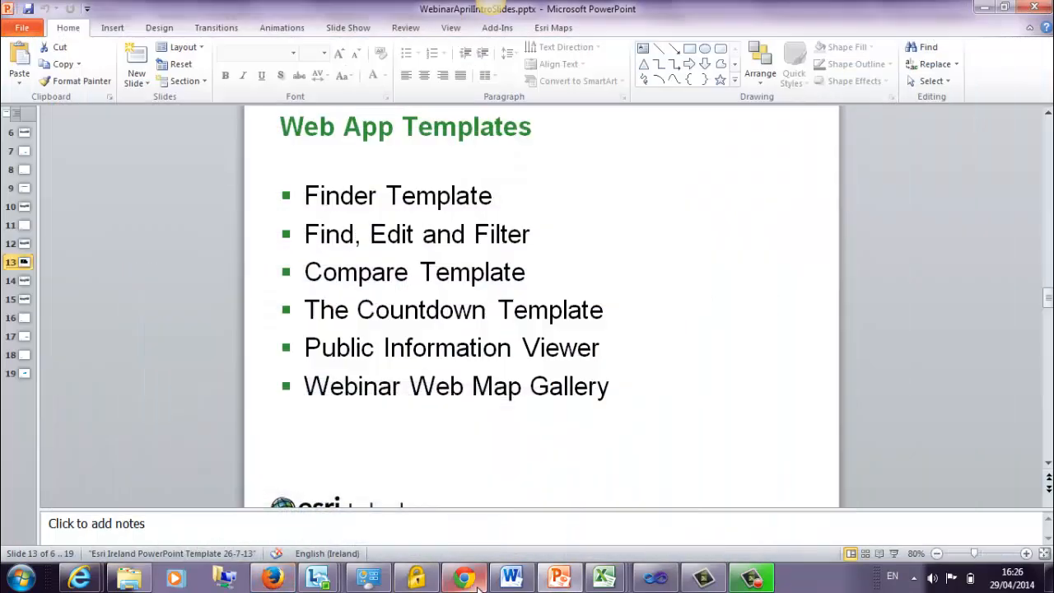
Step: Open Find the Fault and show incident 10170, Litter and Illegal Dumping at Marigold Park, selecting its IncidentId
left_click(395, 509)
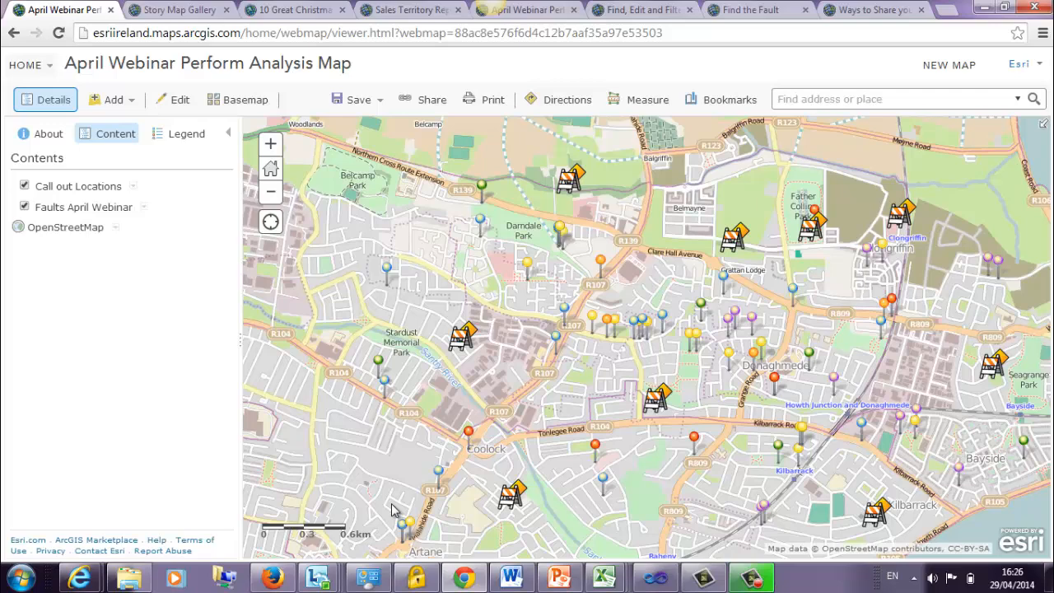
left_click(744, 11)
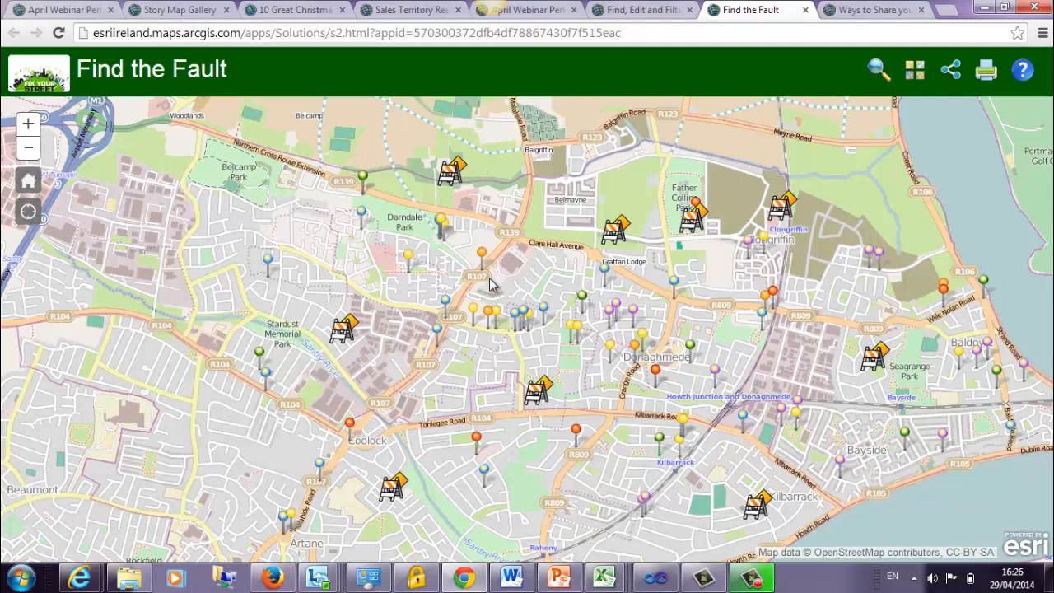
left_click_drag(410, 281, 347, 265)
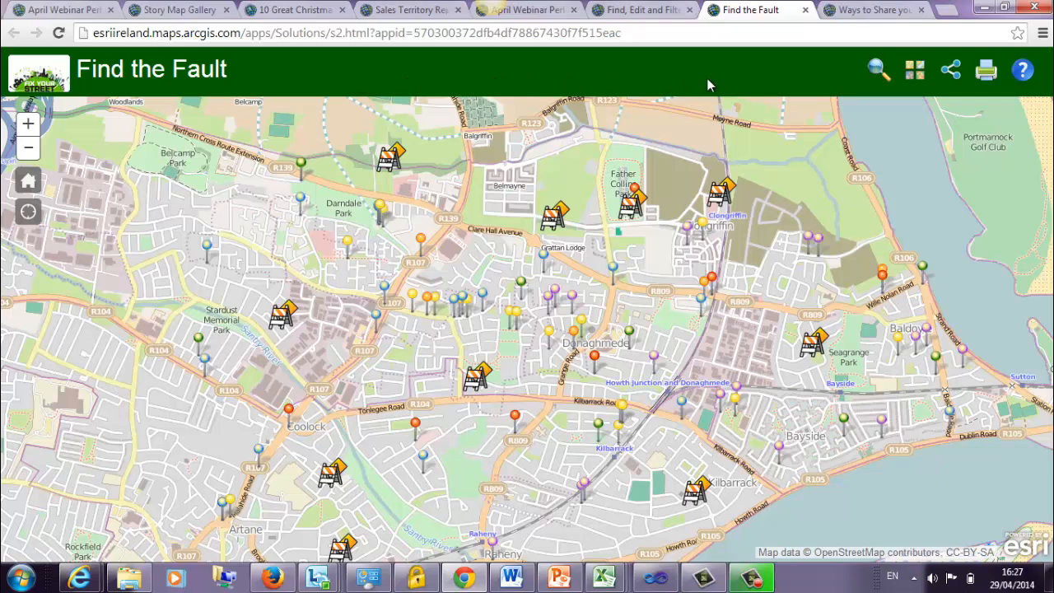
left_click(347, 244)
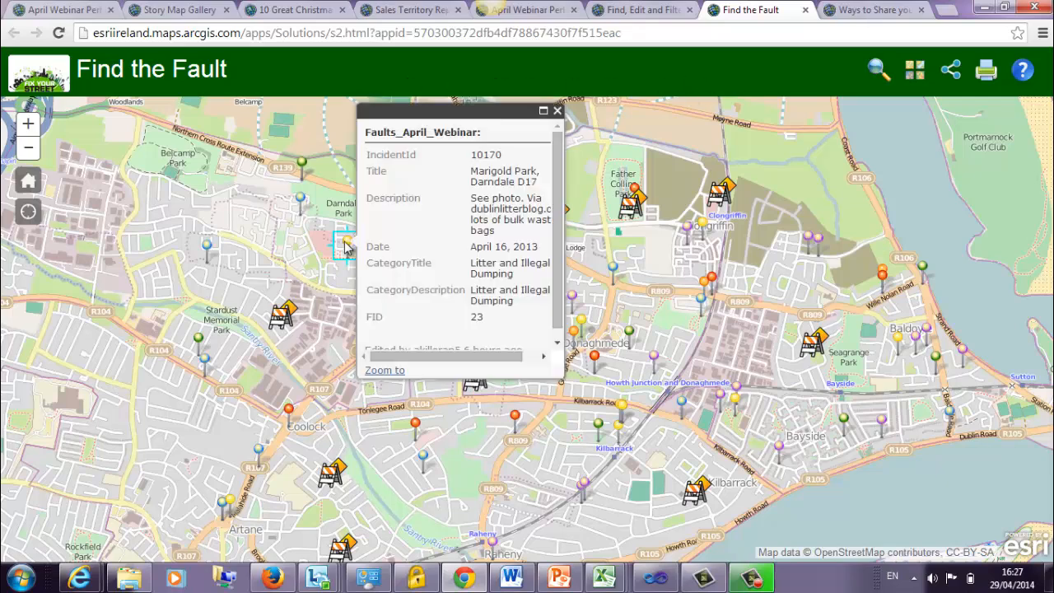
left_click_drag(289, 233, 215, 275)
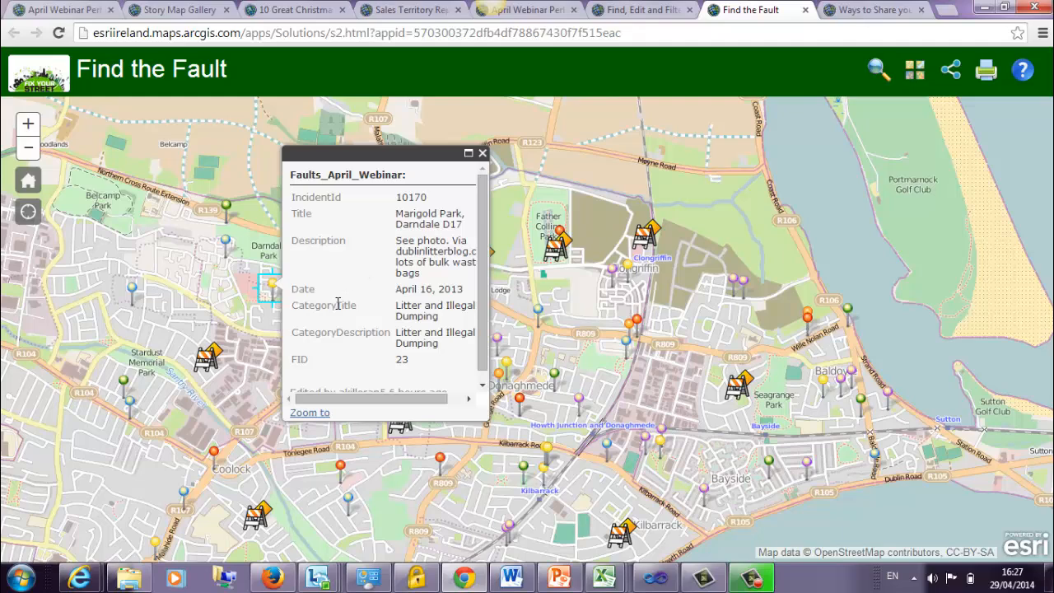
scroll(481, 292, "down", 1)
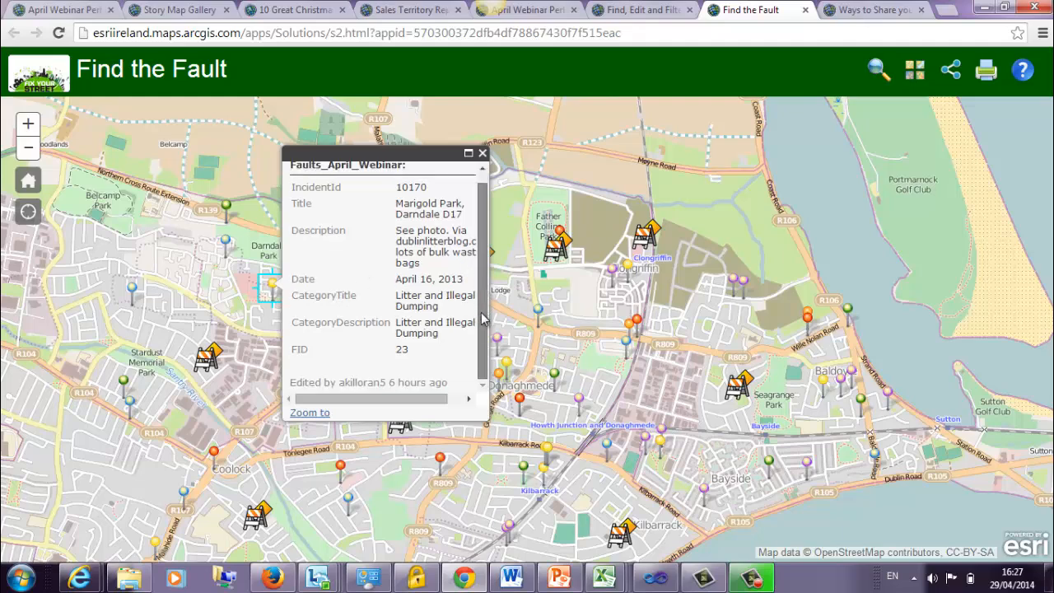
scroll(484, 267, "up", 1)
left_click_drag(427, 197, 396, 197)
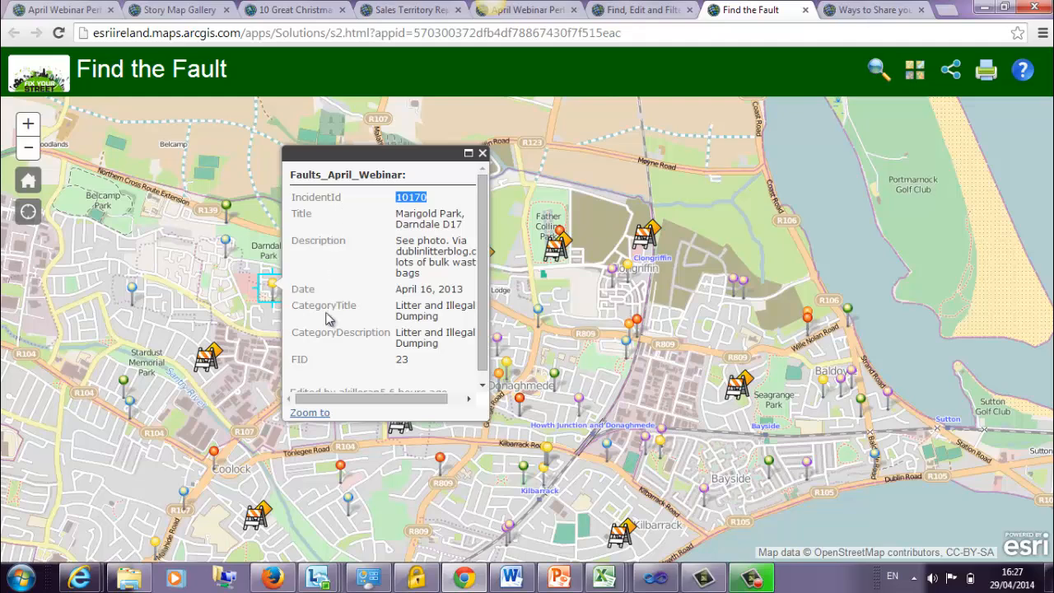
Step: Search Find for incident 10170 and zoom to it
left_click(482, 153)
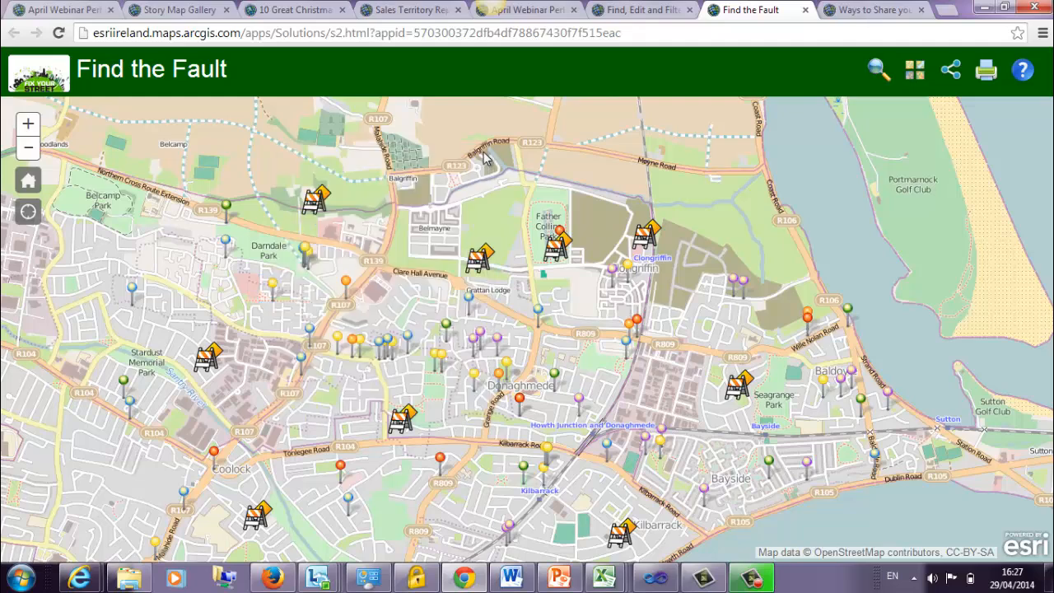
left_click(879, 72)
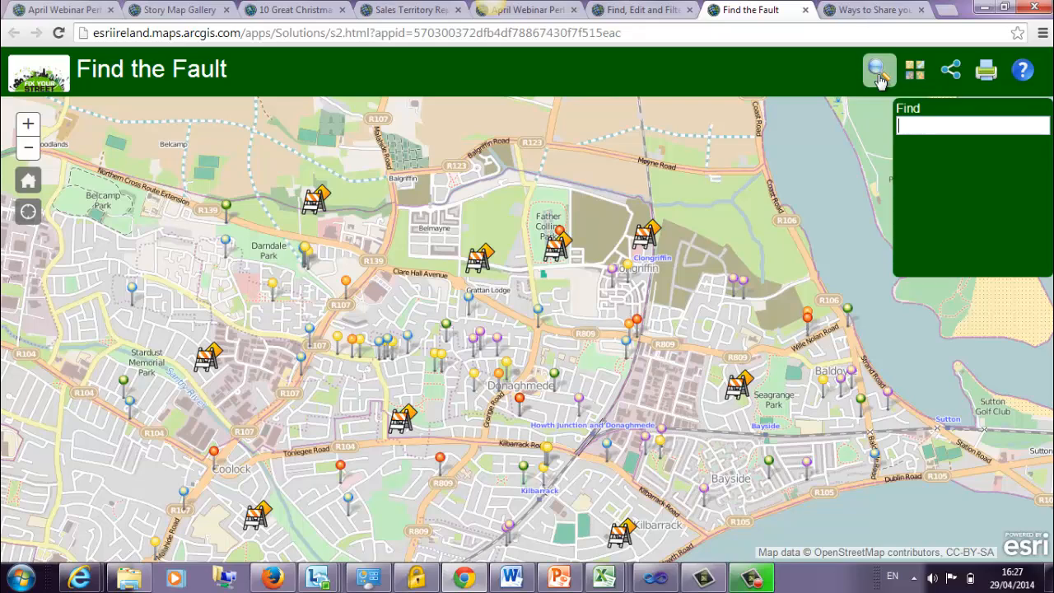
type("10170")
left_click(924, 155)
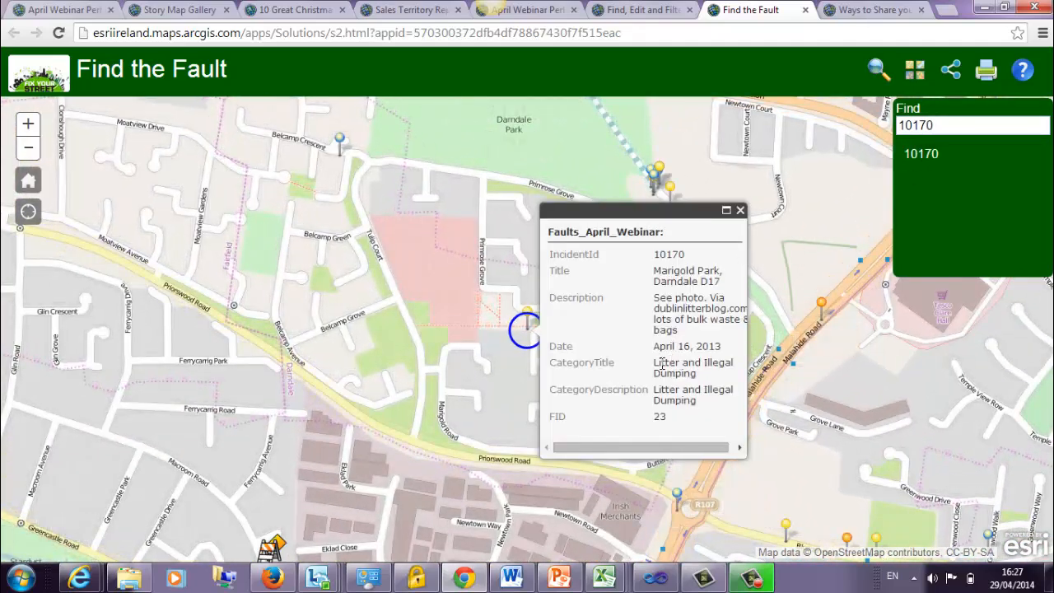
Step: Search Find for 'Litter and Illegal Dumping' using the pasted CategoryTitle, then close the popup
left_click_drag(655, 362, 709, 376)
key("ctrl+c")
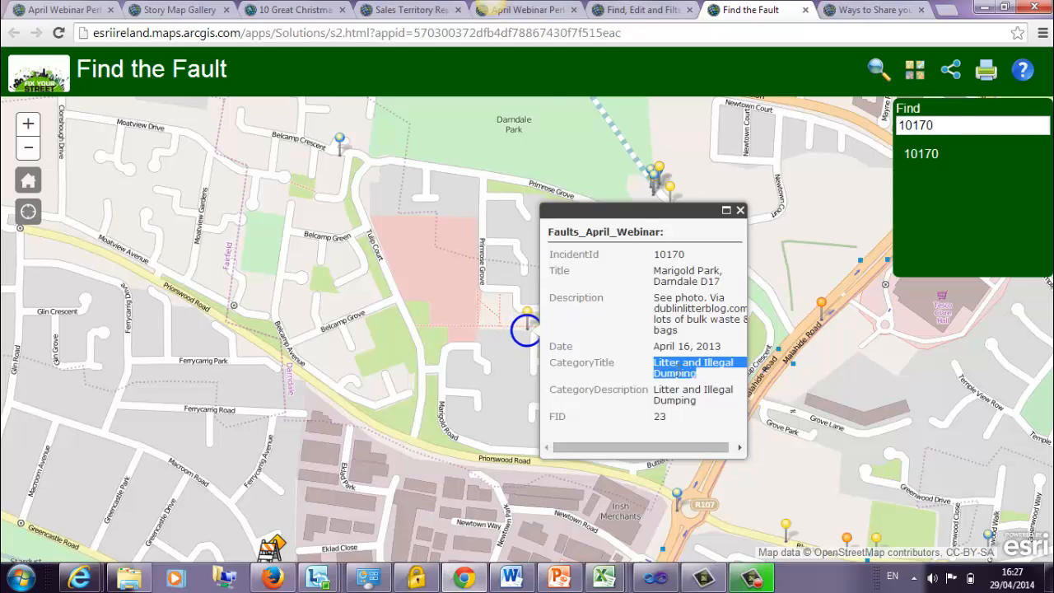
left_click_drag(939, 125, 877, 131)
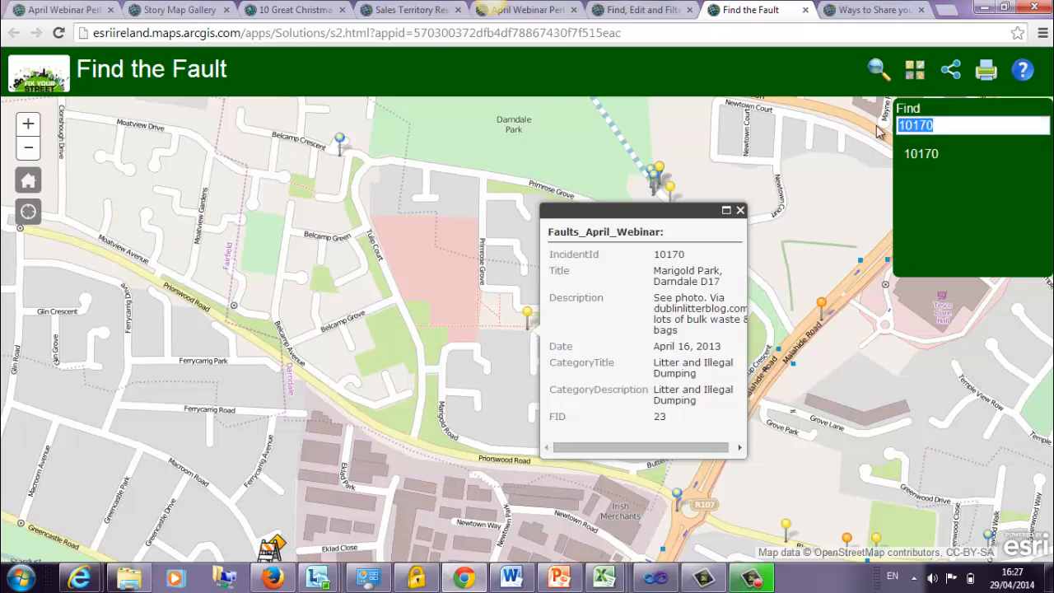
key("Delete")
key("ctrl+v")
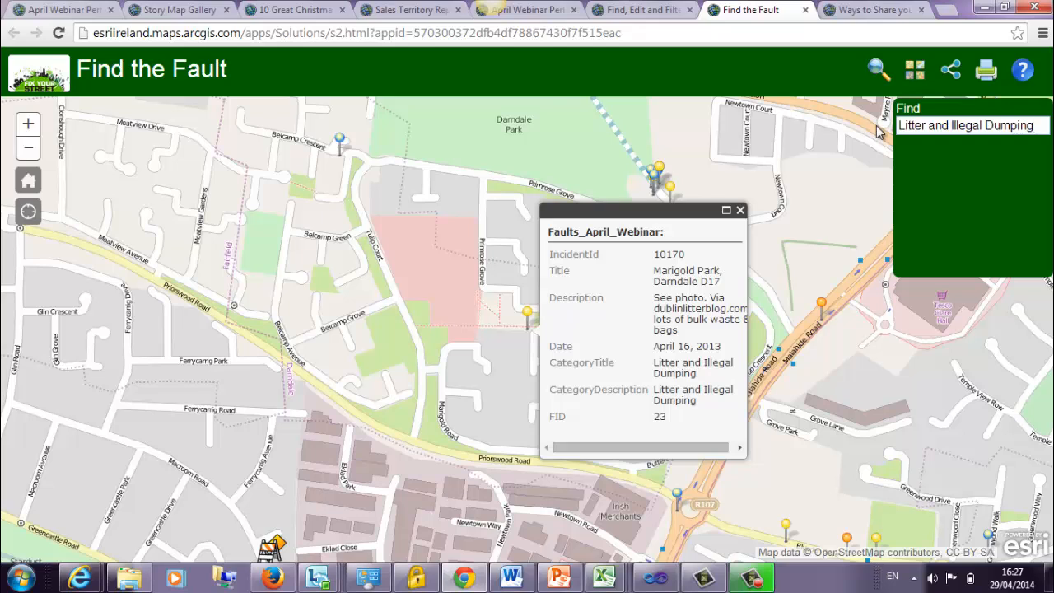
key("Return")
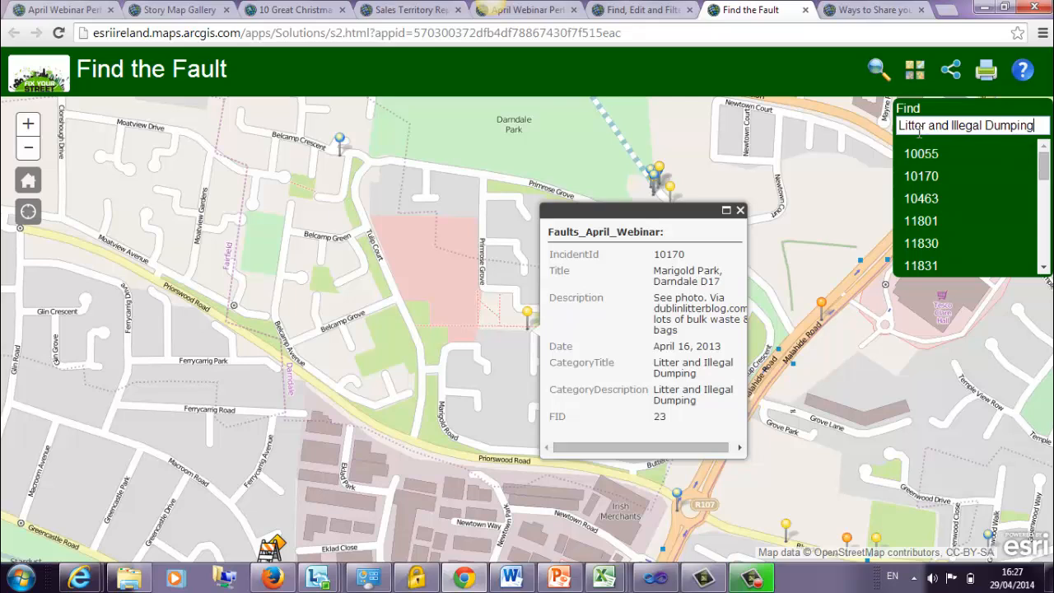
mouse_move(1043, 162)
left_mouse_down()
mouse_move(1043, 236)
mouse_move(1043, 165)
left_mouse_up()
Step: Locate the device near Ashtown and Phoenix Park, then zoom out to a wider Dublin view
left_click(740, 212)
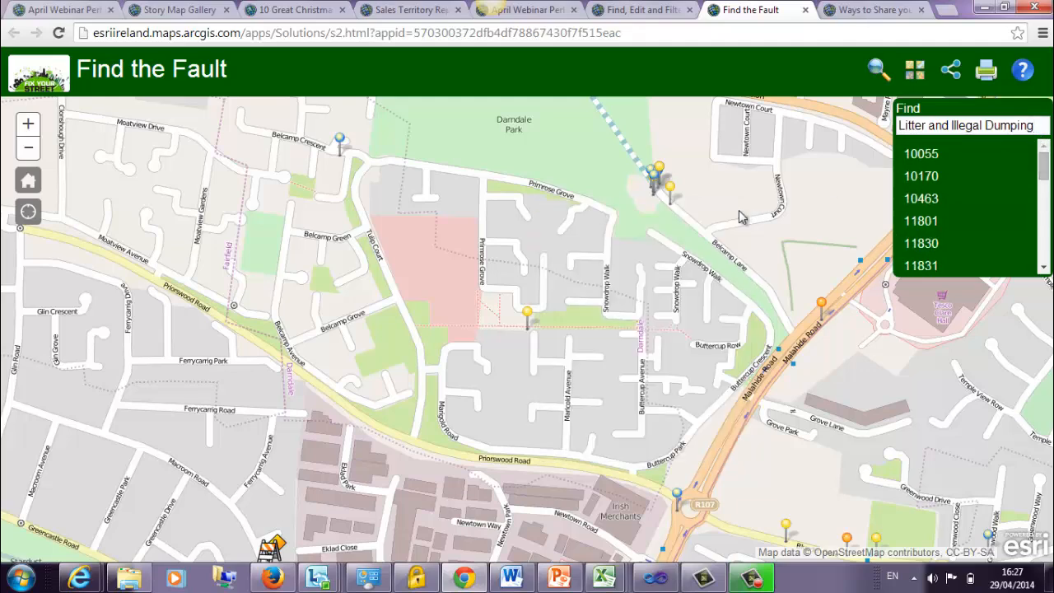
left_click_drag(683, 275, 497, 270)
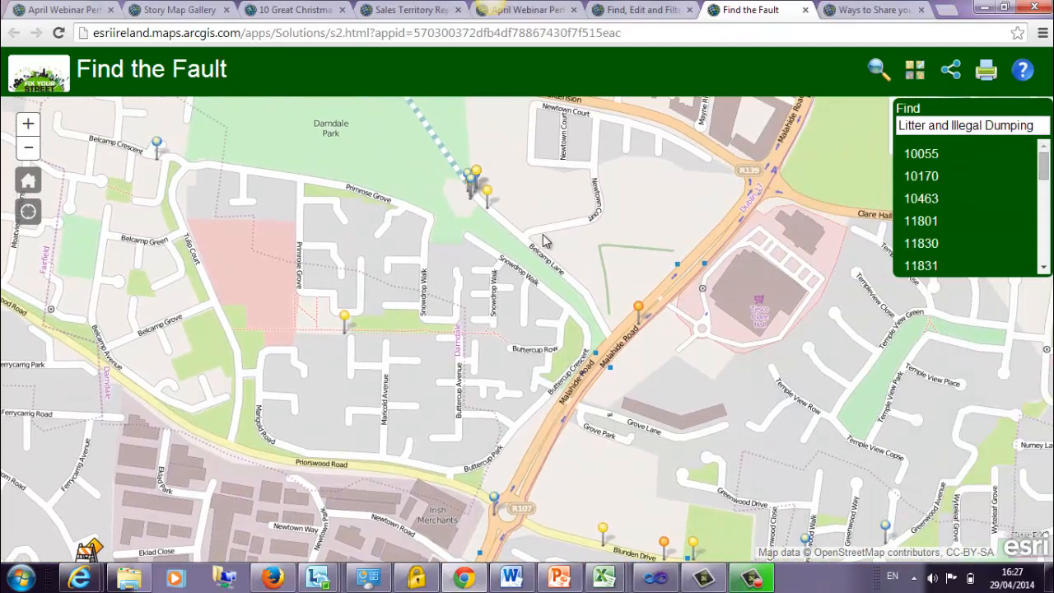
left_click(29, 214)
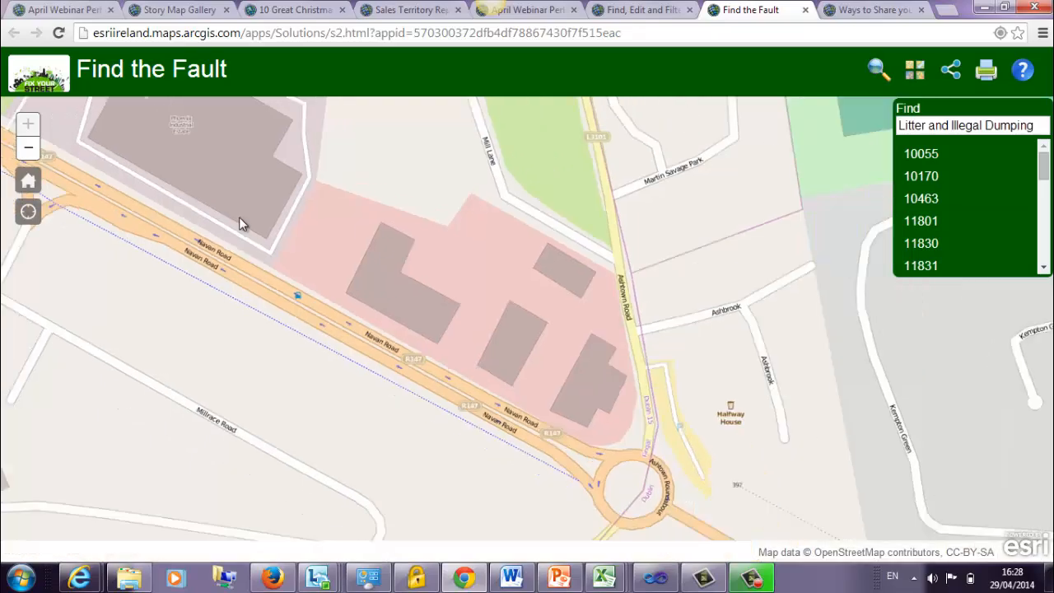
scroll(438, 234, "down", 1)
scroll(438, 235, "down", 1)
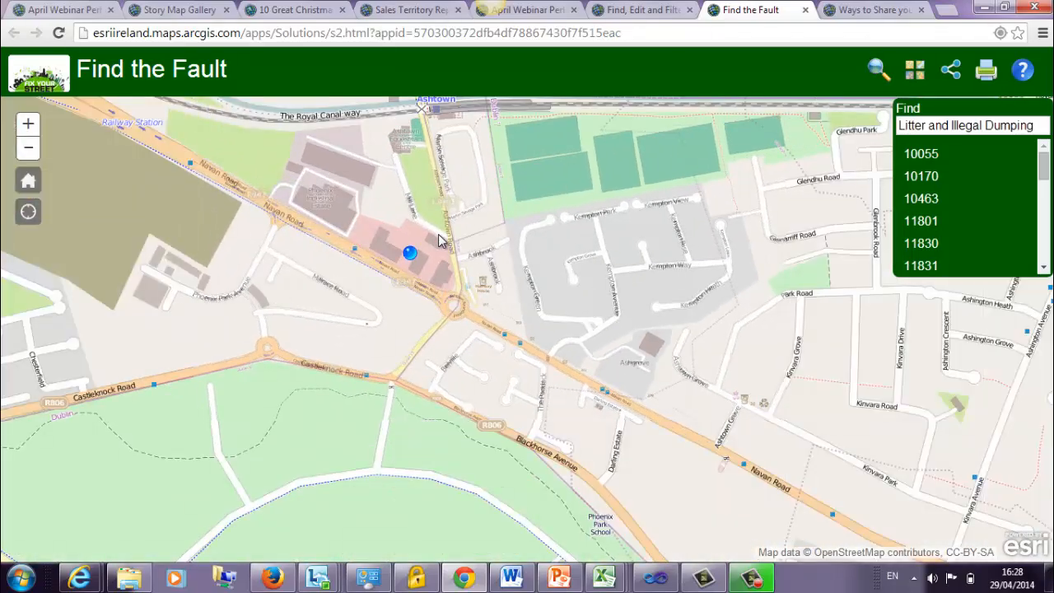
scroll(438, 236, "down", 1)
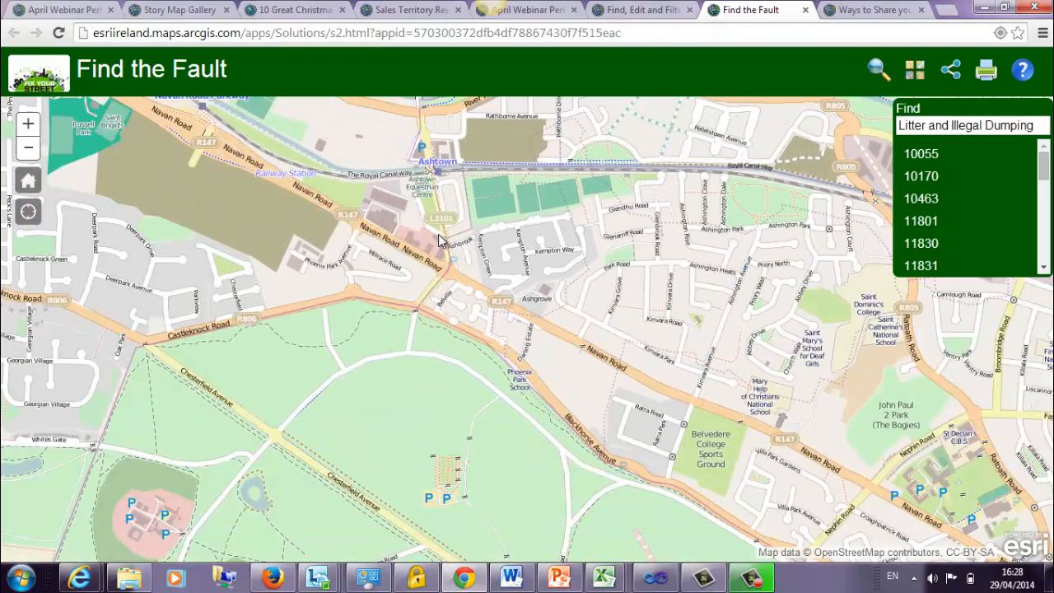
scroll(439, 236, "down", 2)
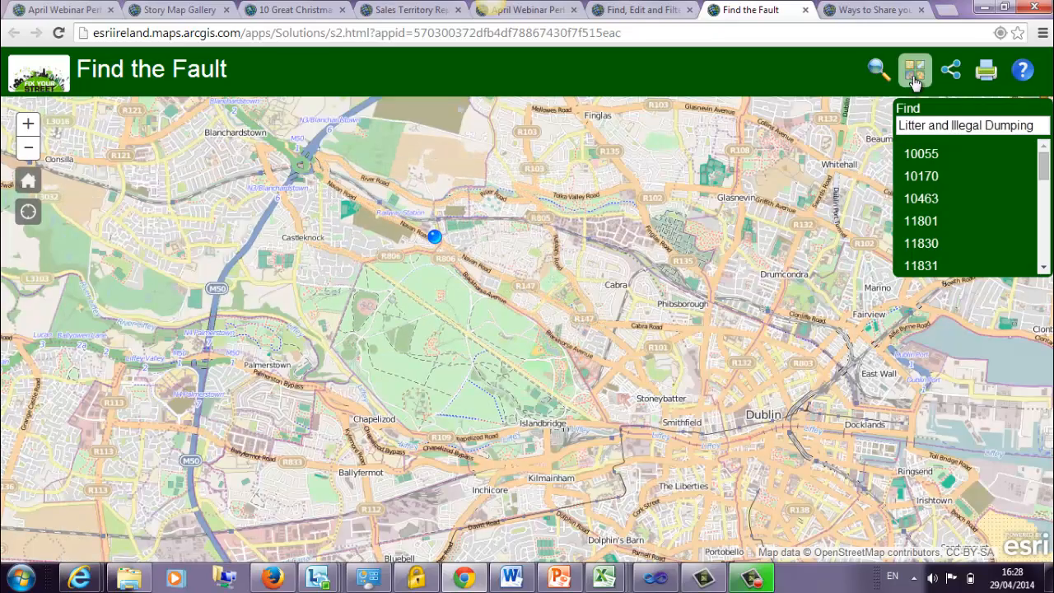
Step: Switch the basemap to Imagery with Labels and zoom out over County Dublin
left_click(914, 78)
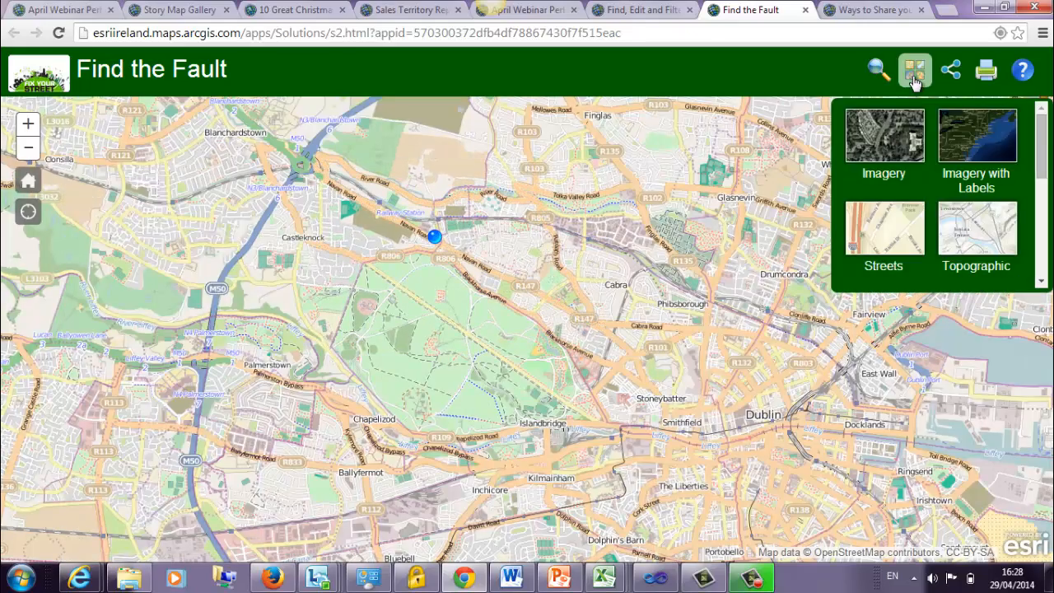
left_click(980, 143)
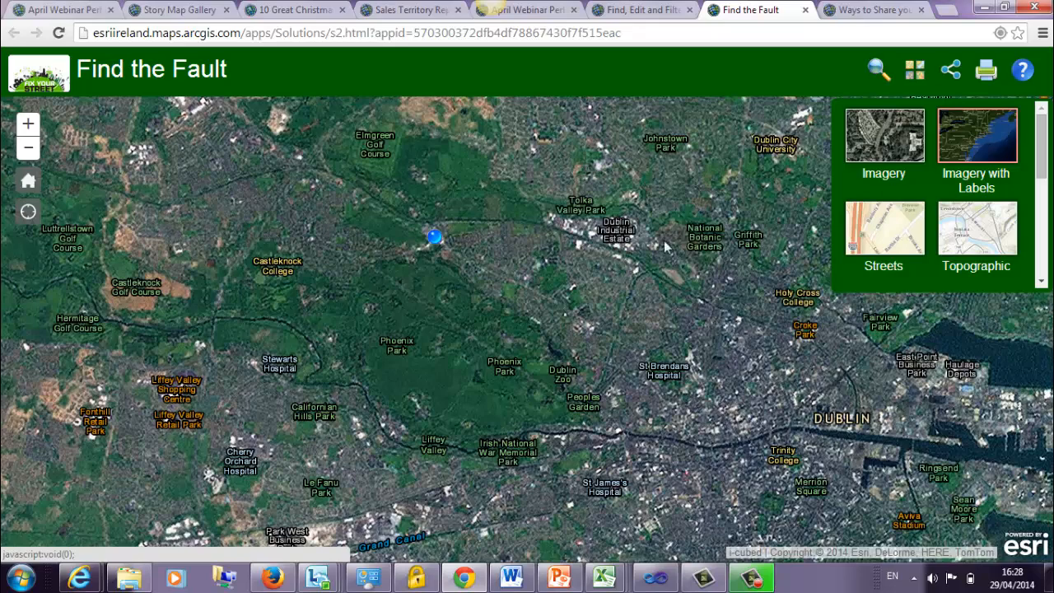
scroll(573, 240, "down", 2)
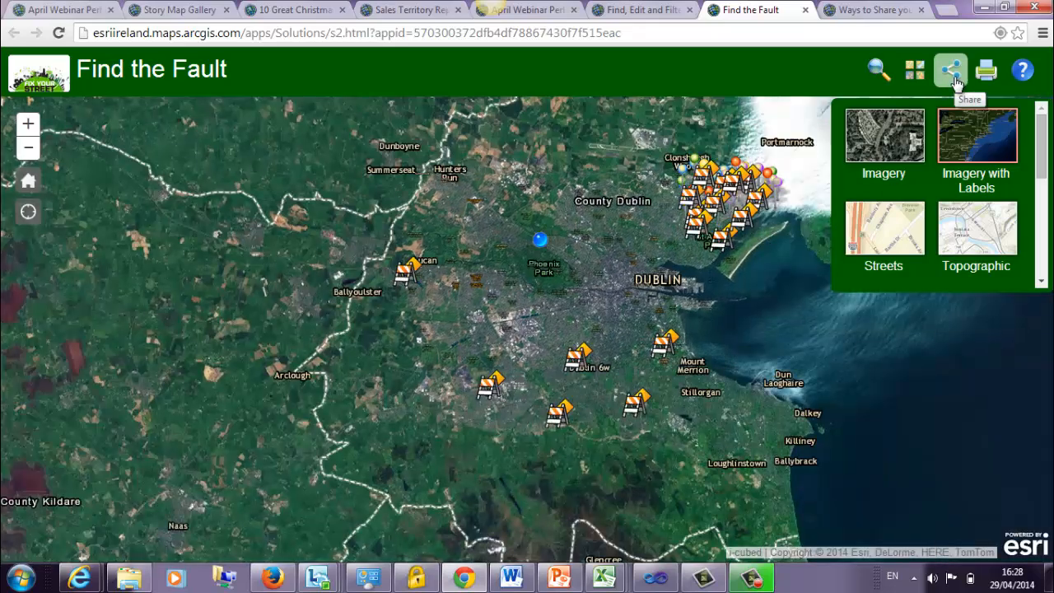
Step: View the Find the Fault app's help panel, then return to the April Webinar Perform Analysis Map tab
left_click(1014, 77)
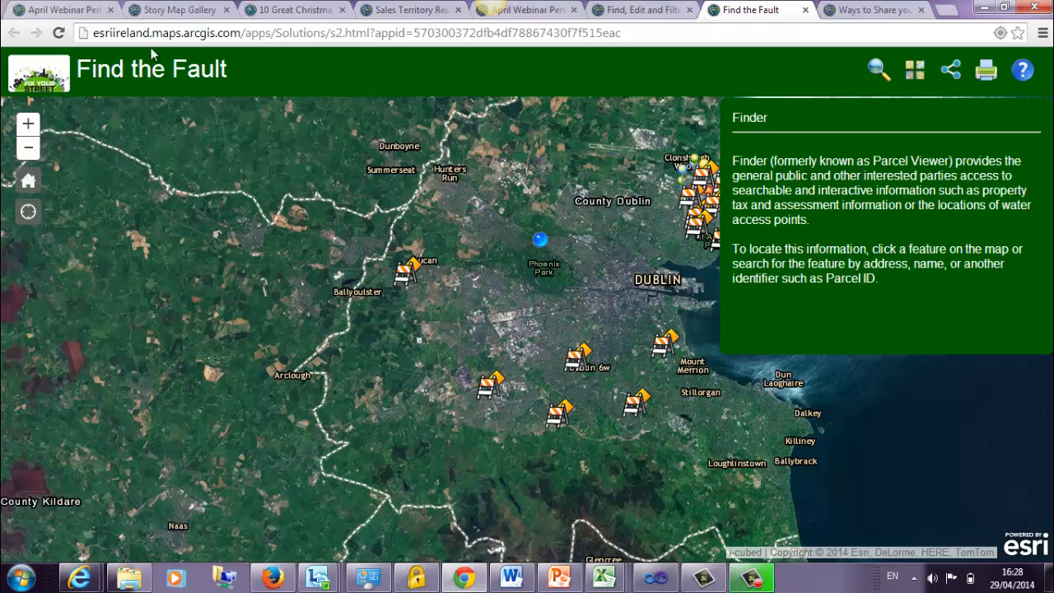
left_click(61, 10)
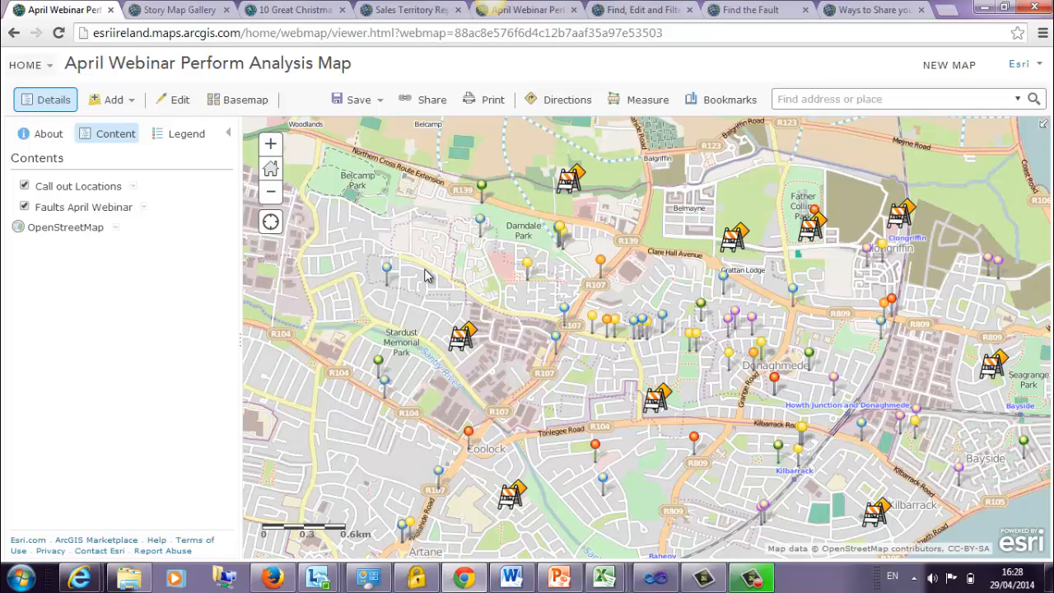
left_click(647, 36)
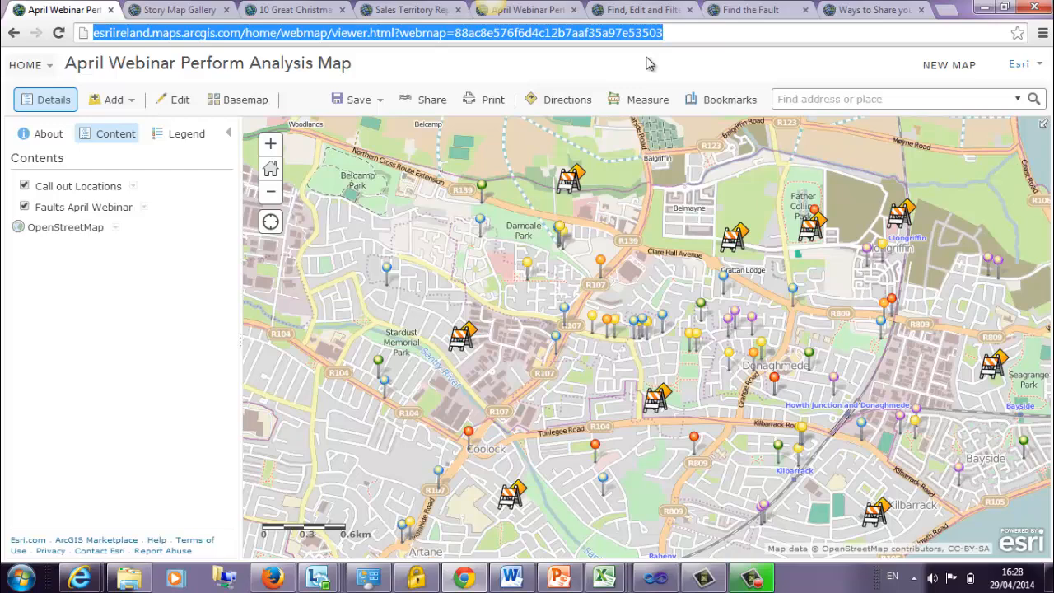
left_click(647, 64)
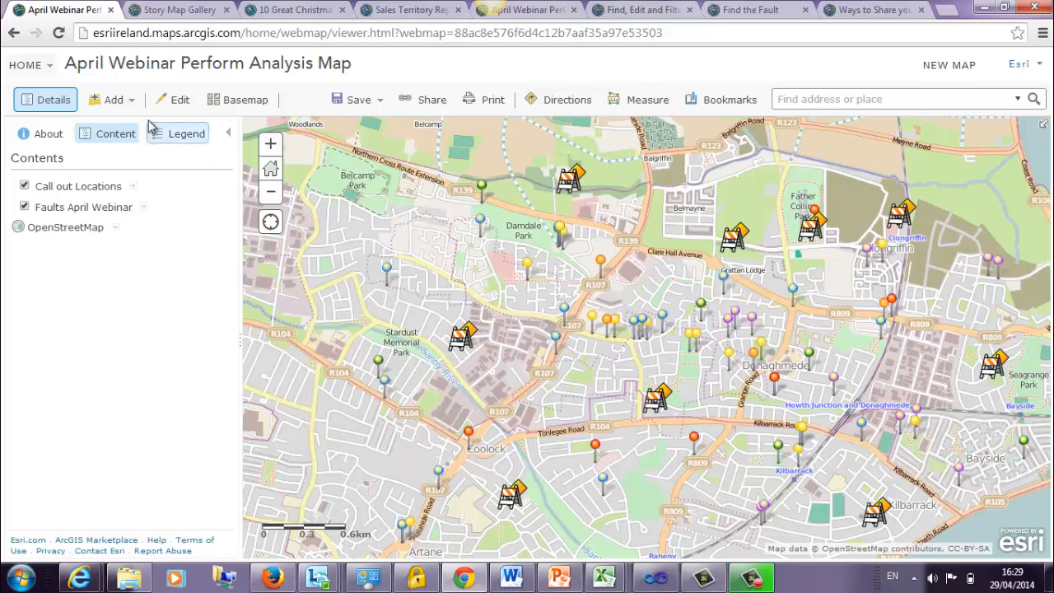
left_click(125, 100)
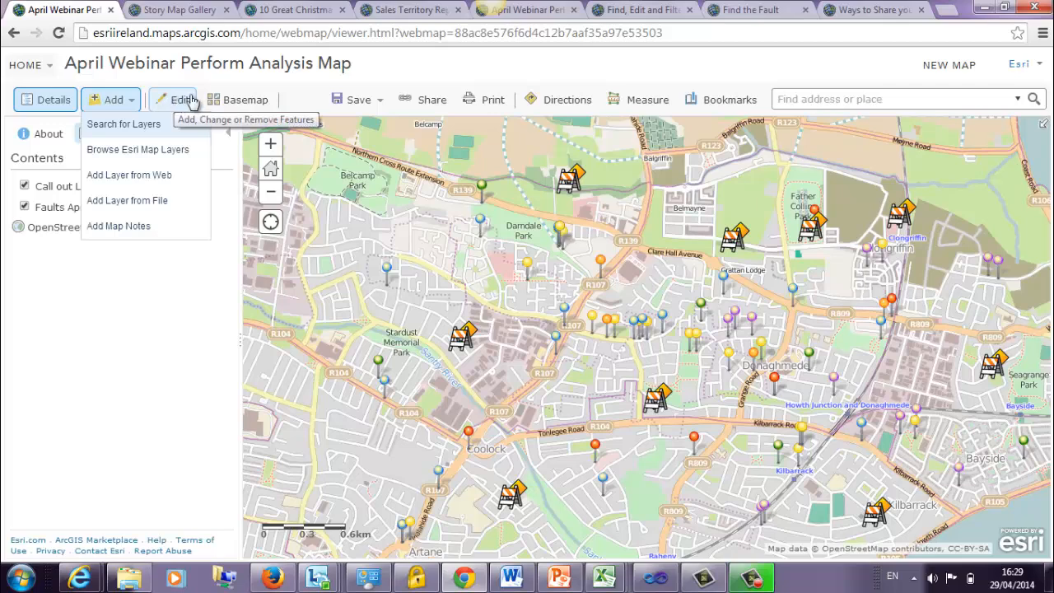
left_click(247, 100)
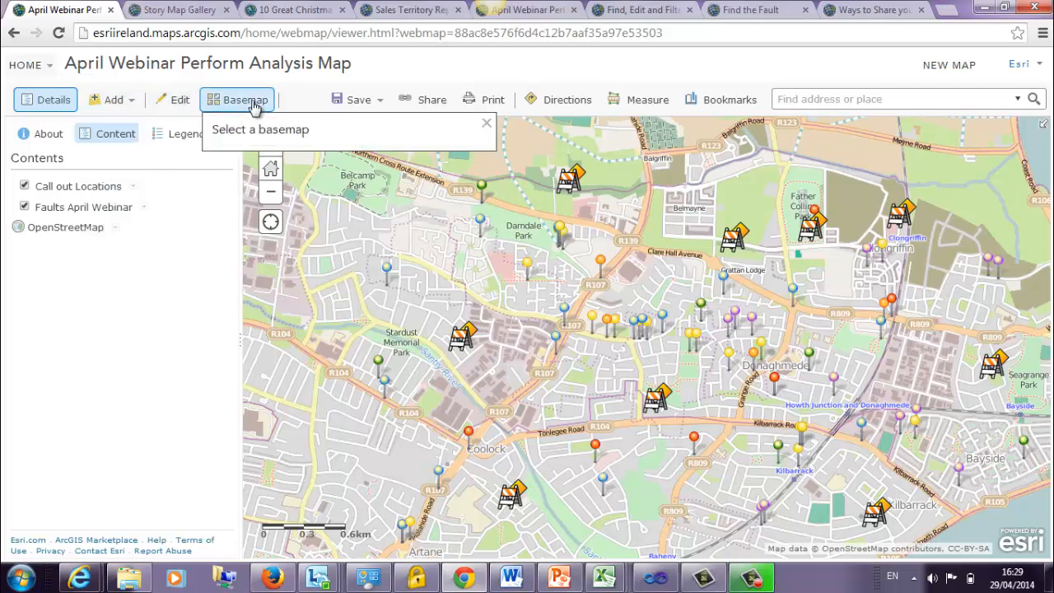
left_click(295, 83)
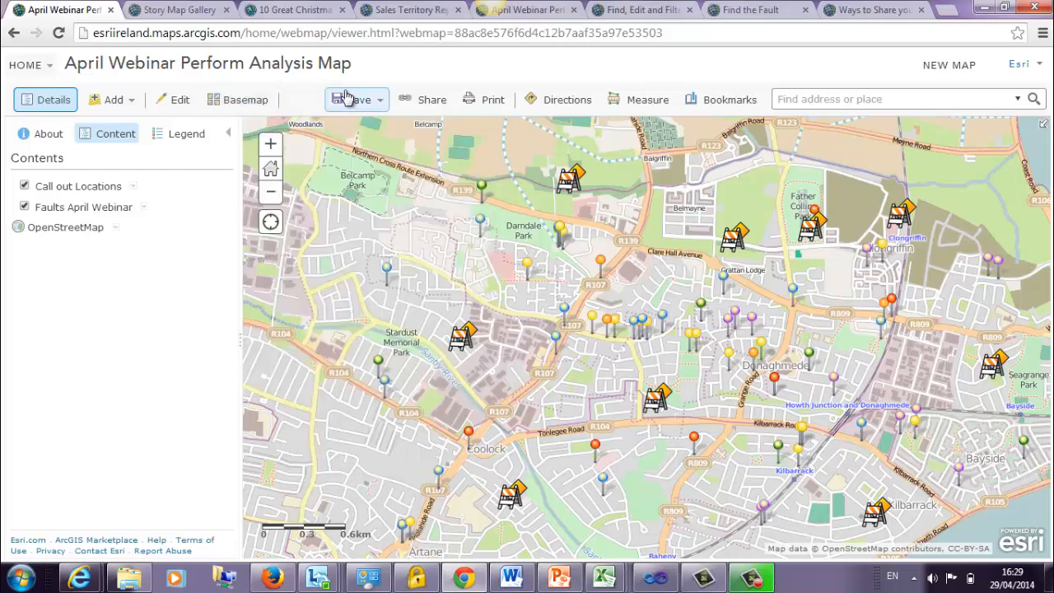
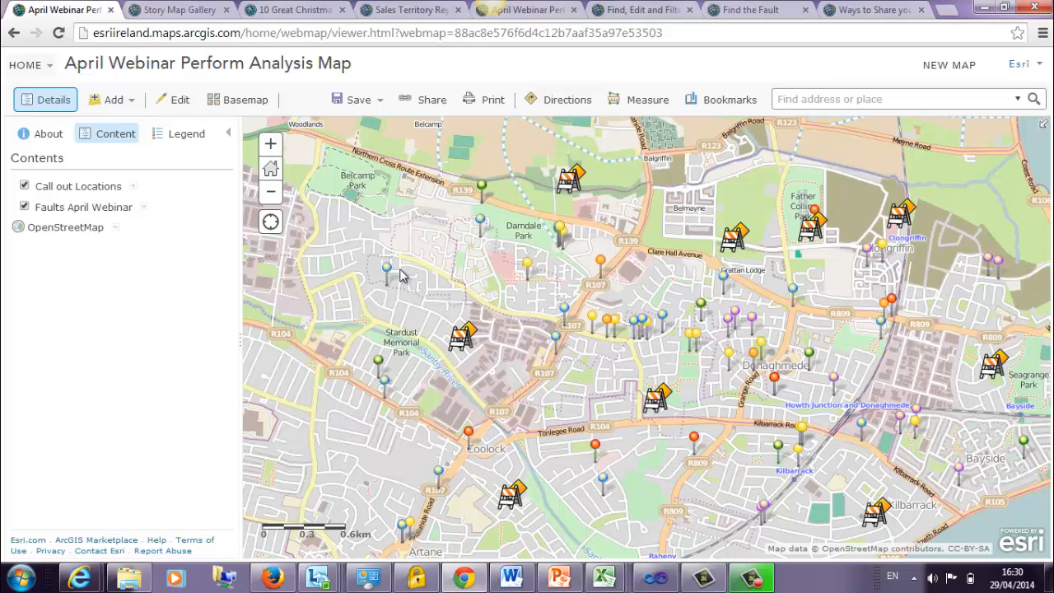
Step: Save the April Webinar map and review its sharing with Everyone and the Ways to Share group
left_click(362, 100)
left_click(340, 130)
left_click(426, 107)
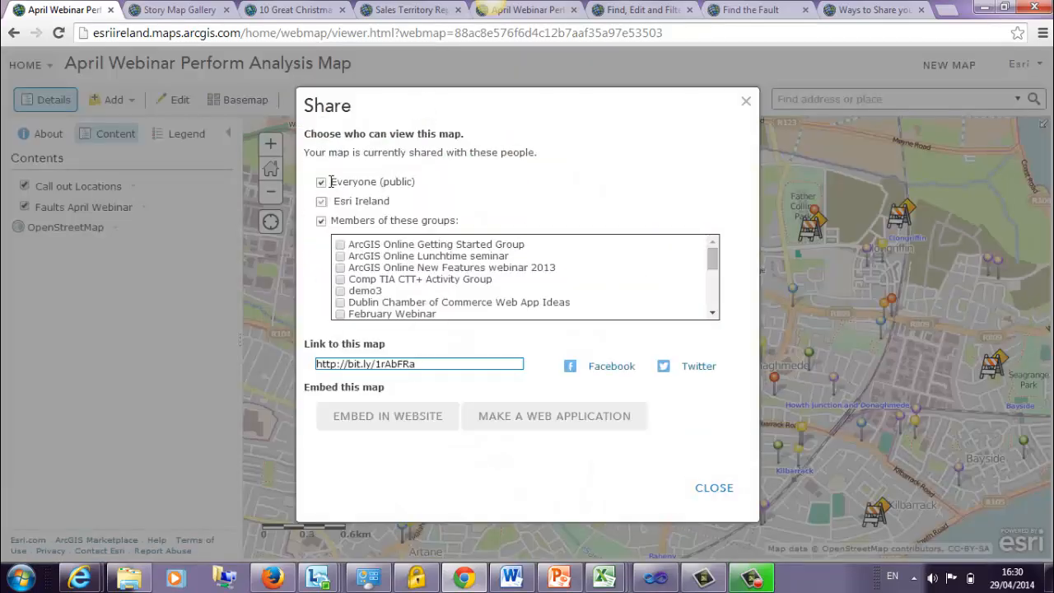
left_click(713, 263)
left_click_drag(712, 263, 713, 306)
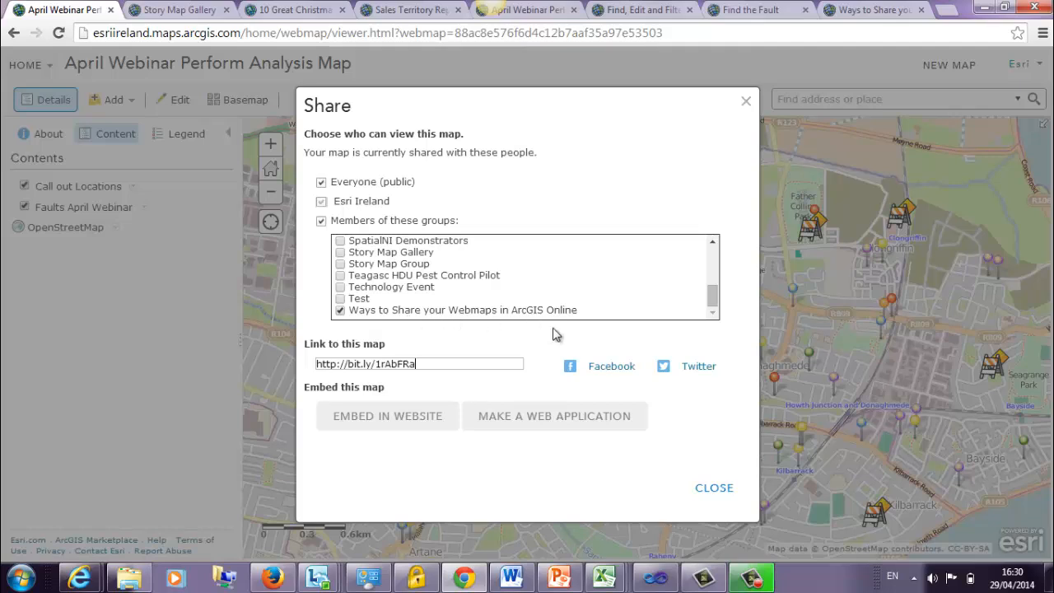
Step: Start a web application from the map and browse the three pages of templates
left_click(545, 424)
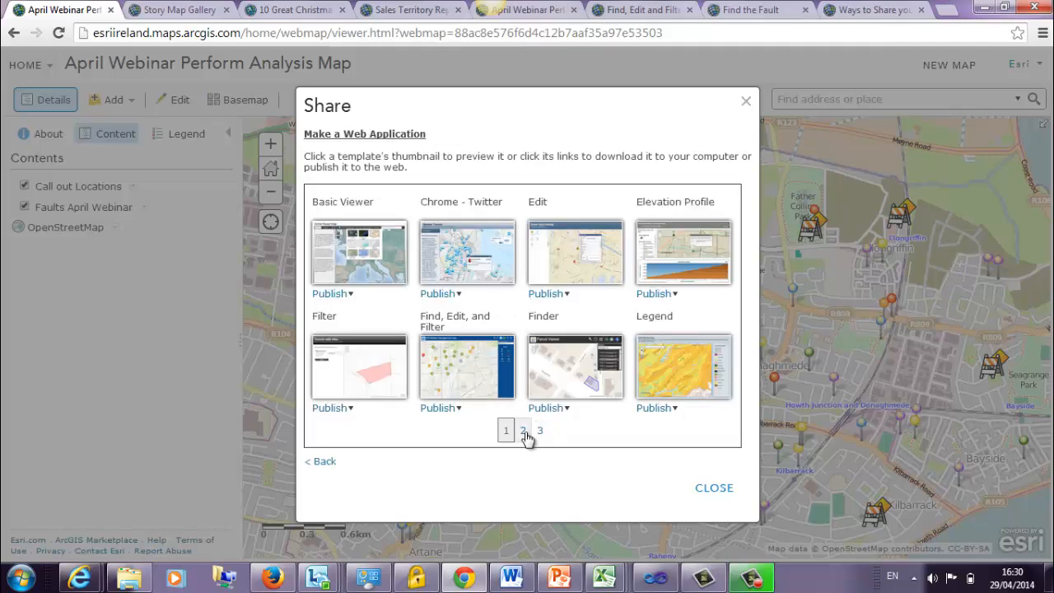
left_click(523, 431)
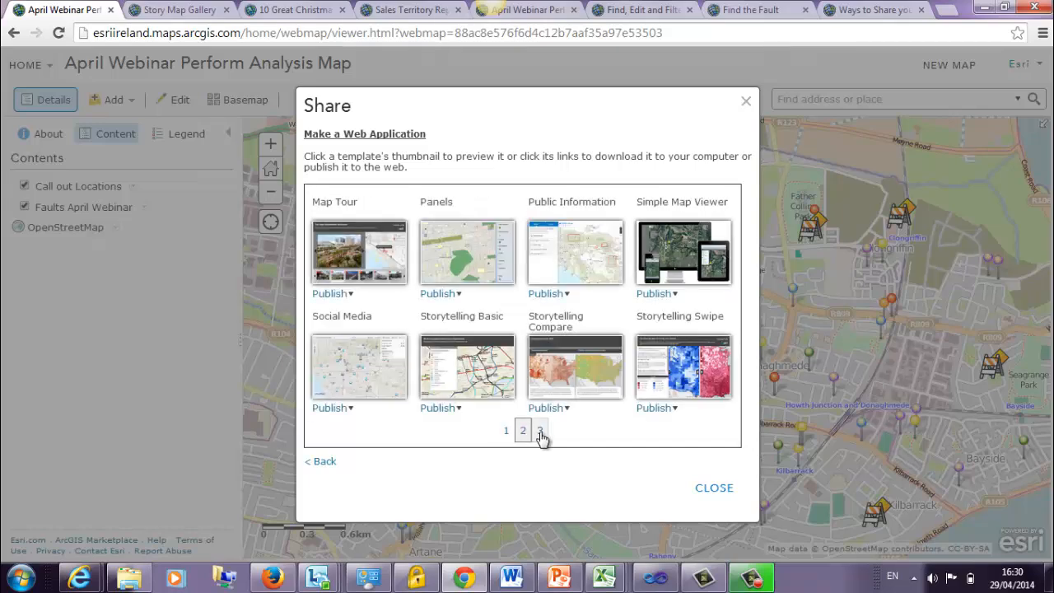
left_click(539, 431)
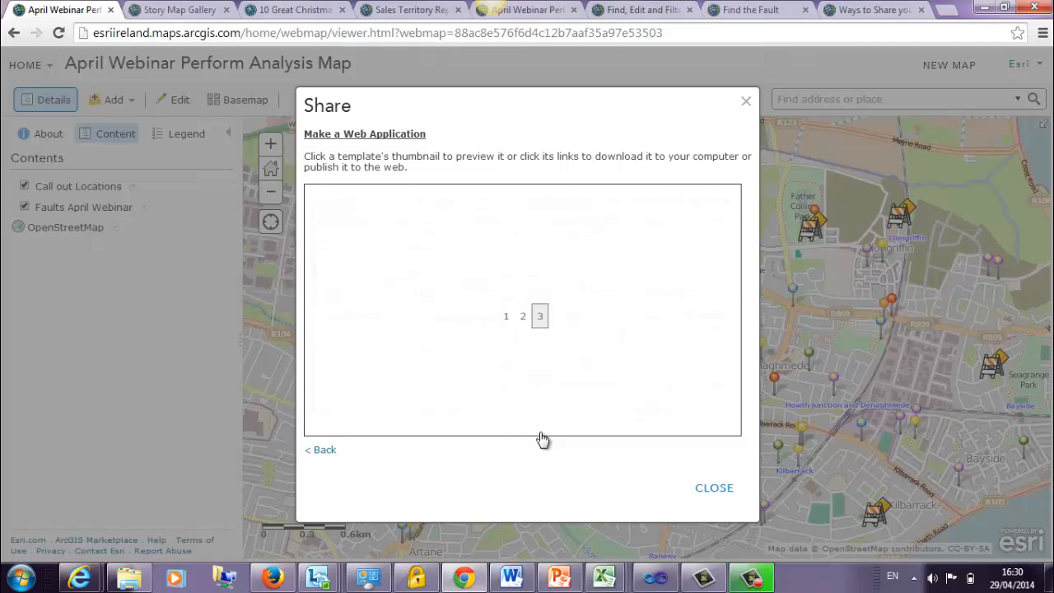
left_click(504, 317)
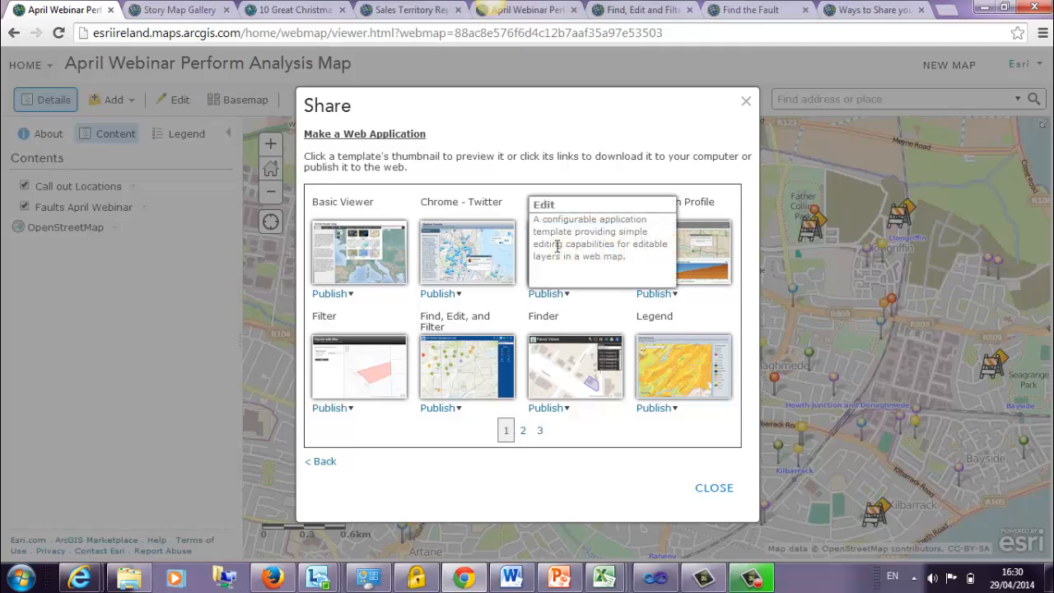
Step: Browse the template pages again, then choose to publish with the Finder template
mouse_move(698, 298)
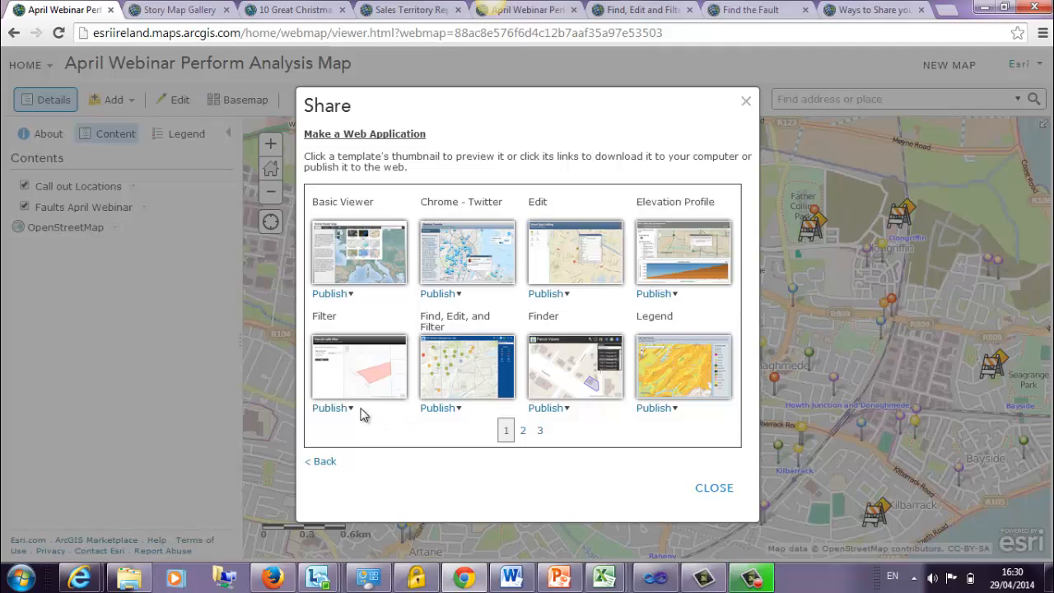
mouse_move(461, 383)
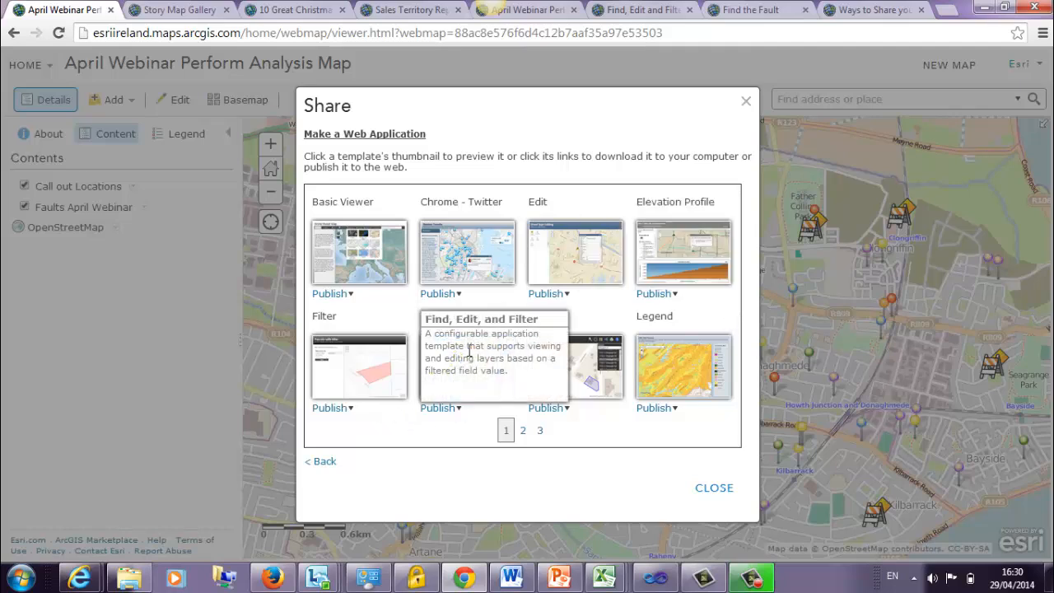
mouse_move(572, 391)
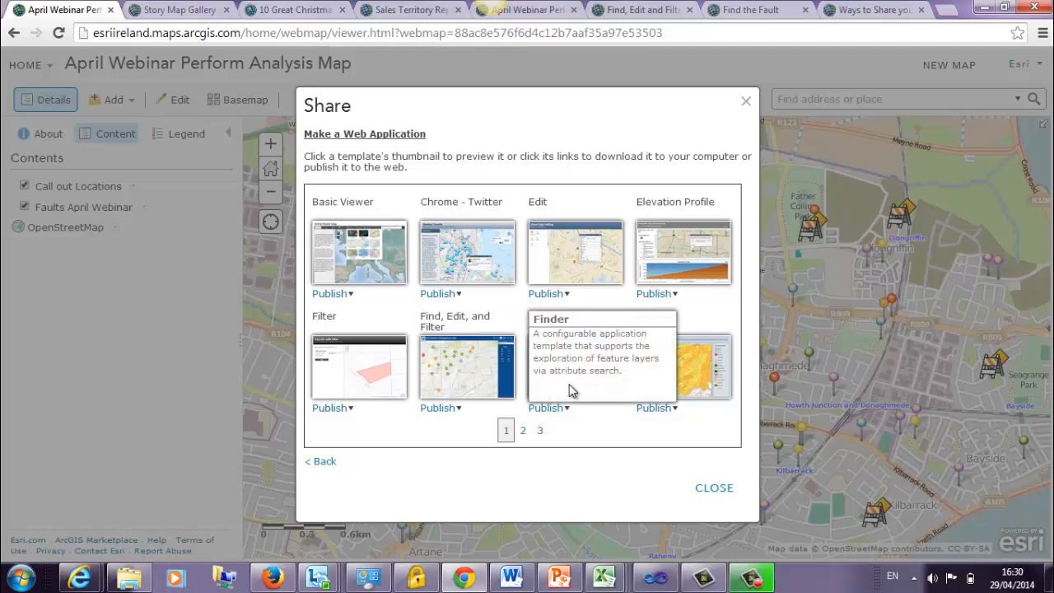
left_click(523, 432)
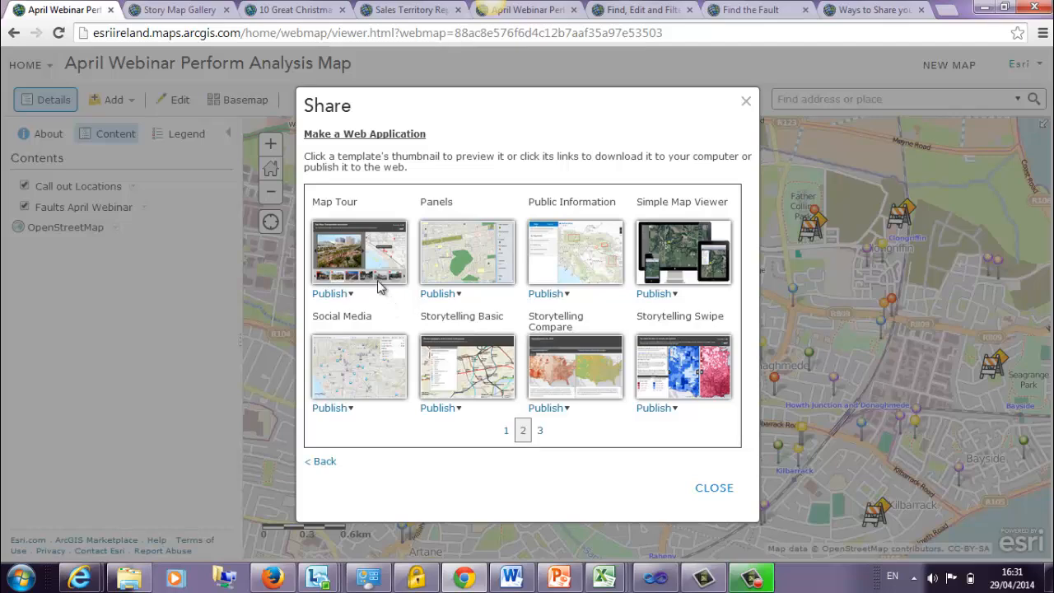
mouse_move(589, 243)
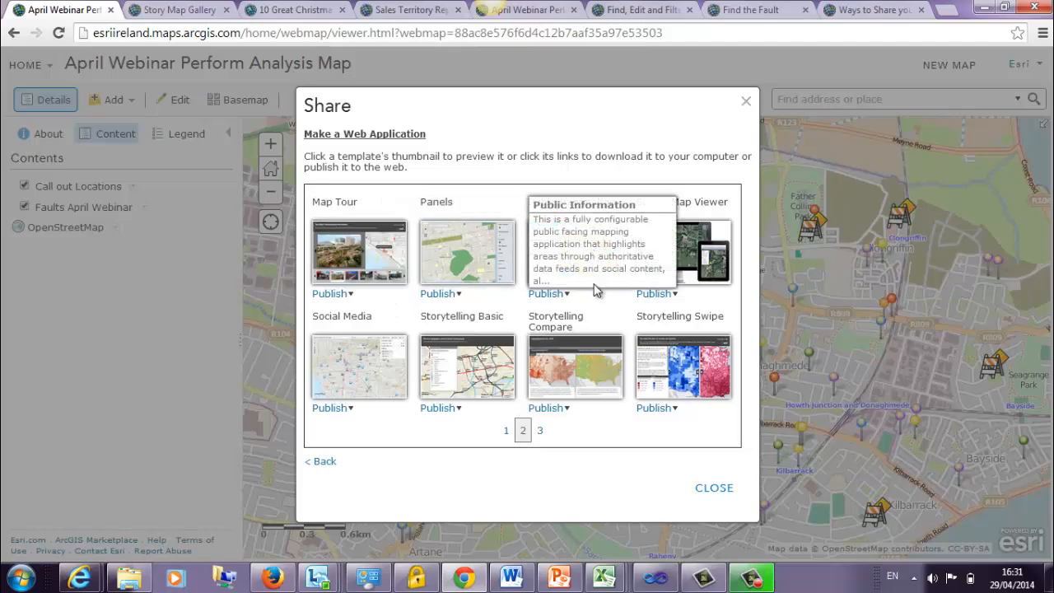
left_click(541, 432)
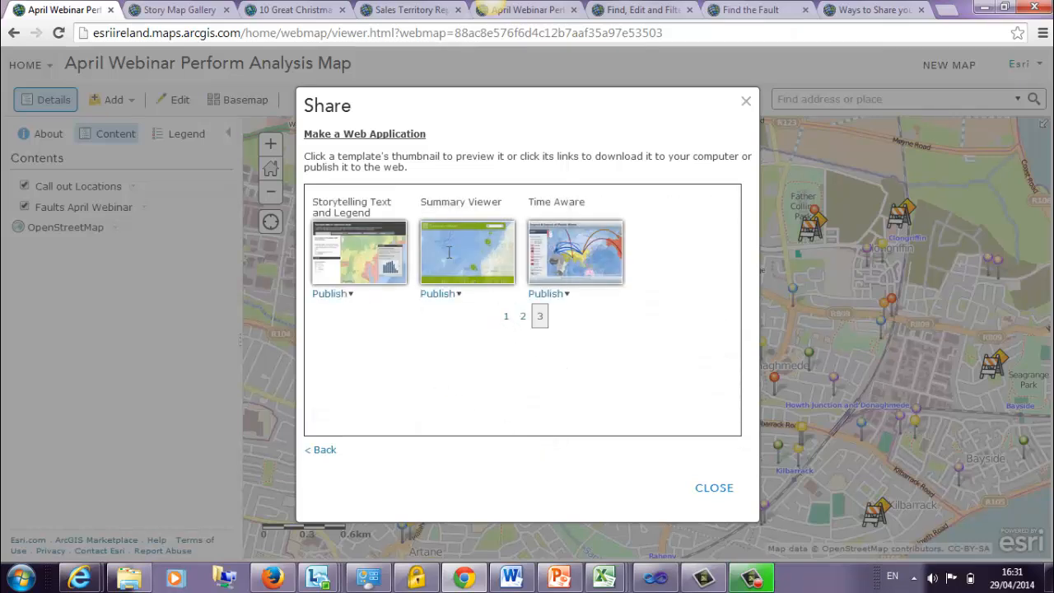
mouse_move(470, 278)
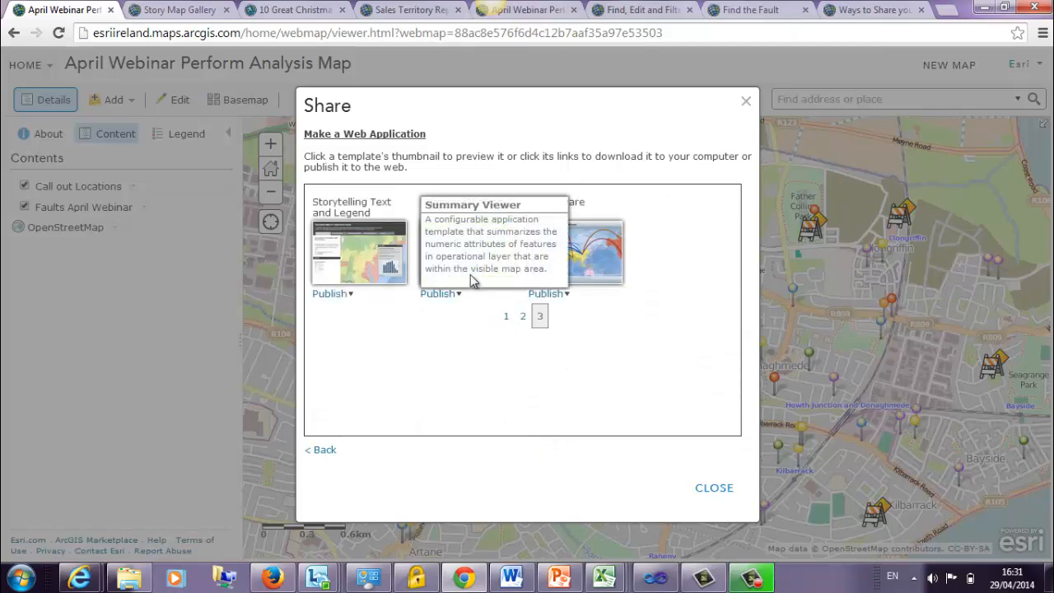
left_click(505, 319)
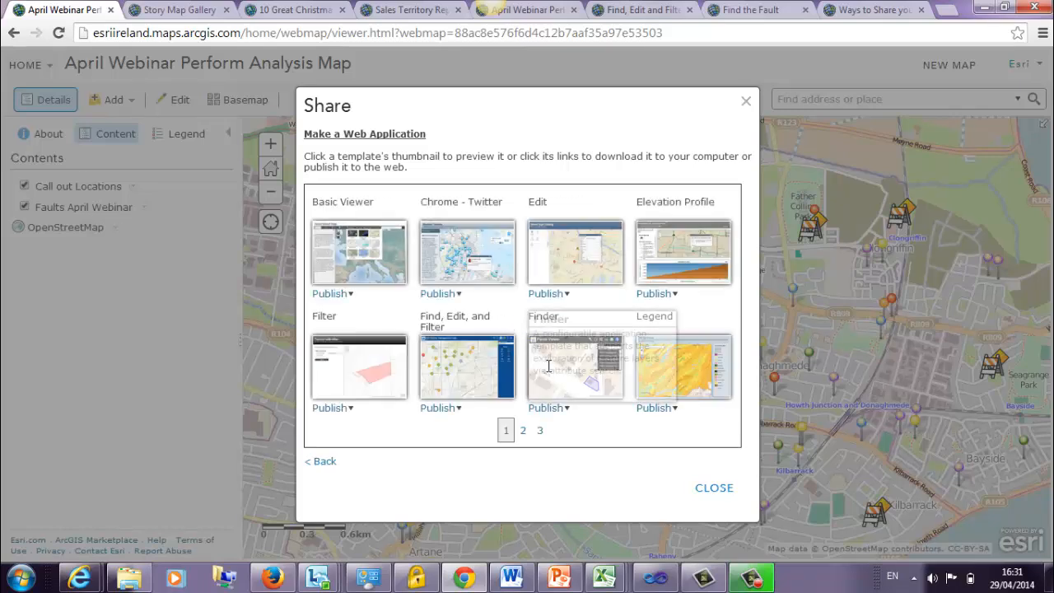
left_click(564, 410)
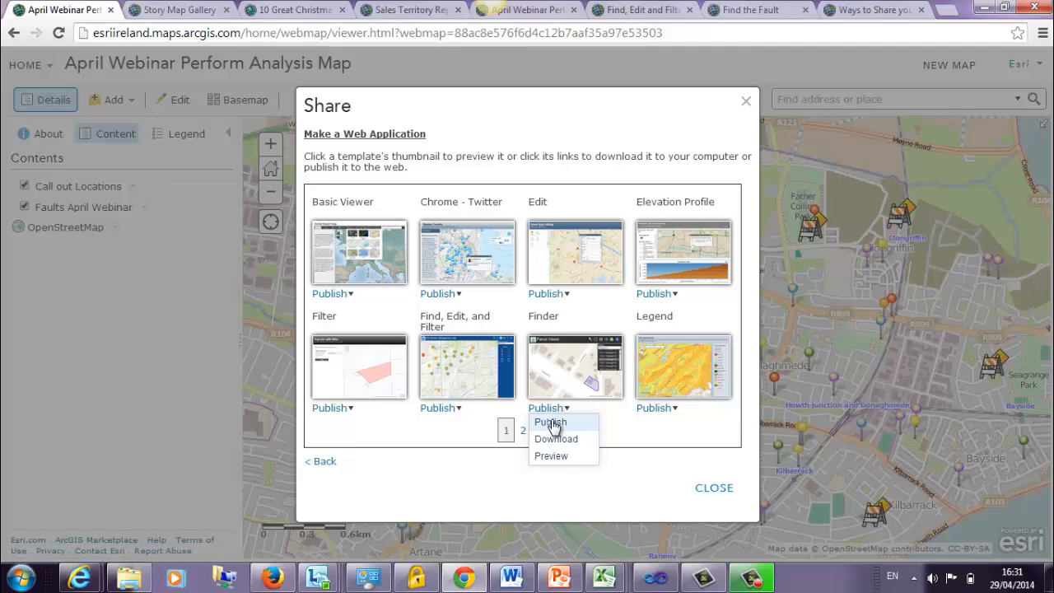
left_click(550, 425)
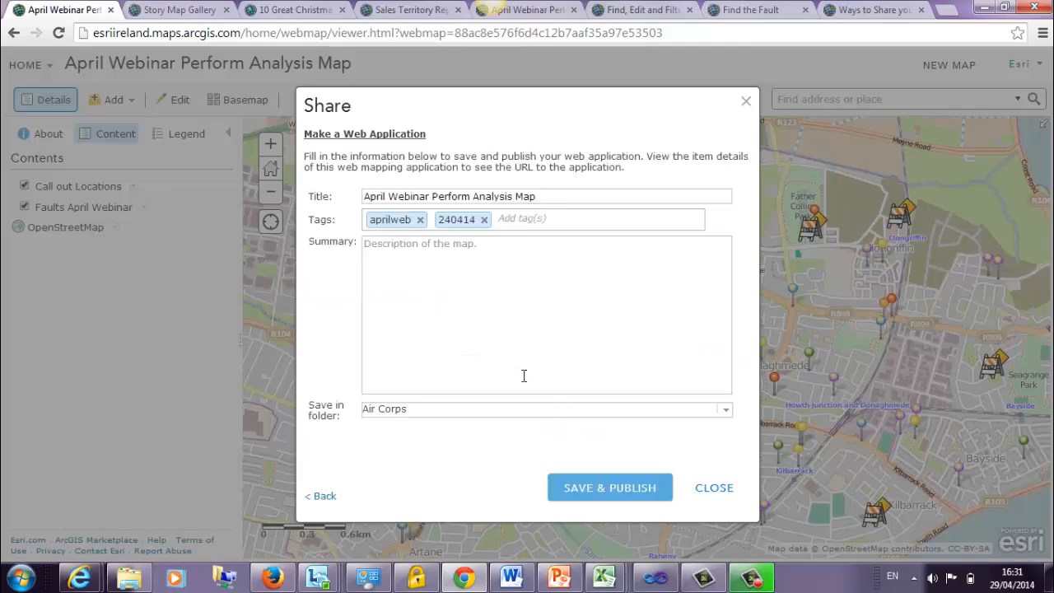
Step: Publish the Finder app titled 'April Webinar - Finder' and go to its item page
left_click_drag(540, 196, 433, 196)
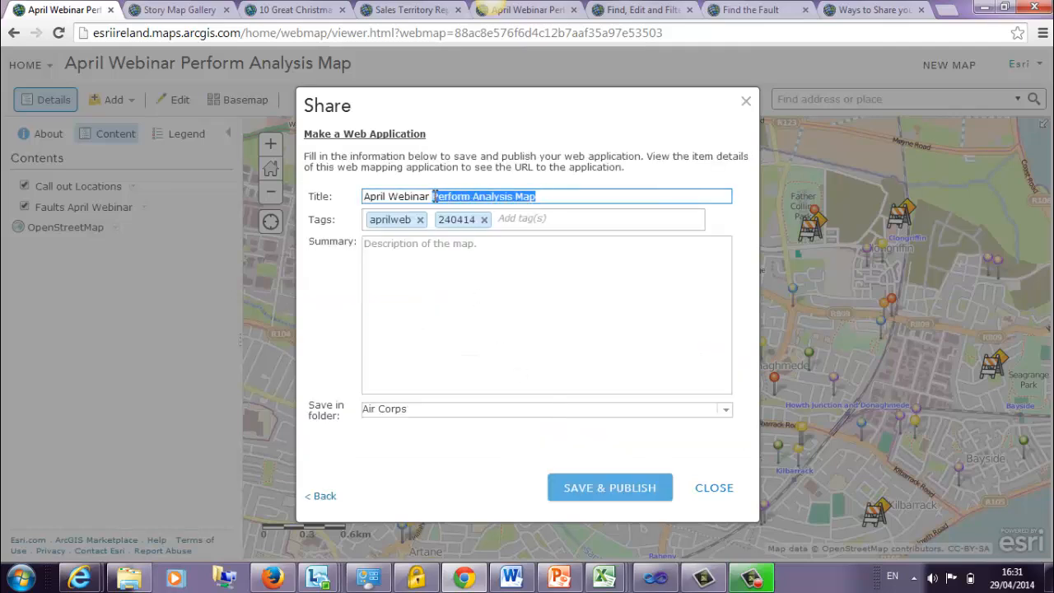
key("BackSpace")
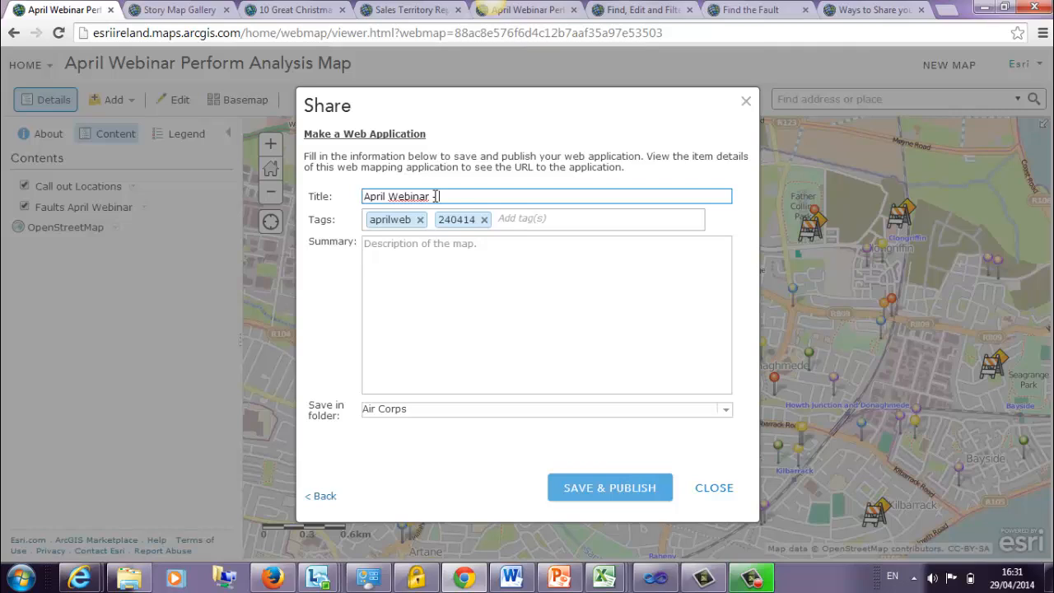
type("- Finder")
left_click(597, 486)
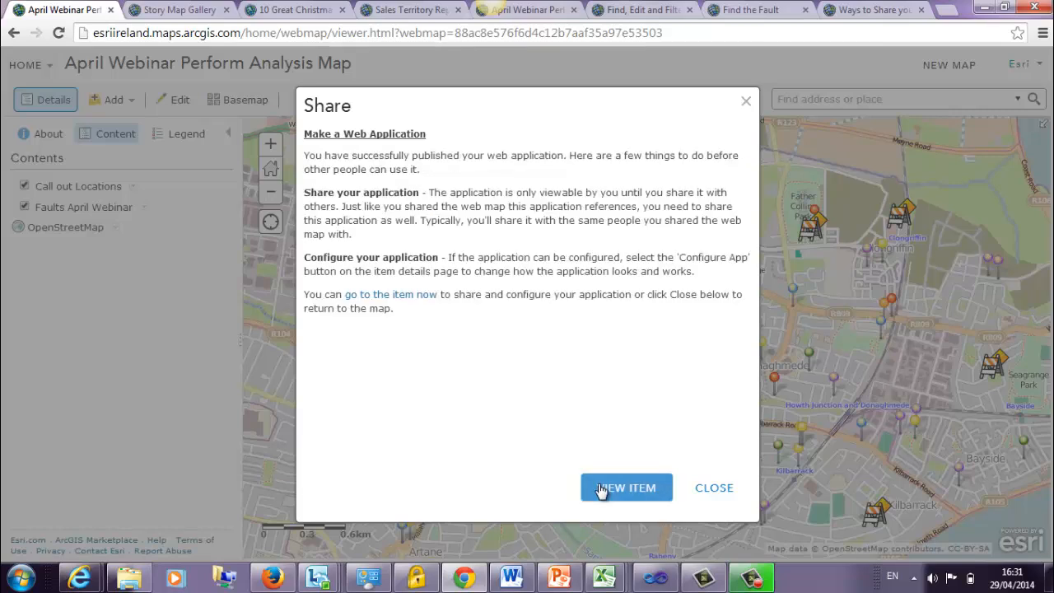
left_click(416, 302)
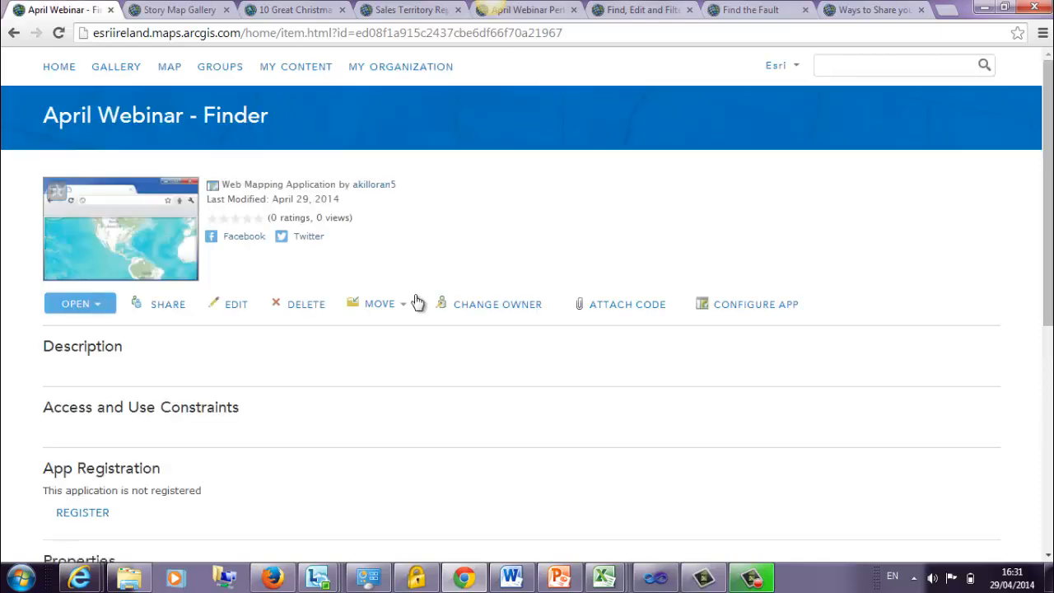
Step: Open the April Webinar - Finder app's configuration page from its item page
left_click(744, 309)
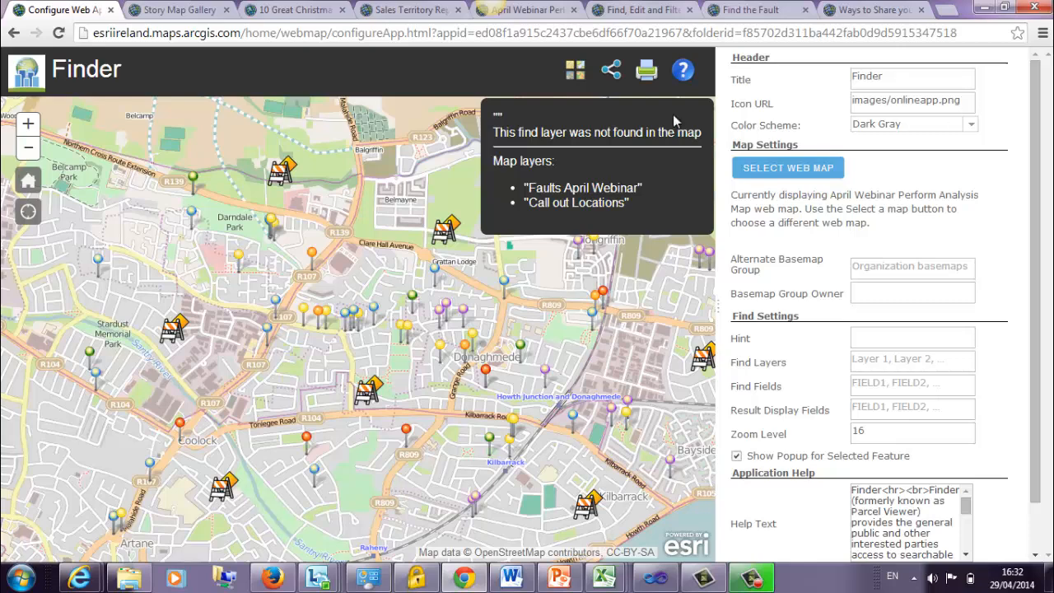
Step: Replace the icon URL images/onlineapp.png with the council's fix-your-street GIF link from the Word notes
left_click(510, 578)
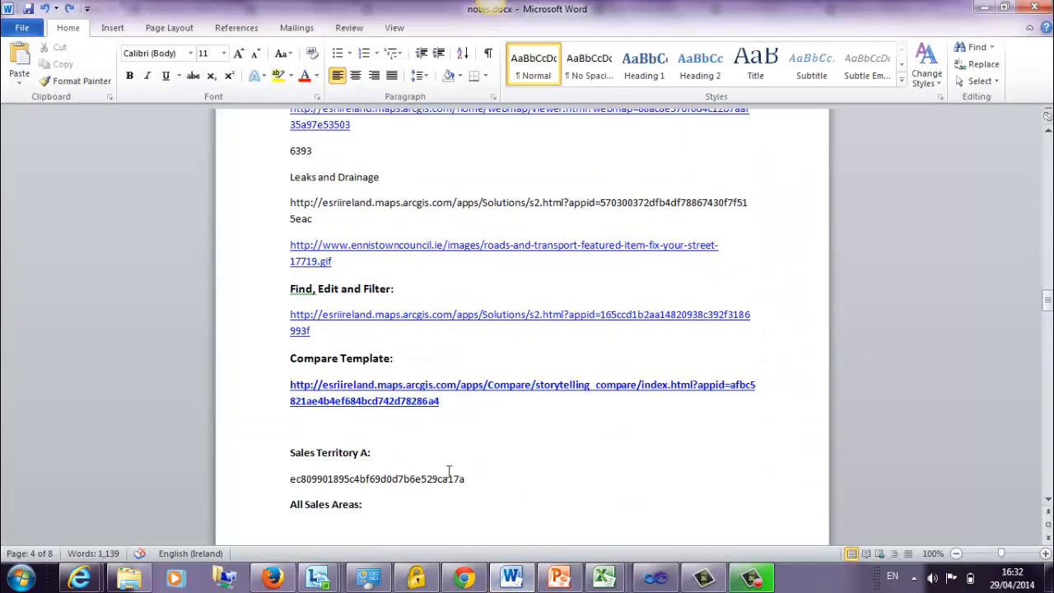
scroll(448, 471, "up", 2)
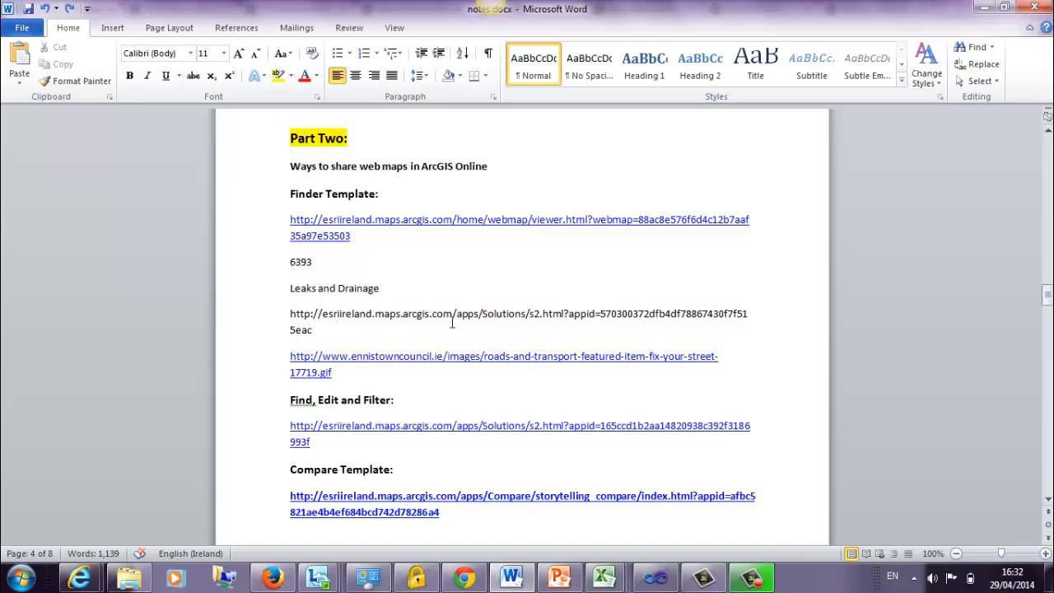
left_click_drag(332, 373, 289, 354)
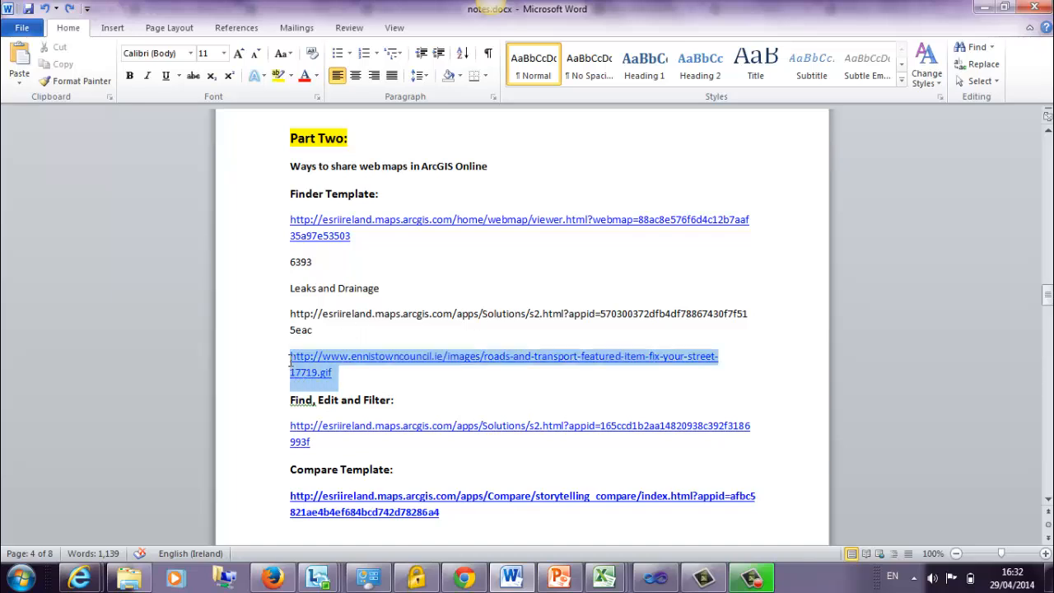
left_click(464, 578)
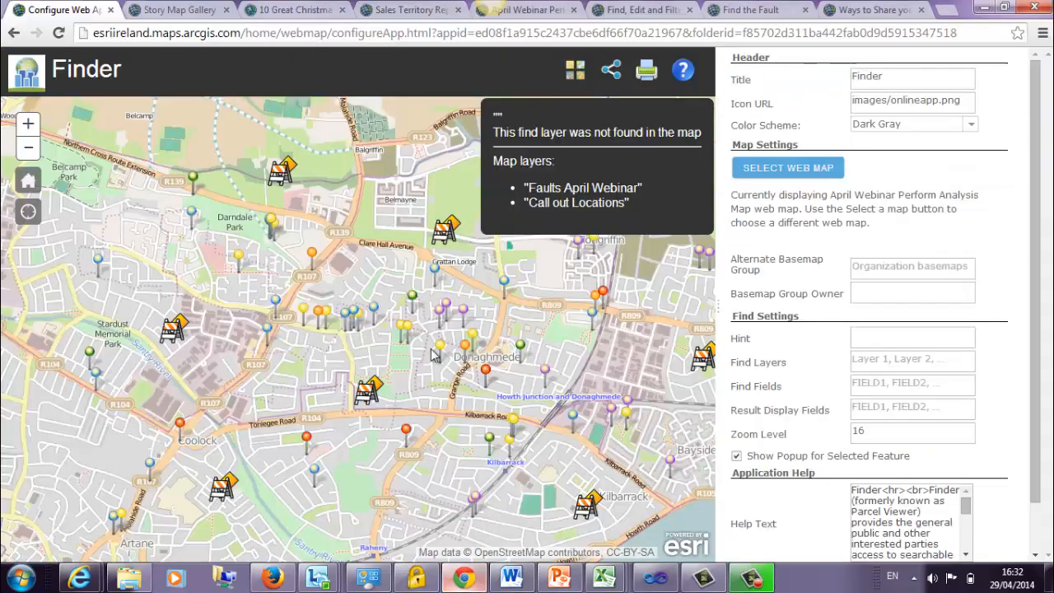
left_click(877, 100)
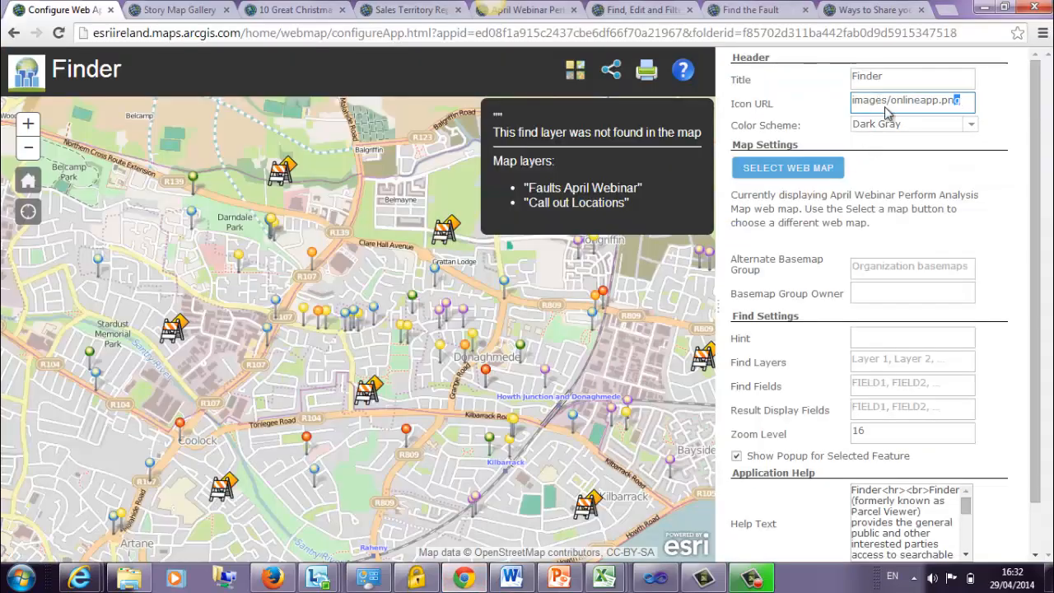
left_click_drag(960, 99, 803, 114)
key("BackSpace")
key("ctrl+v")
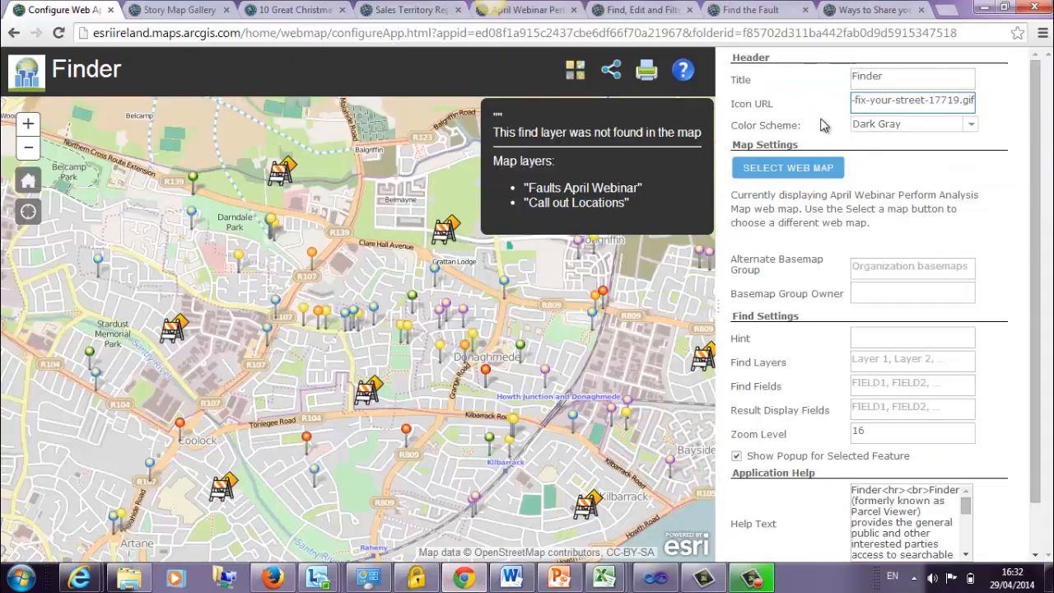
Step: Set the app's colour scheme to Dark Green
left_click(970, 124)
left_click(907, 153)
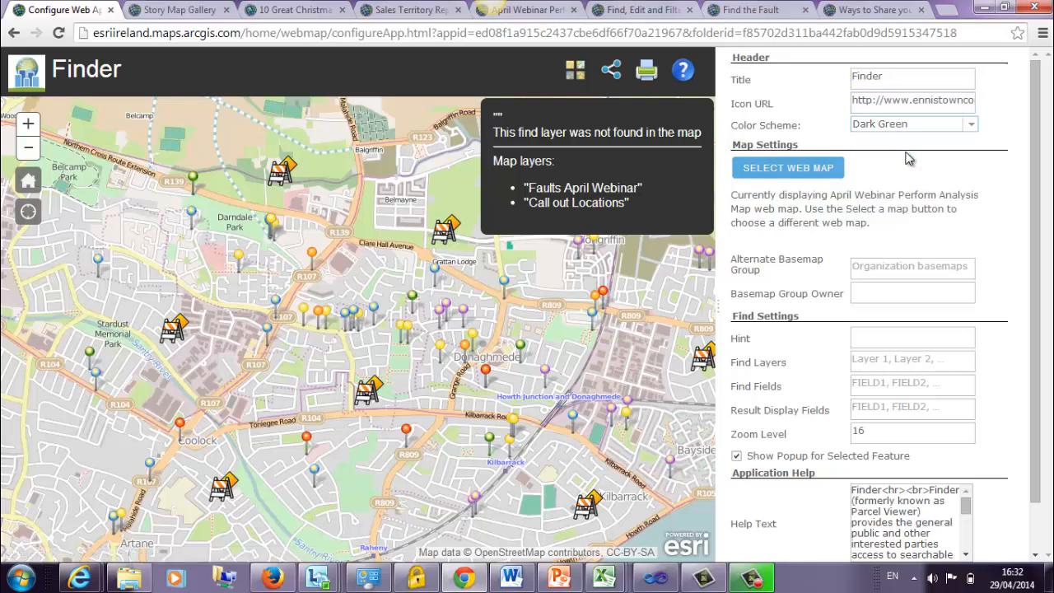
scroll(893, 210, "down", 1)
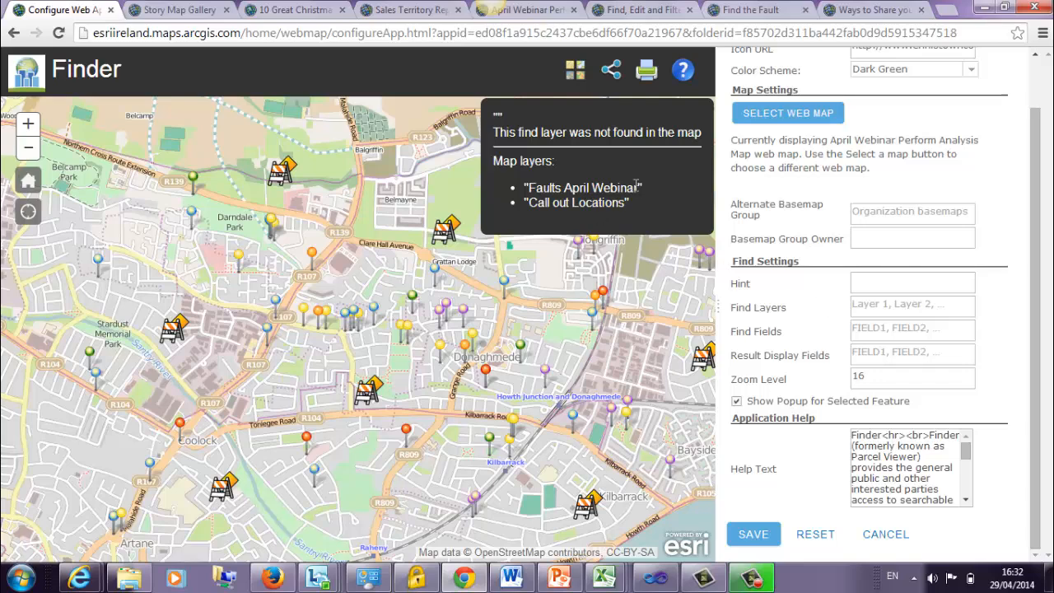
Step: Set the Finder's Find Layers to Faults April Webinar
left_click_drag(639, 188, 530, 188)
key("ctrl+c")
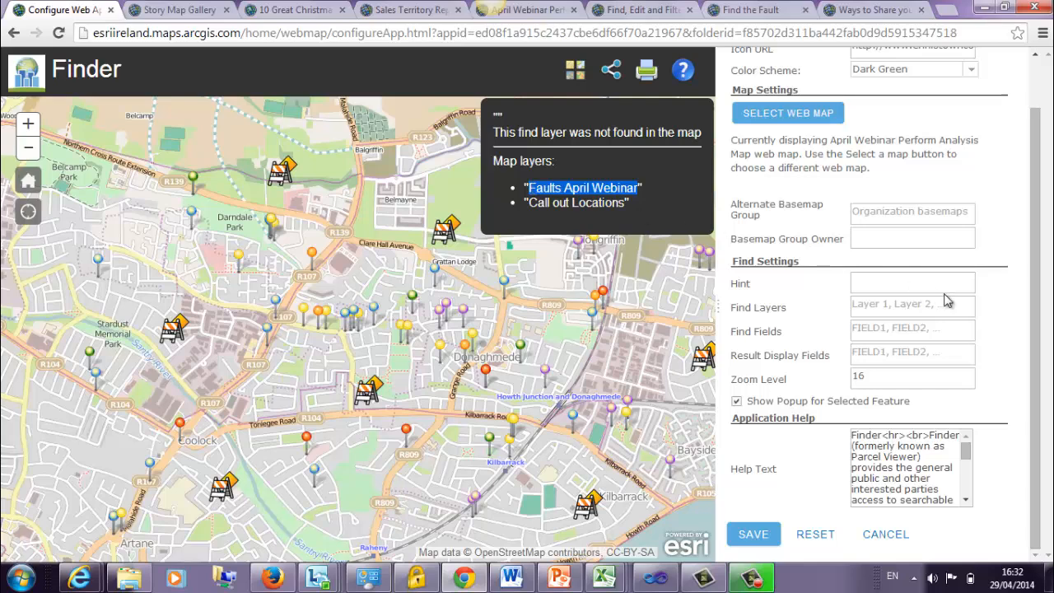
left_click(889, 303)
key("ctrl+v")
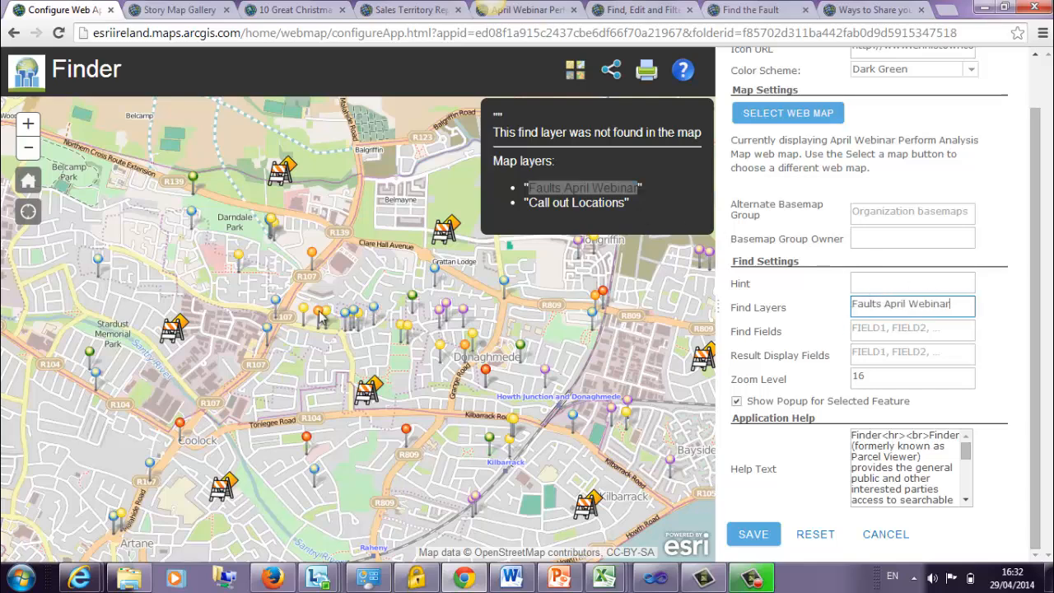
Step: Add IncidentId and Date to both the Find Fields and Result Display Fields
left_click(180, 424)
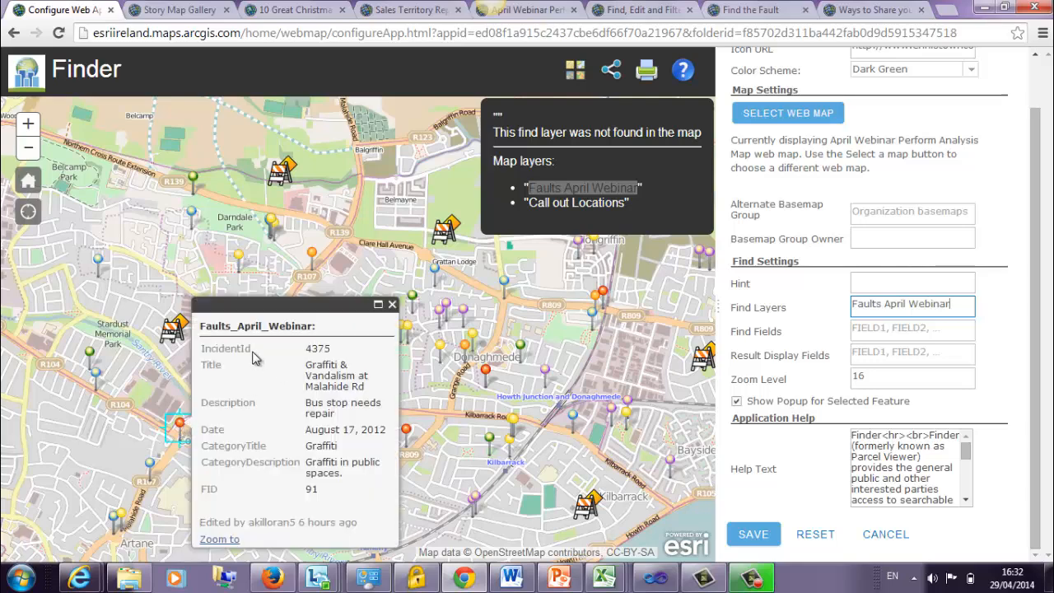
left_click_drag(251, 349, 205, 354)
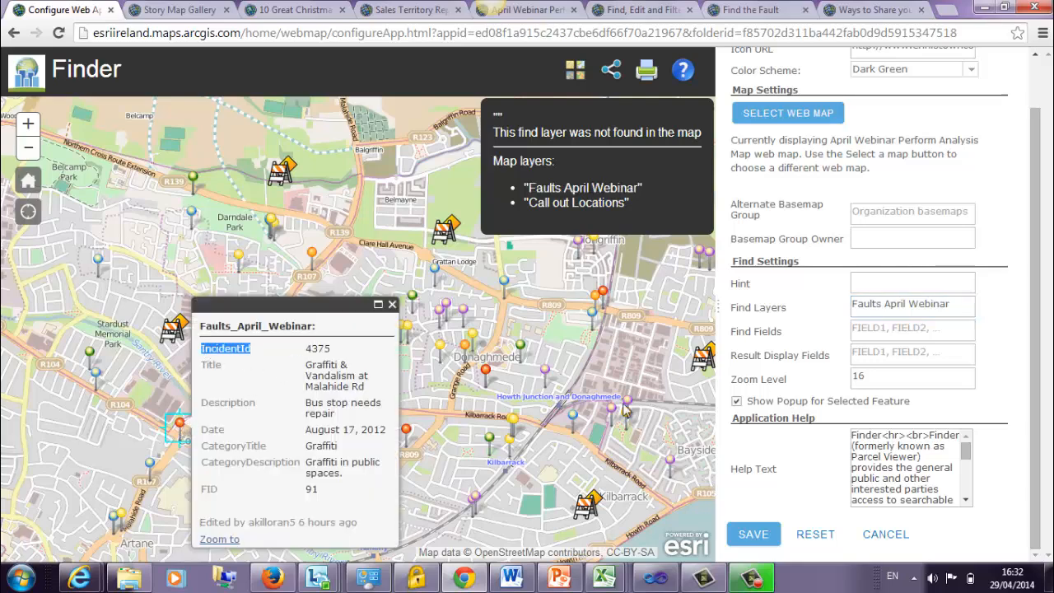
left_click(872, 330)
key("ctrl+v")
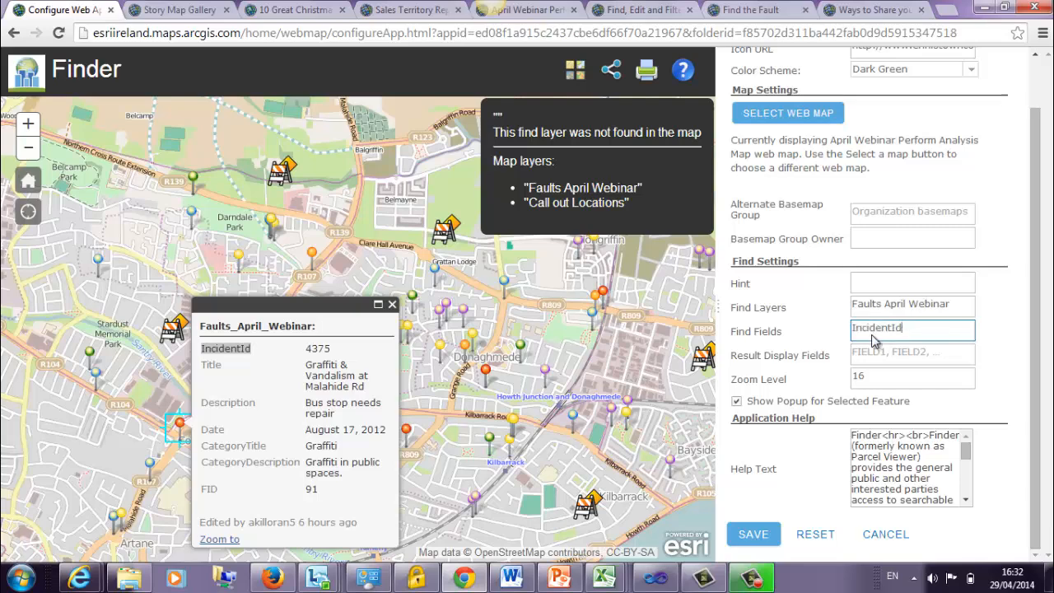
left_click(874, 354)
key("ctrl+v")
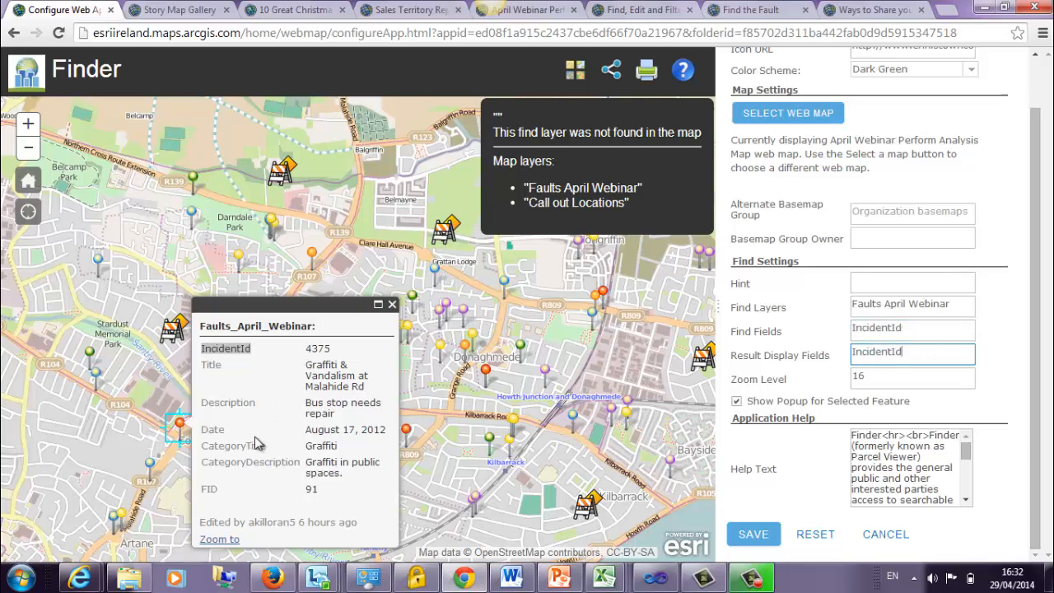
left_click_drag(221, 430, 204, 431)
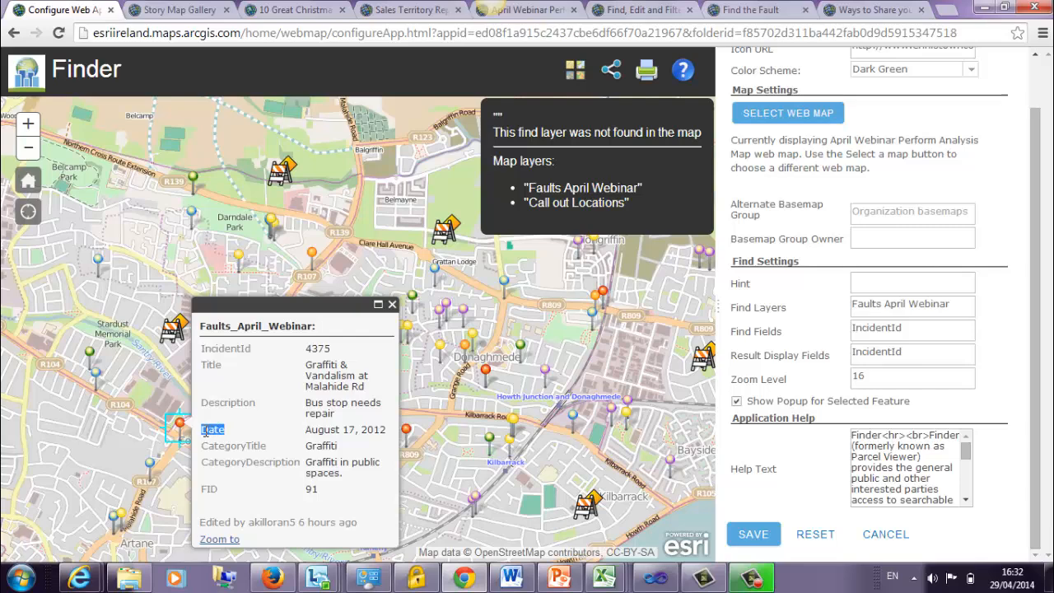
left_click(918, 330)
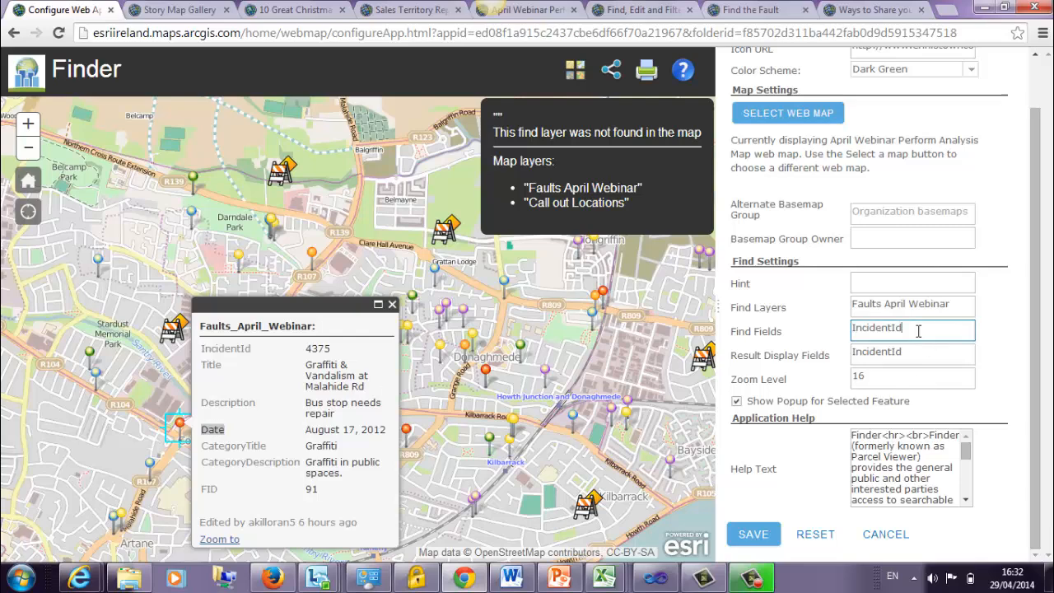
type(",")
key("ctrl+v")
left_click(920, 351)
type(",")
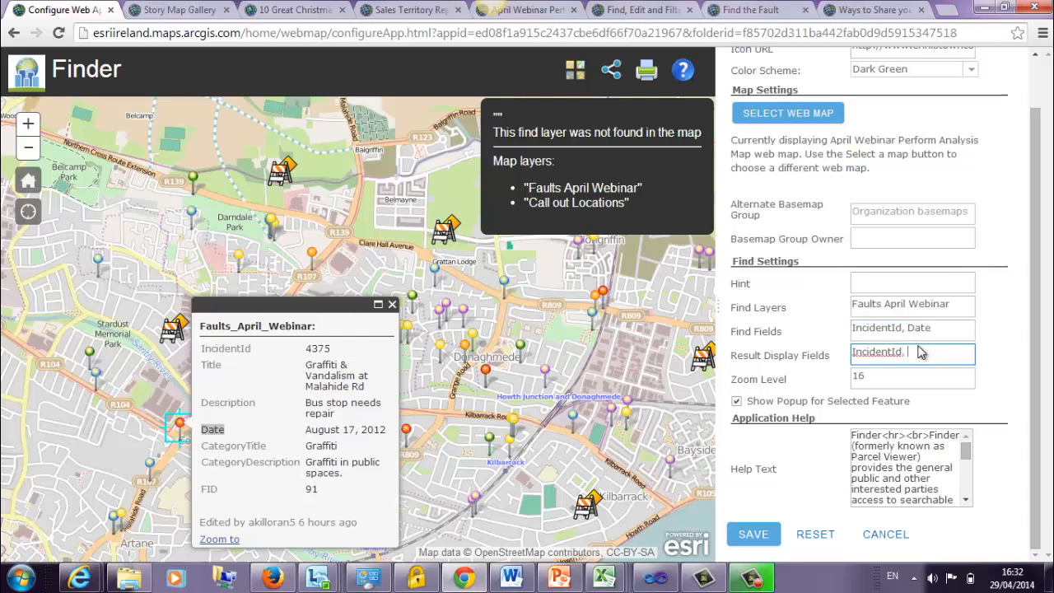
key("ctrl+v")
Step: Add CategoryTitle to both field lists and save the Finder configuration
type(",")
left_click(938, 327)
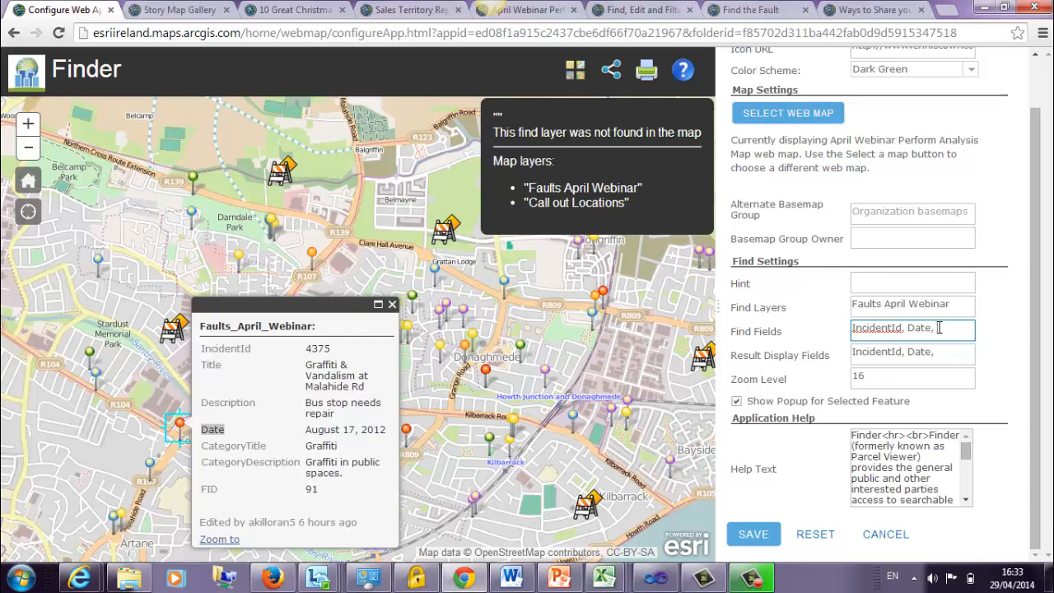
left_click_drag(266, 446, 207, 444)
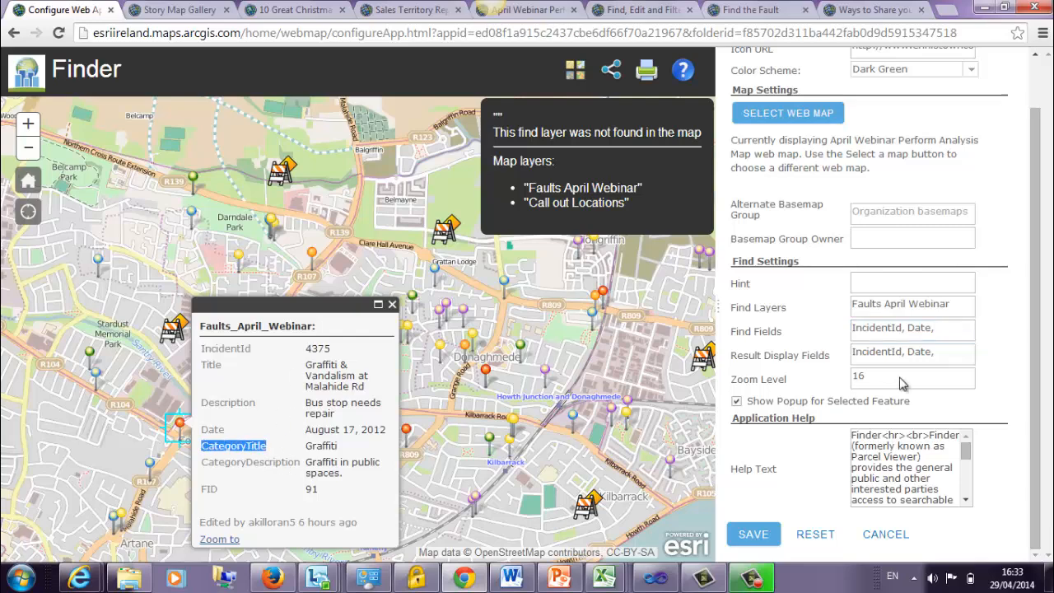
left_click(939, 327)
key("ctrl+v")
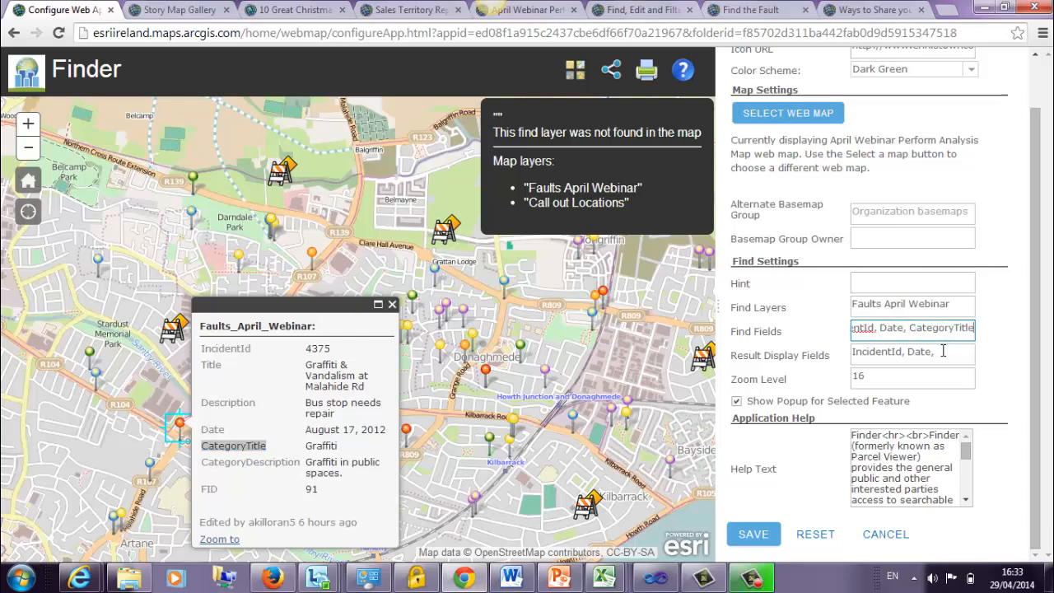
left_click(943, 351)
key("ctrl+v")
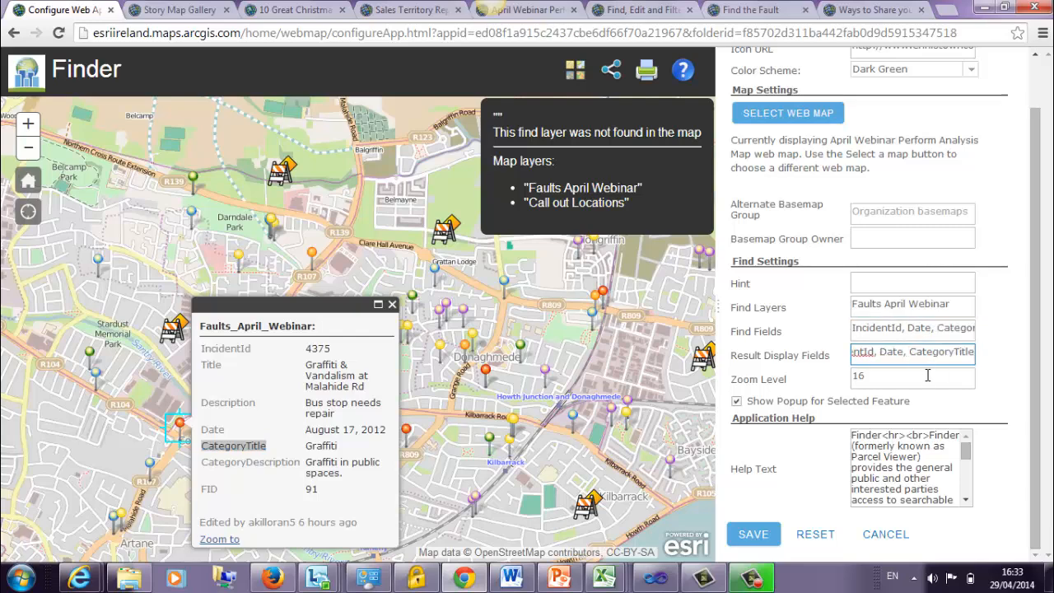
left_click(924, 378)
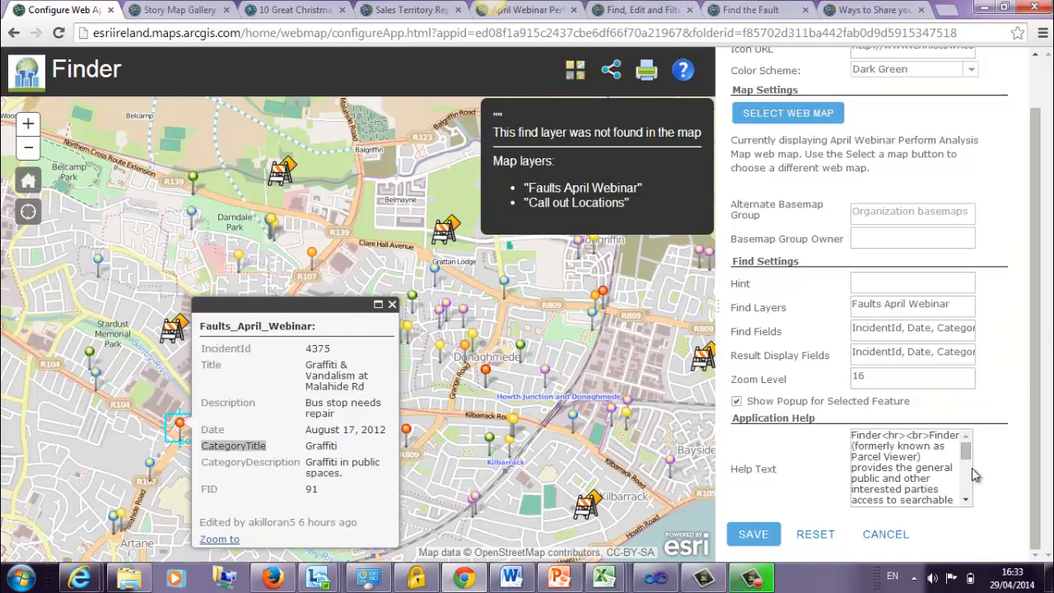
mouse_move(967, 465)
left_mouse_down()
mouse_move(969, 502)
mouse_move(967, 449)
left_mouse_up()
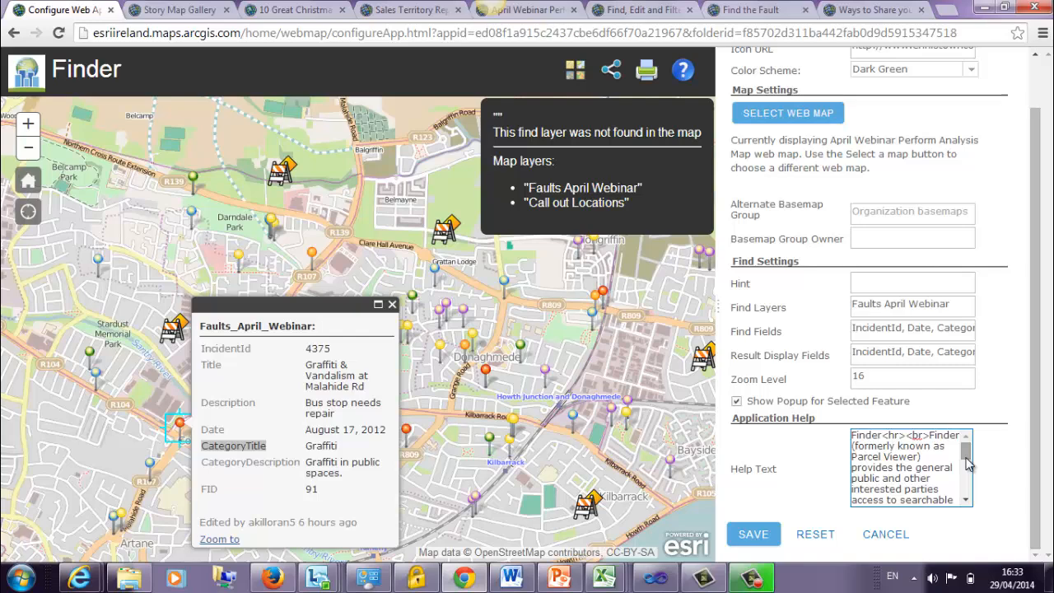
left_click(752, 535)
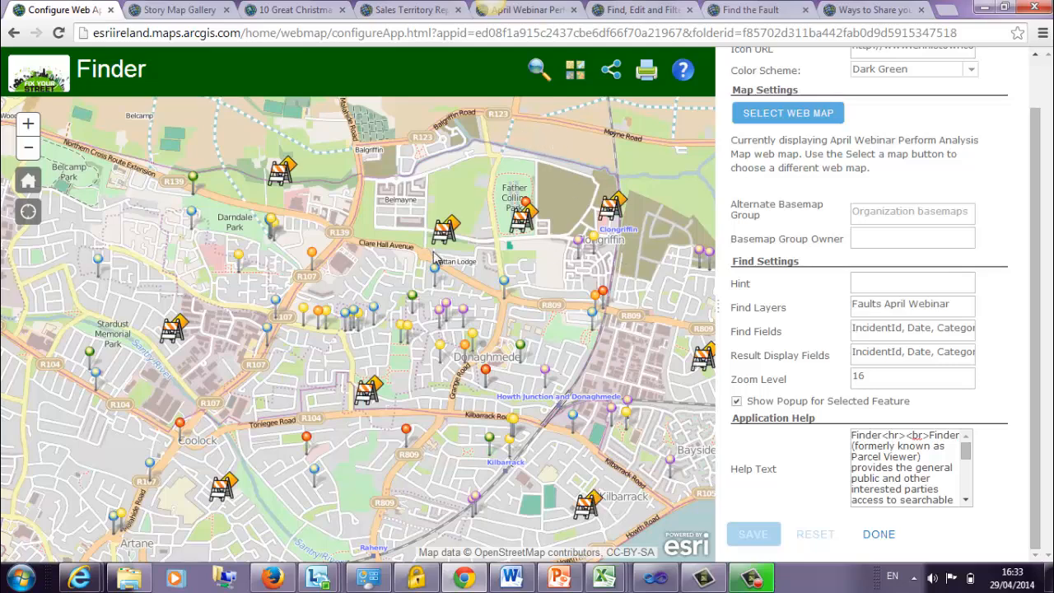
Step: Test-search incident 4375 in the Finder preview, then finish with Done
left_click(180, 423)
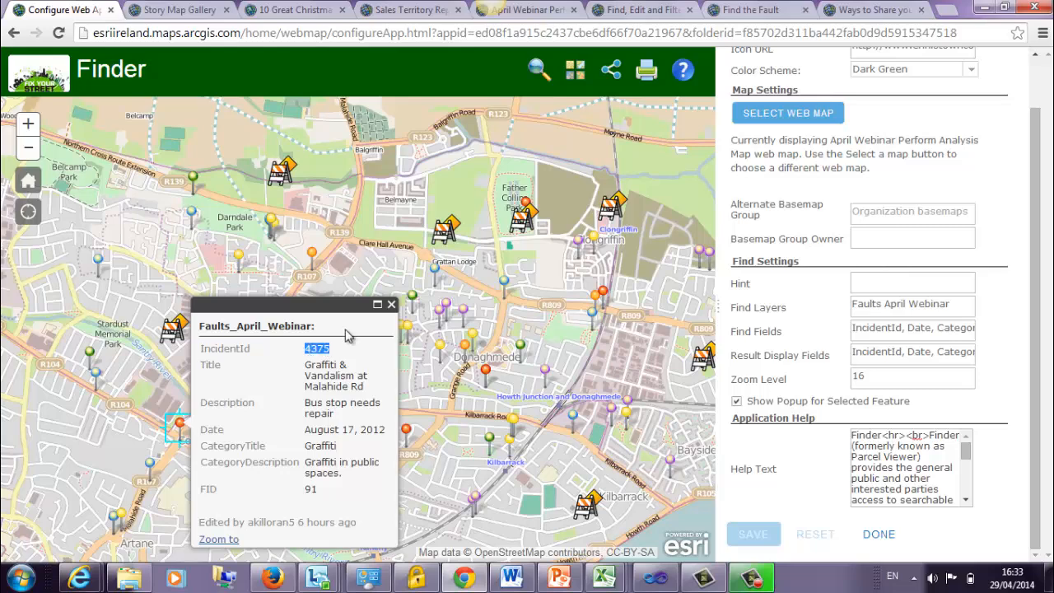
left_click(391, 306)
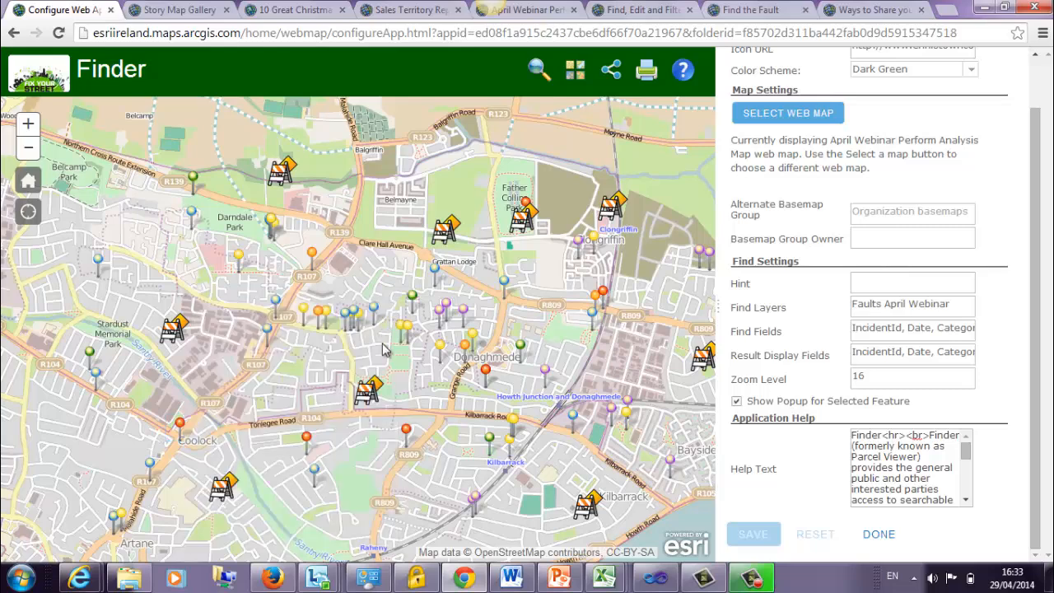
left_click(539, 76)
type("4375")
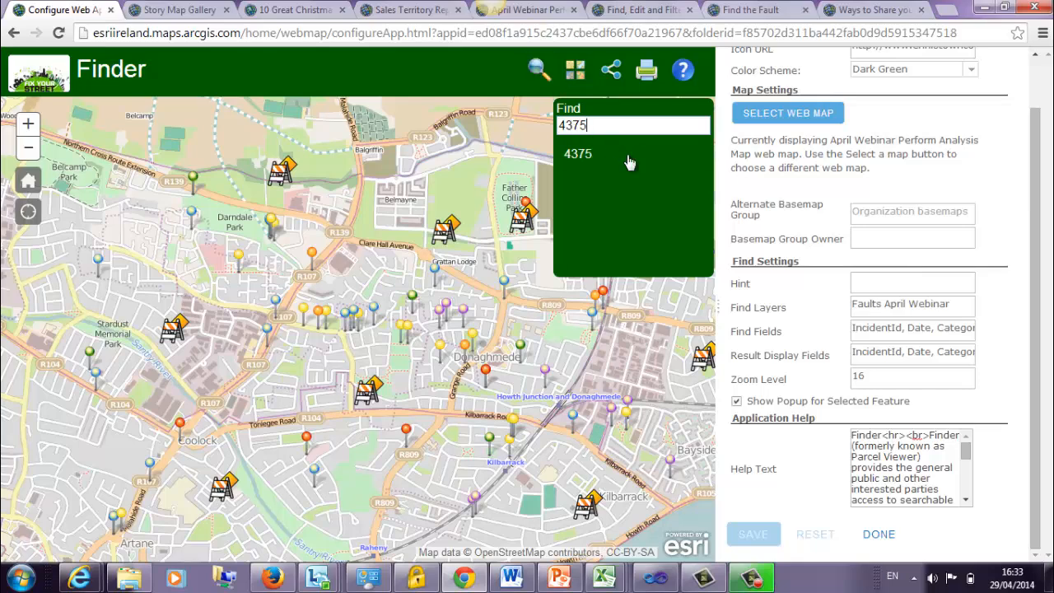
left_click(585, 156)
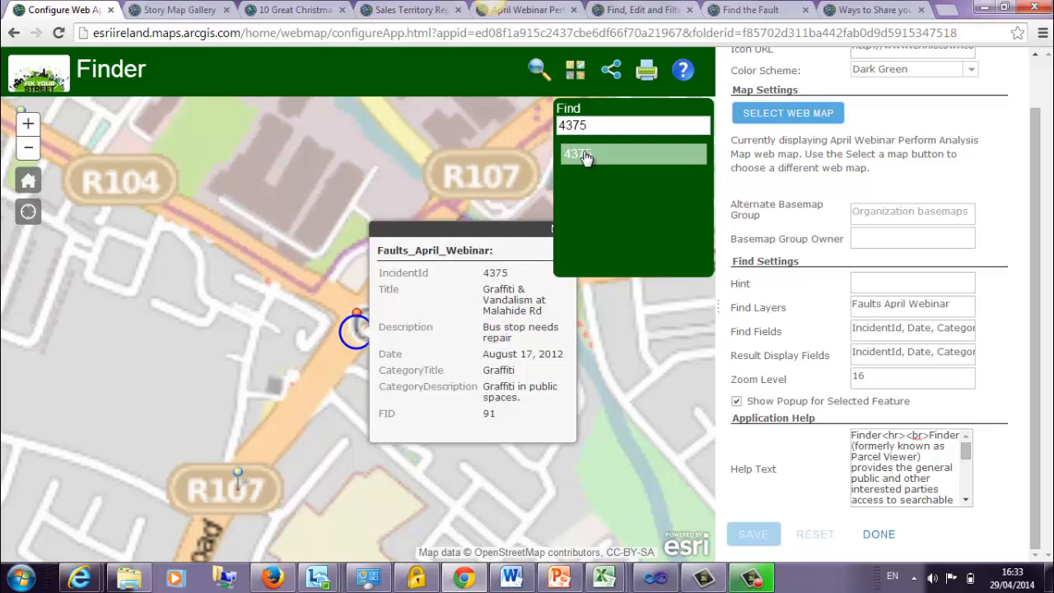
left_click(879, 537)
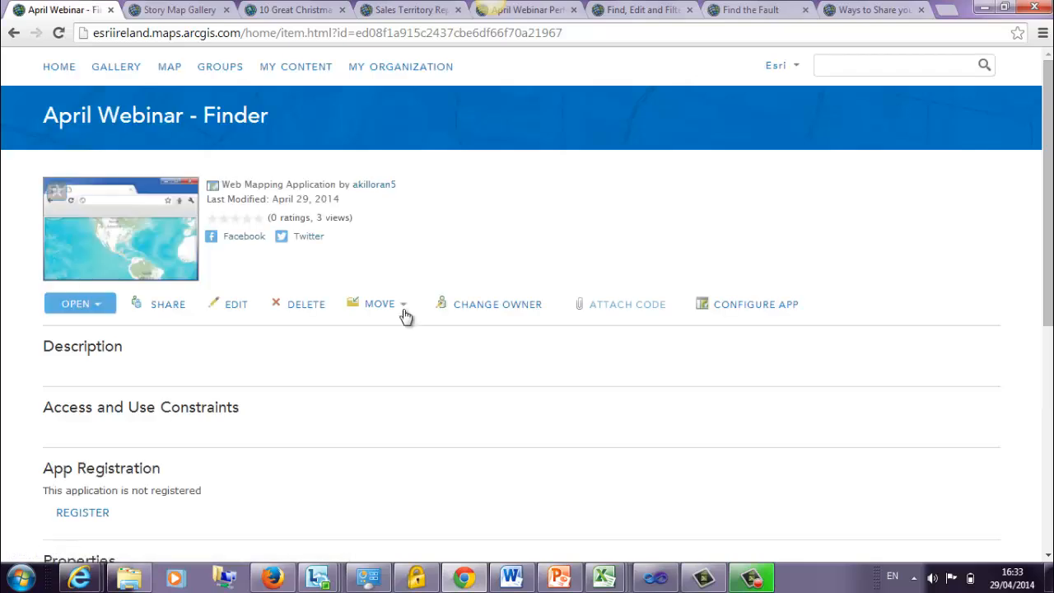
Step: Share April Webinar - Finder with Everyone and the Ways to Share your Webmaps group
left_click(166, 308)
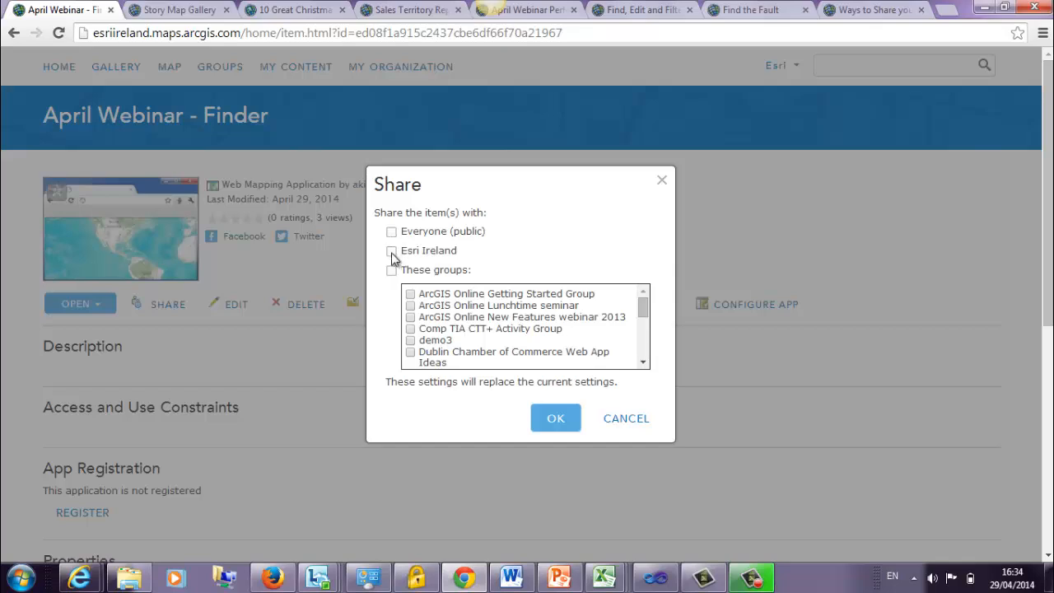
left_click(392, 233)
left_click_drag(643, 310, 503, 372)
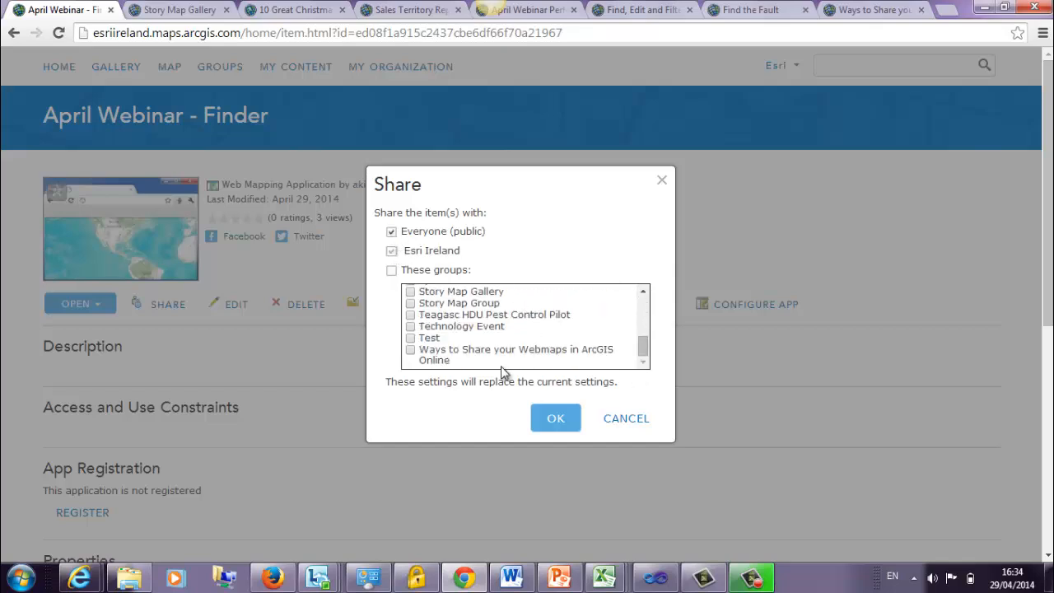
left_click(556, 422)
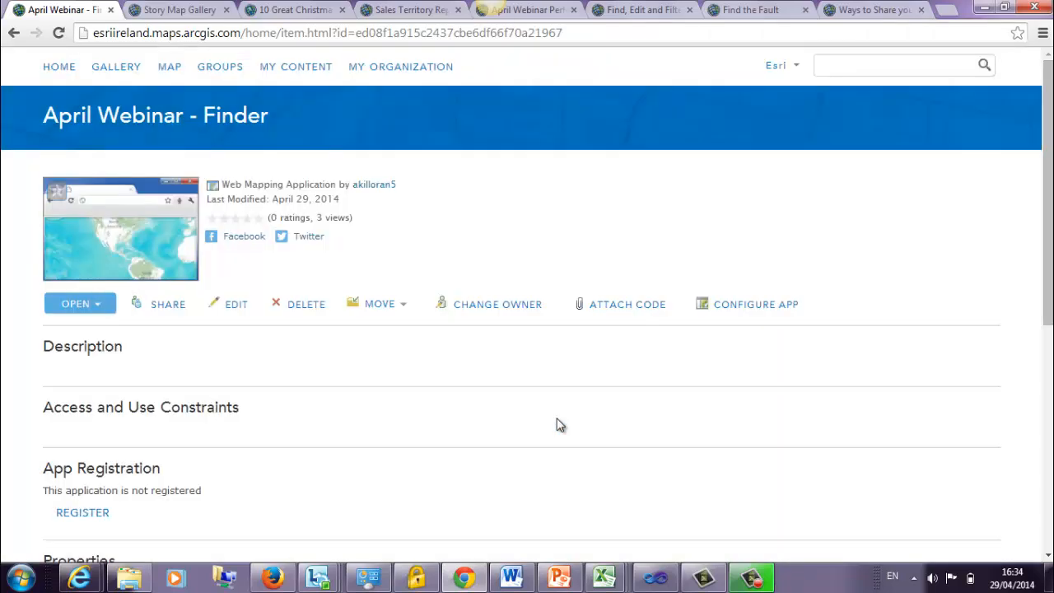
left_click(646, 17)
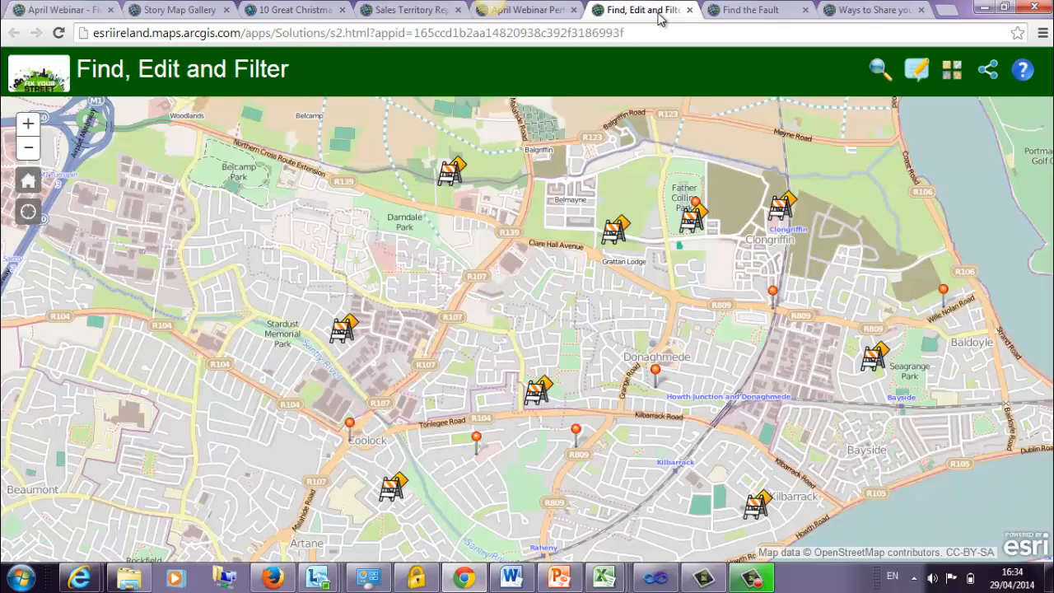
Step: Find incident 4375, then add a trial fault point near Coolock and delete it
left_click(874, 74)
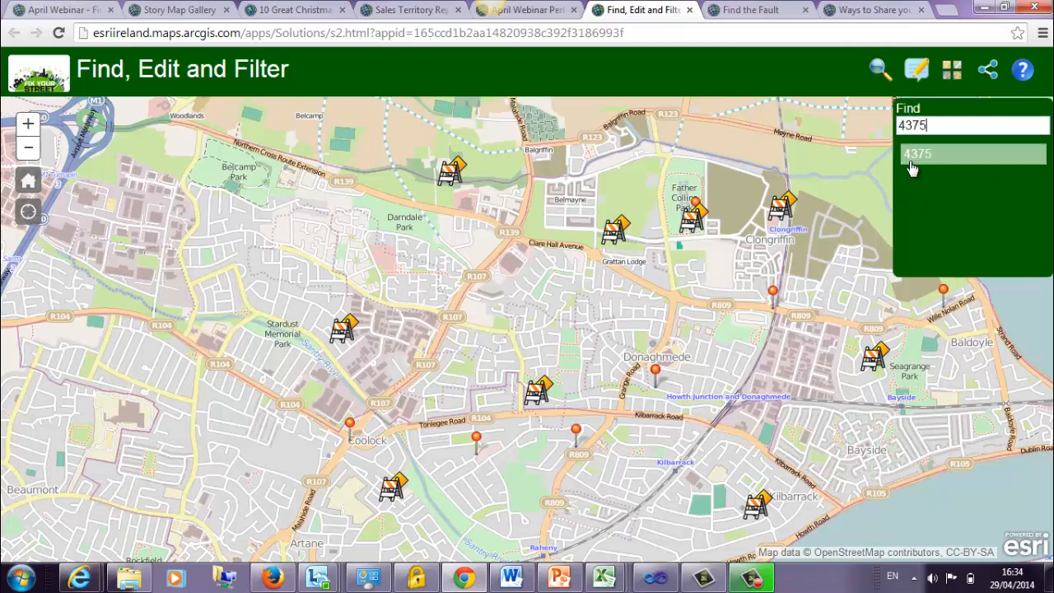
left_click(910, 164)
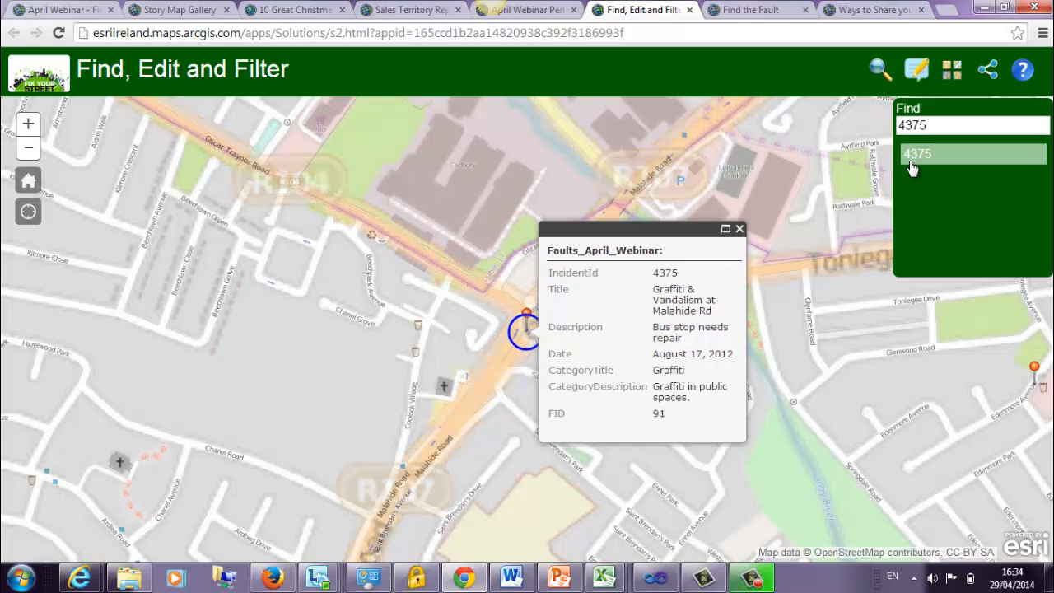
left_click(740, 228)
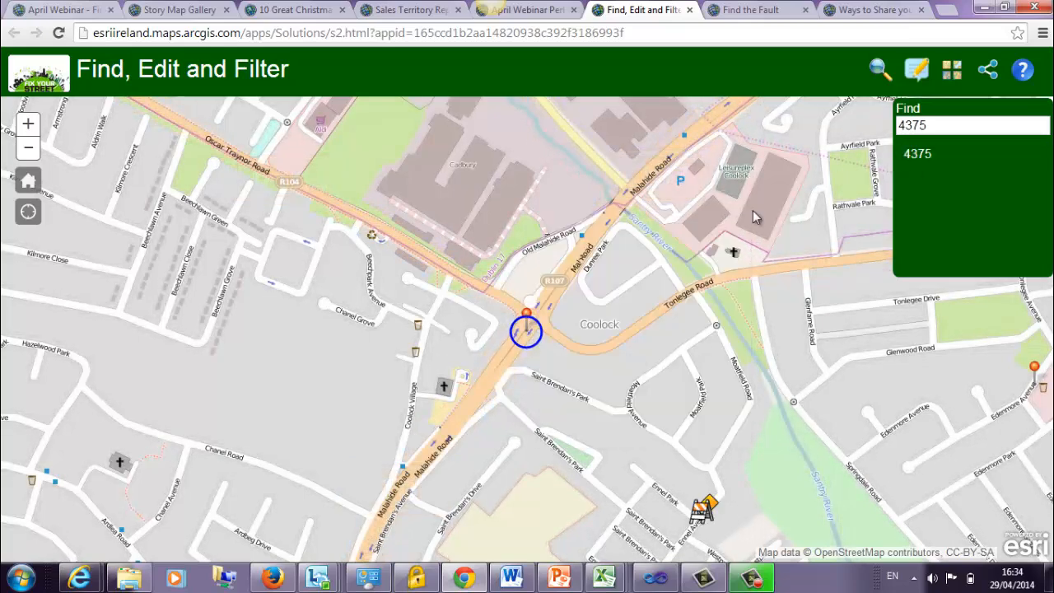
left_click(917, 73)
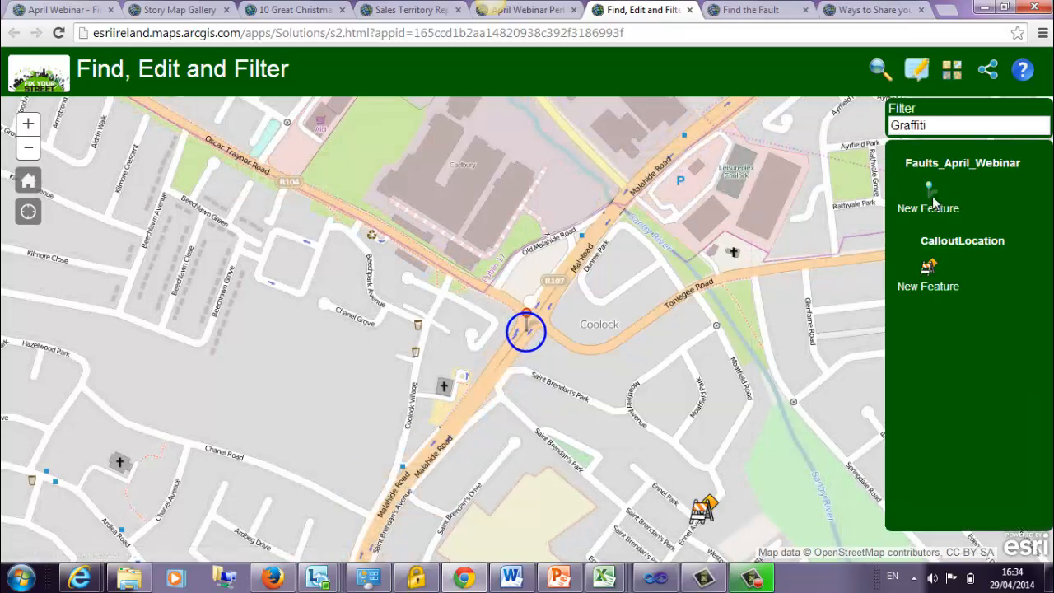
left_click(931, 191)
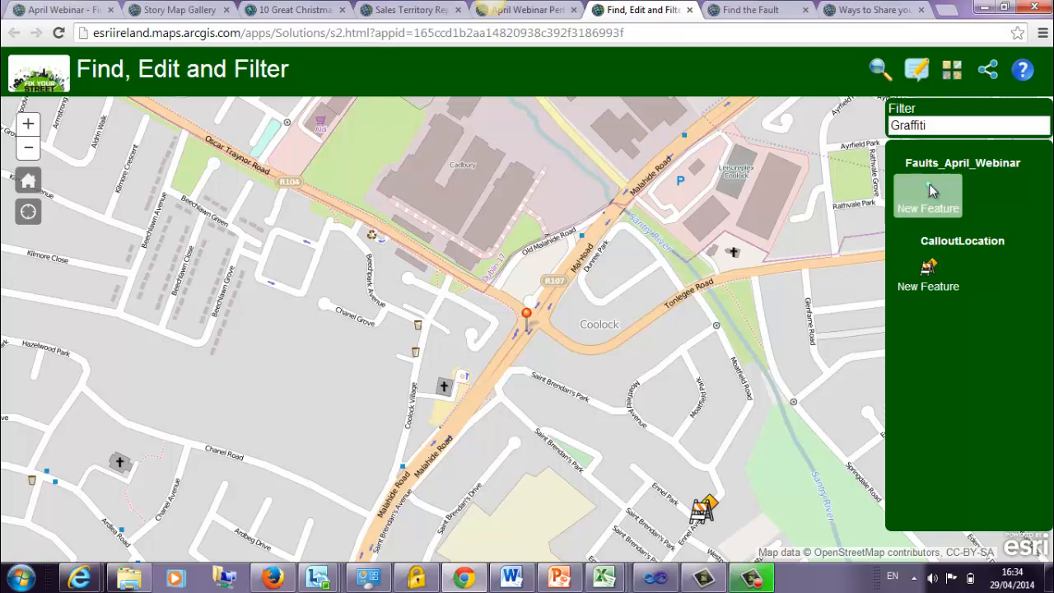
left_click(656, 306)
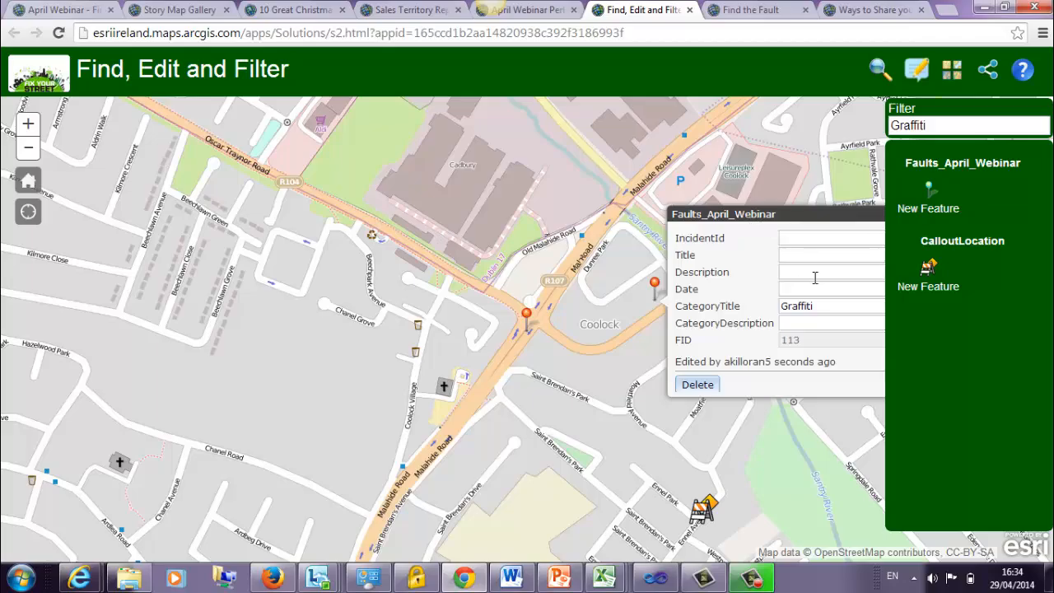
key("F11")
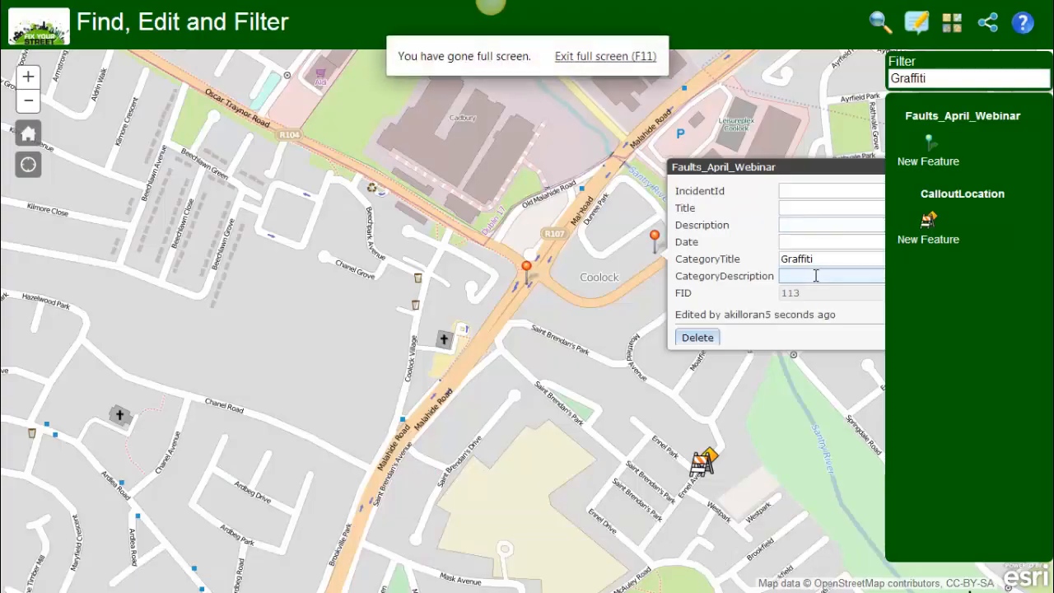
key("F11")
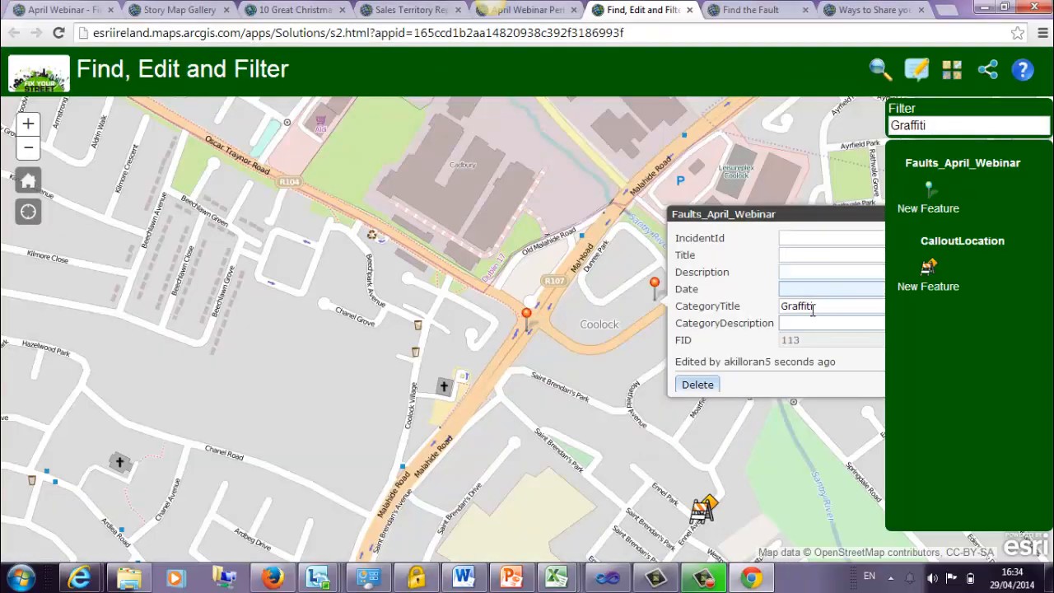
left_click(697, 385)
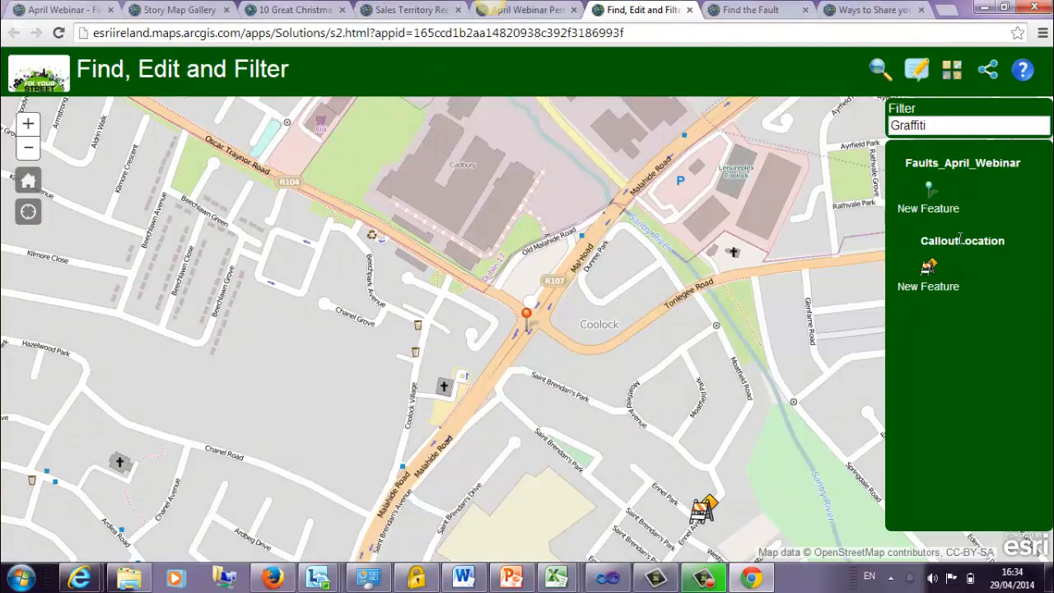
Step: Add a new fault point dated 4/9/2014 and edit the Graffiti filter value
left_click(928, 198)
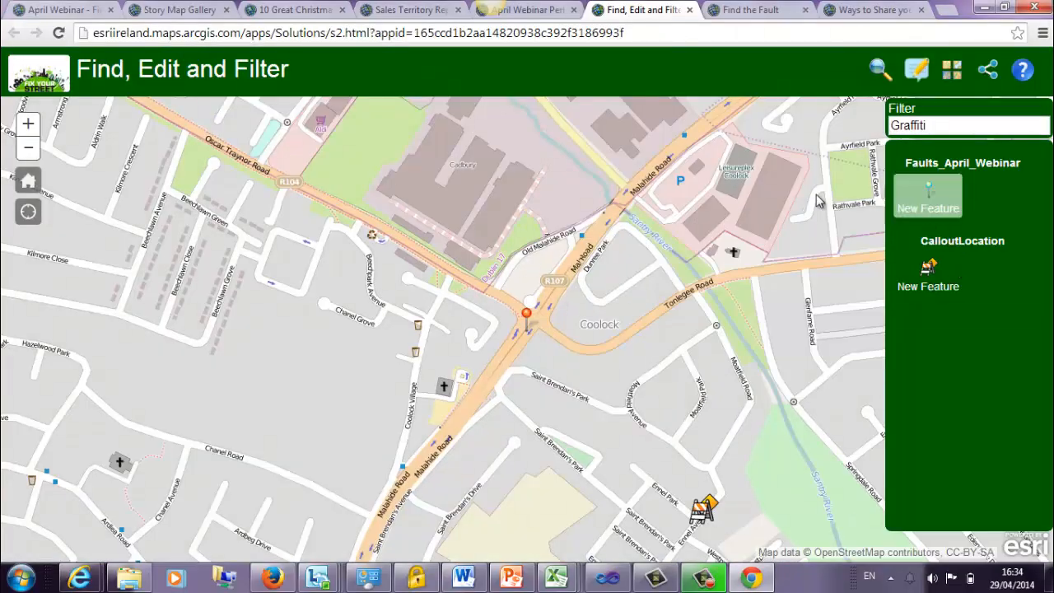
left_click(294, 296)
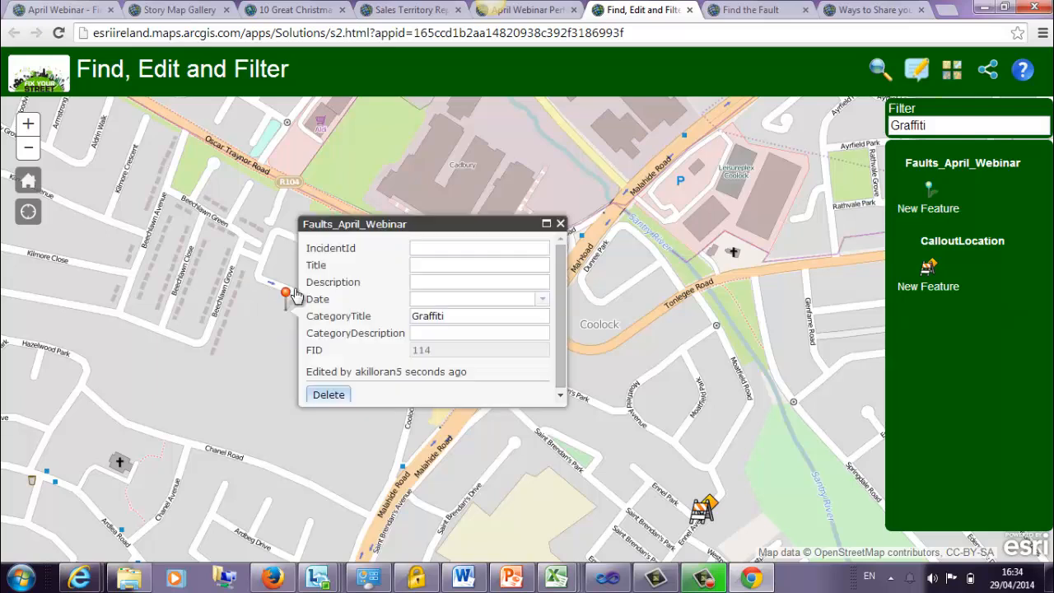
left_click(542, 298)
left_click(493, 383)
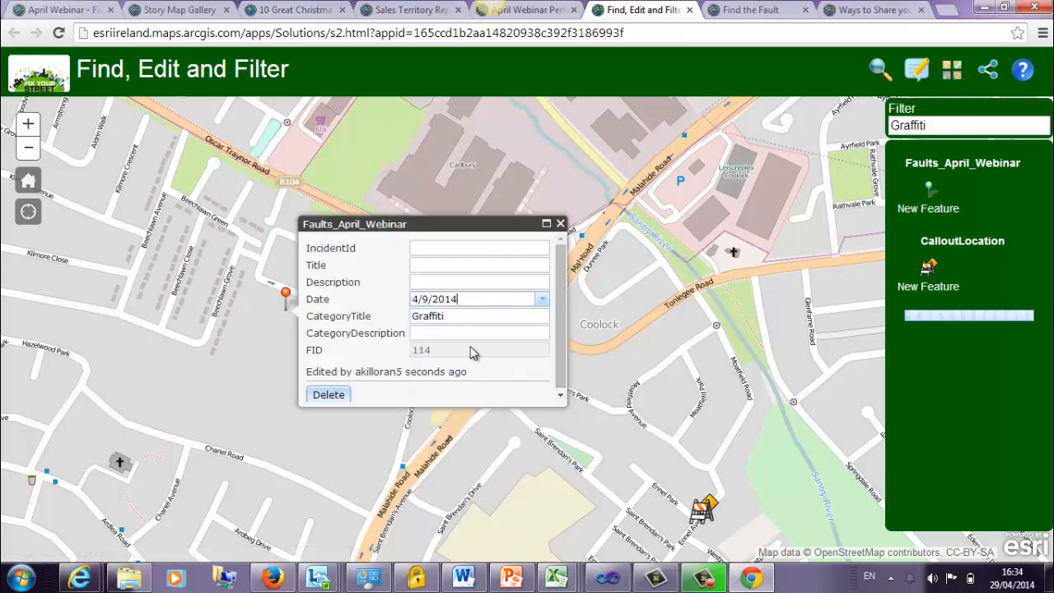
left_click(559, 223)
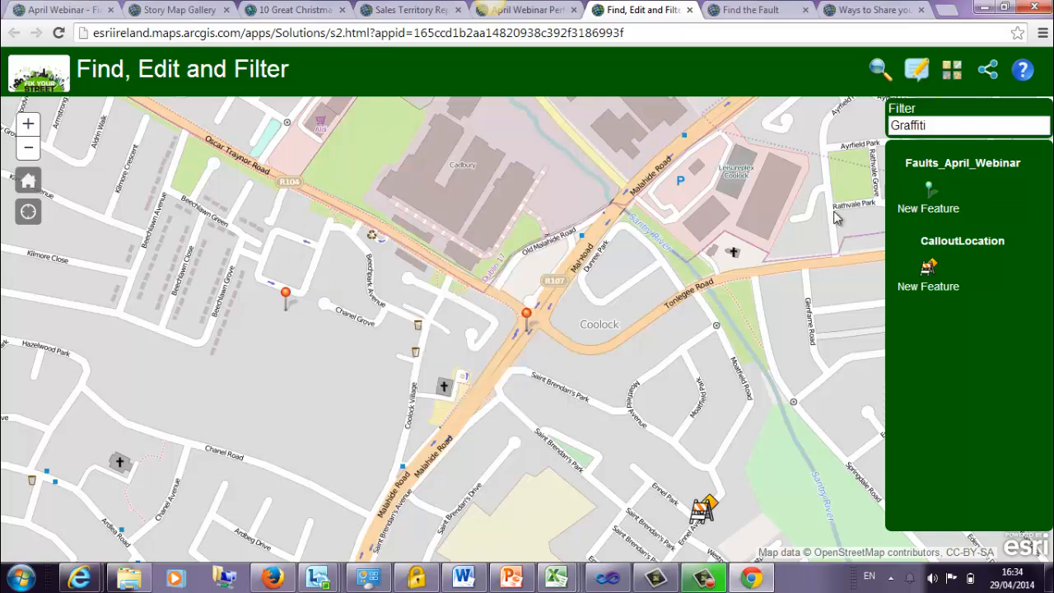
left_click(928, 124)
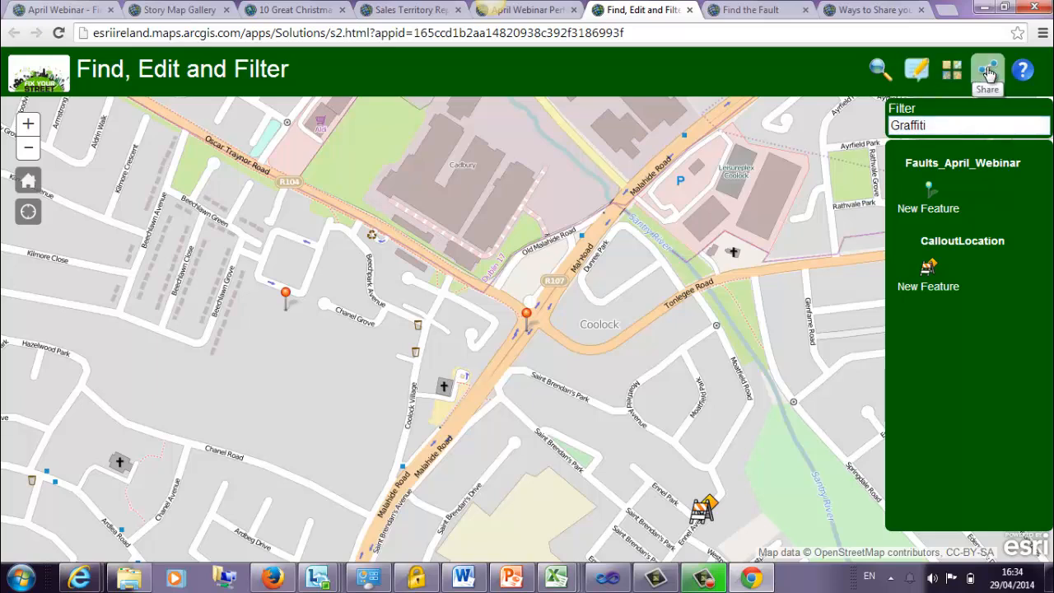
left_click(879, 71)
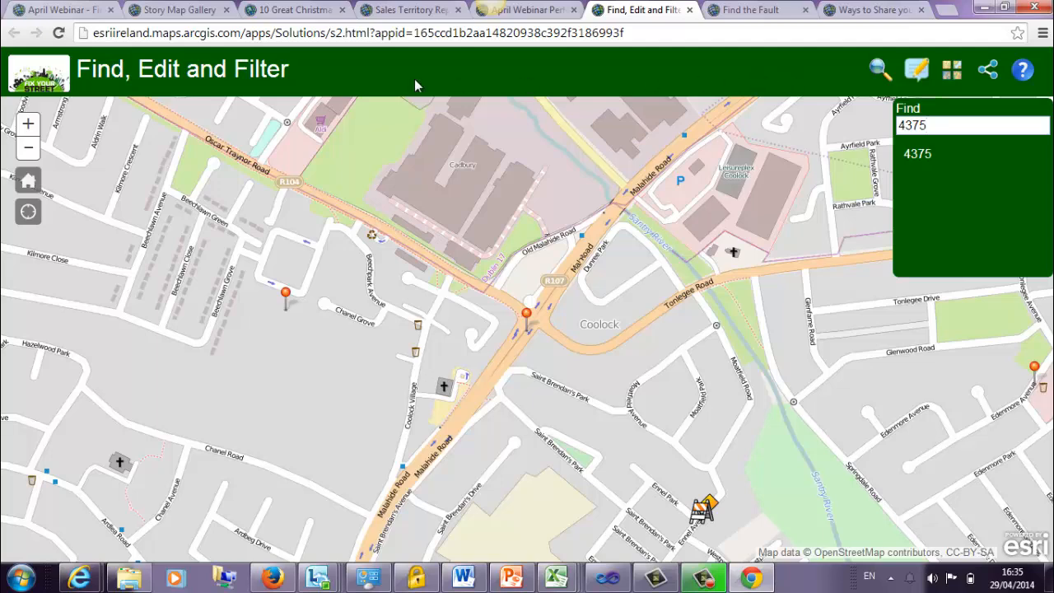
left_click(61, 10)
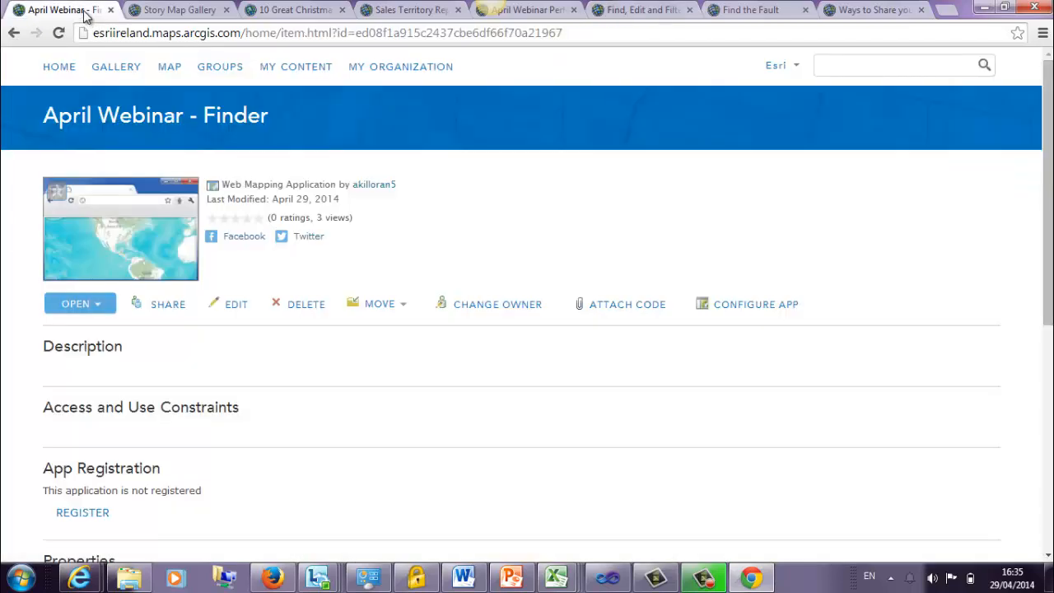
Step: Open April Webinar Perform Analysis Map from the AprilWebinar2014 folder in the map viewer
left_click(318, 73)
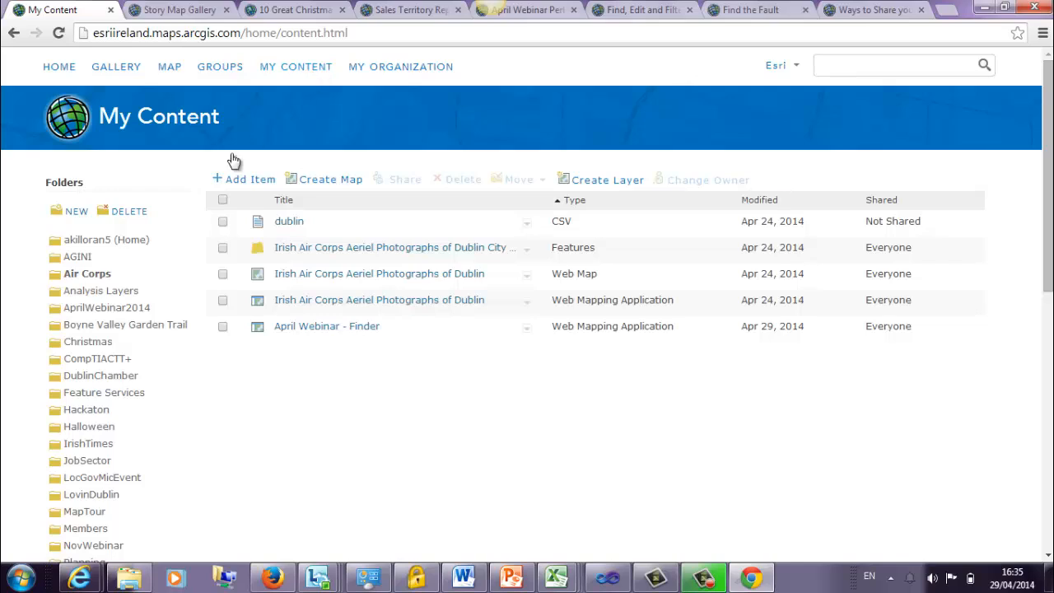
left_click(142, 309)
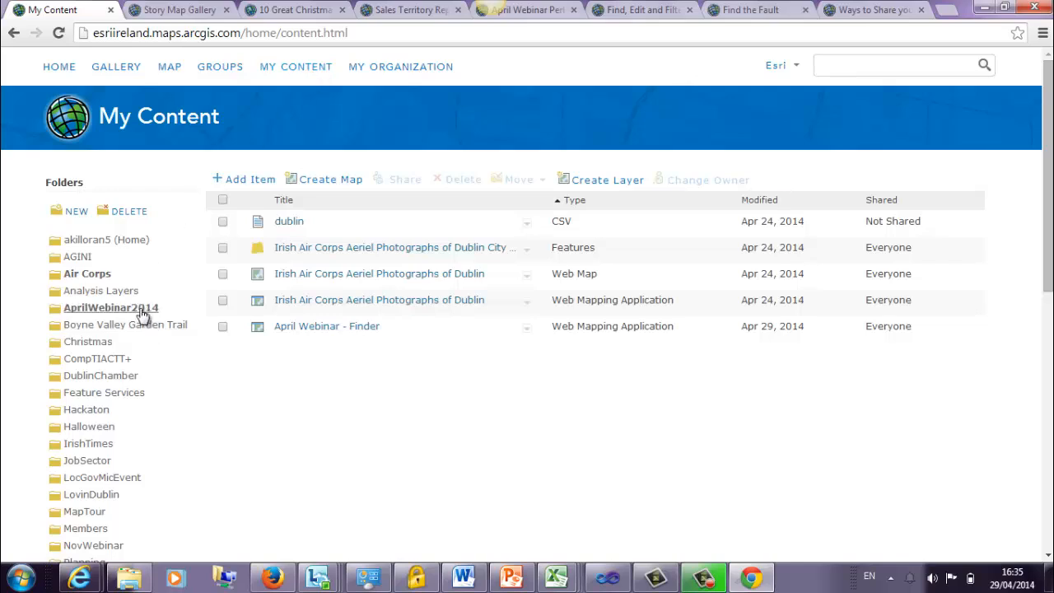
left_click(298, 303)
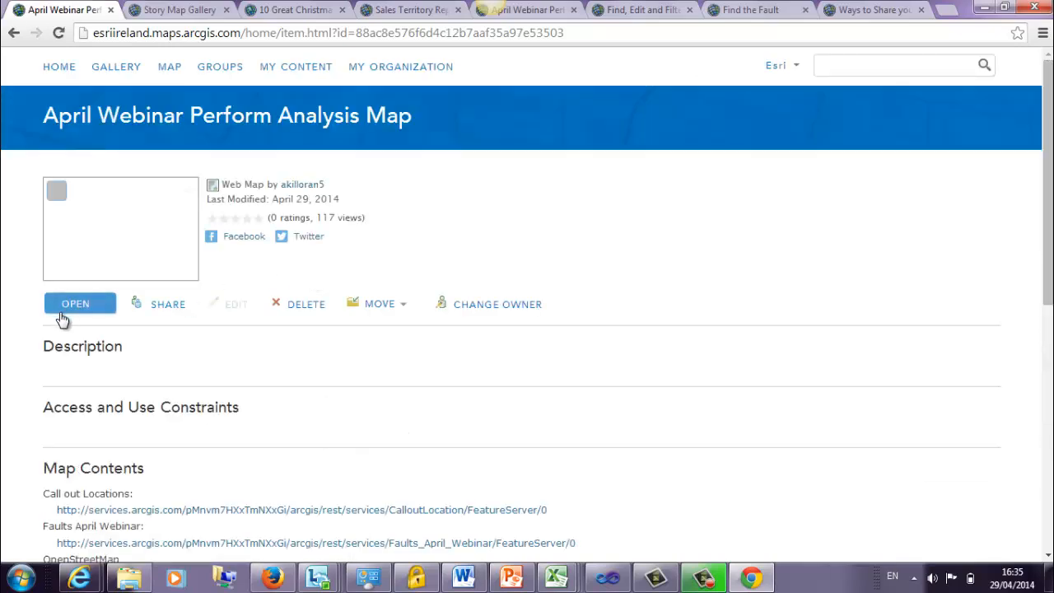
left_click(73, 303)
left_click(104, 321)
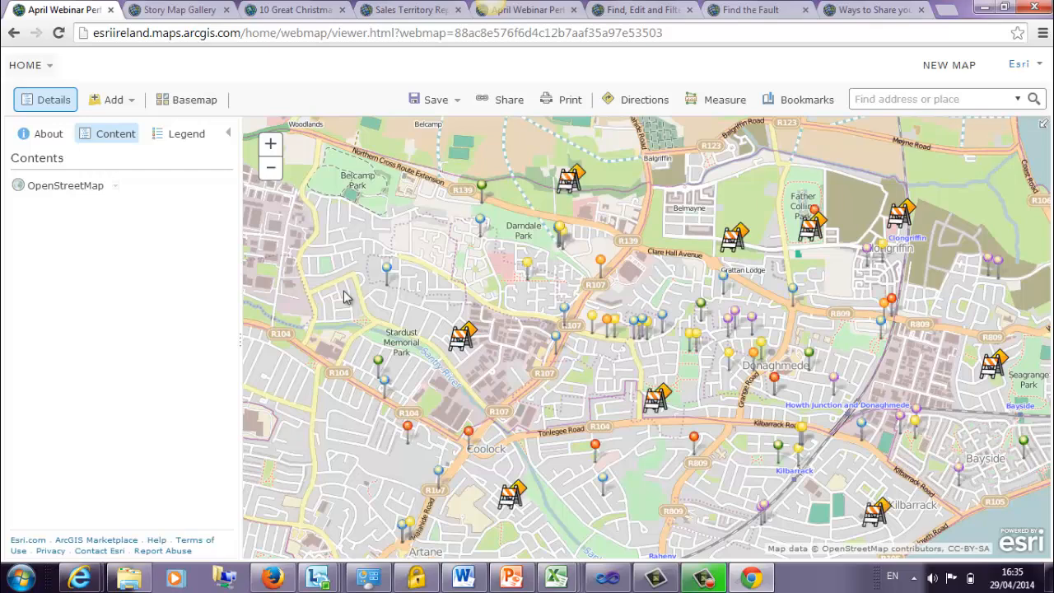
Step: Publish the map with the Find, Edit, and Filter template and go to its item page
left_click(426, 100)
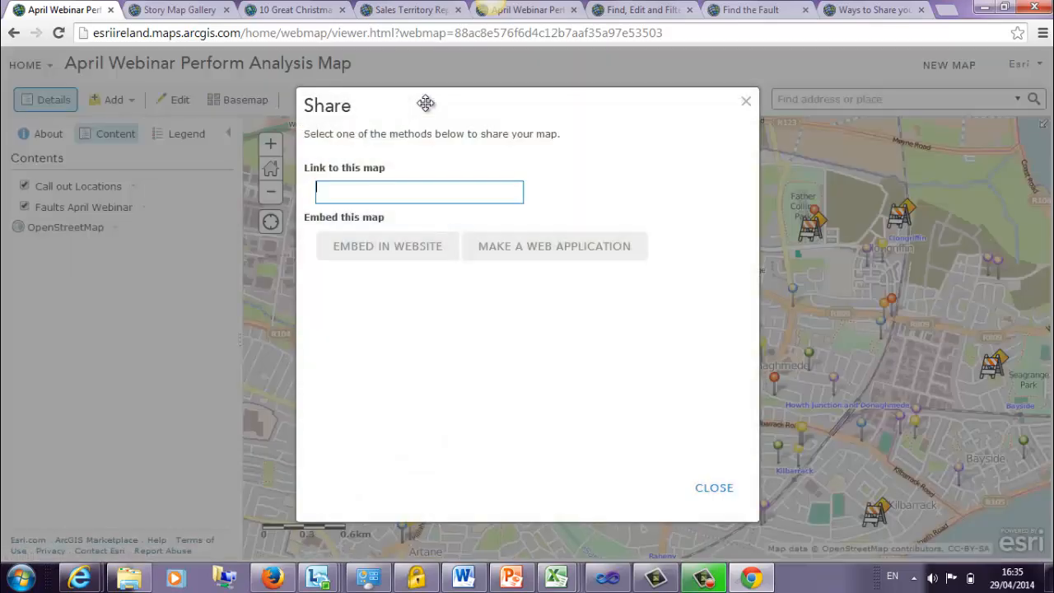
left_click(525, 422)
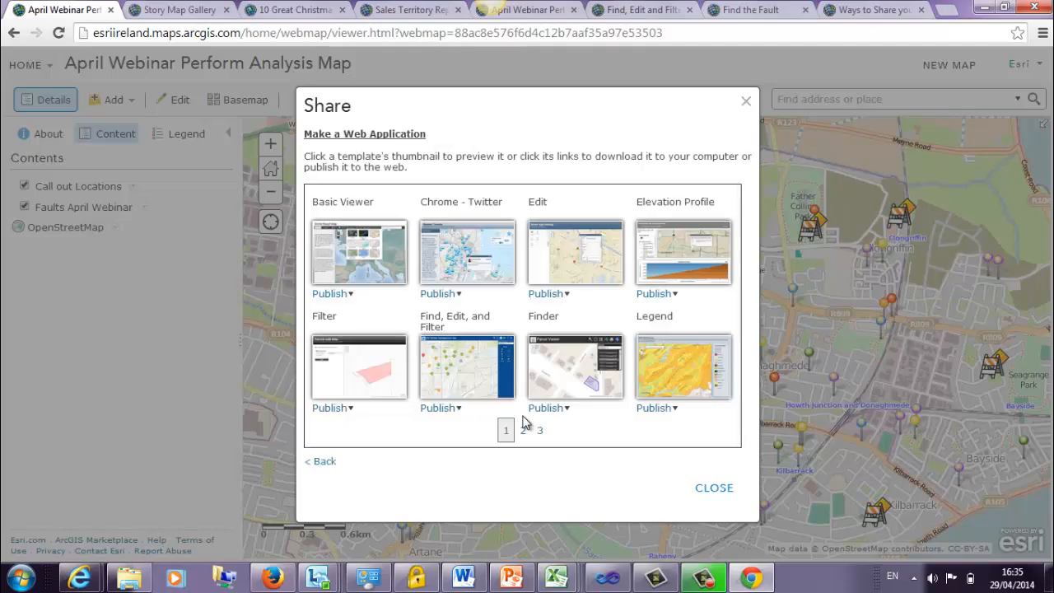
left_click(447, 409)
left_click(442, 426)
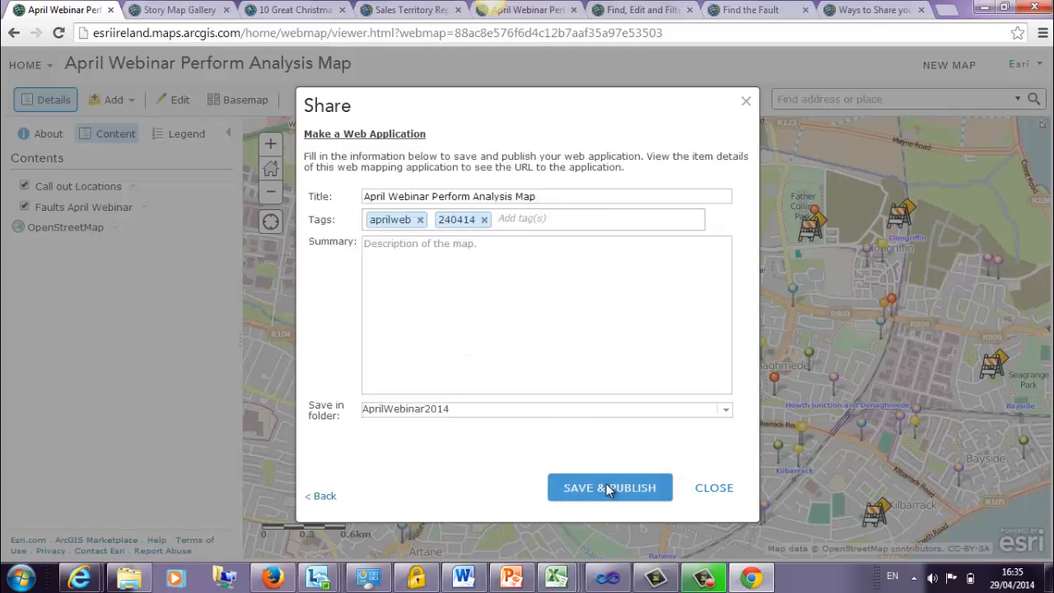
left_click(606, 486)
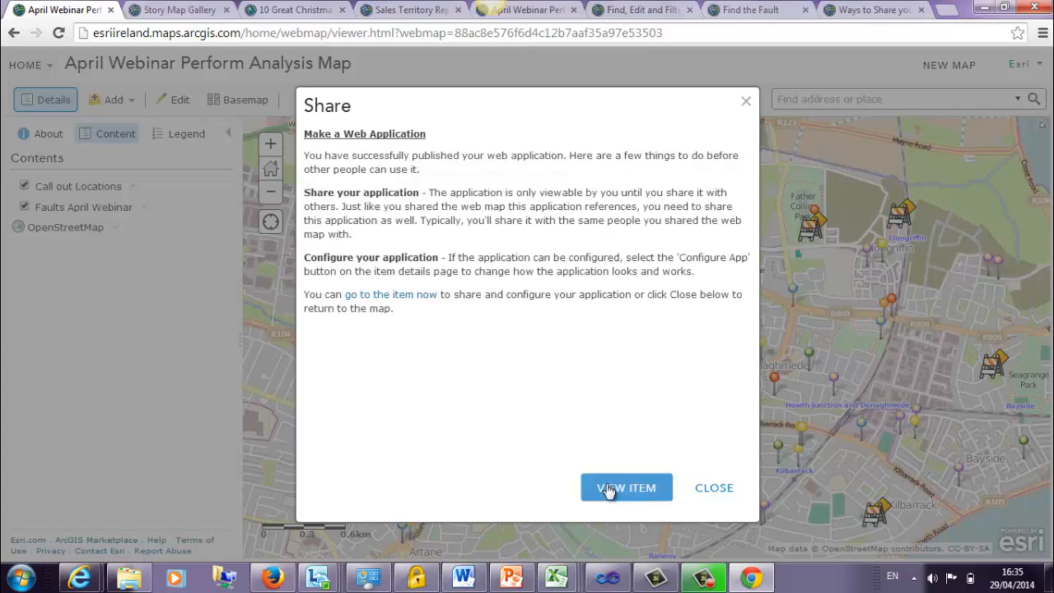
left_click(418, 296)
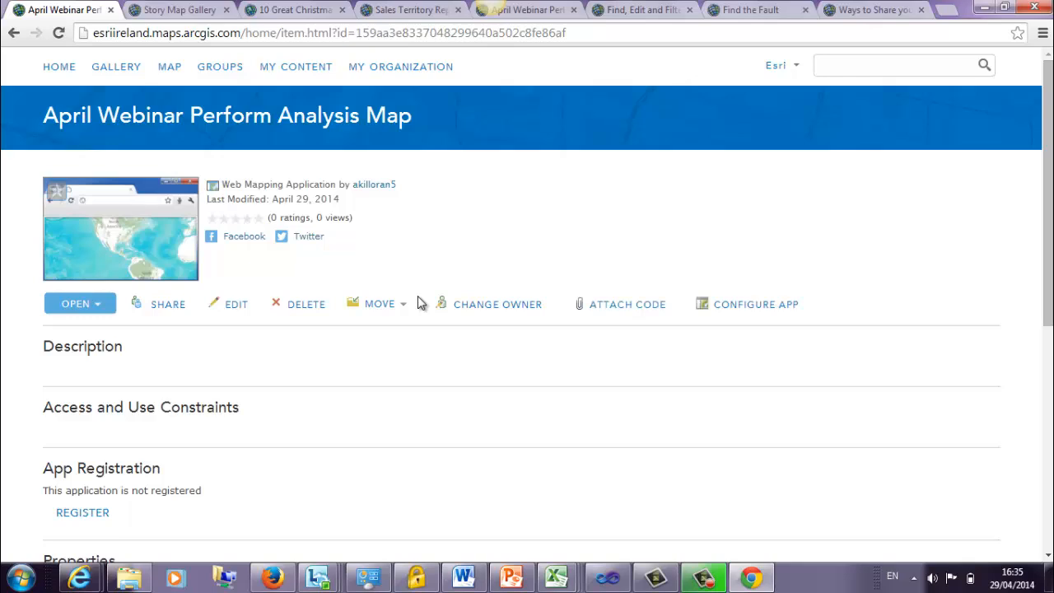
Step: Replace the app's Icon URL with the fix-your-street image address copied from Word
left_click(736, 311)
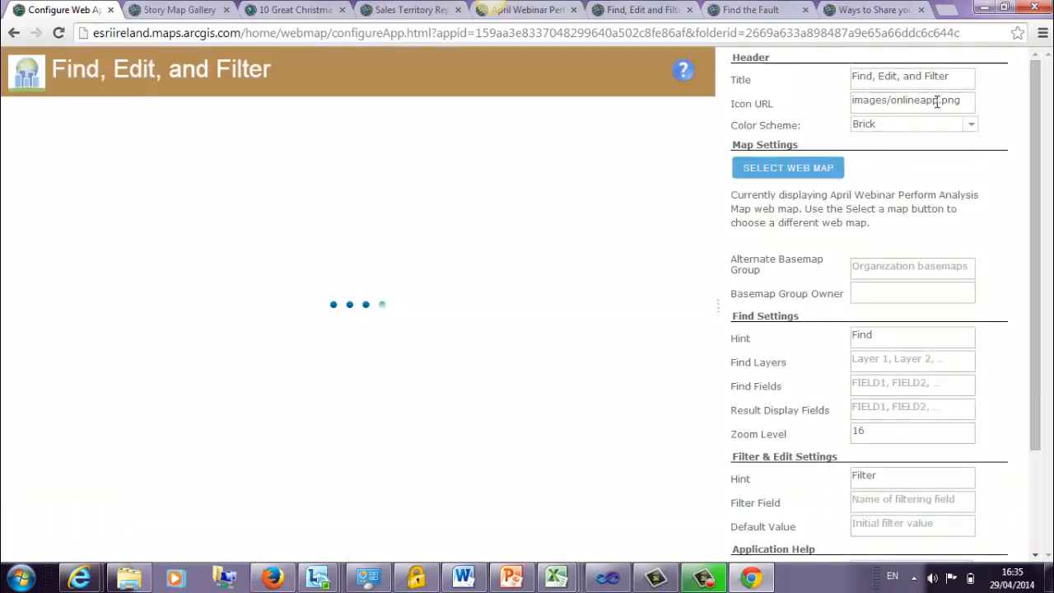
left_click_drag(946, 101, 828, 110)
key("Delete")
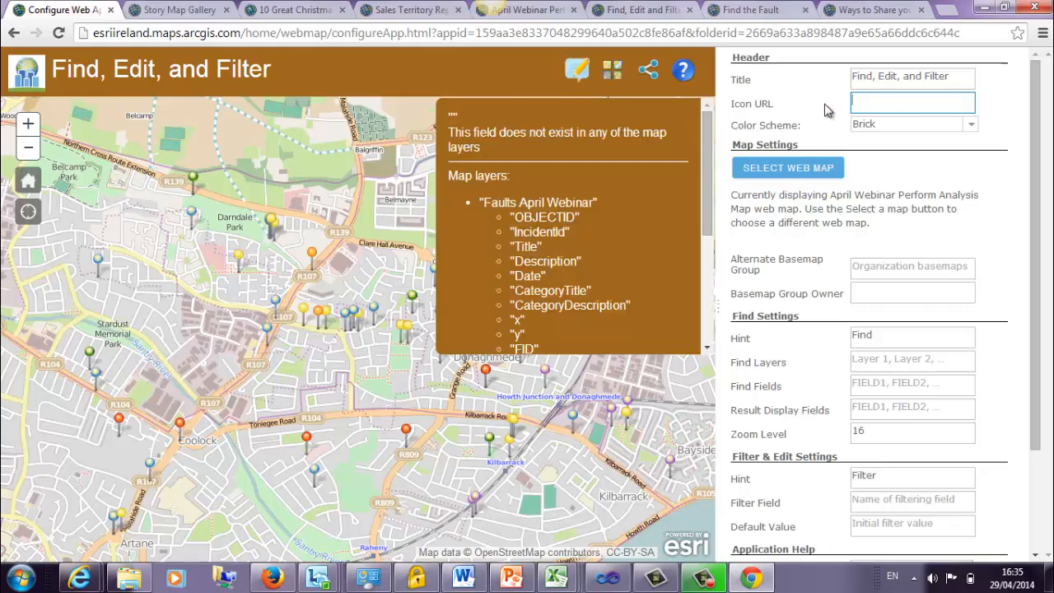
left_click(474, 583)
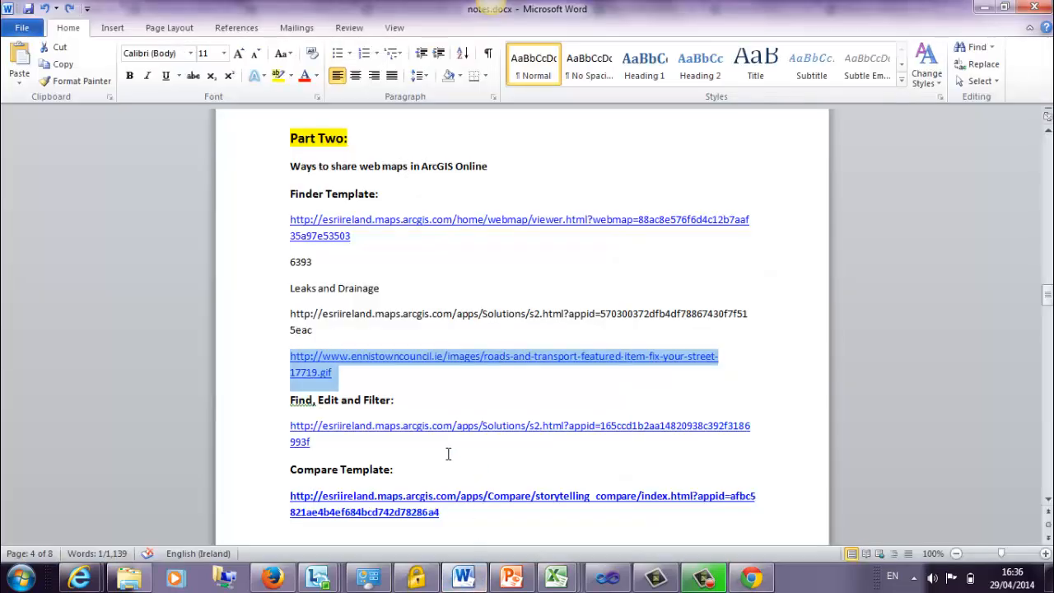
left_click(749, 578)
key("ctrl+v")
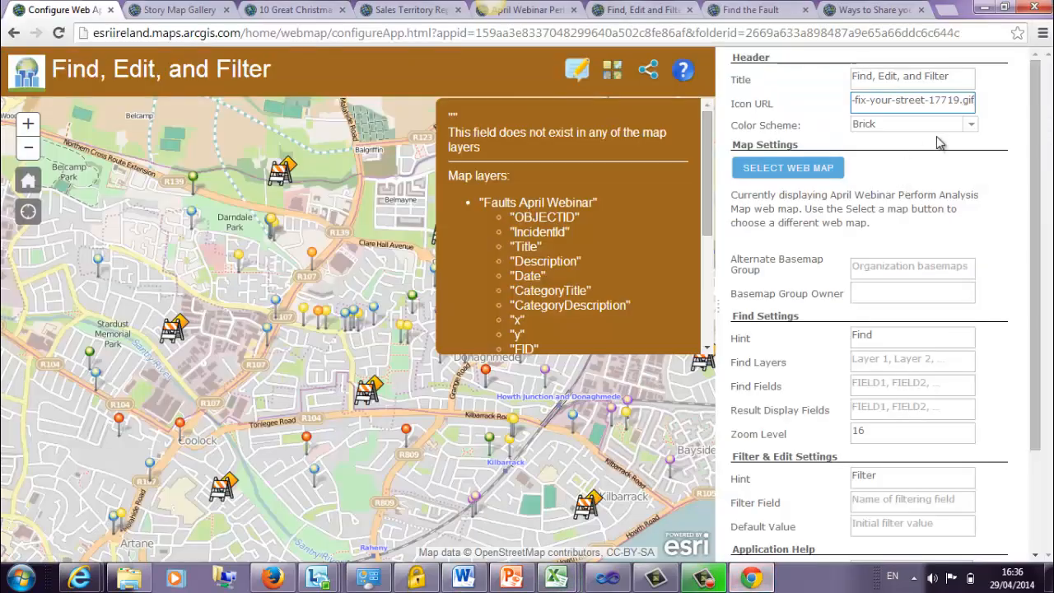
Step: Set the app's Color Scheme to Dark Green
left_click(963, 123)
left_click(905, 156)
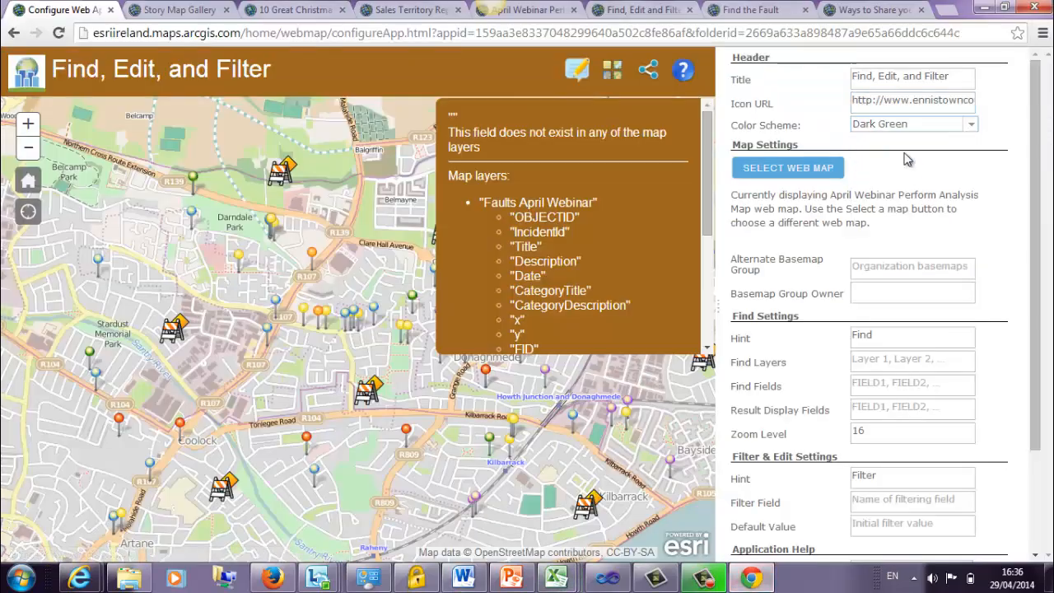
left_click_drag(1037, 241, 1023, 343)
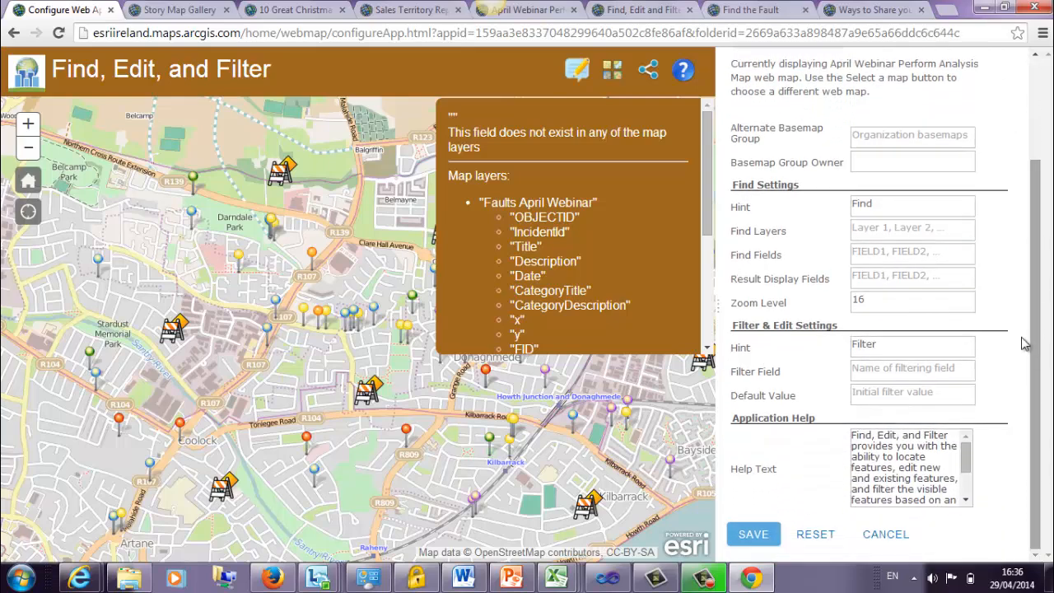
Step: Set the Find Layers to Faults April Webinar
left_click(877, 227)
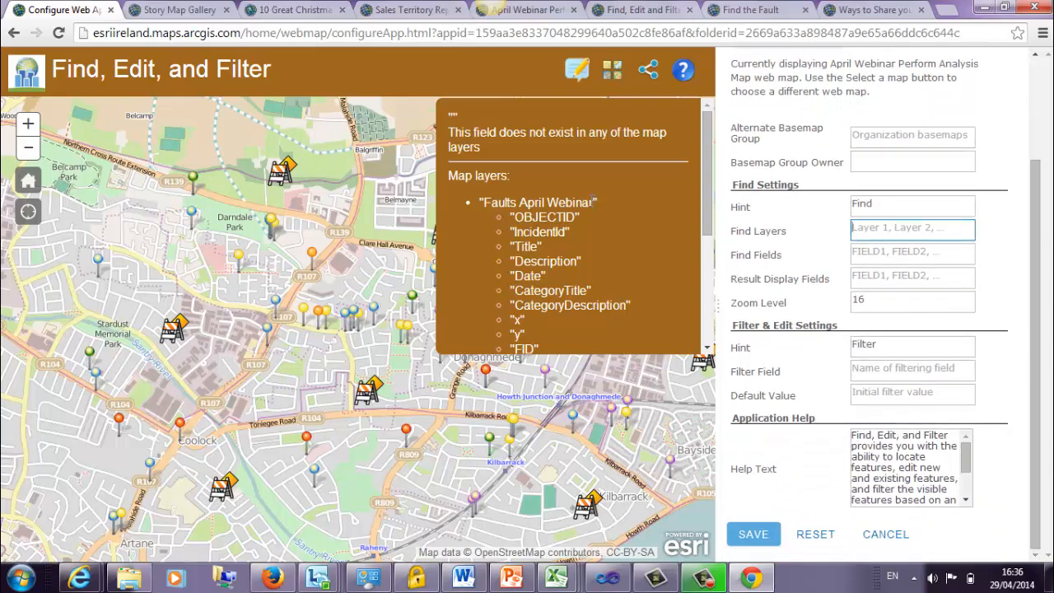
left_click_drag(594, 202, 504, 202)
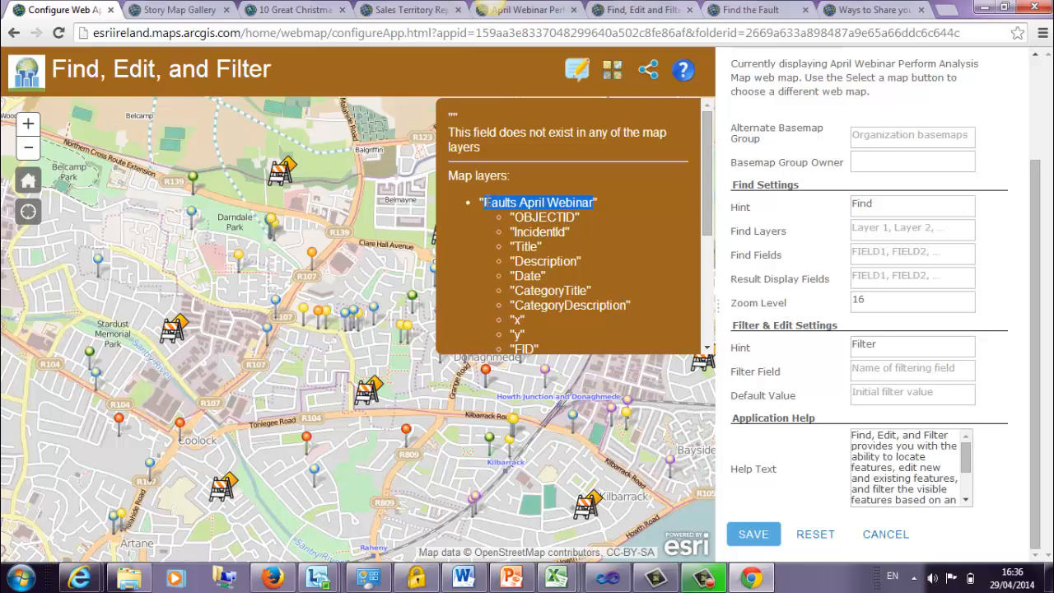
left_click(898, 227)
type("Faults April Webinar")
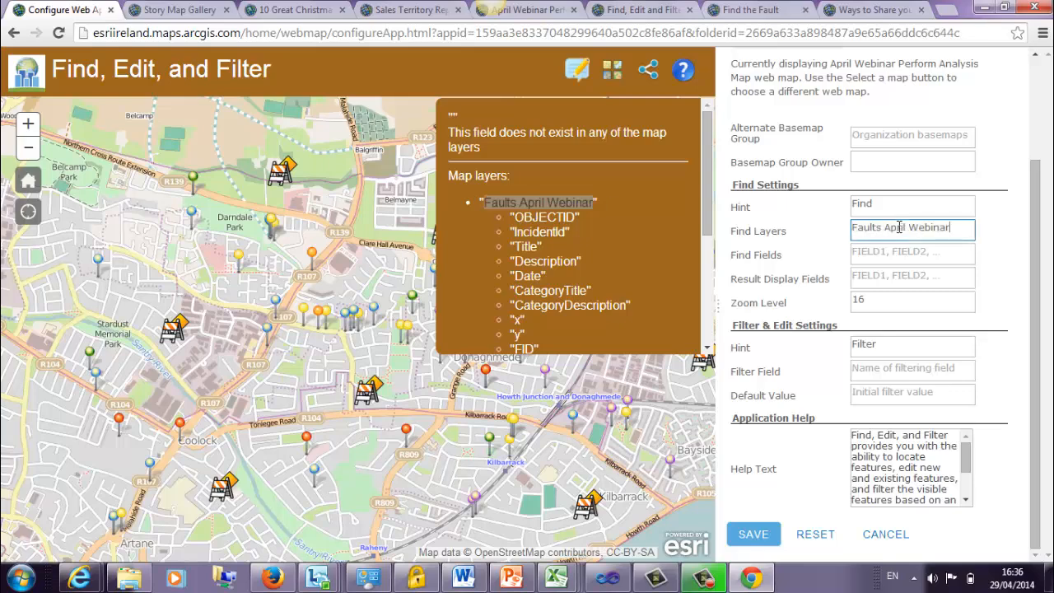
Step: Enter IncidentId and Date into the Find Fields and Result Display Fields
left_click(879, 255)
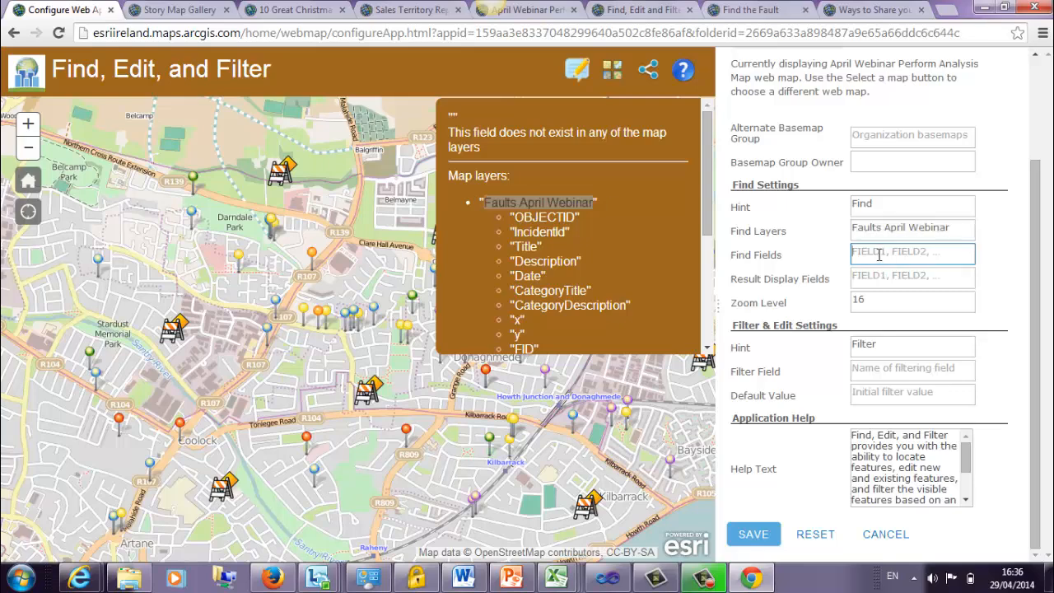
left_click(119, 421)
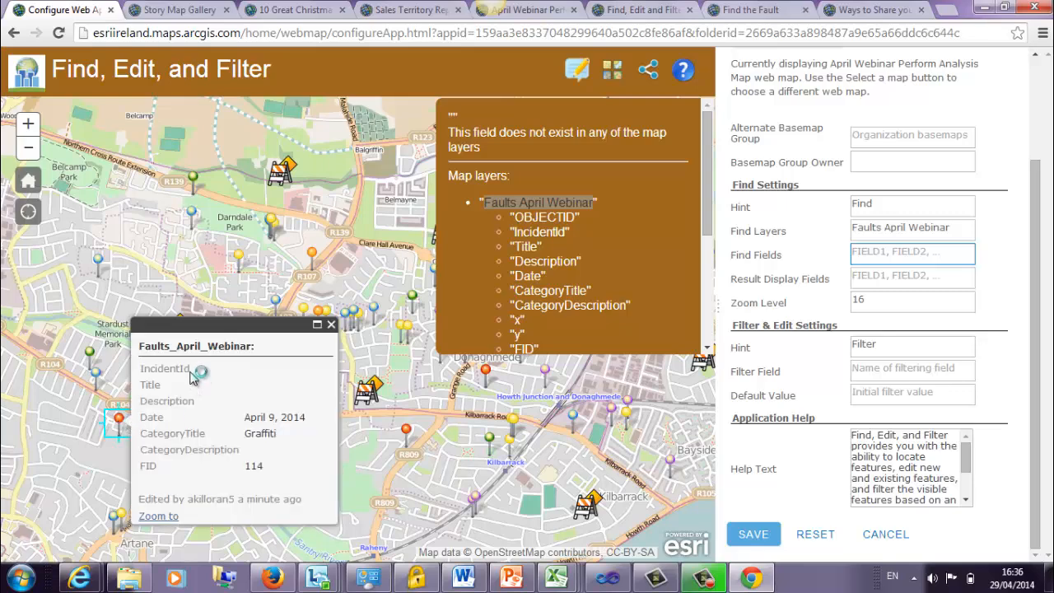
left_click_drag(190, 369, 145, 372)
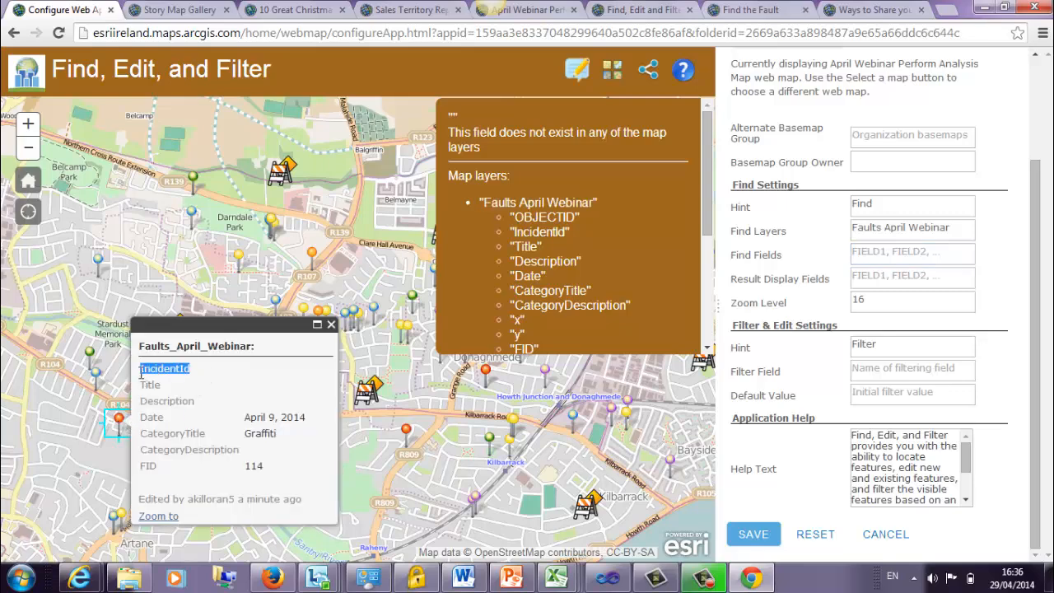
left_click(870, 269)
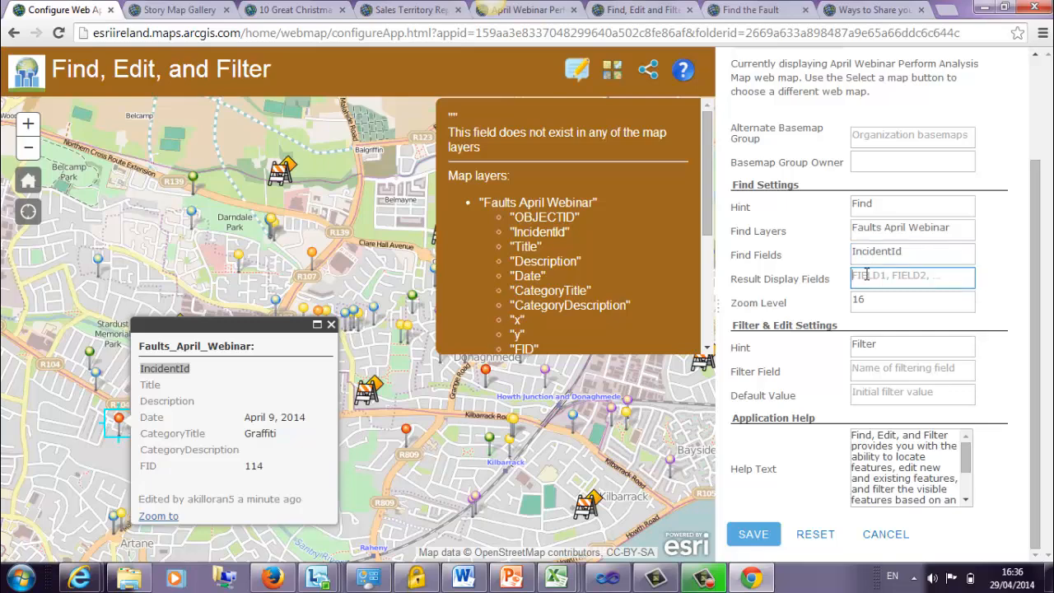
type("IncidentId")
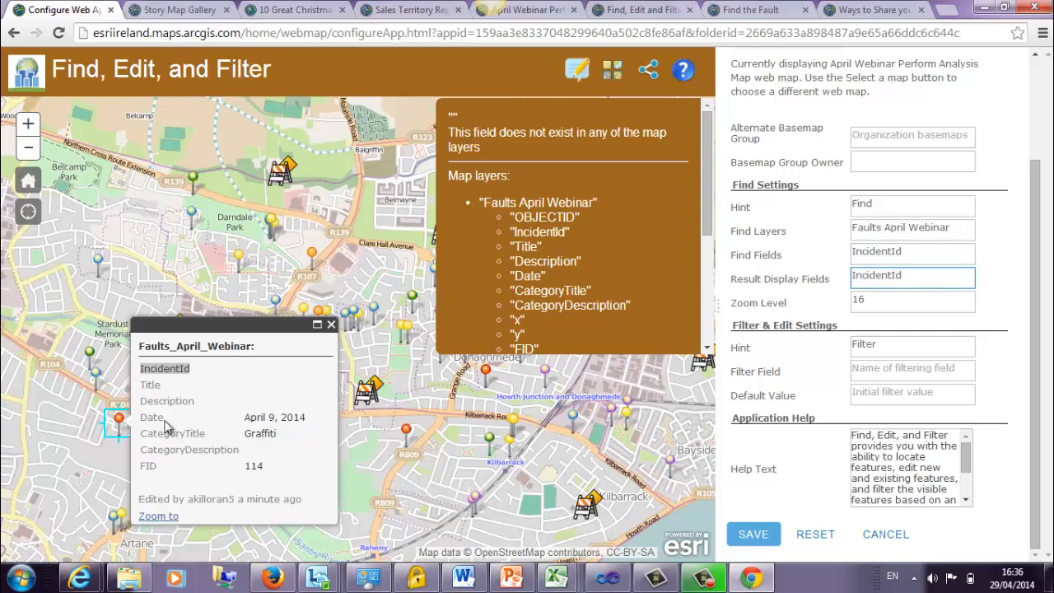
left_click_drag(164, 418, 141, 424)
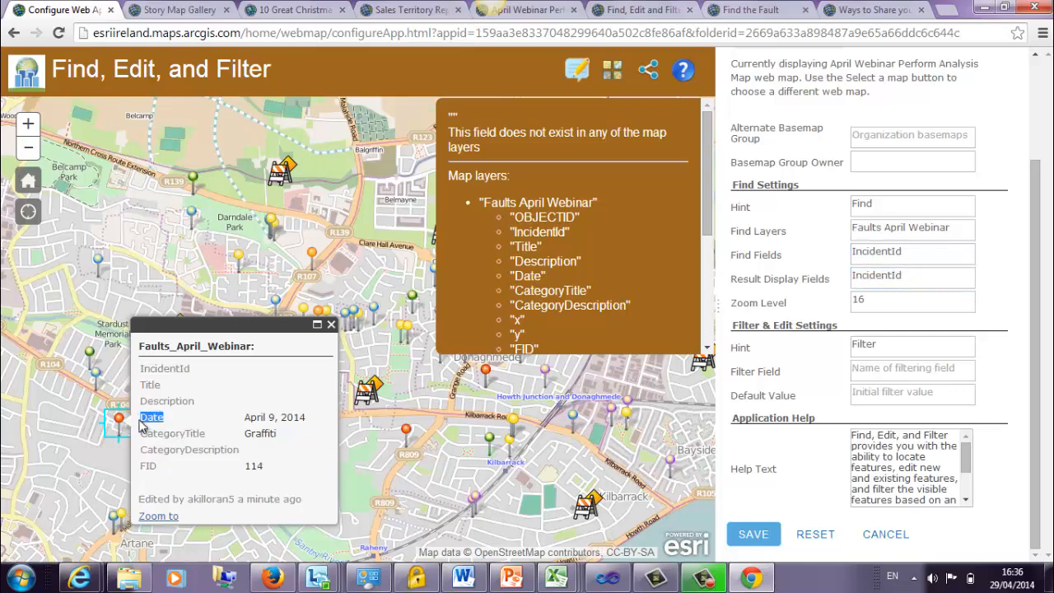
left_click(913, 255)
type(", ")
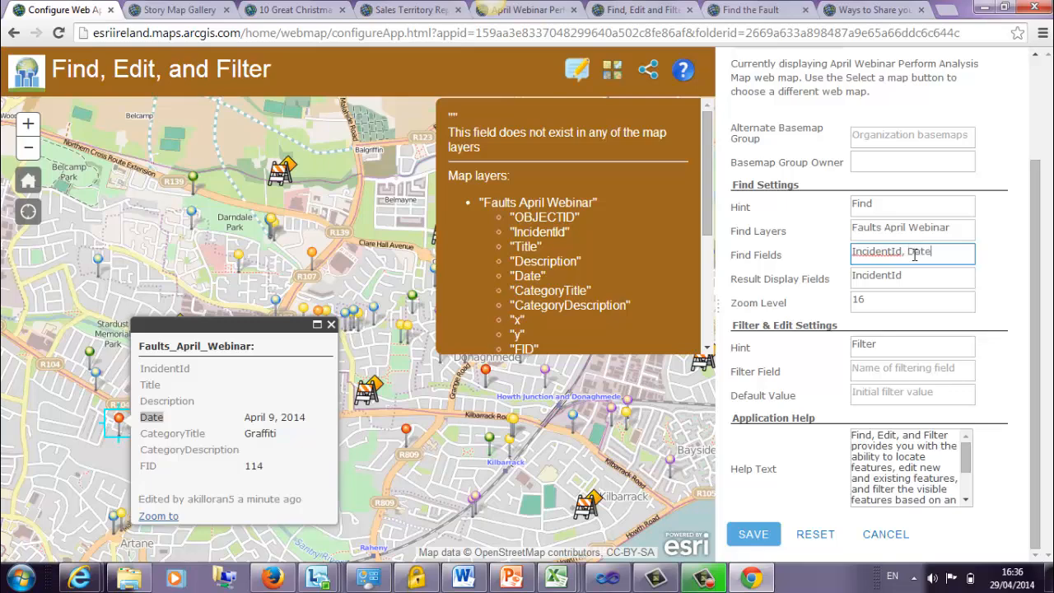
type("Date")
left_click(912, 275)
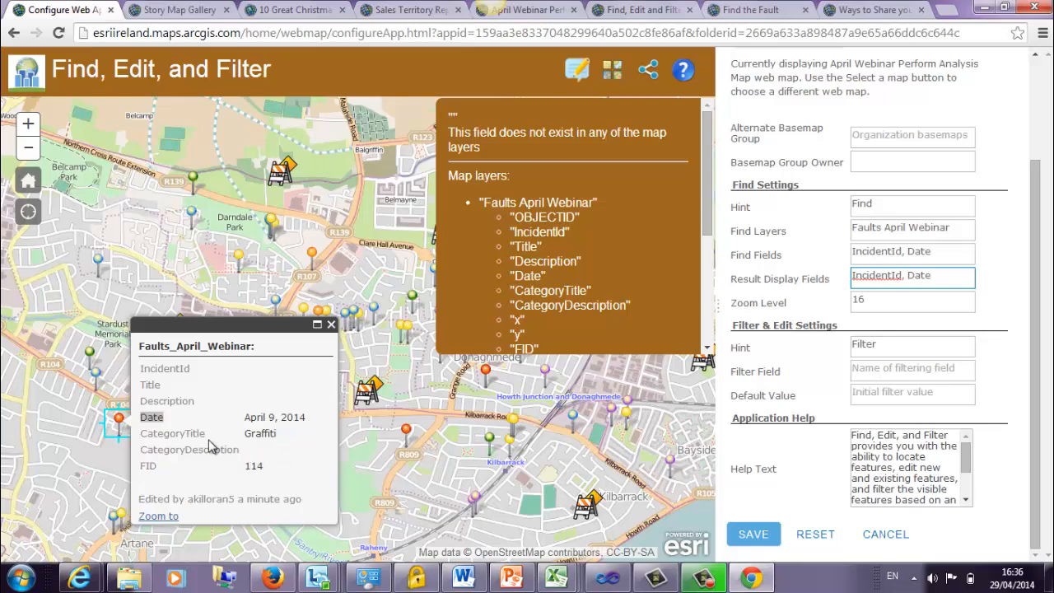
Step: Add CategoryTitle to both the Find Fields and Result Display Fields
left_click_drag(203, 436, 146, 437)
key("ctrl+c")
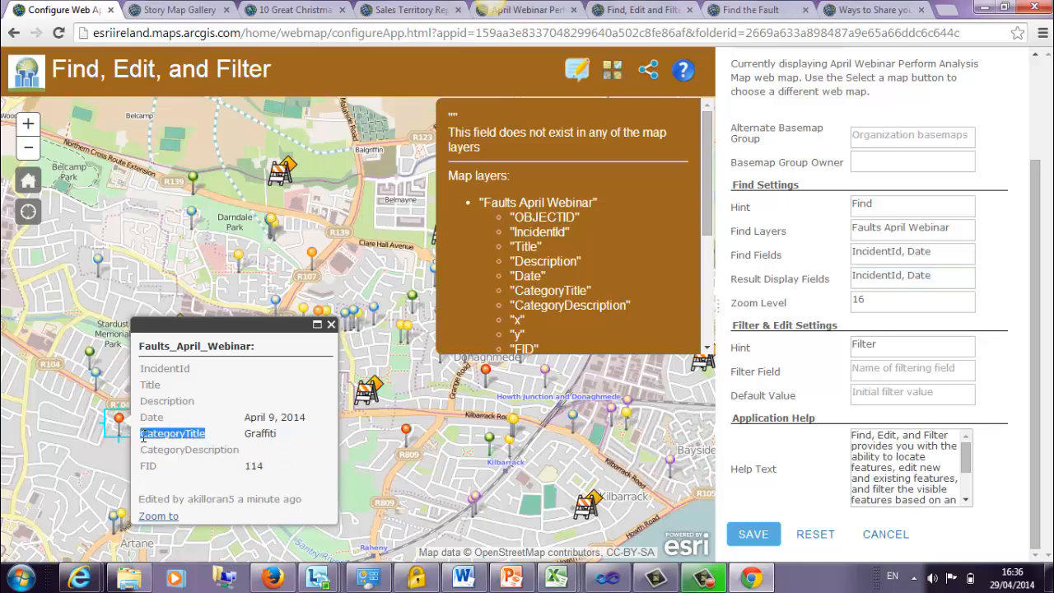
left_click(944, 251)
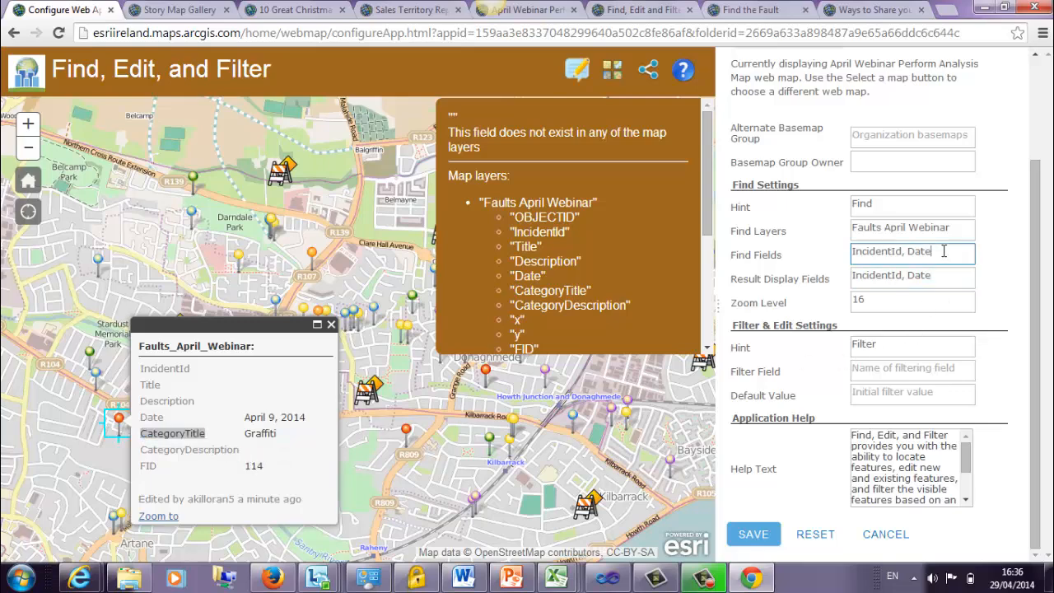
type(",")
key("ctrl+v")
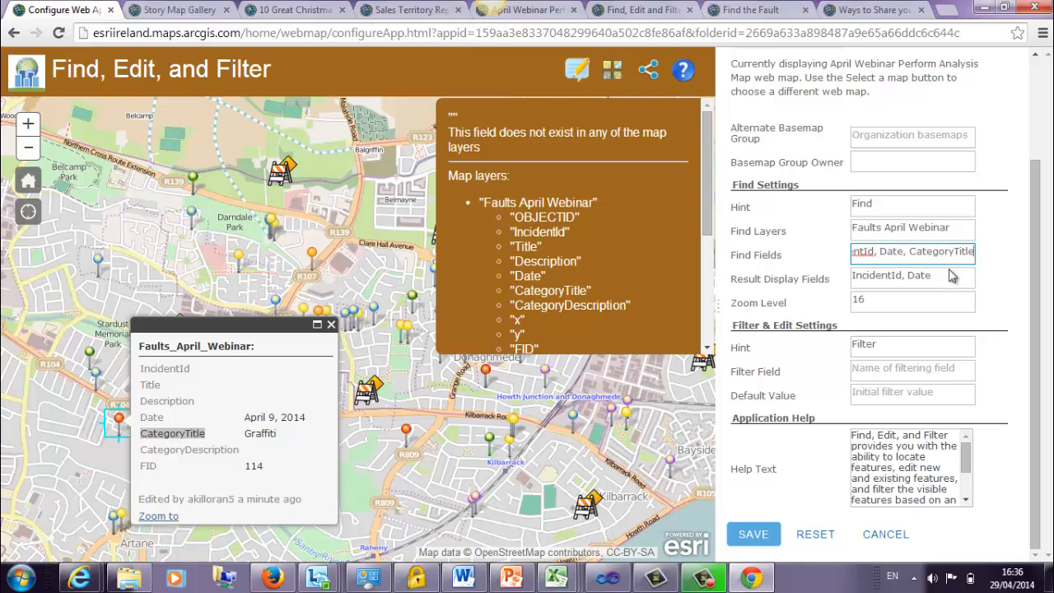
left_click(951, 275)
type(",")
key("ctrl+v")
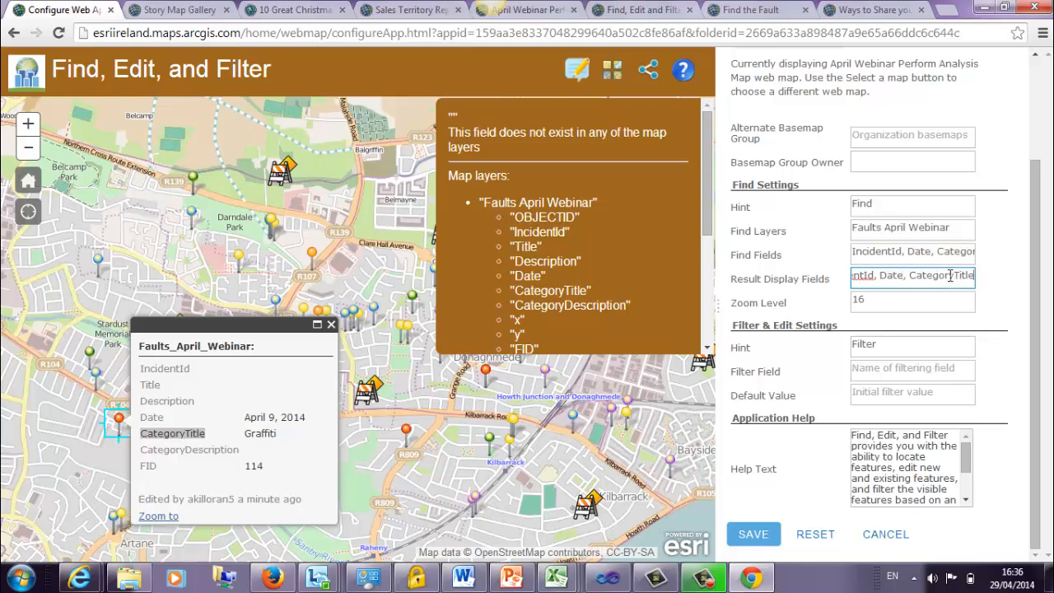
left_click(1040, 290)
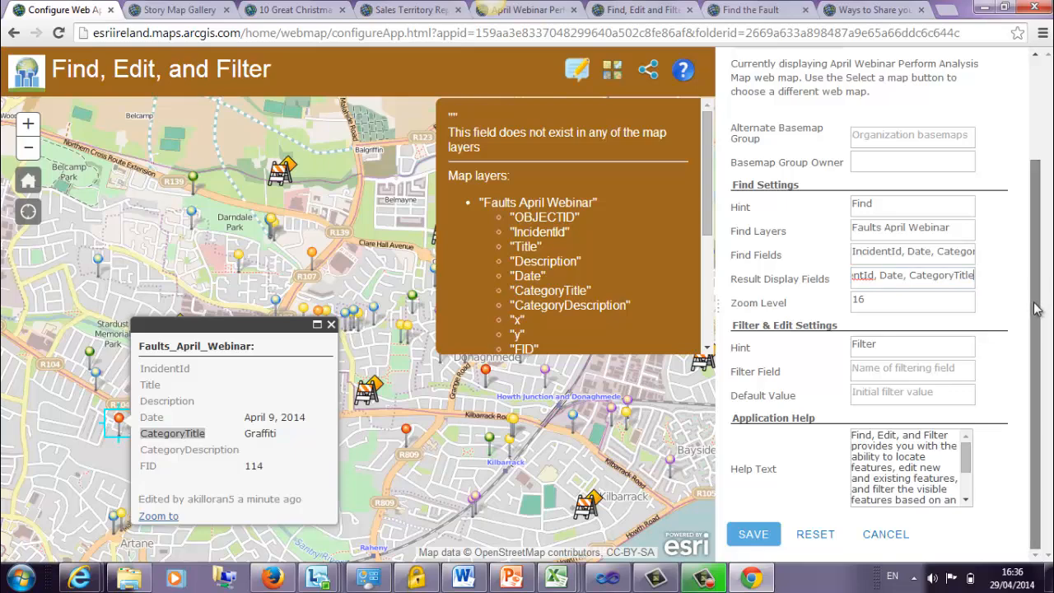
Step: Set the Filter Field to CategoryTitle with default value Graffiti
left_click(885, 367)
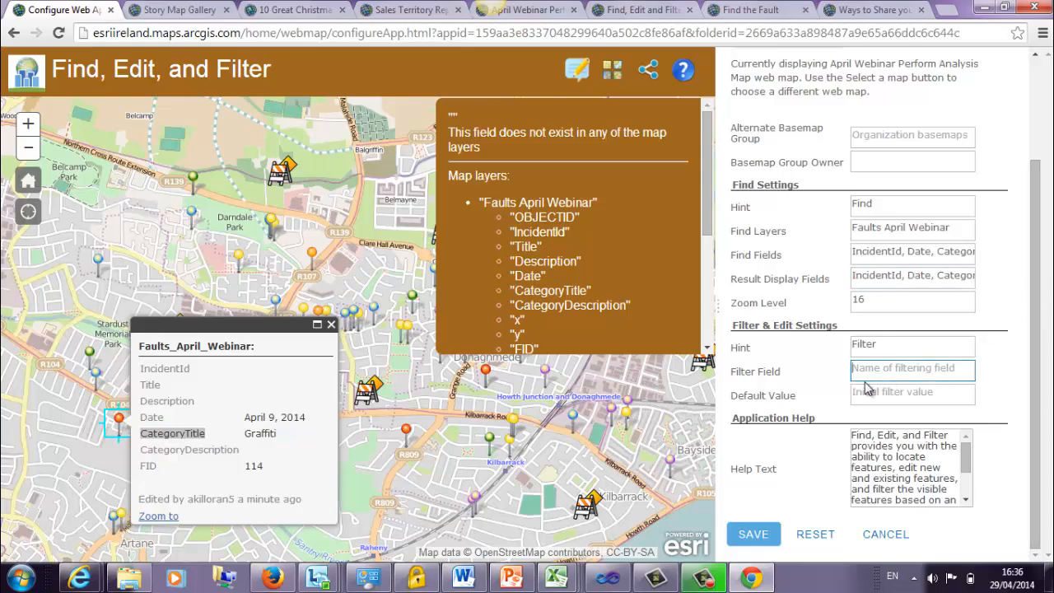
key("ctrl+v")
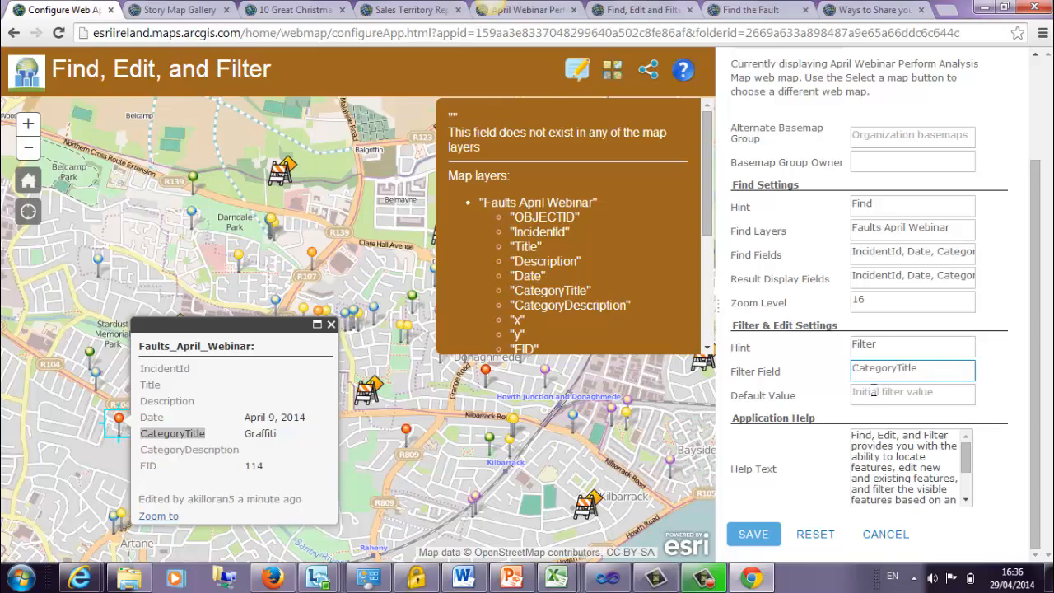
left_click(874, 396)
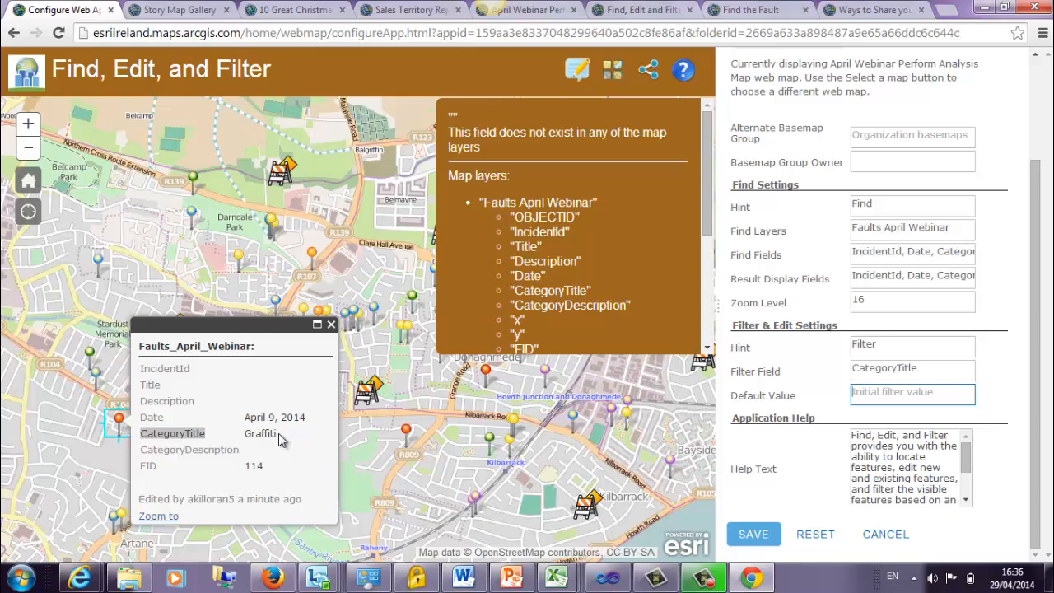
left_click_drag(278, 433, 244, 434)
key("ctrl+c")
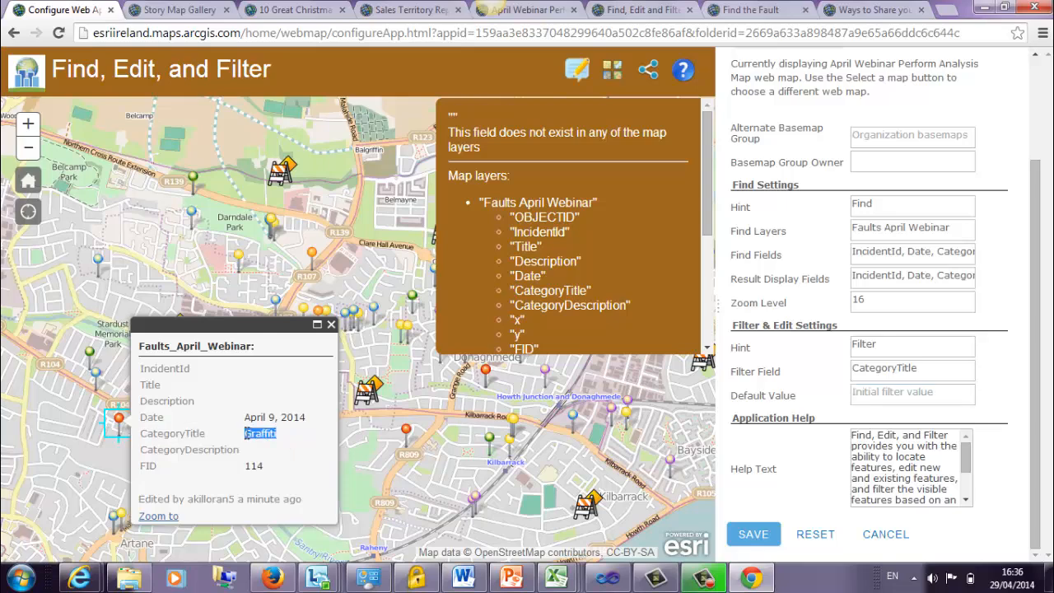
left_click(859, 396)
key("ctrl+v")
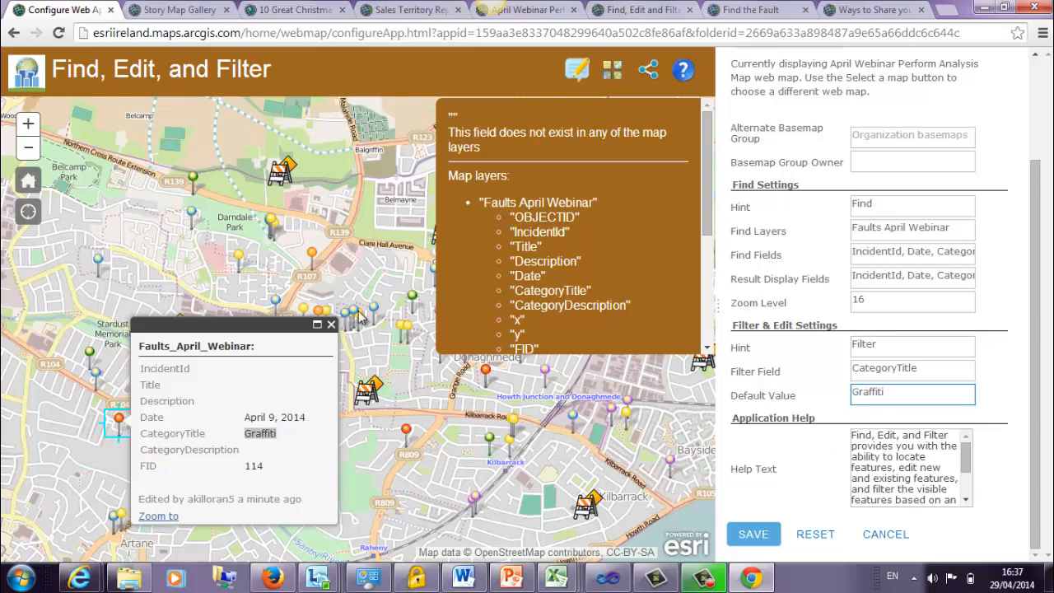
left_click(1038, 369)
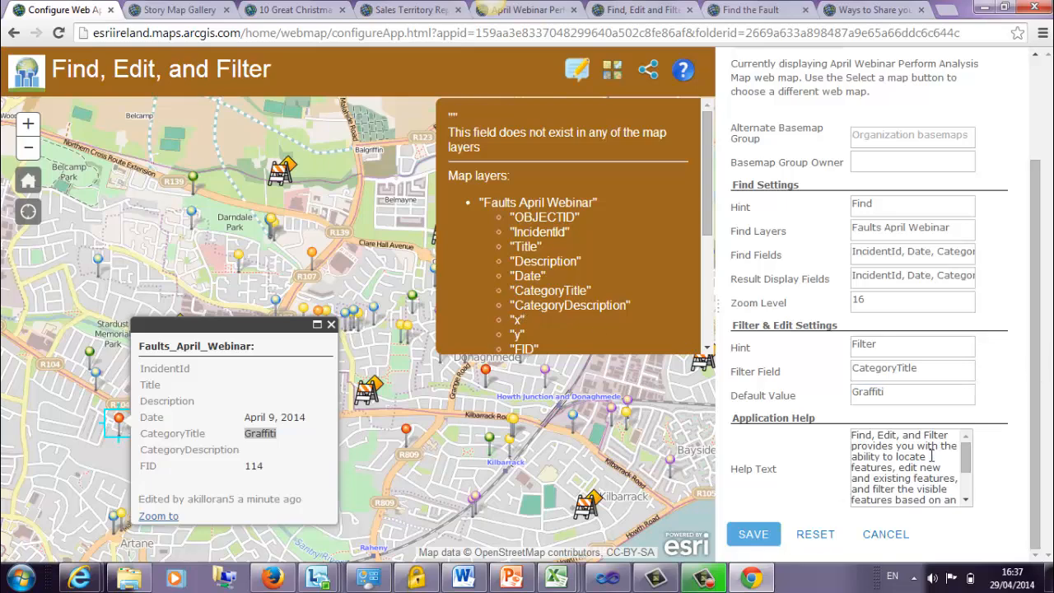
mouse_move(969, 464)
left_mouse_down()
mouse_move(968, 494)
mouse_move(969, 457)
left_mouse_up()
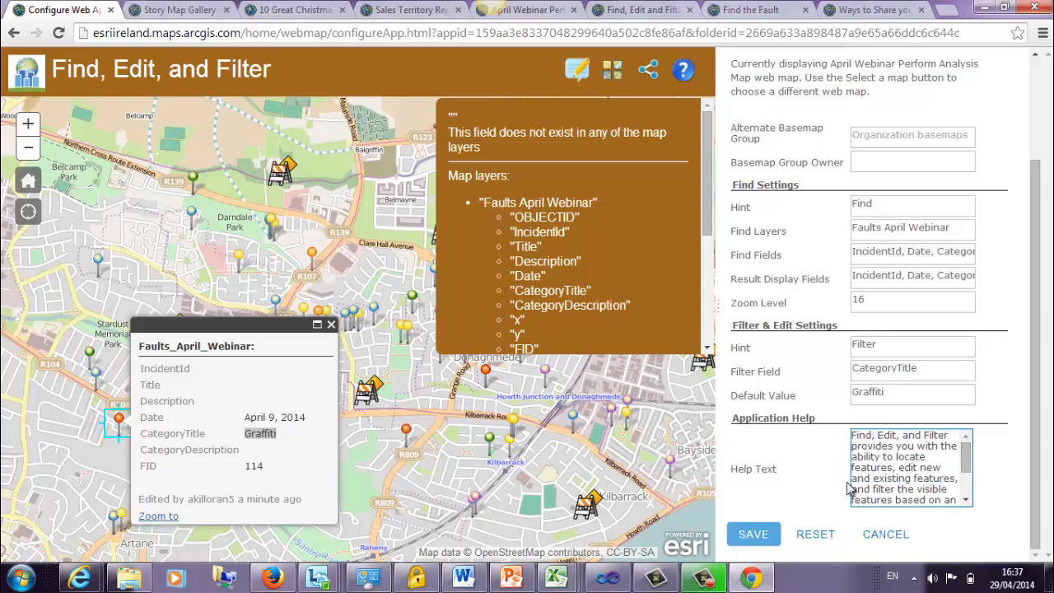
Step: Save the settings and use Find to locate incident 3260 on the map
left_click(761, 539)
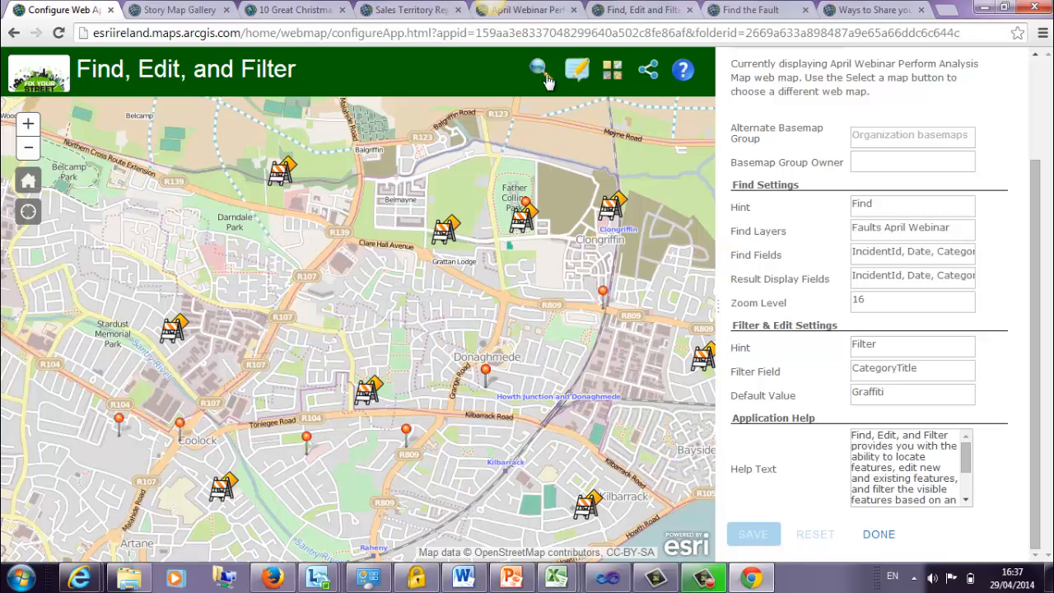
left_click(540, 71)
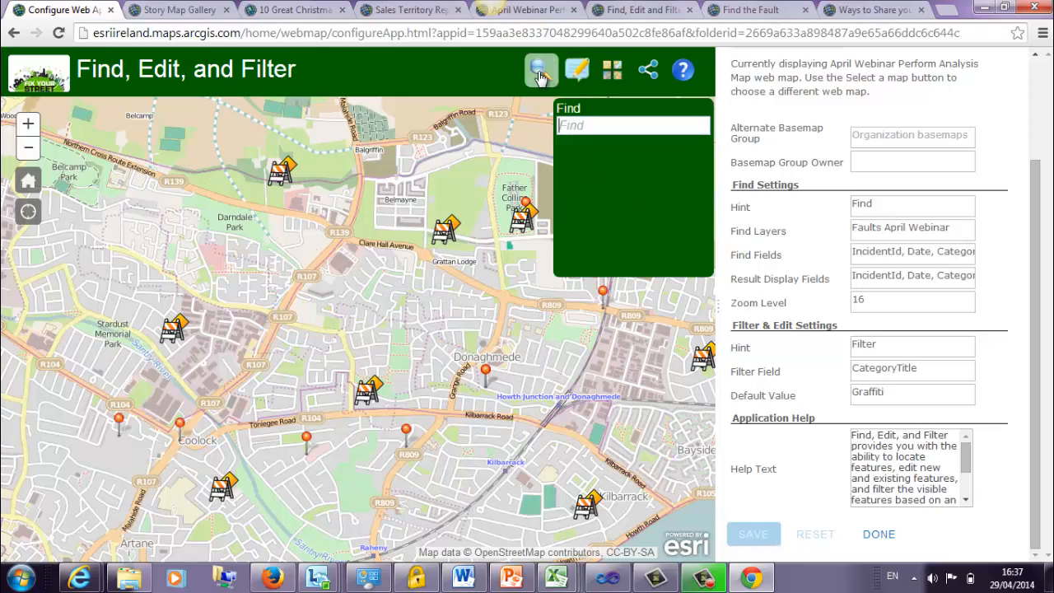
left_click(485, 372)
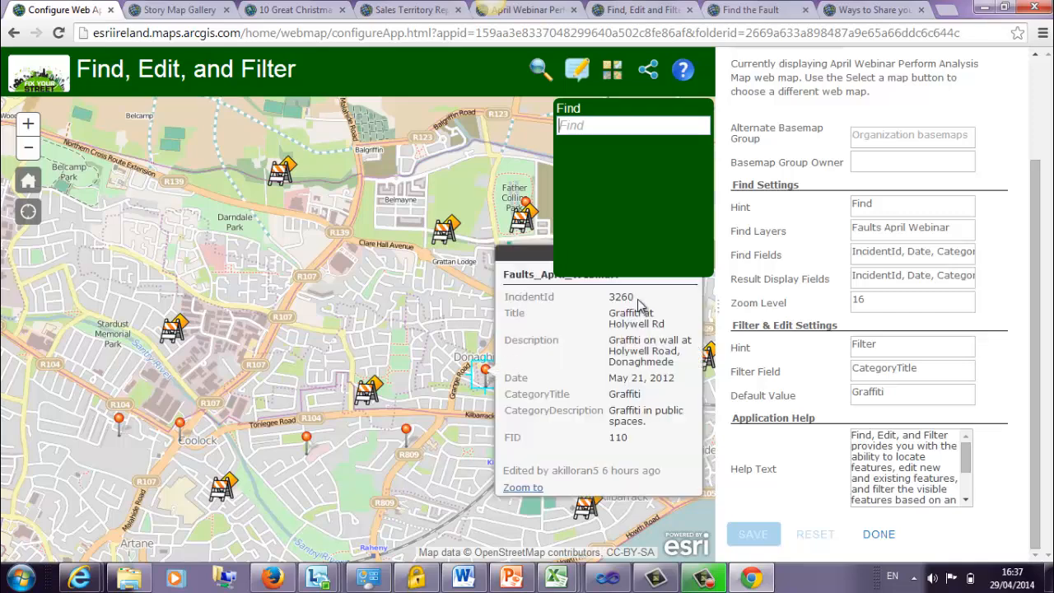
left_click_drag(635, 298, 610, 301)
key("ctrl+c")
left_click(624, 126)
key("ctrl+v")
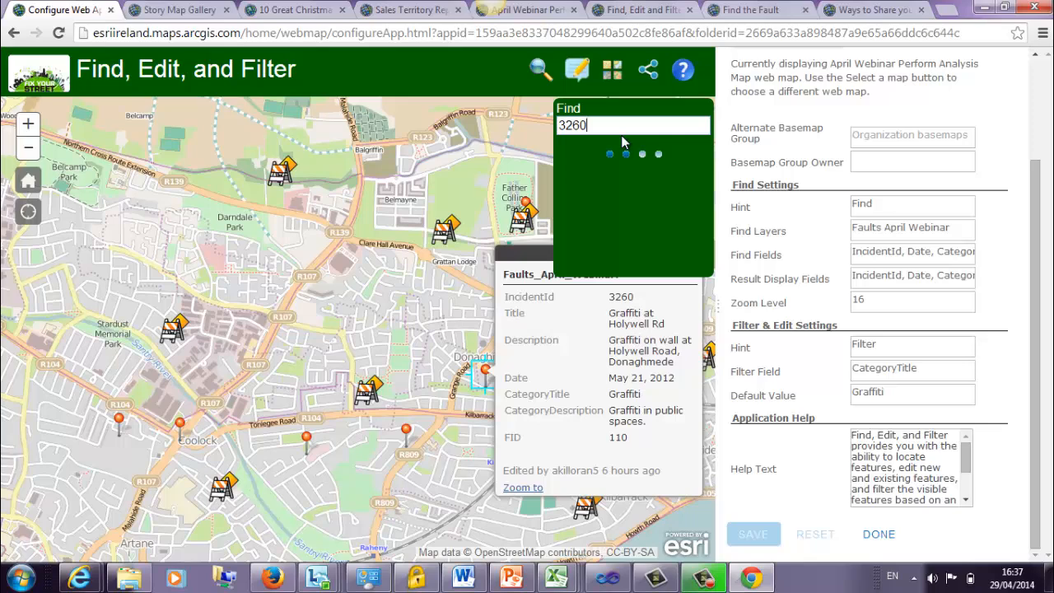
left_click(589, 160)
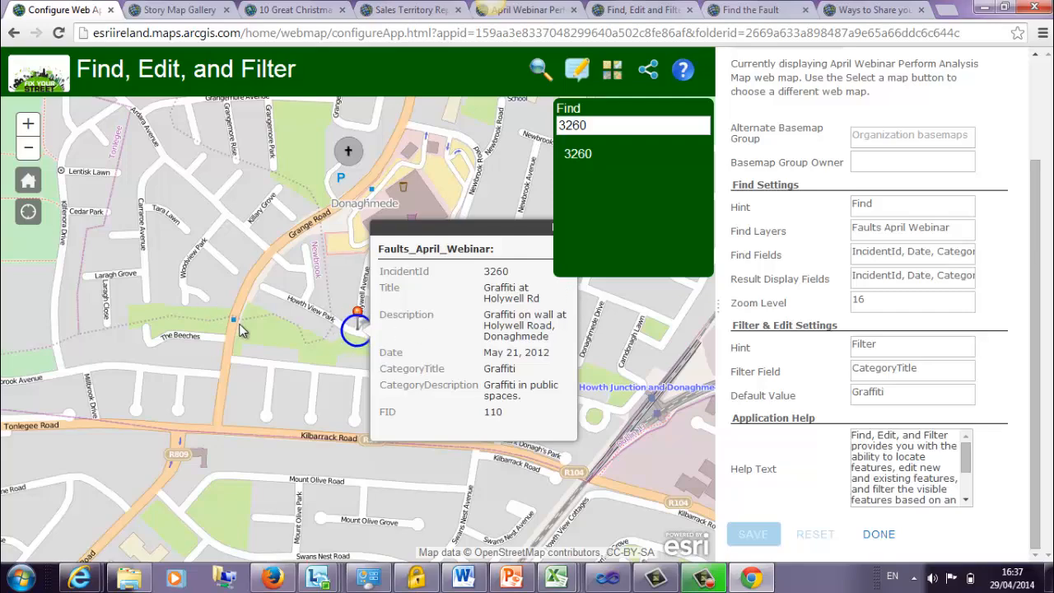
Step: Close the incident details, check the Filter panel, and finish configuring the app
scroll(239, 312, "down", 3)
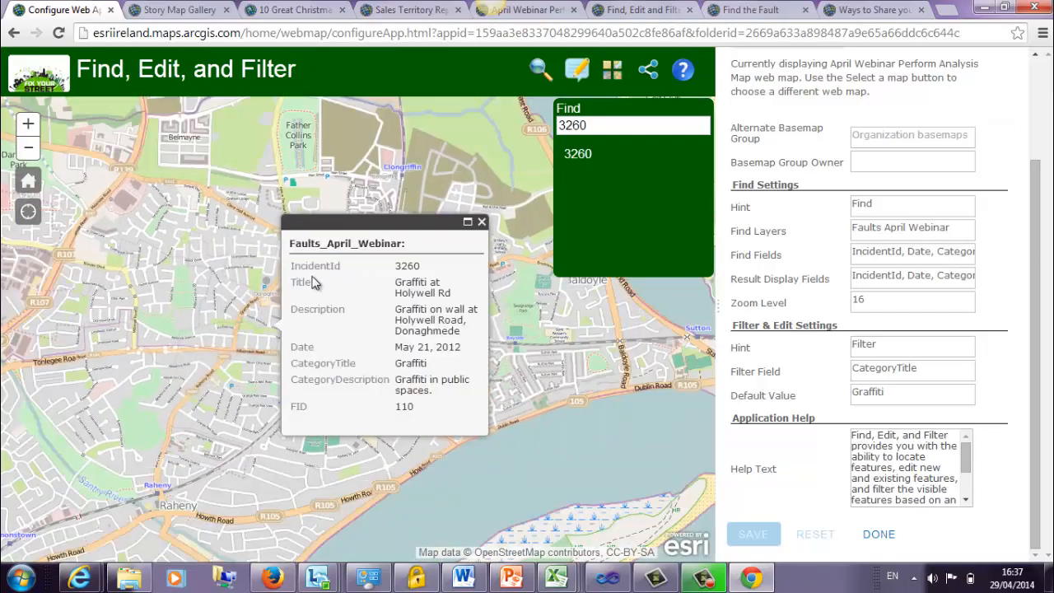
left_click(484, 221)
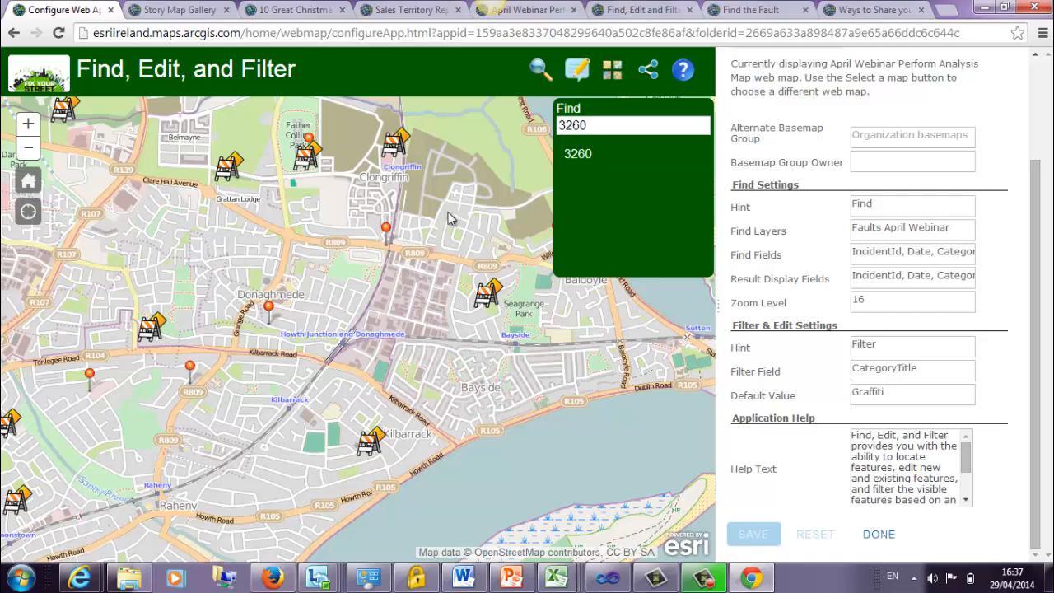
left_click(585, 74)
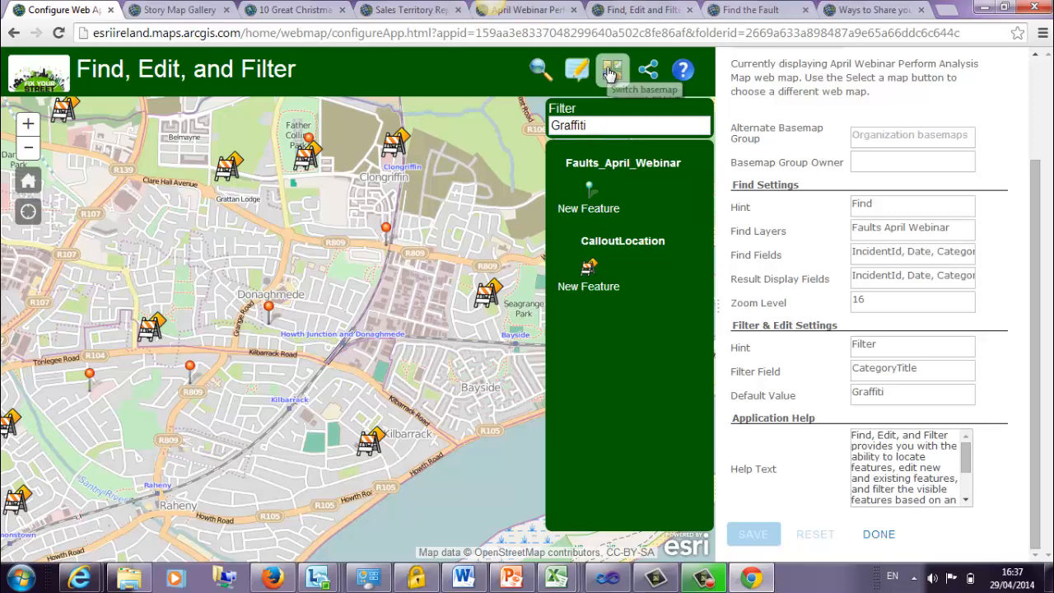
left_click(879, 535)
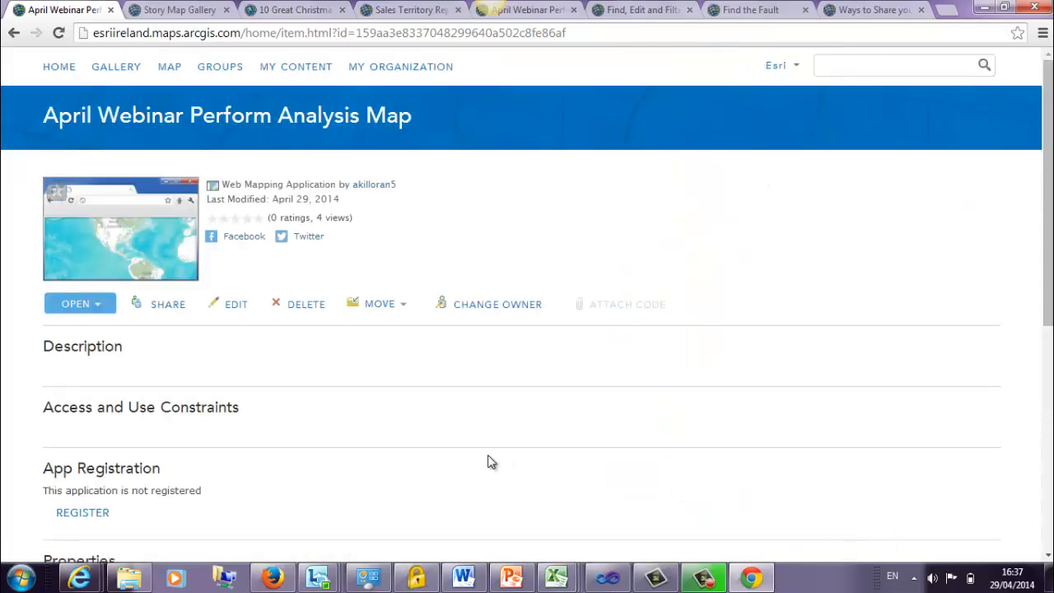
Step: Share the app with everyone and the Ways to Share your Webmaps group, then view Sales Territory Report
left_click(172, 306)
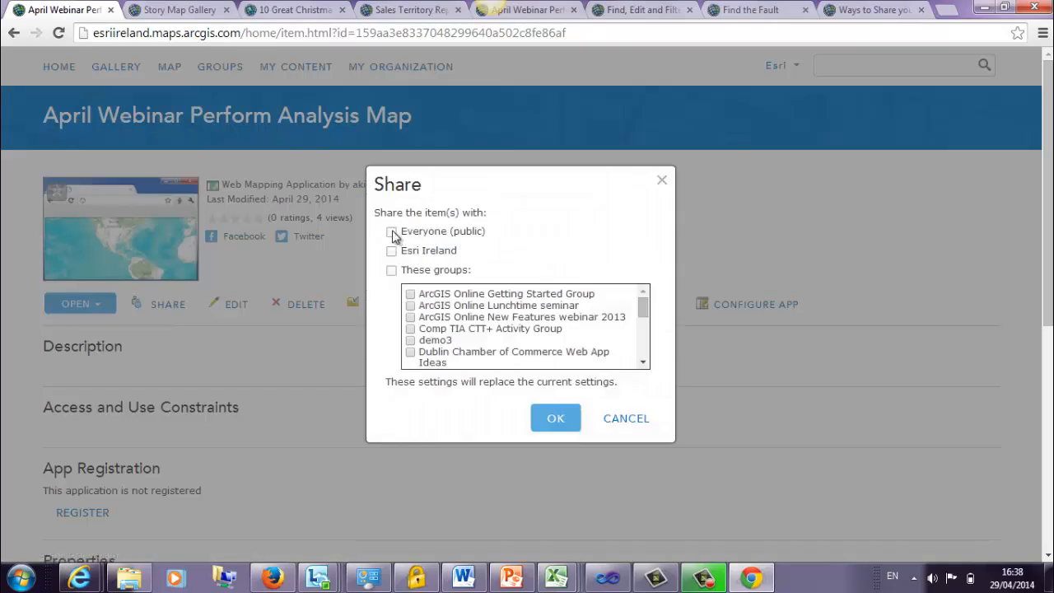
left_click(391, 232)
left_click_drag(643, 308, 644, 354)
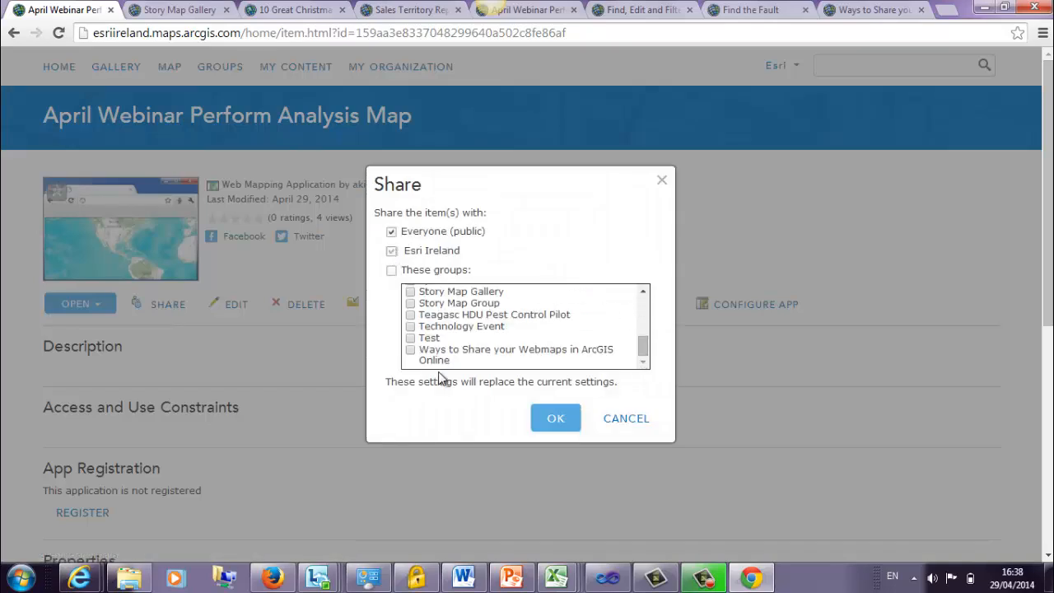
left_click(410, 349)
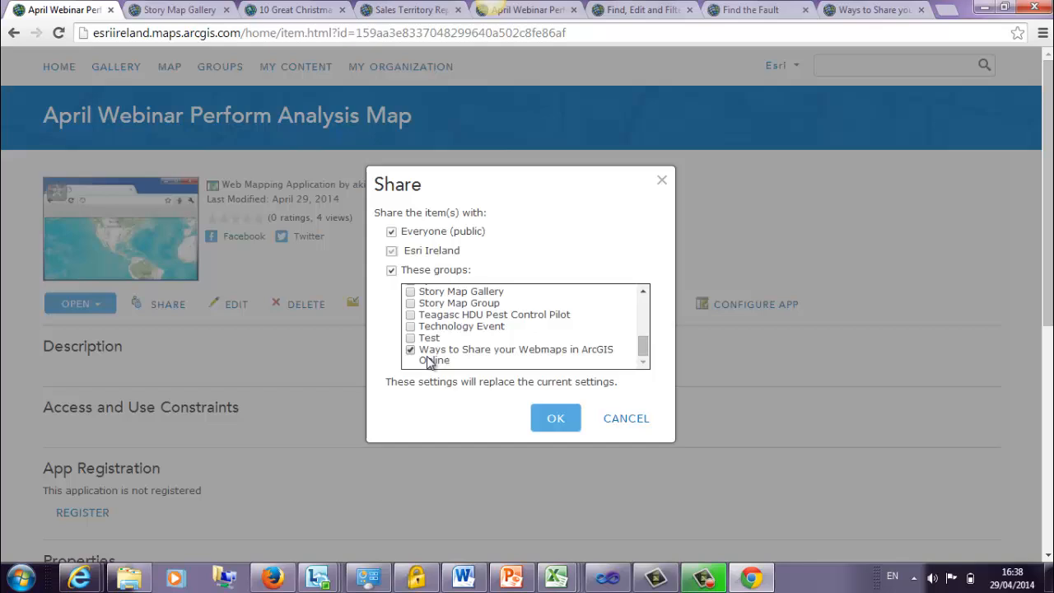
left_click(557, 420)
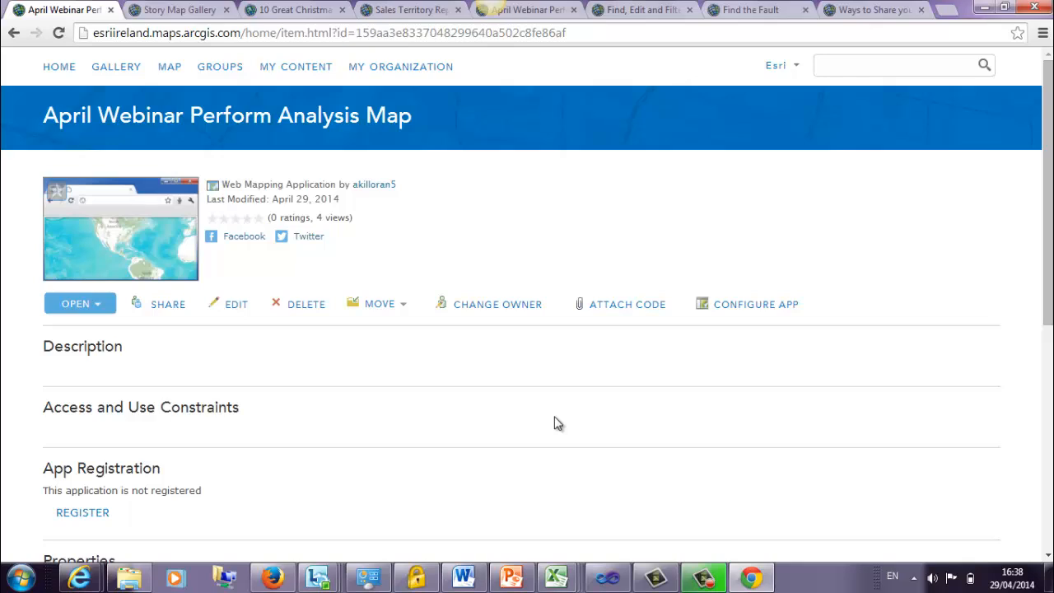
left_click(390, 10)
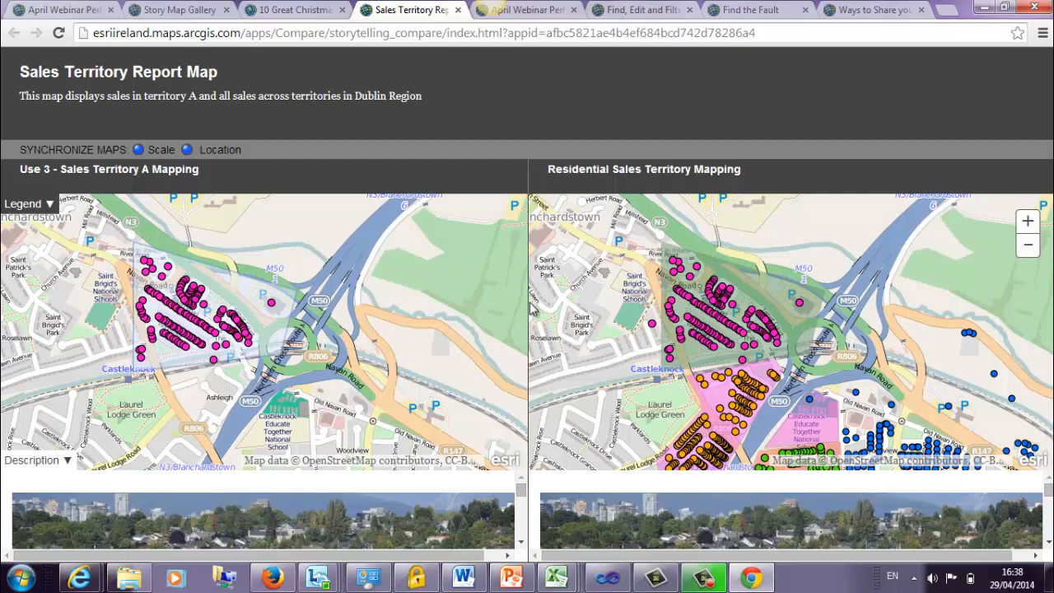
Step: Zoom and pan the synchronized Sales Territory maps and scroll their description panels
scroll(417, 341, "down", 1)
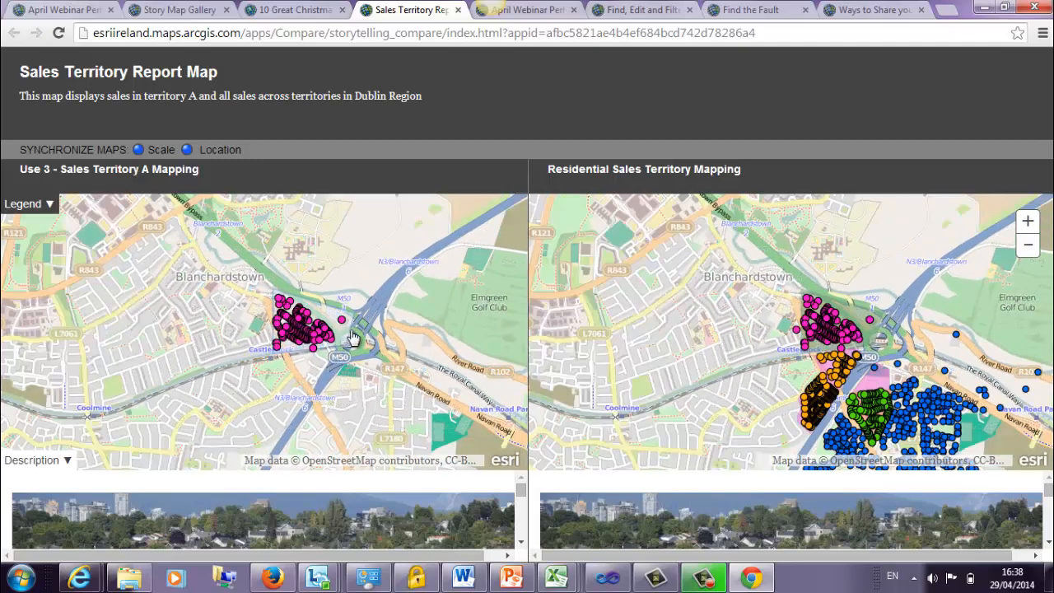
scroll(350, 337, "up", 1)
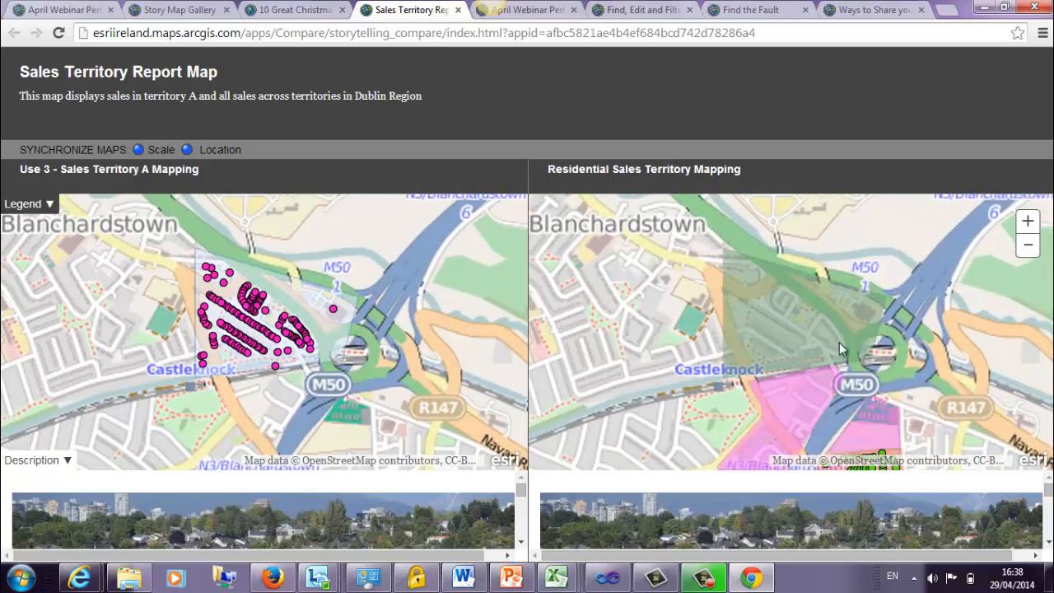
scroll(901, 355, "down", 2)
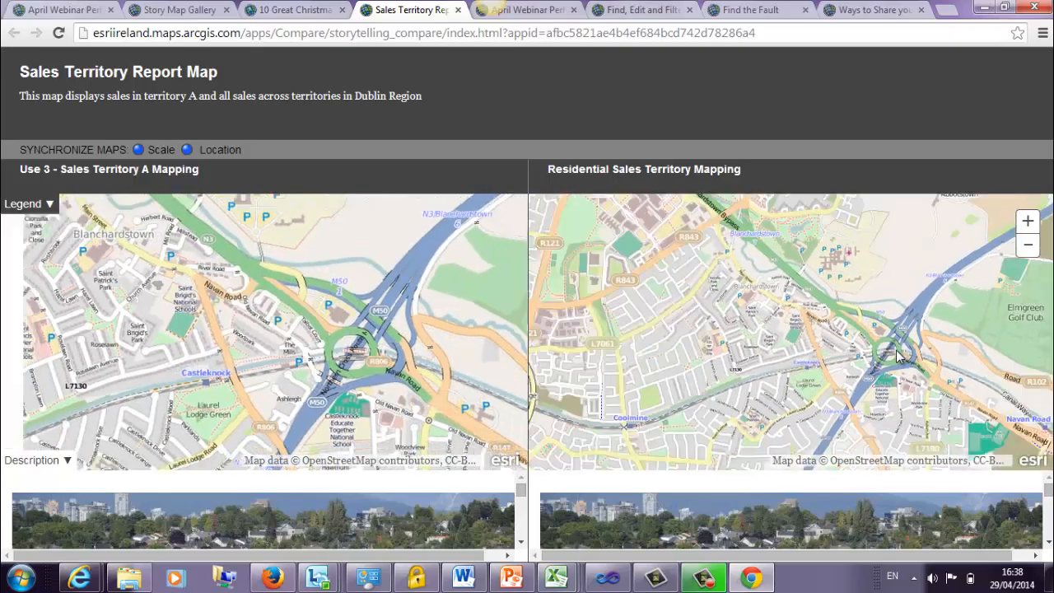
left_click_drag(942, 316, 835, 267)
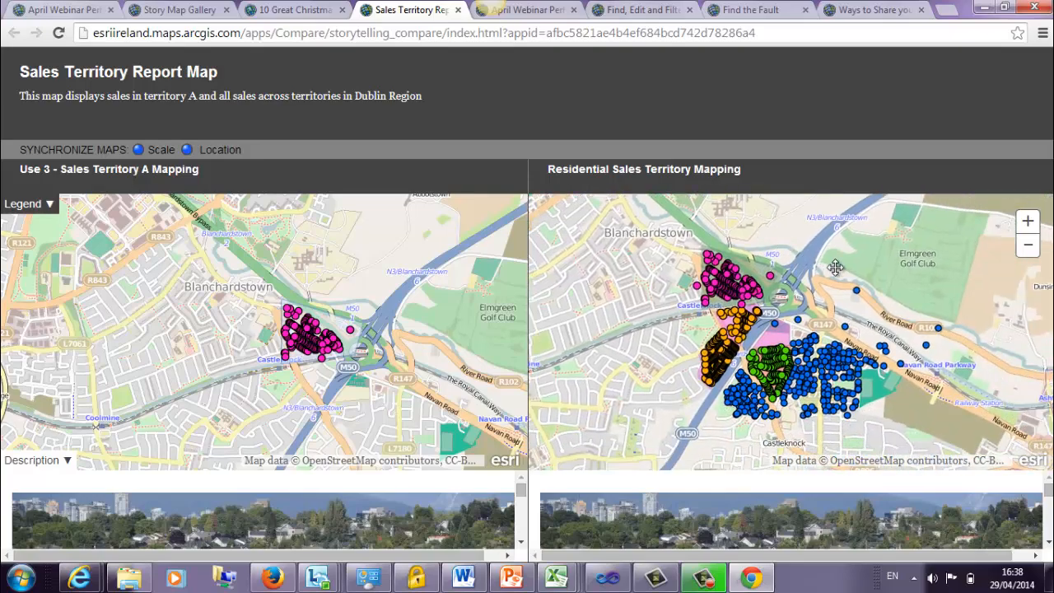
scroll(825, 340, "up", 1)
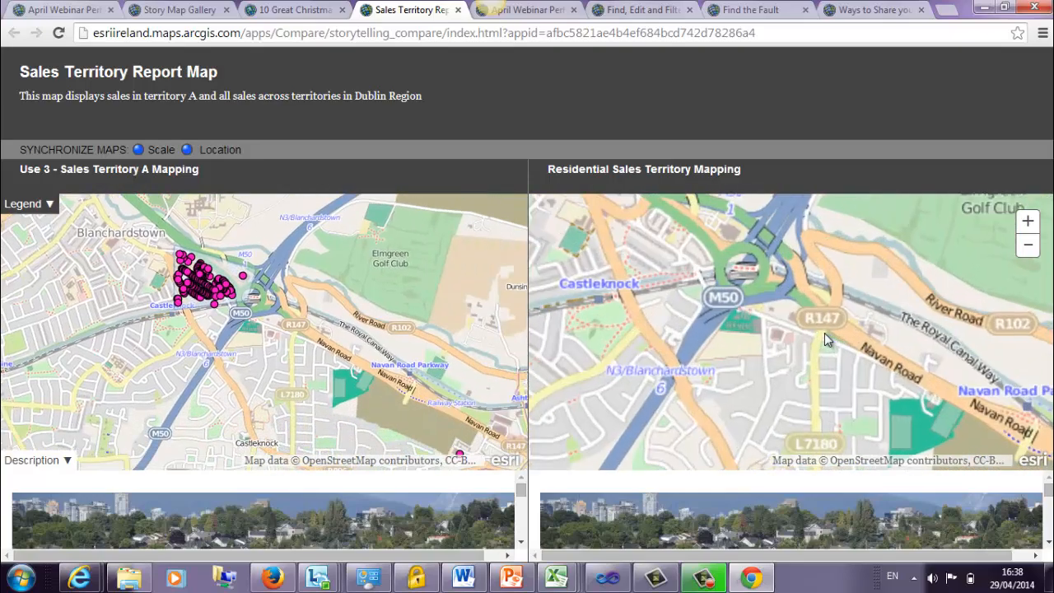
scroll(825, 340, "down", 1)
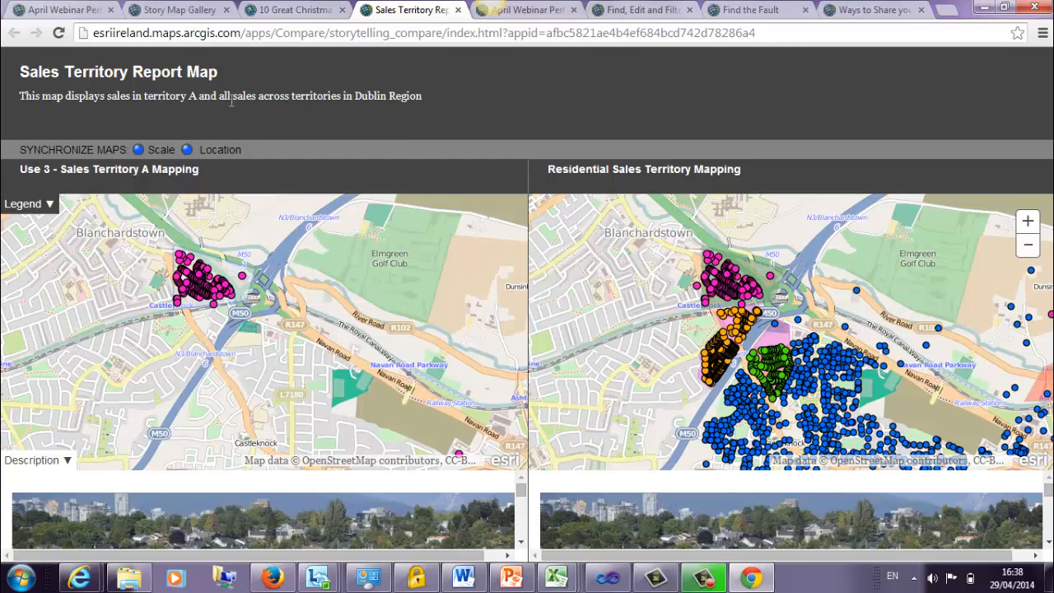
scroll(697, 335, "down", 1)
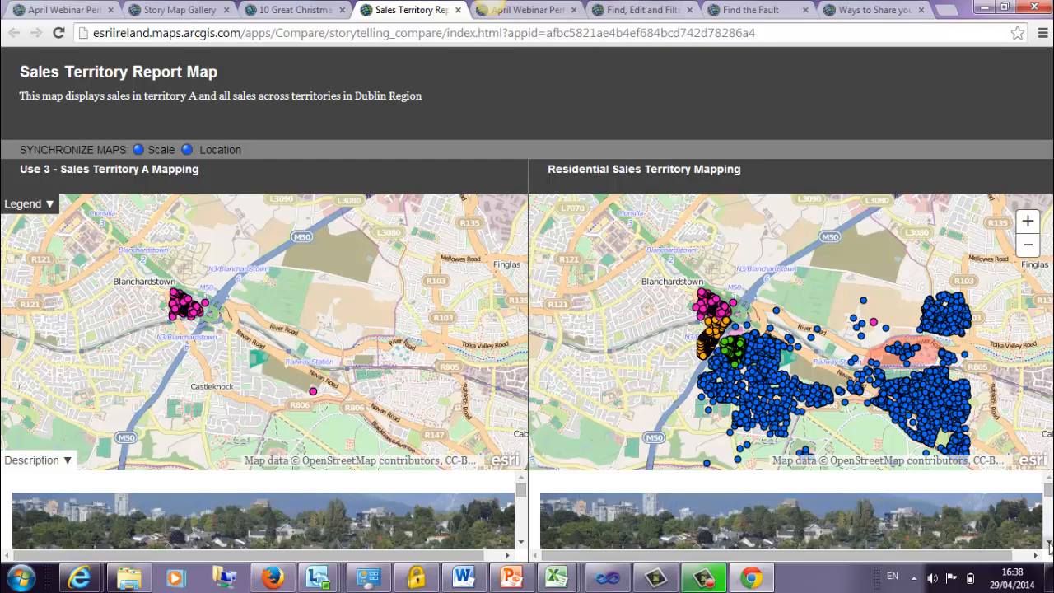
scroll(1048, 546, "down", 5)
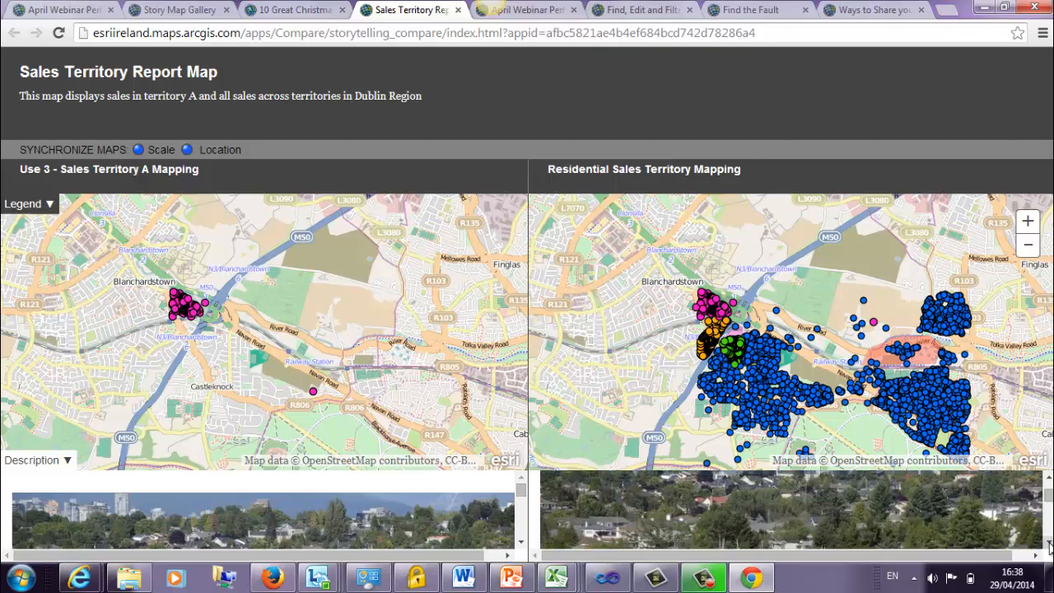
scroll(1048, 546, "down", 5)
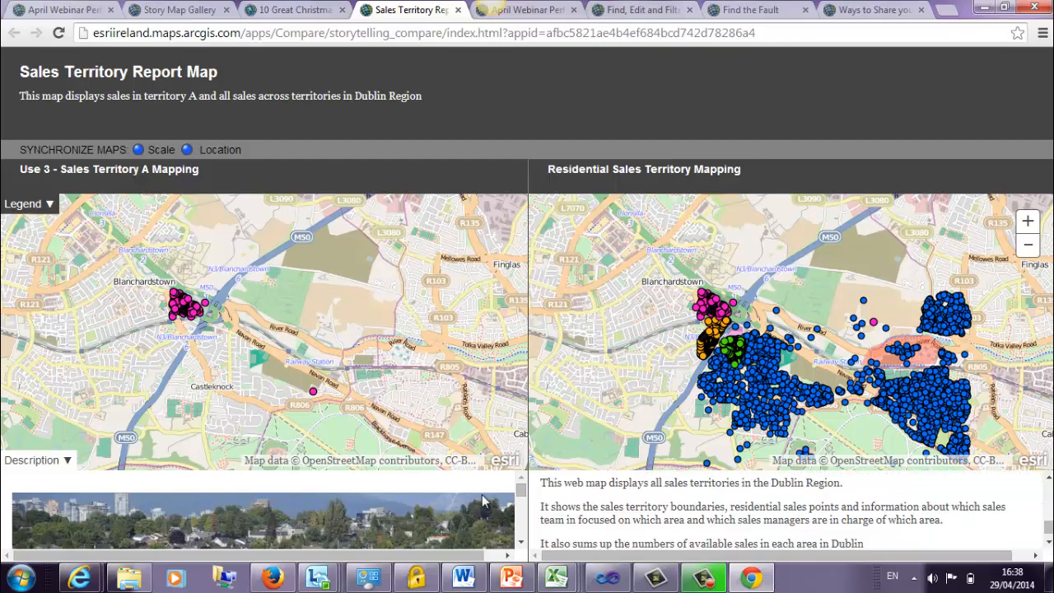
left_click_drag(521, 487, 520, 535)
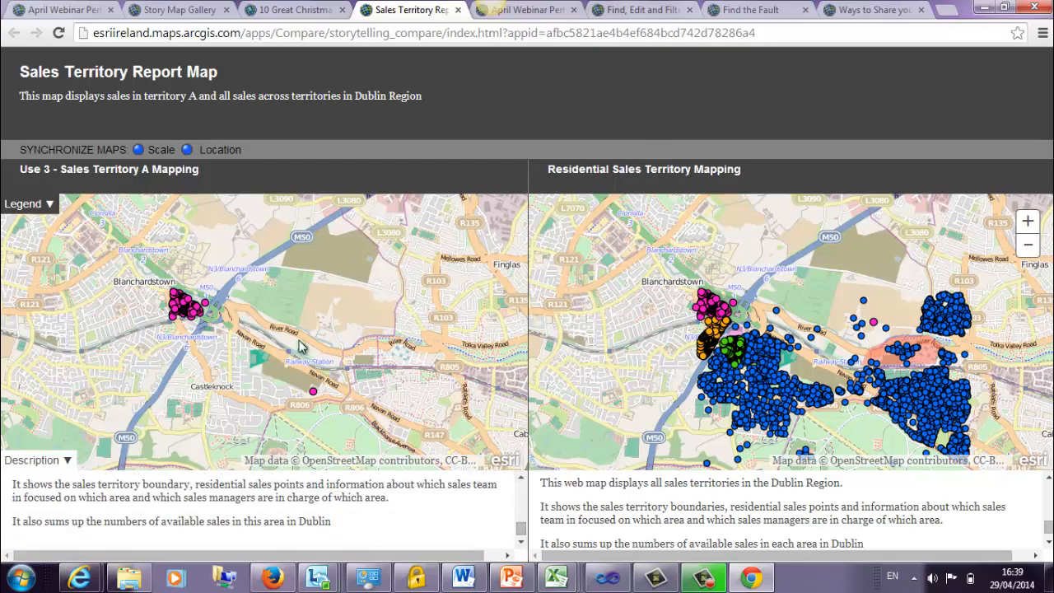
scroll(299, 344, "up", 1)
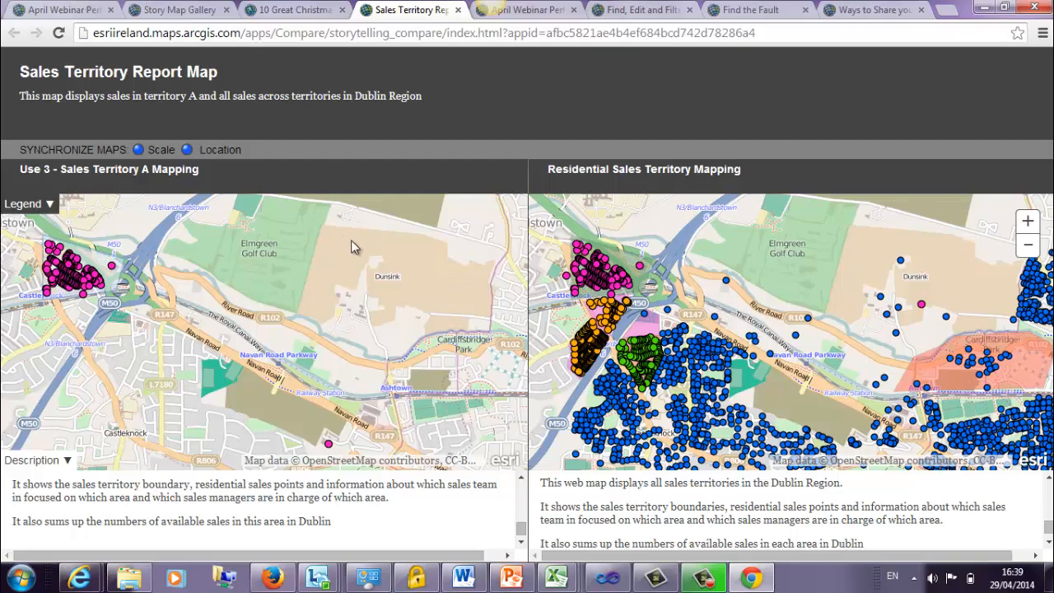
Step: Open the April Webinar Perform Analysis Map from the AprilWebinar2014 folder in the map viewer
left_click(67, 15)
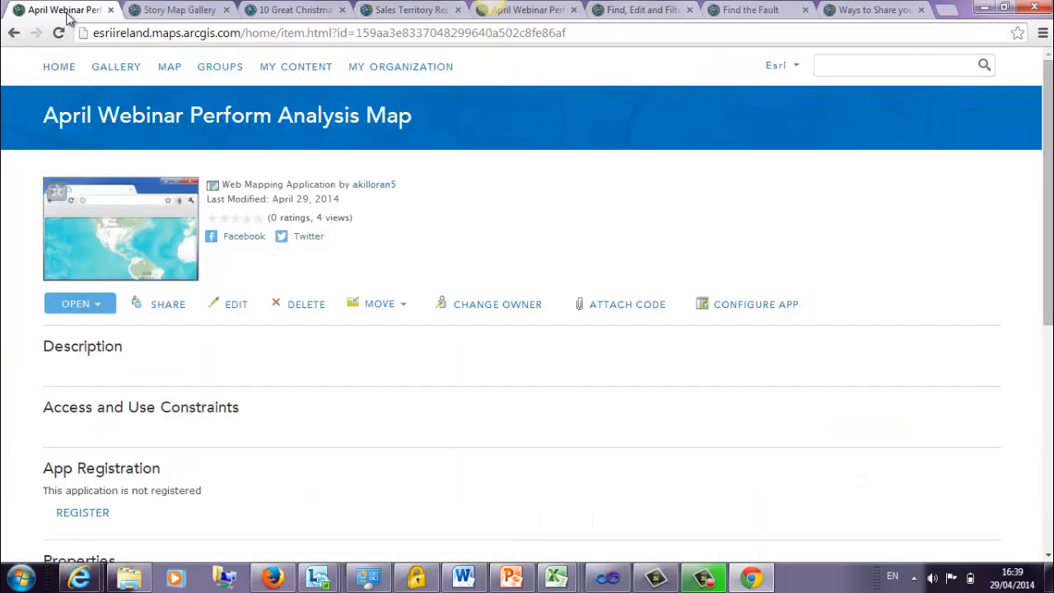
left_click(290, 73)
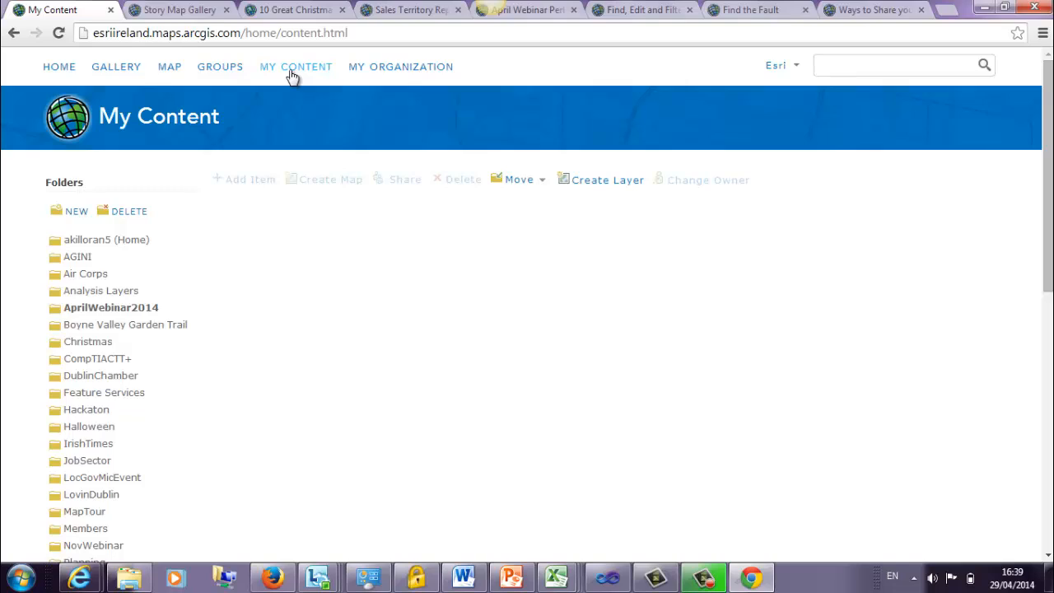
left_click(132, 310)
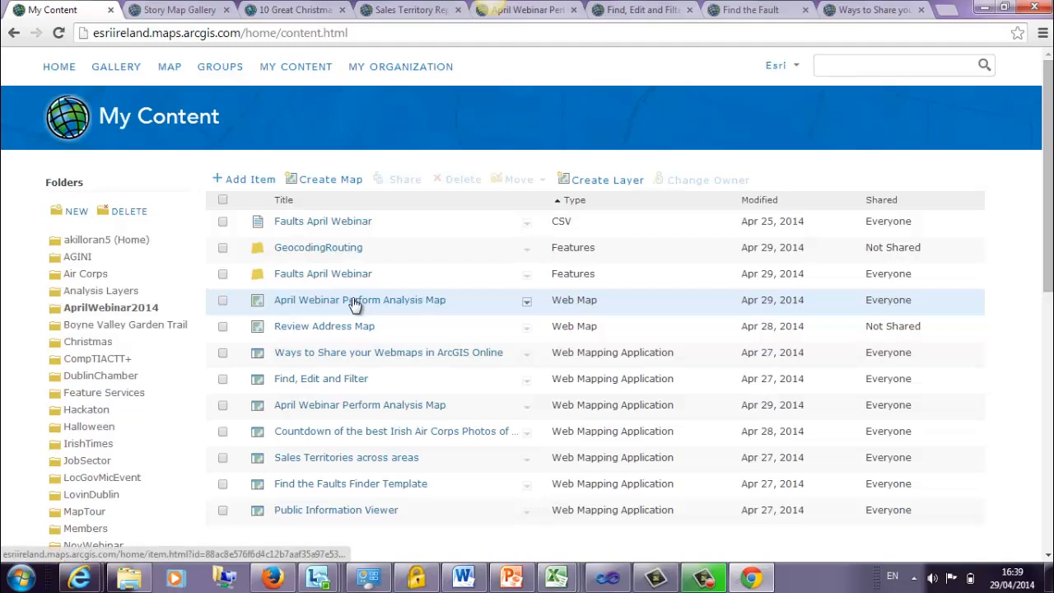
left_click(351, 300)
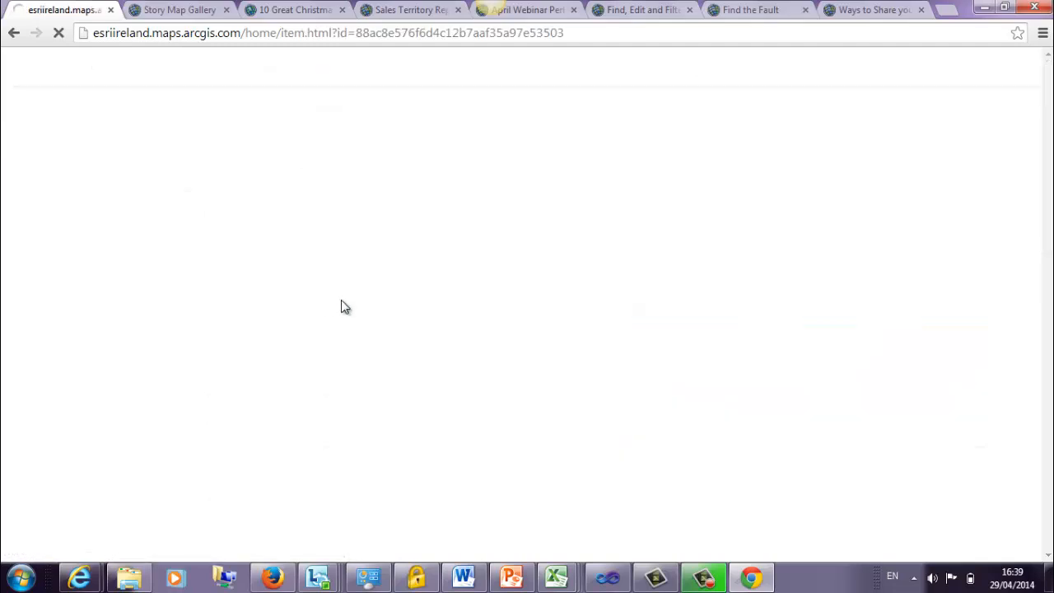
left_click(104, 306)
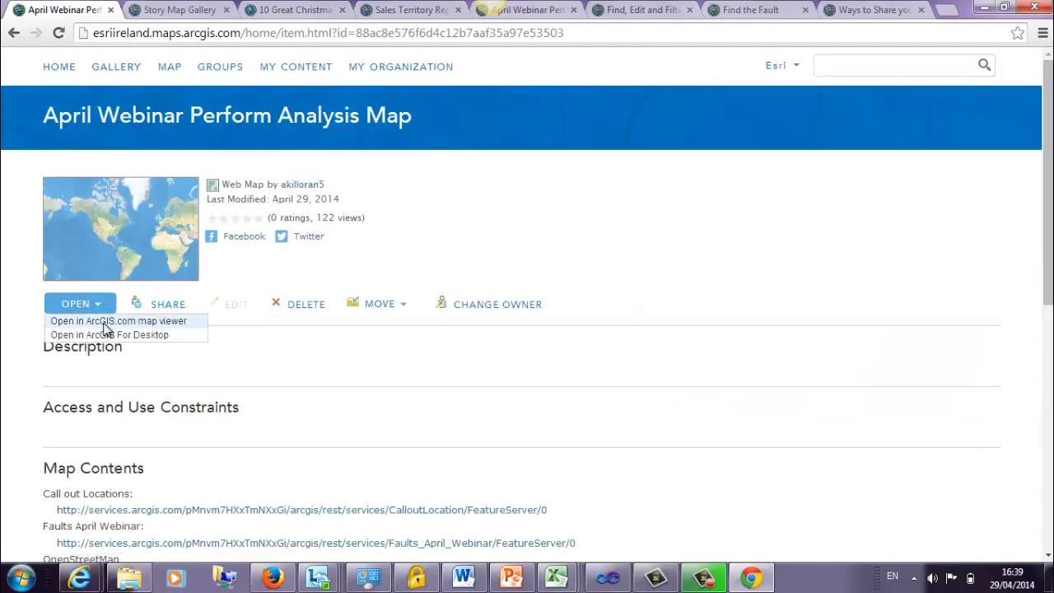
left_click(103, 322)
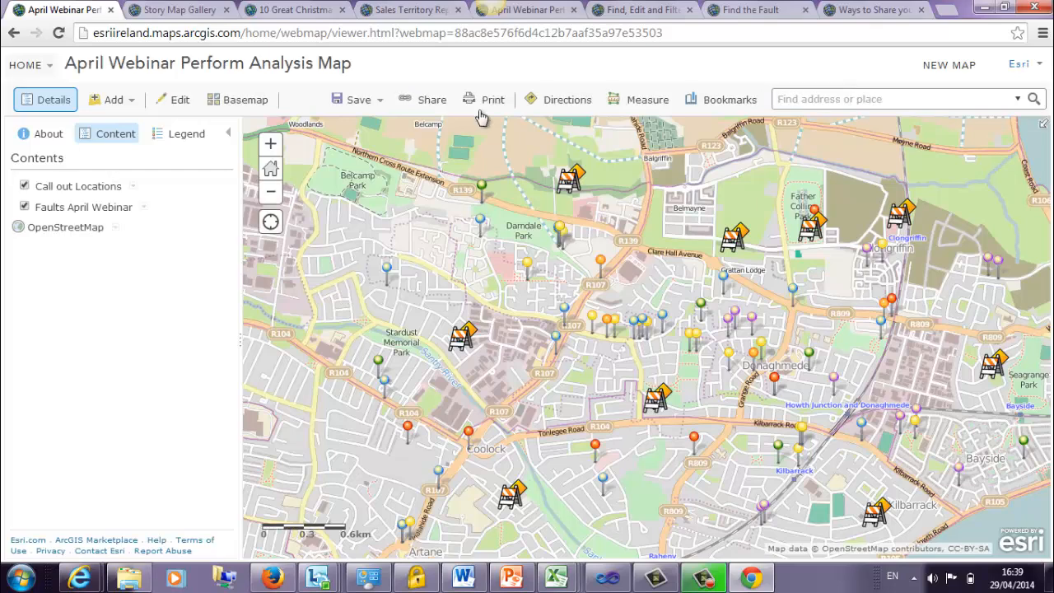
Step: Start publishing the web map as a Storytelling Compare web application
left_click(429, 99)
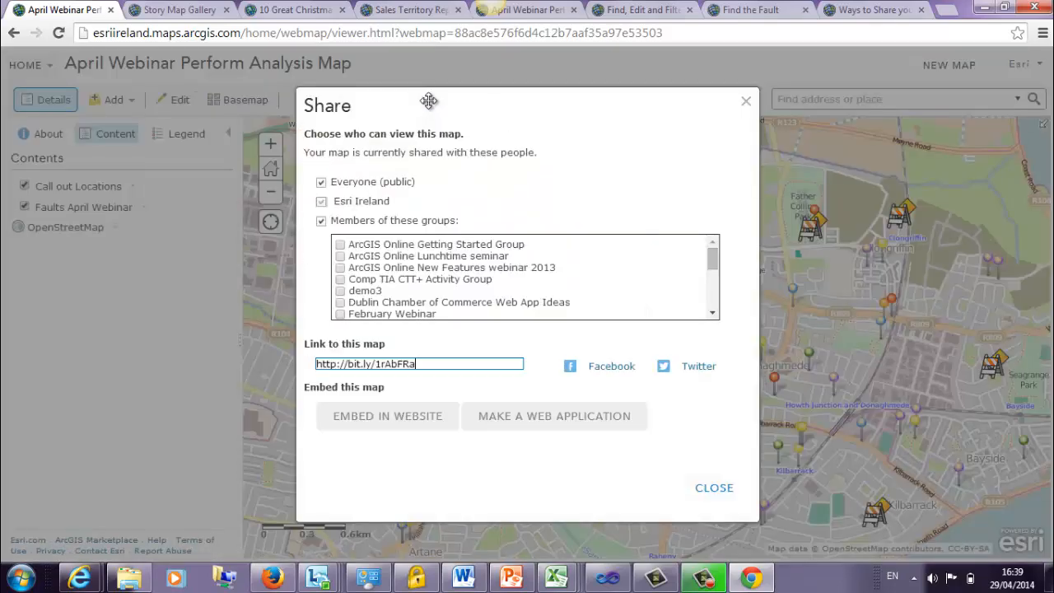
left_click(539, 416)
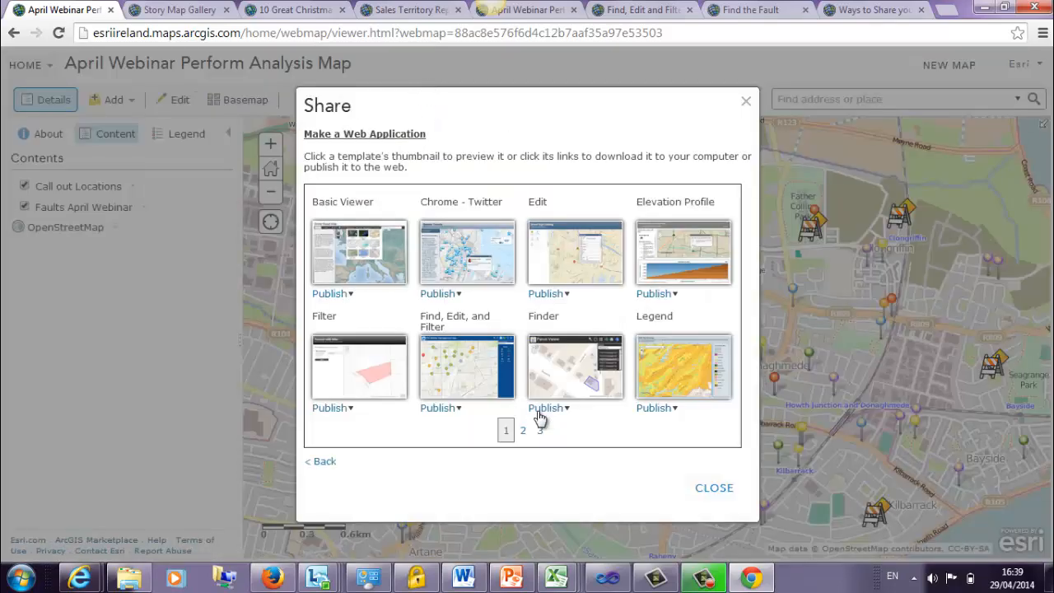
left_click(523, 433)
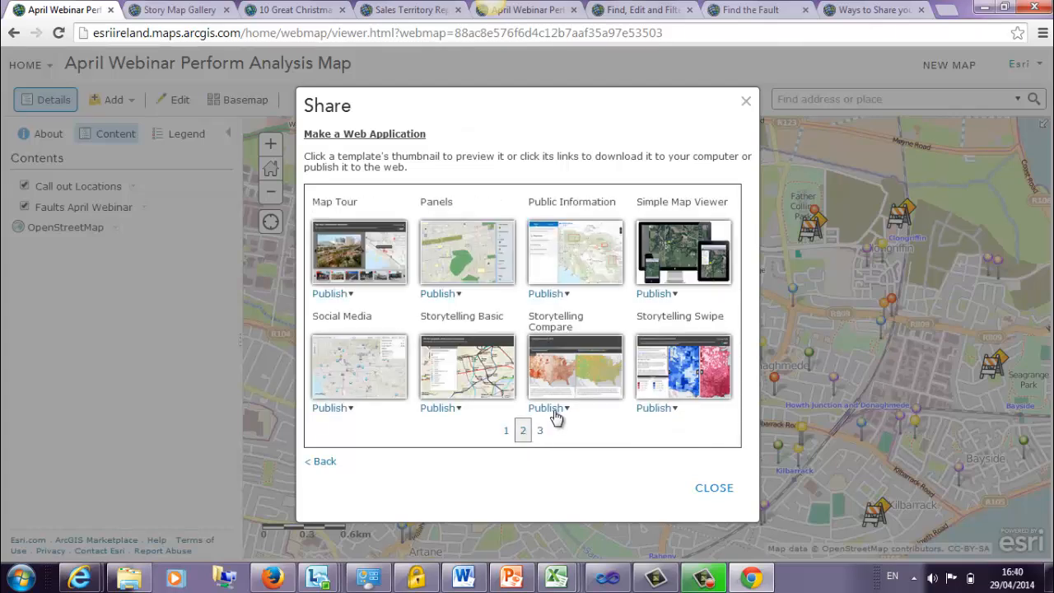
left_click(555, 411)
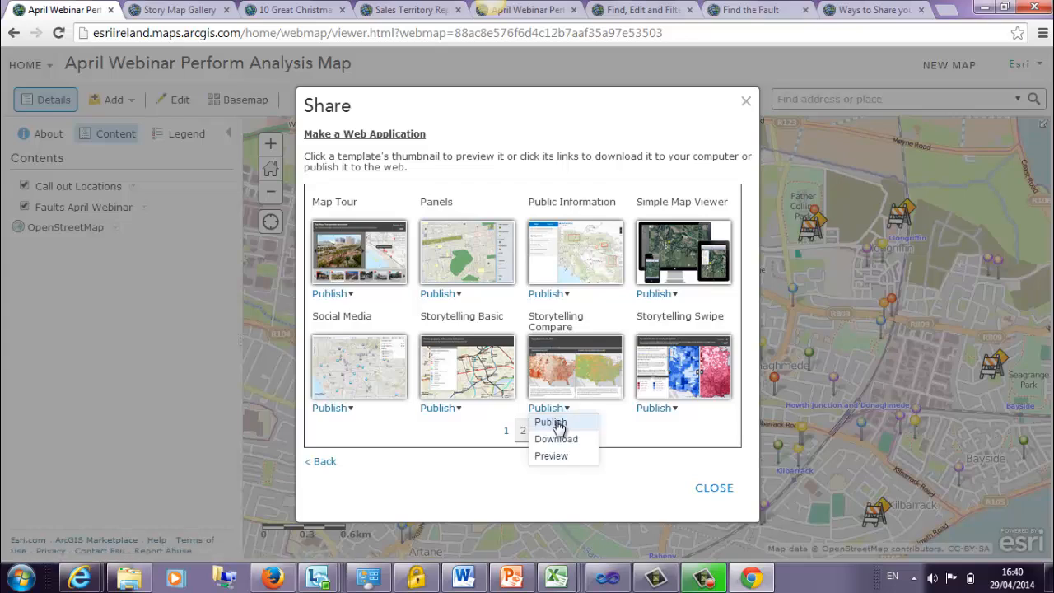
left_click(557, 422)
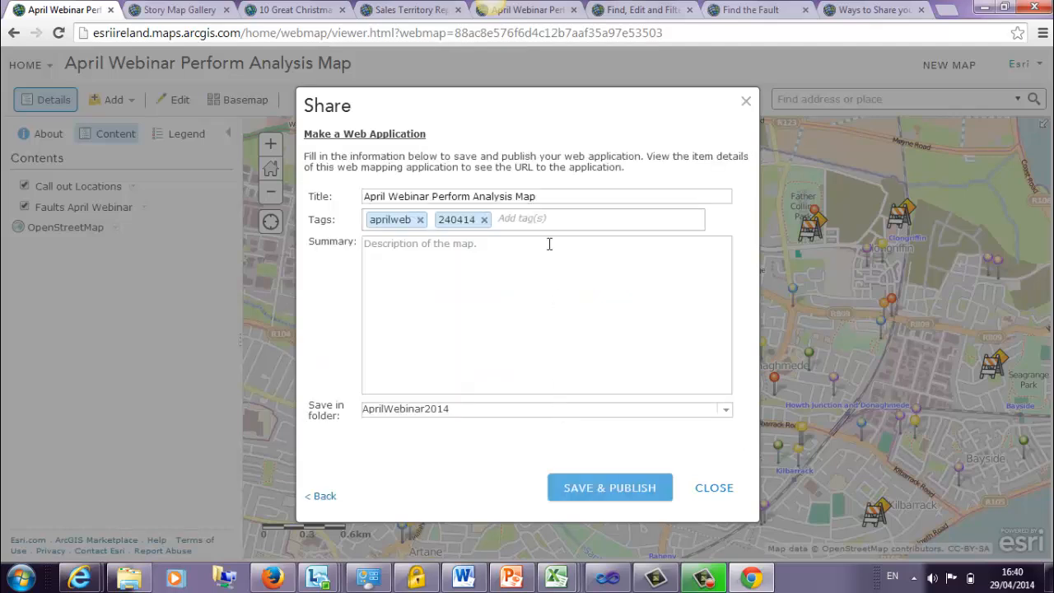
Step: Shorten the title to 'April Webinar: Compare', save and publish, and open its item page
left_click_drag(542, 196, 424, 197)
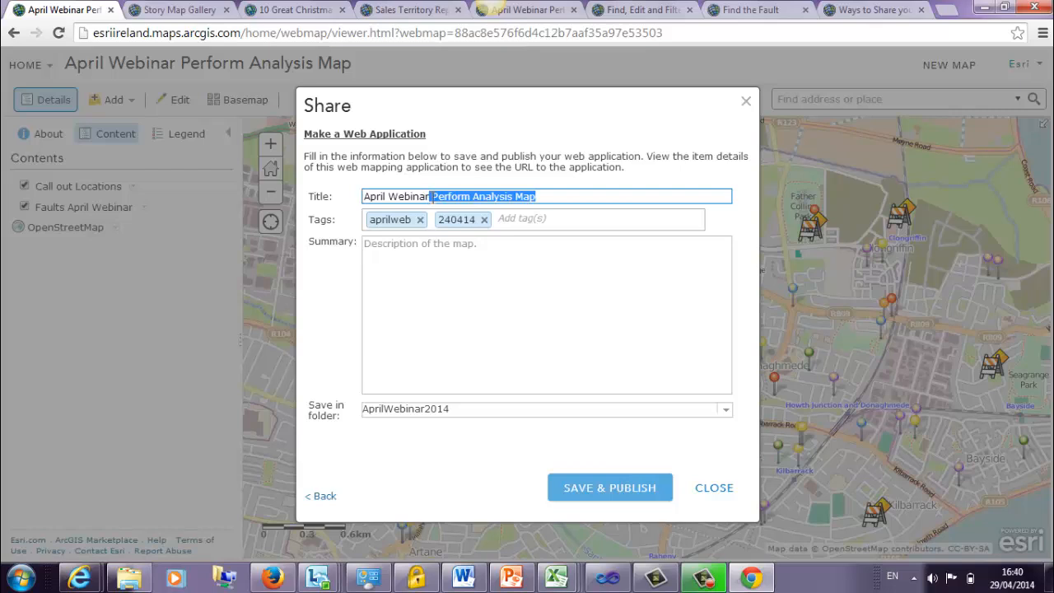
key("Delete")
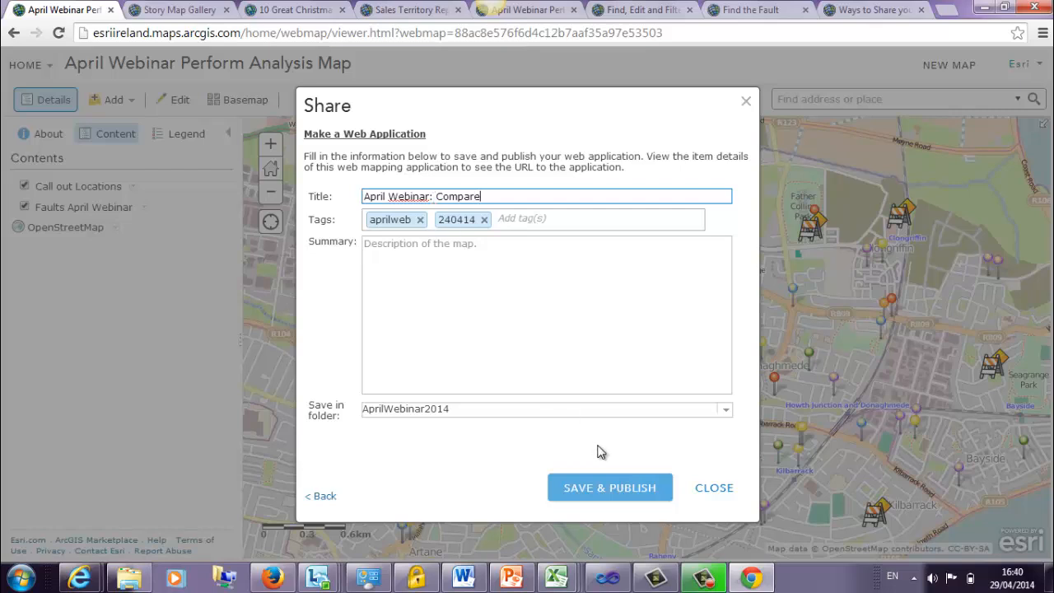
left_click(629, 490)
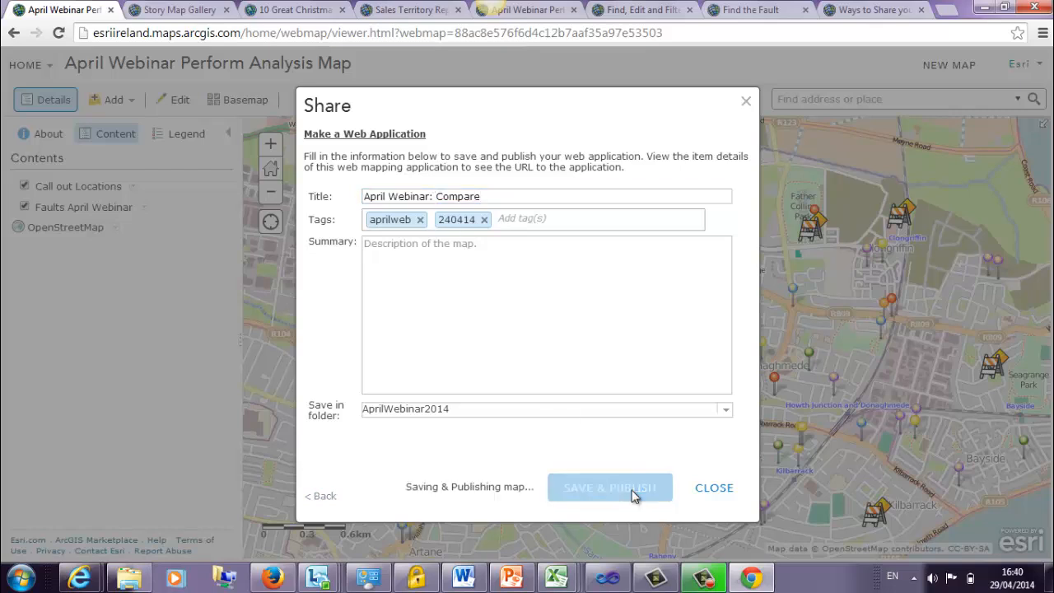
left_click(395, 297)
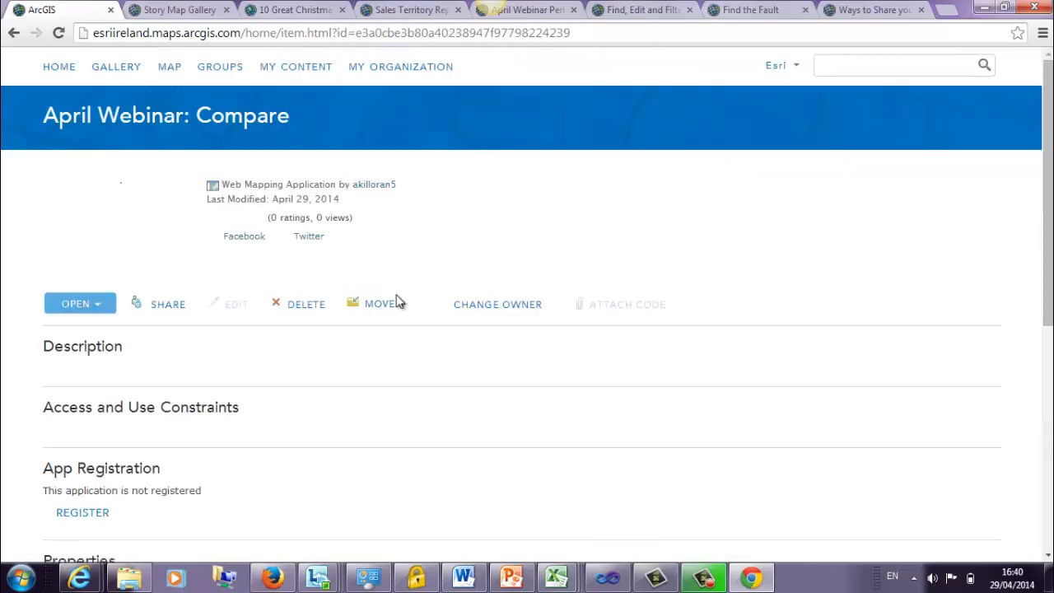
left_click(734, 303)
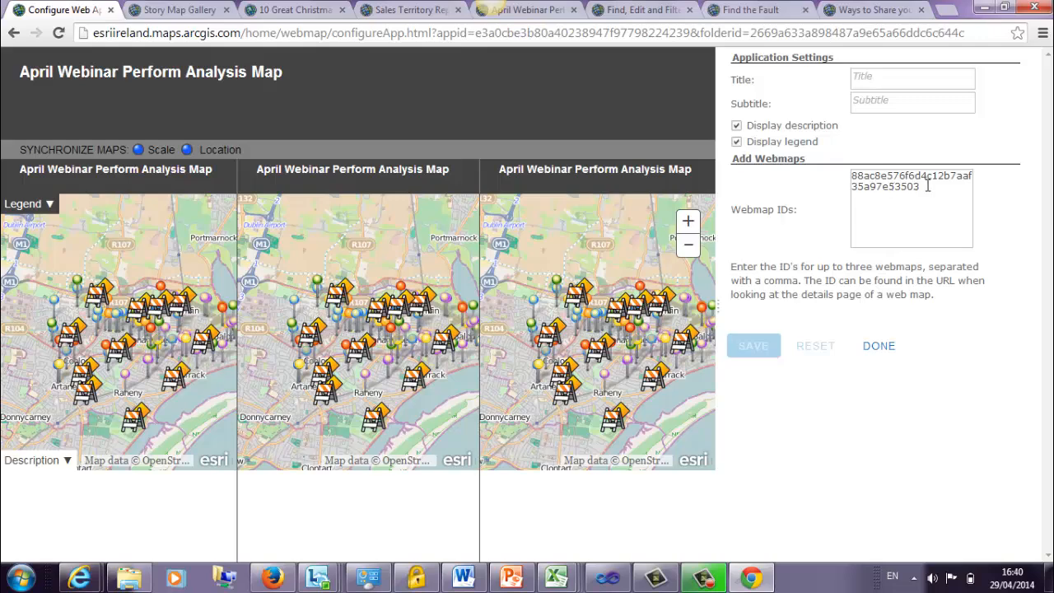
scroll(447, 351, "down", 2)
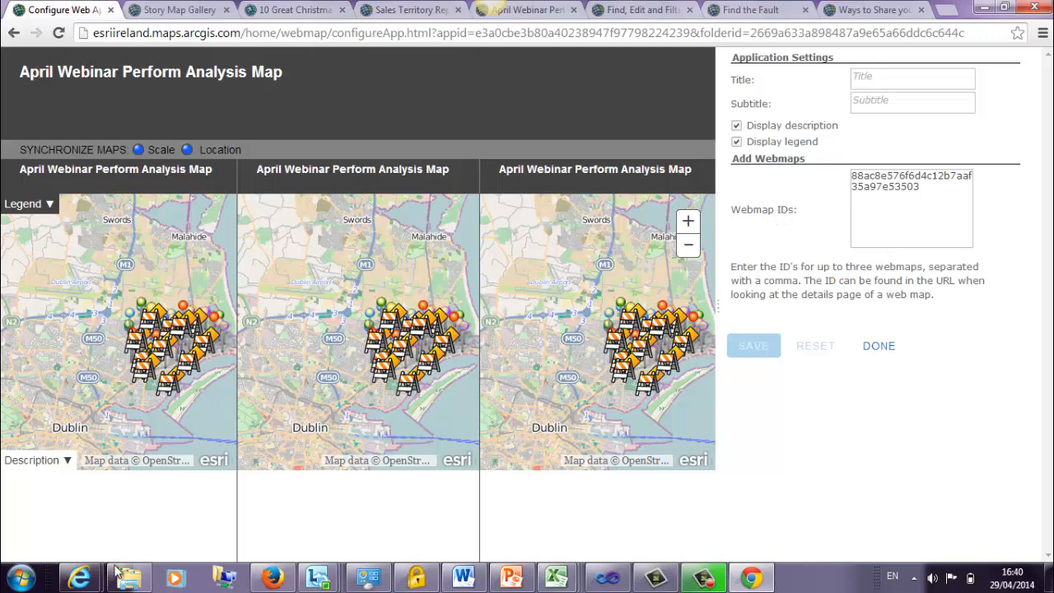
mouse_move(85, 579)
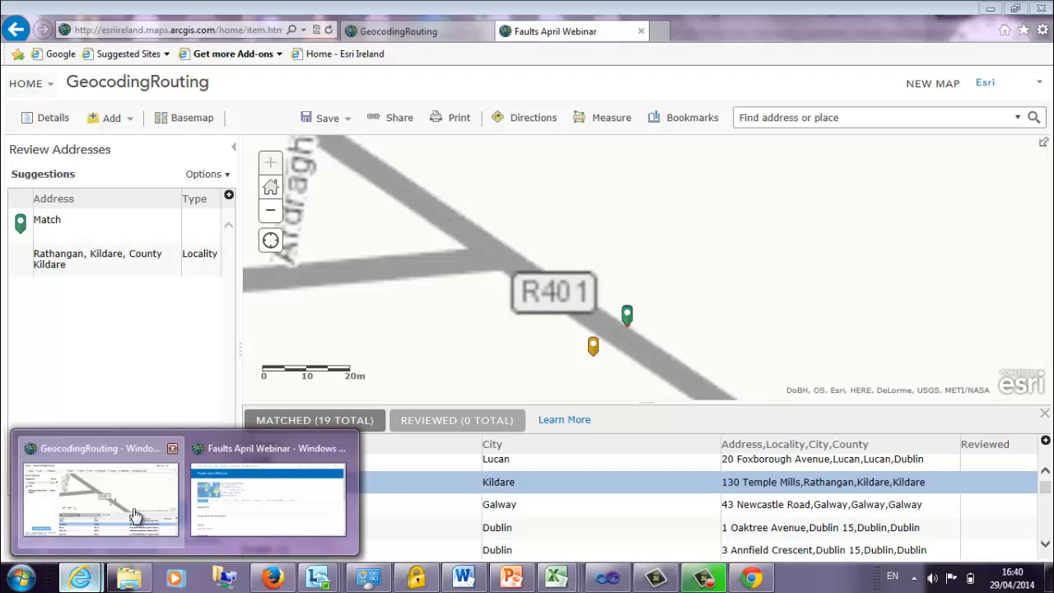
Step: Finish reviewing the geocoded addresses and reload the GeocodingRouting and Faults April Webinar pages
left_click(136, 514)
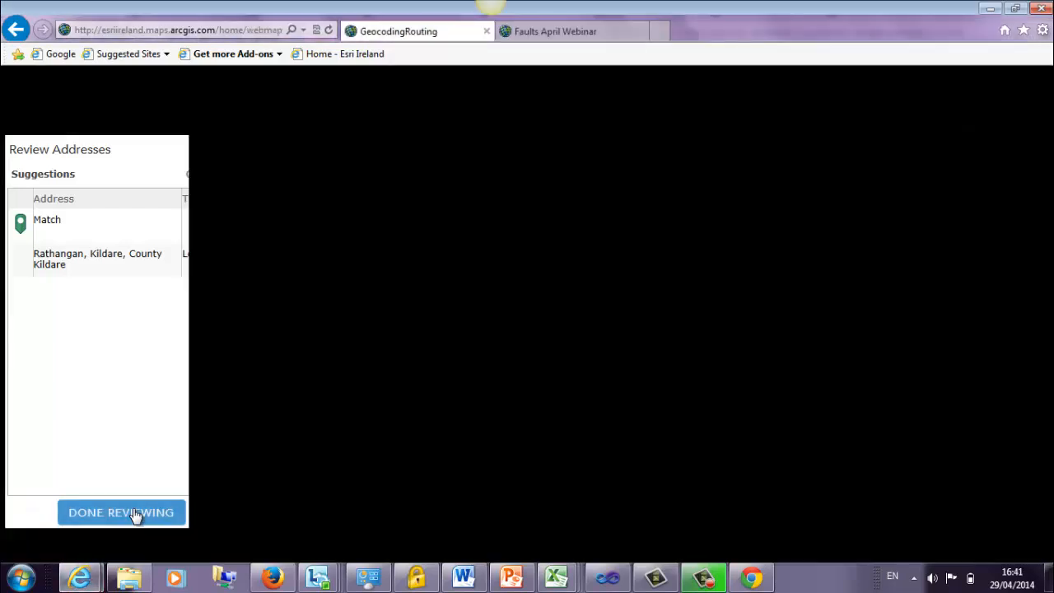
left_click(136, 520)
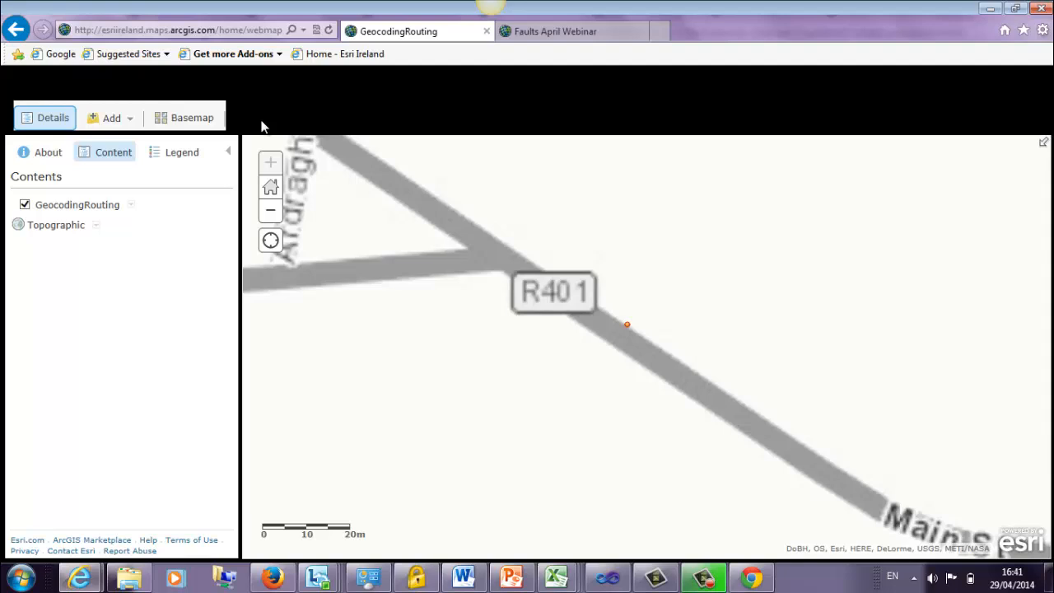
left_click(328, 30)
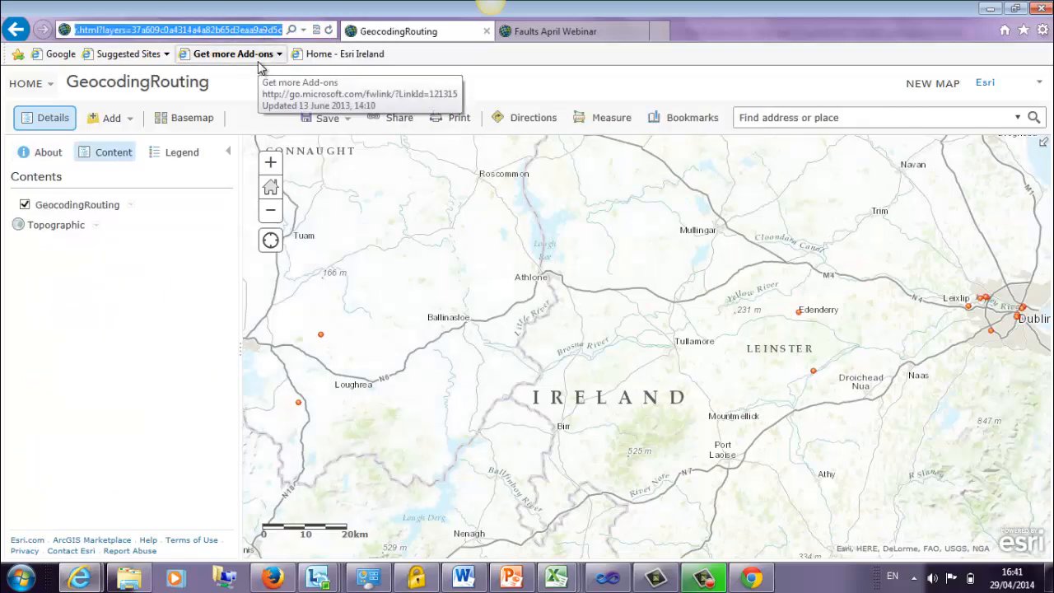
left_click(537, 33)
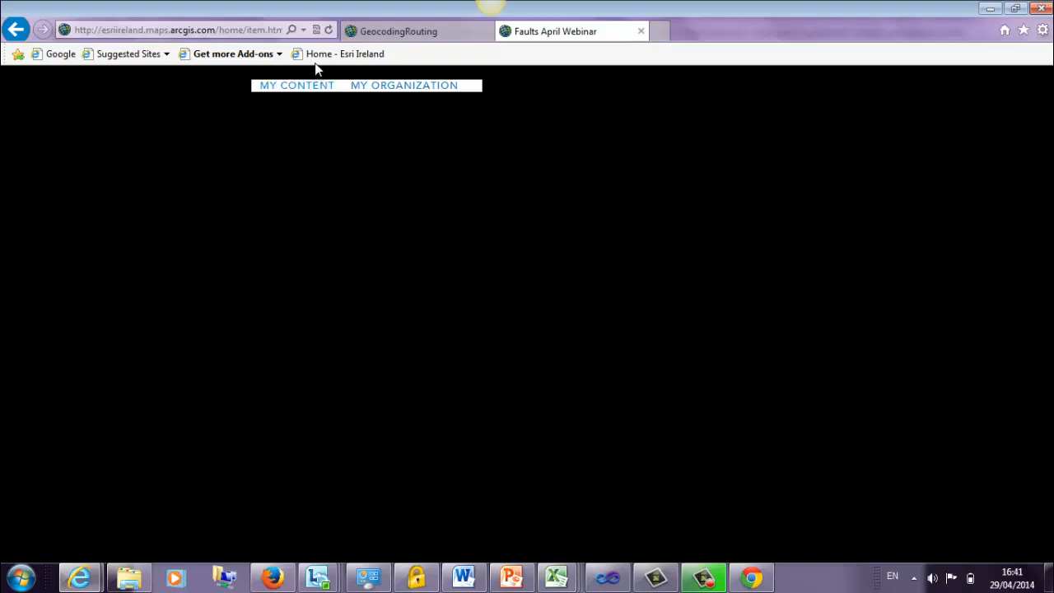
left_click(328, 30)
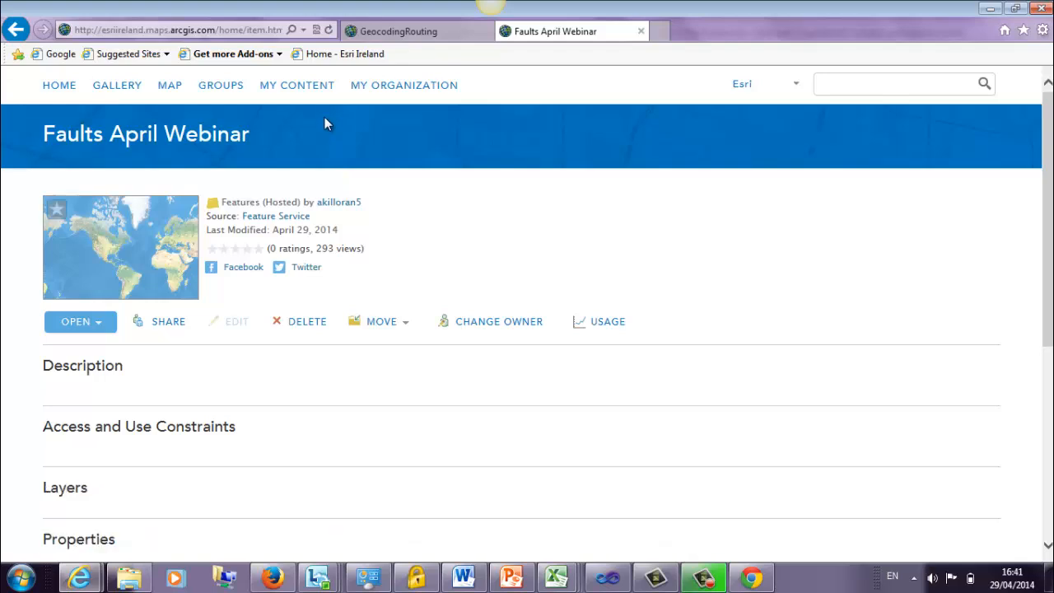
Step: Open the April Webinar Perform Analysis Map from My Content in the map viewer
left_click(307, 92)
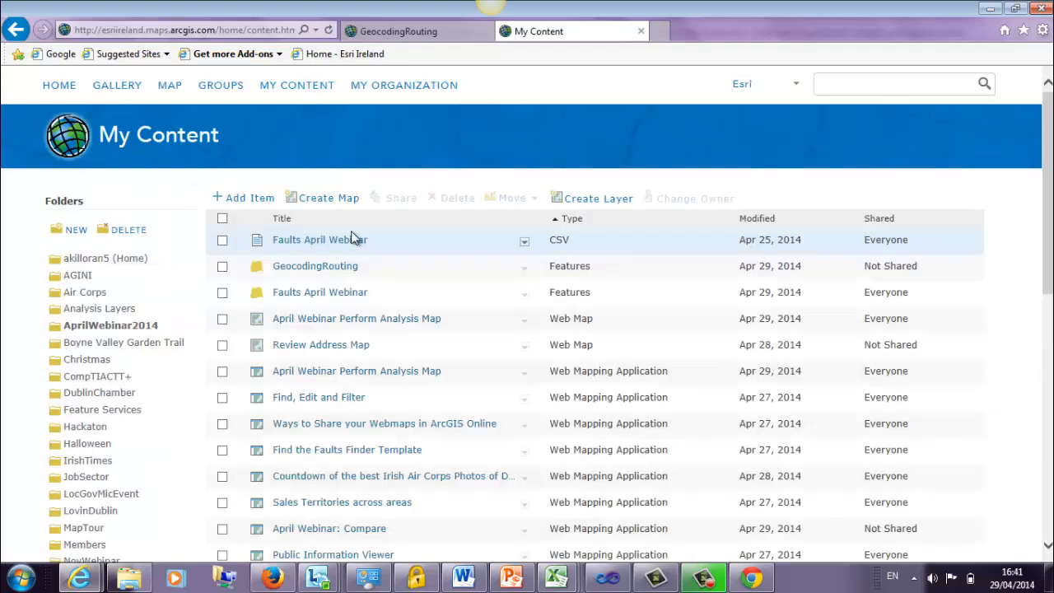
left_click(365, 325)
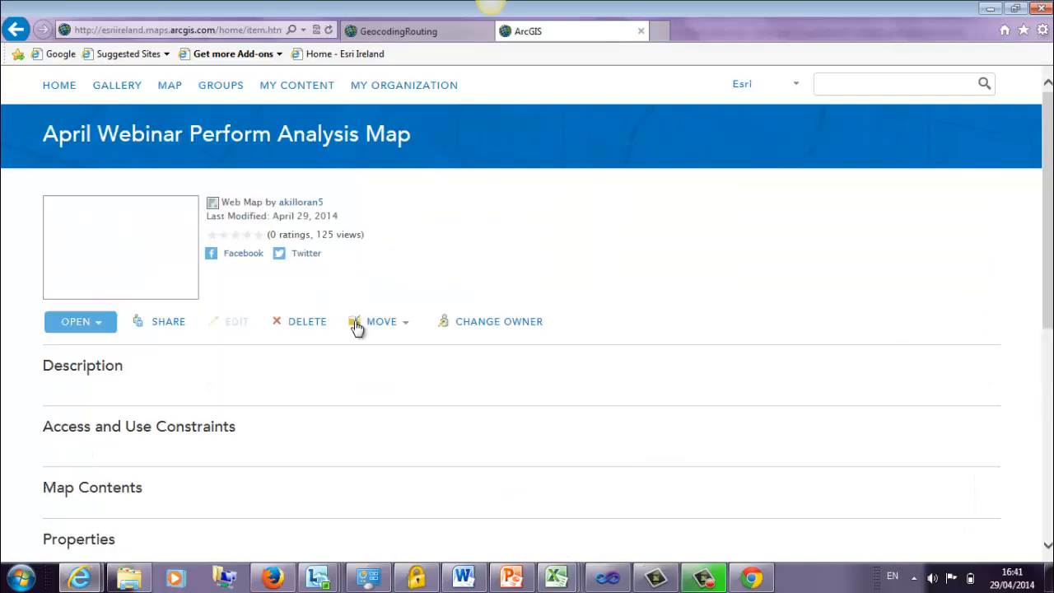
left_click(104, 329)
left_click(106, 345)
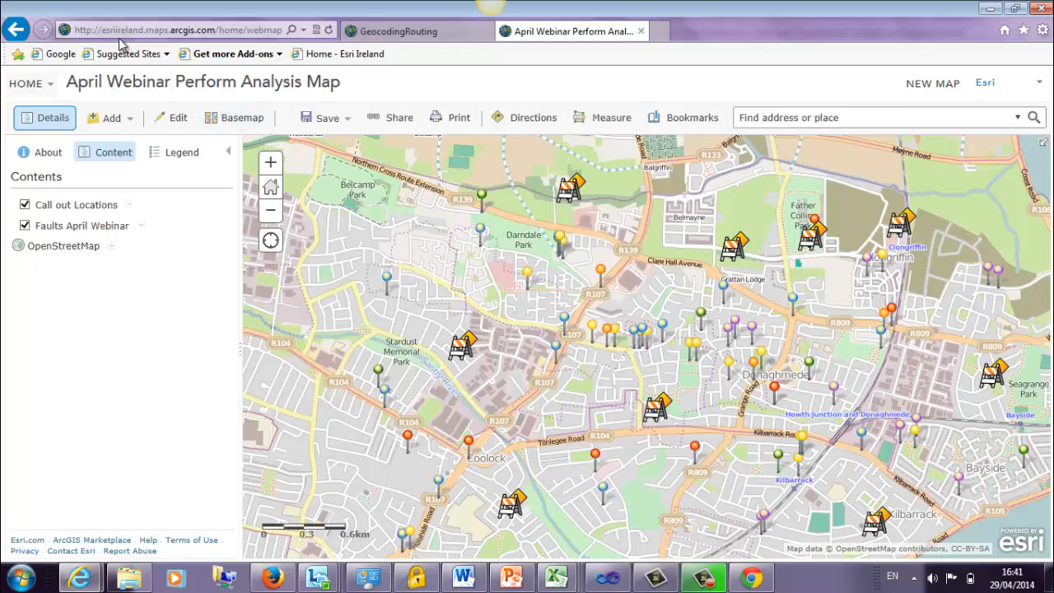
Step: Select the webmap ID in the map viewer's address
left_click(256, 31)
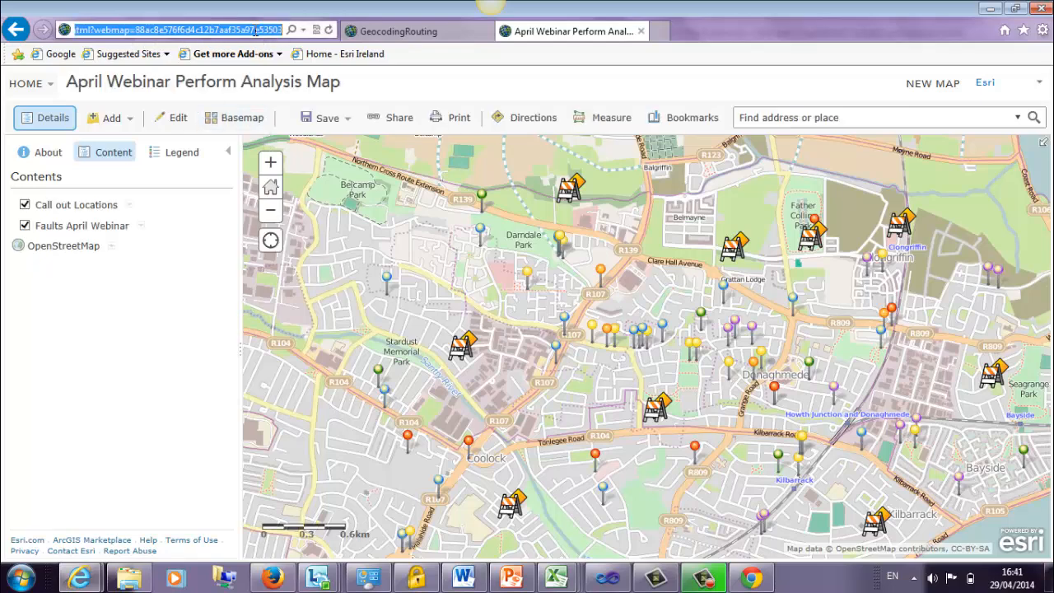
left_click(138, 30)
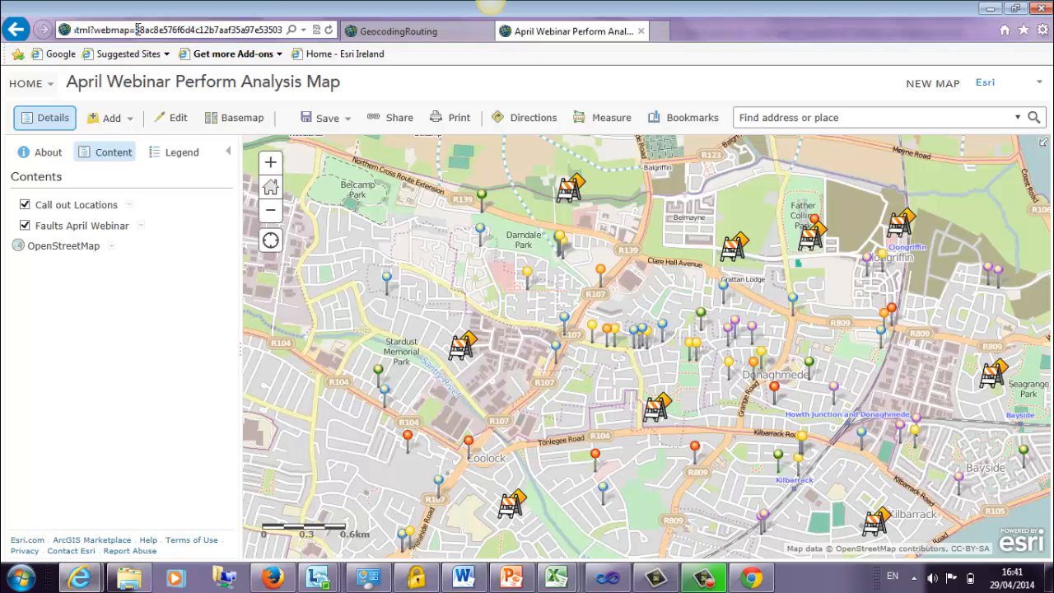
left_click_drag(137, 31, 288, 31)
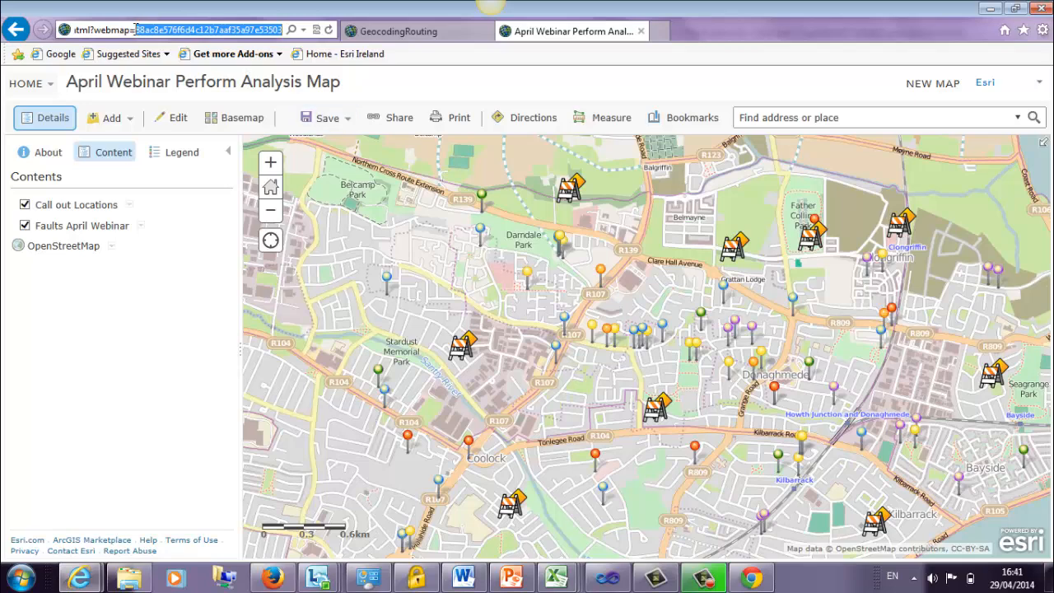
left_click(136, 30)
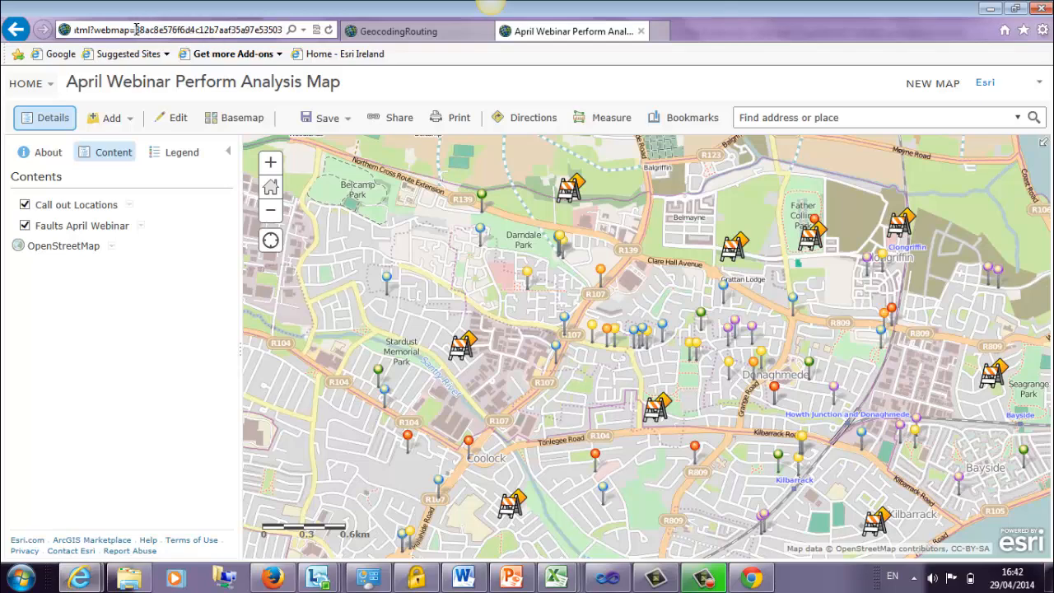
left_click_drag(135, 29, 282, 31)
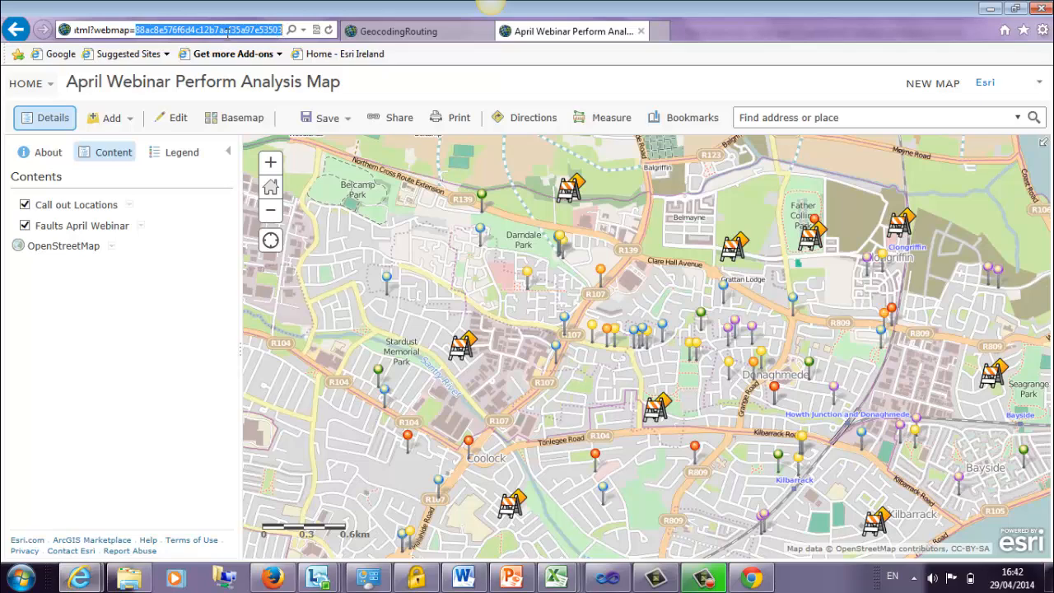
Step: Replace the old Webmap ID with the Sales Territory A ID copied from the notes
left_click(470, 582)
scroll(466, 479, "down", 4)
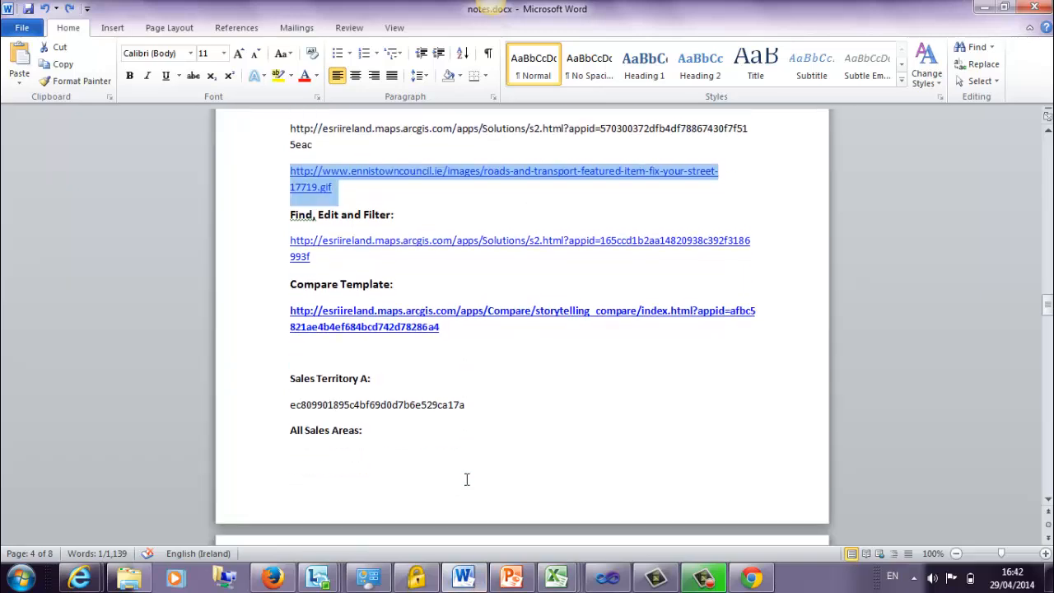
scroll(466, 479, "down", 3)
left_click_drag(467, 298, 294, 302)
key("ctrl+c")
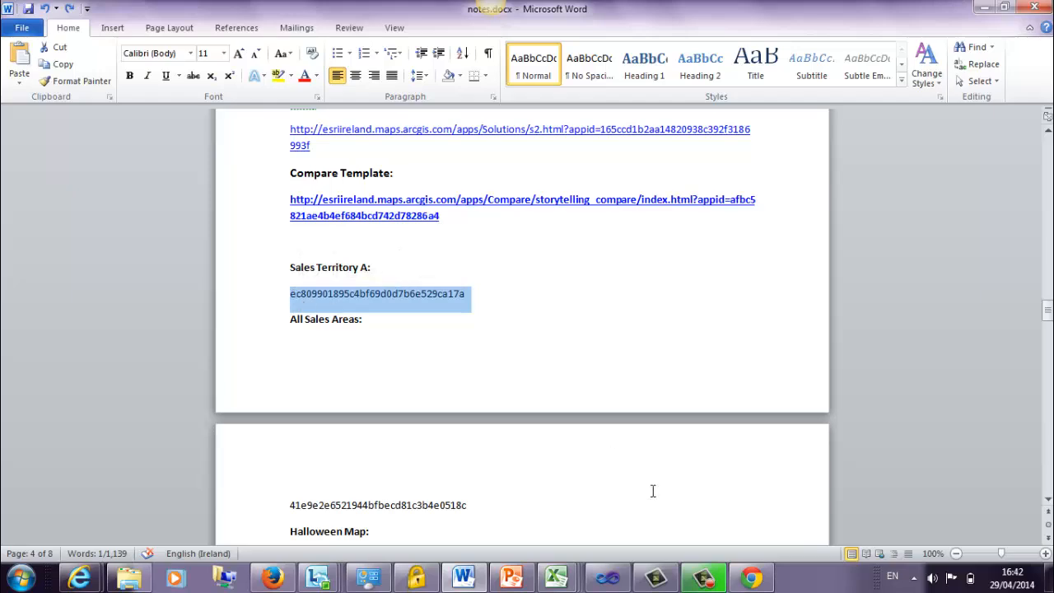
left_click(750, 578)
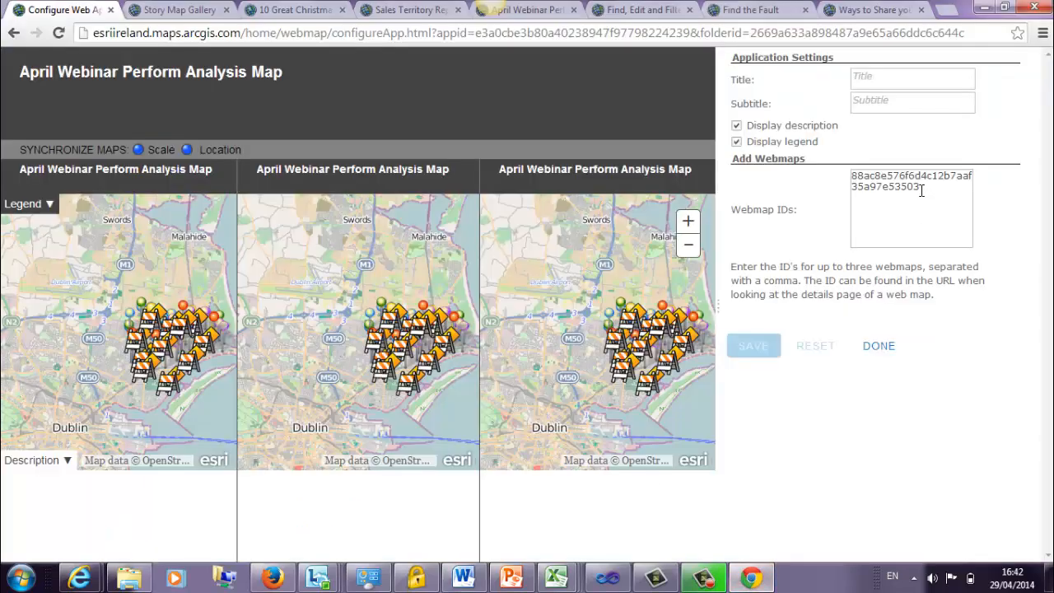
left_click_drag(921, 185, 825, 176)
key("BackSpace")
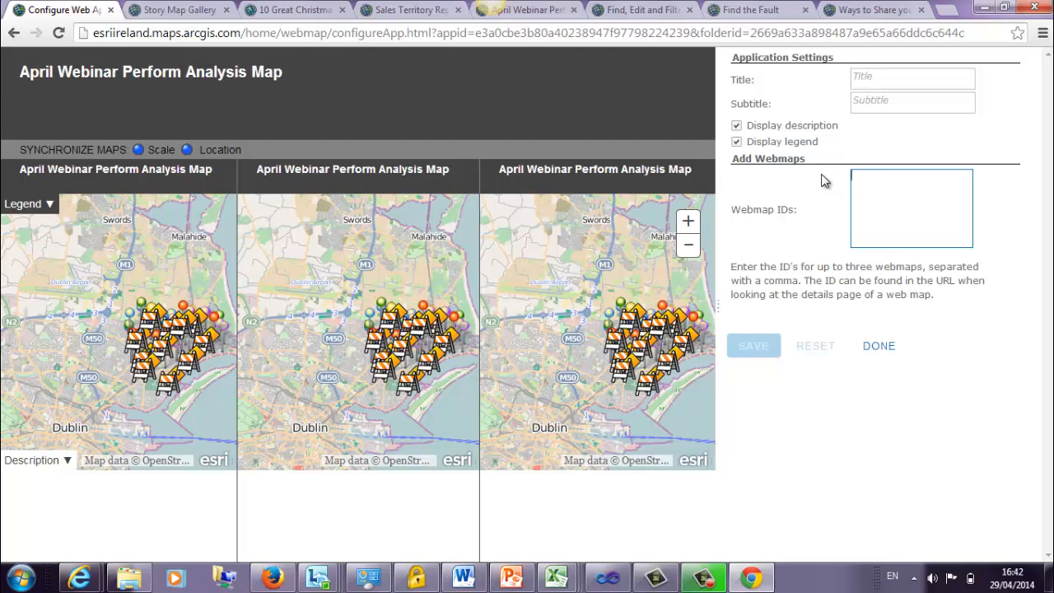
key("ctrl+v")
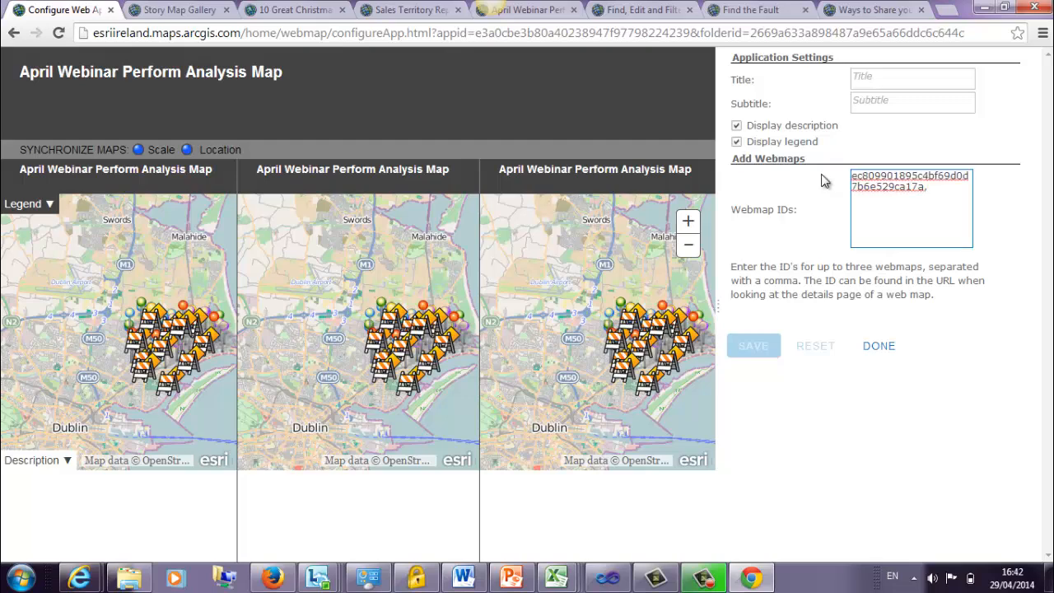
Step: Append the second webmap ID from the notes after a comma
left_click(464, 578)
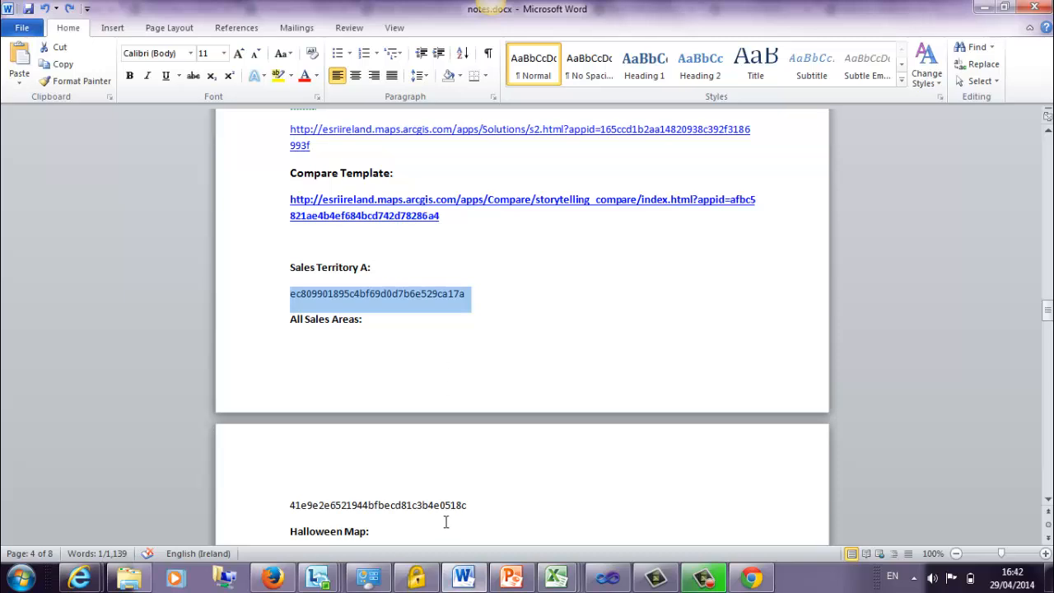
left_click_drag(468, 504, 287, 506)
key("ctrl+c")
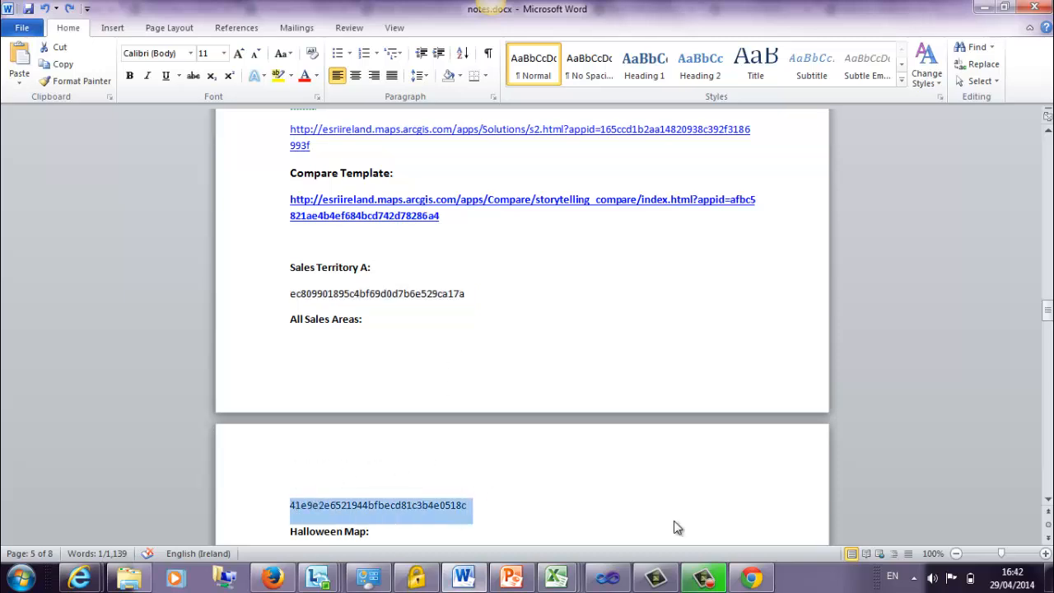
left_click(752, 578)
left_click(881, 238)
type(",")
key("ctrl+v")
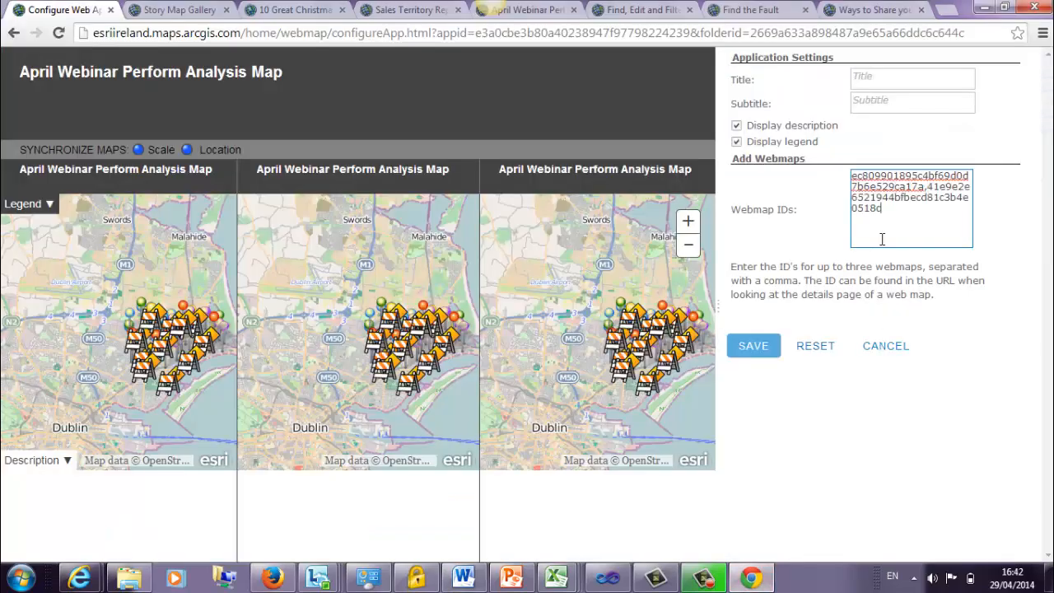
Step: Save the two webmap IDs, check the side-by-side sales maps, and finish configuring
left_click(758, 350)
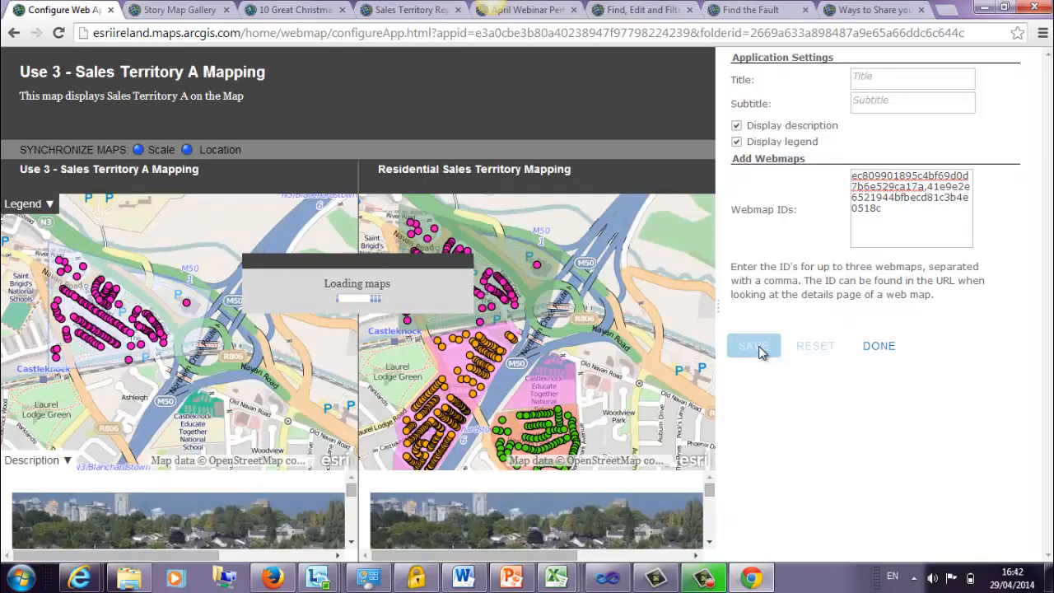
scroll(714, 504, "down", 1)
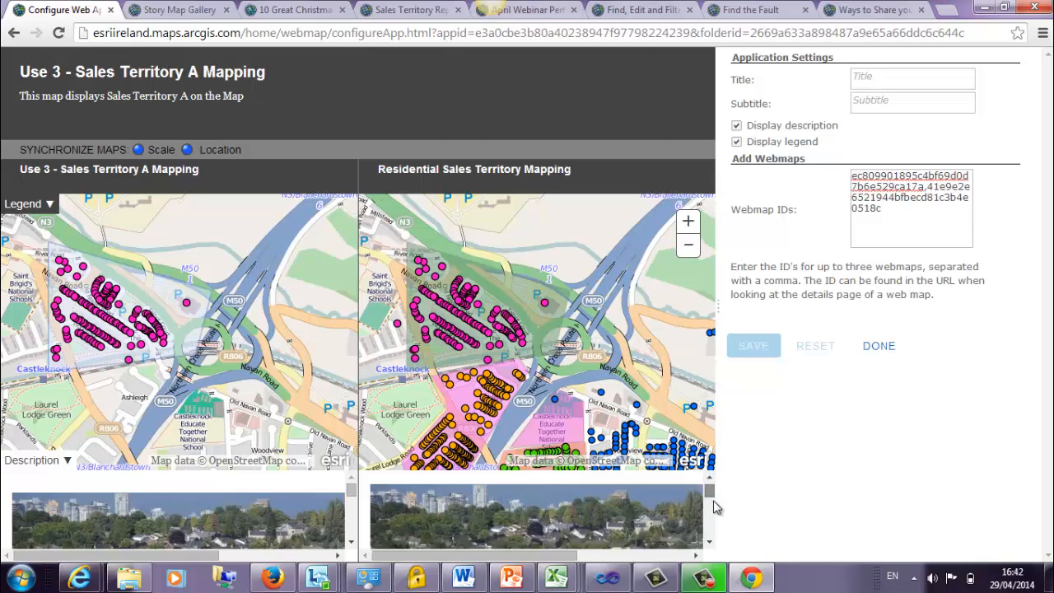
mouse_move(714, 506)
left_mouse_down()
mouse_move(713, 541)
mouse_move(708, 489)
left_mouse_up()
scroll(393, 379, "down", 1)
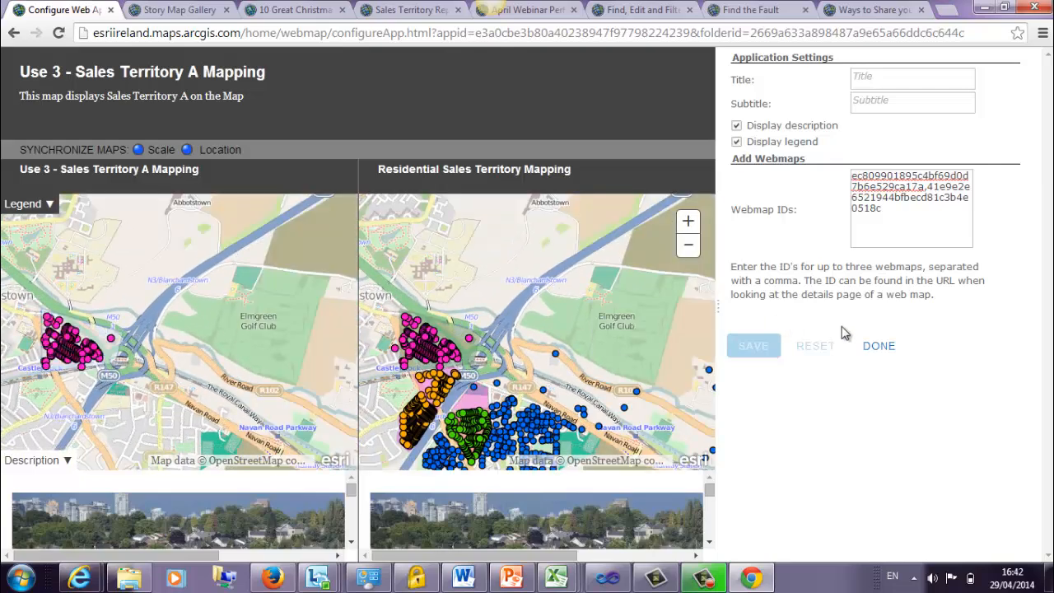
left_click(879, 347)
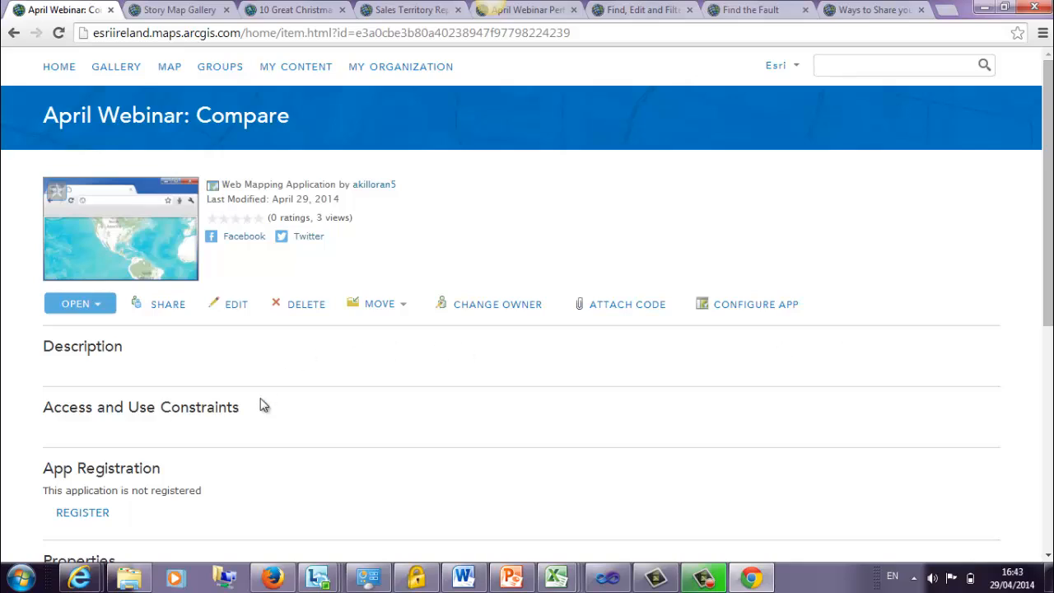
Step: Share April Webinar: Compare publicly and with the Ways to Share your Webmaps group, then return to My Content
left_click(178, 310)
left_click(391, 231)
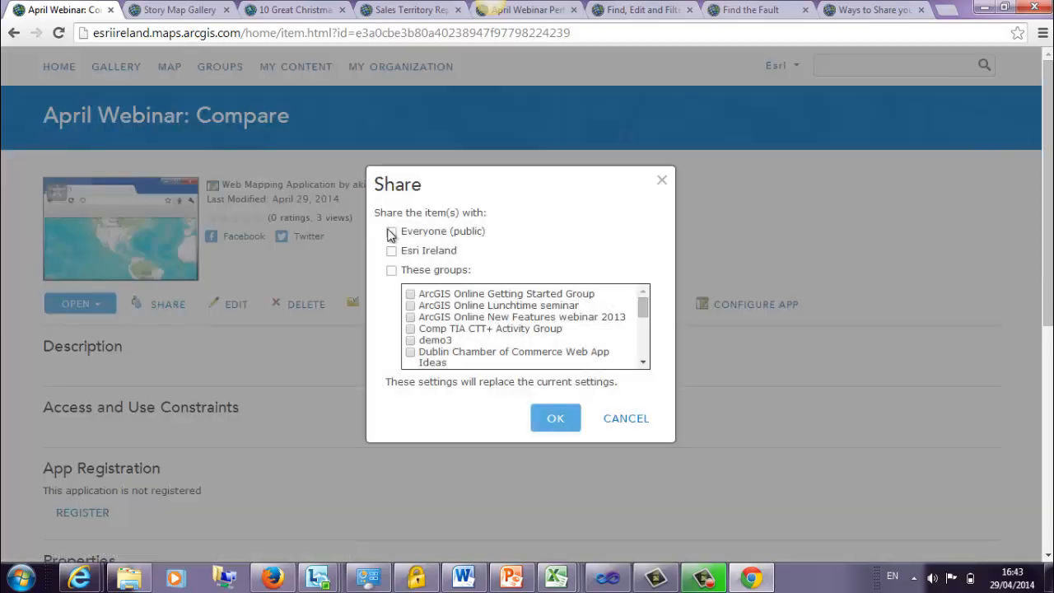
left_click_drag(642, 308, 642, 362)
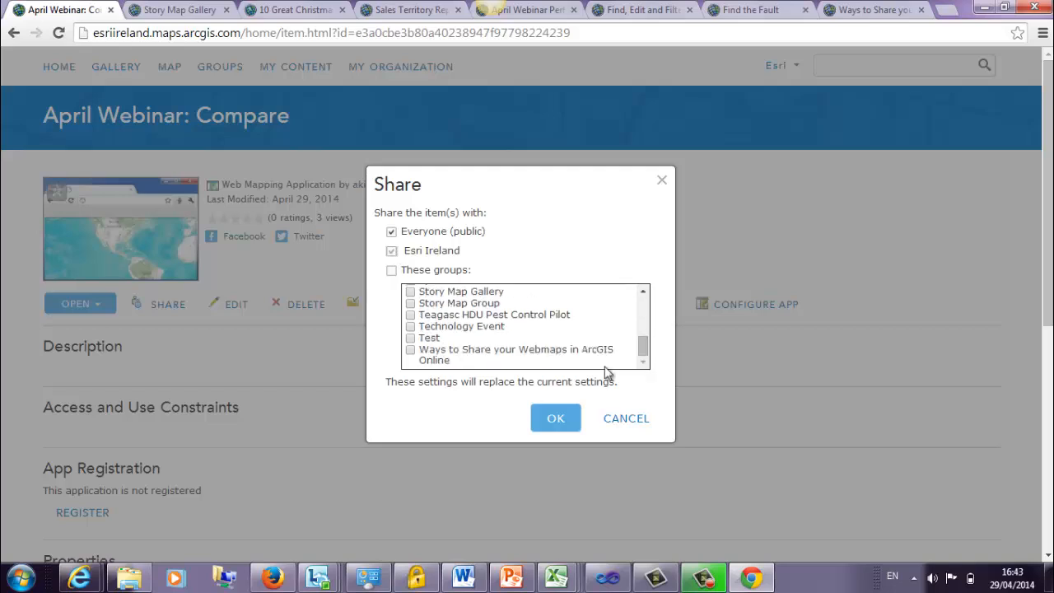
left_click(411, 350)
left_click(556, 419)
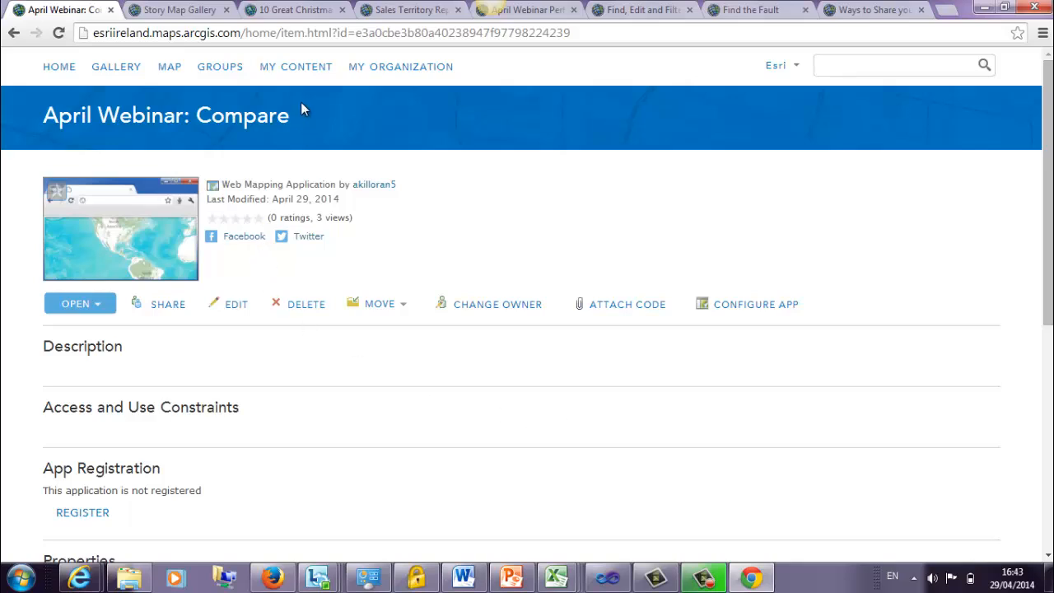
left_click(294, 75)
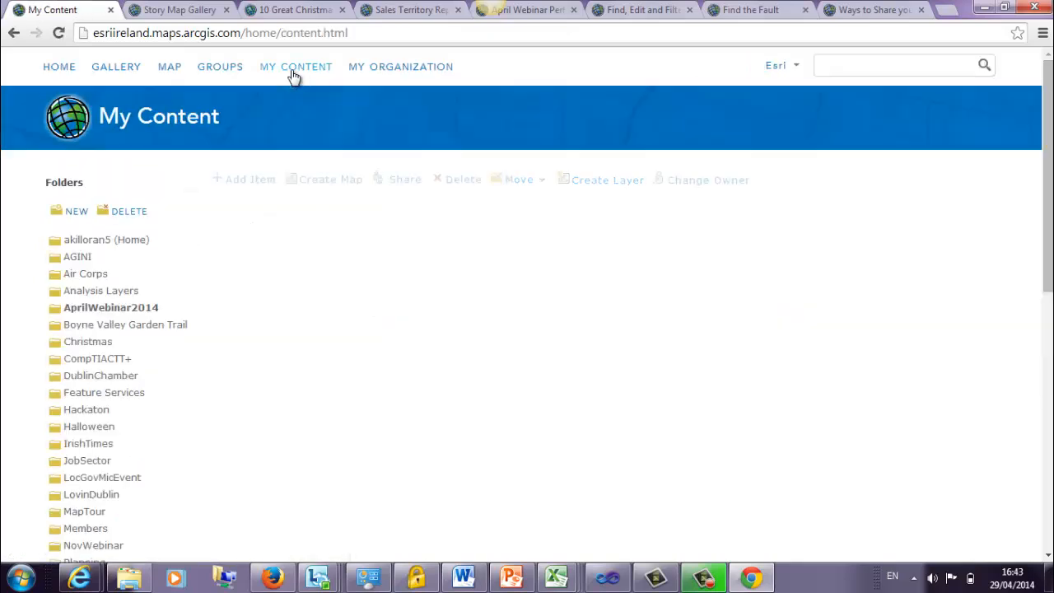
Step: Open the April Webinar Perform Analysis Map in the map viewer and begin making a web application
left_click(352, 301)
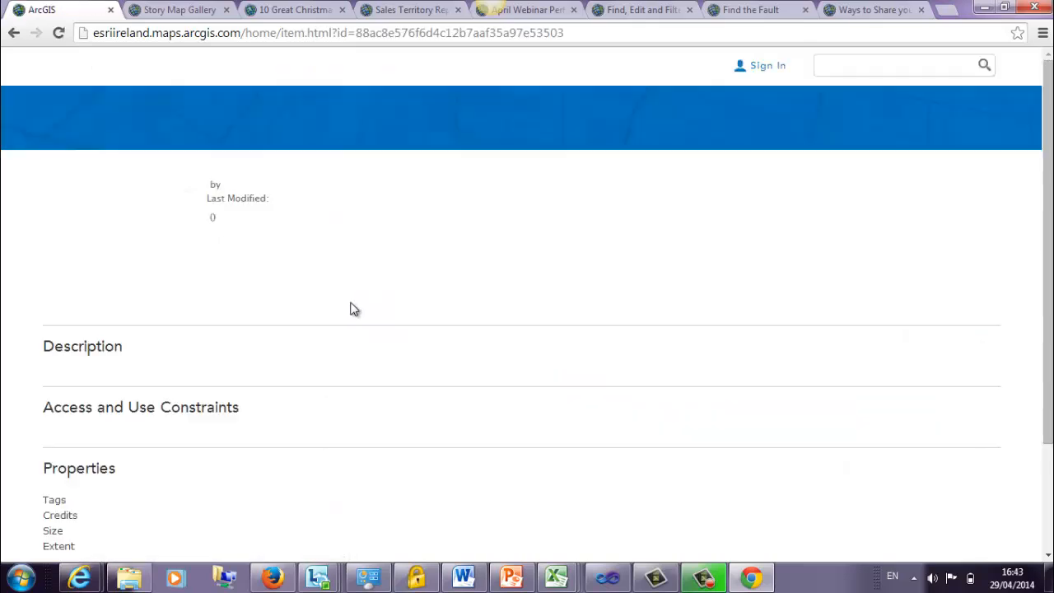
left_click(107, 315)
left_click(105, 325)
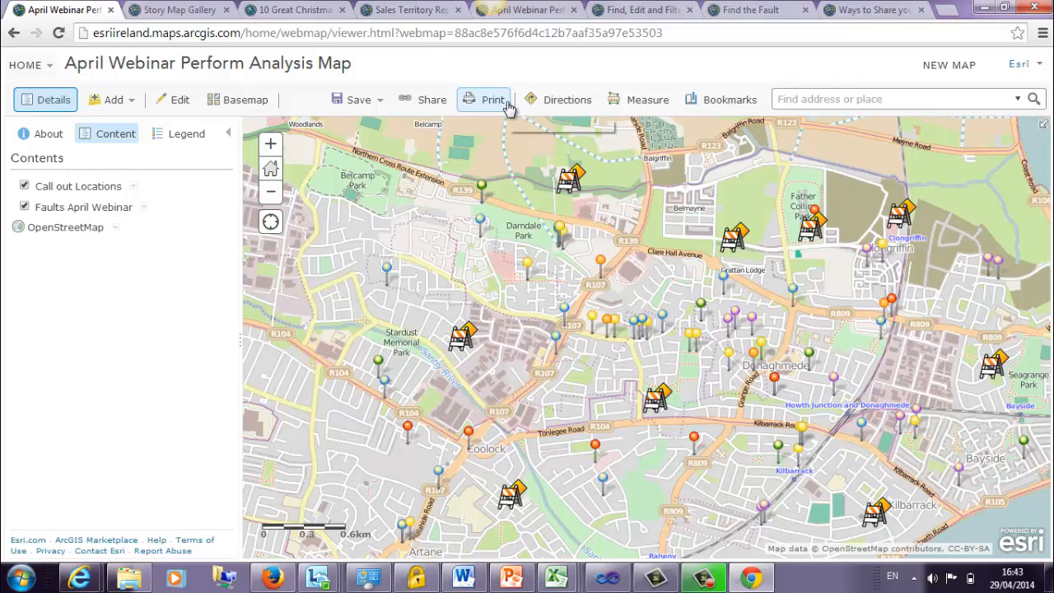
left_click(430, 102)
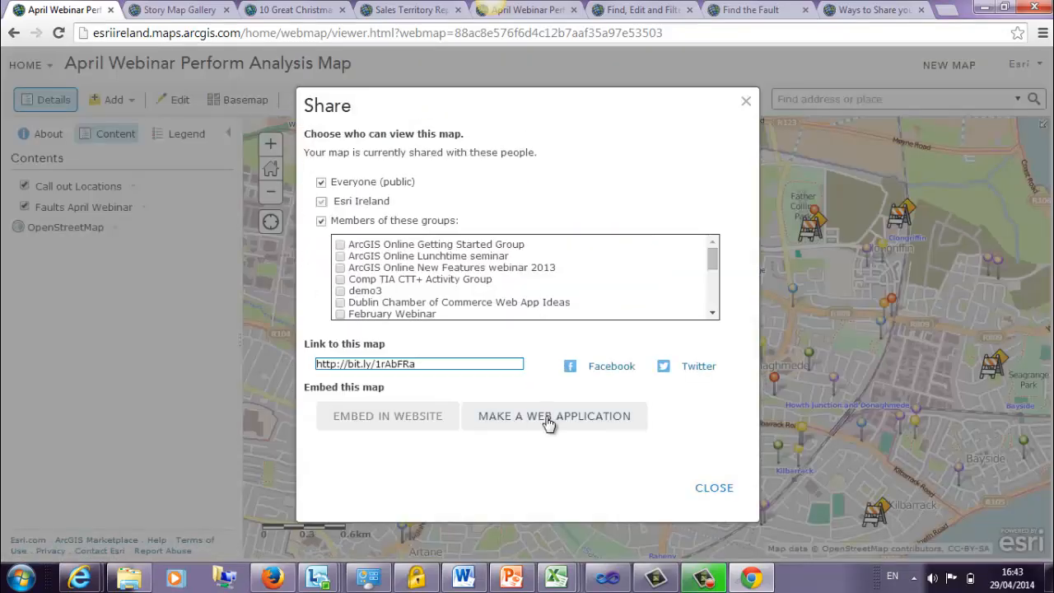
left_click(546, 418)
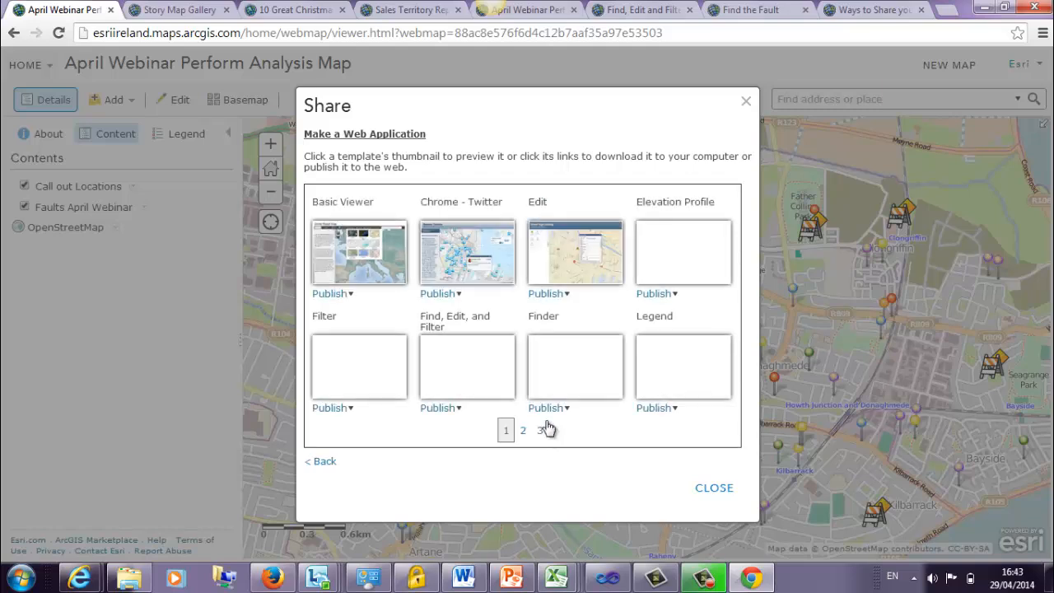
Step: Publish the Public Information template as 'April Webinar: Public Information' and view its item page
left_click(522, 431)
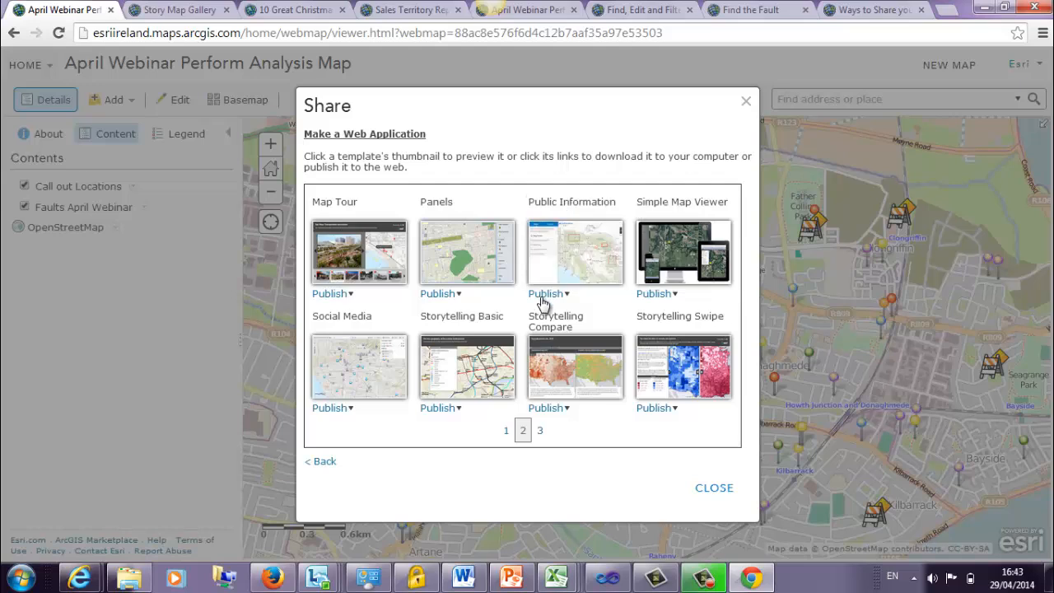
left_click(543, 294)
left_click(544, 310)
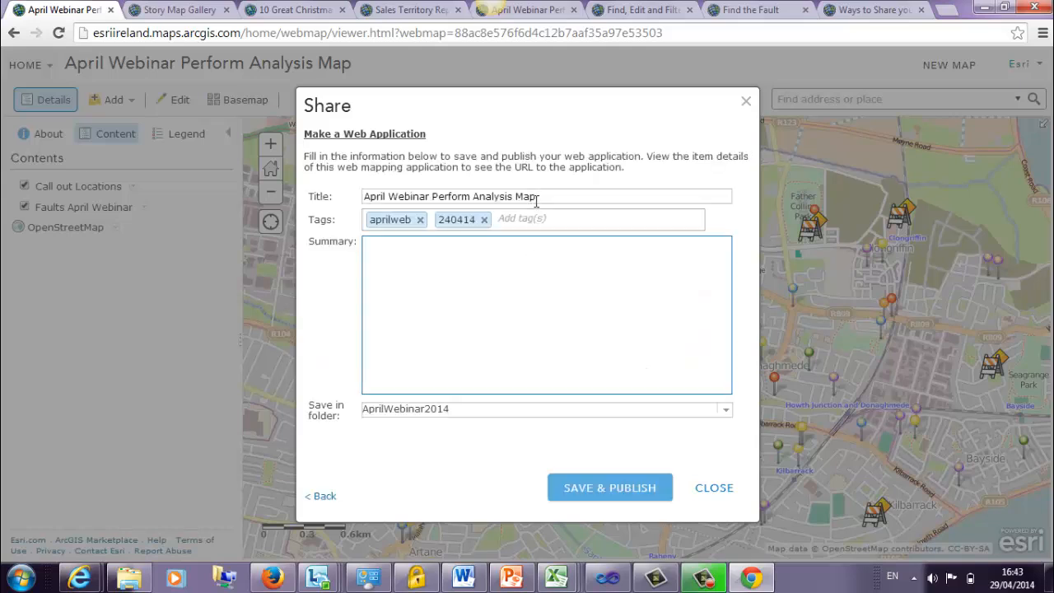
left_click_drag(537, 197, 433, 197)
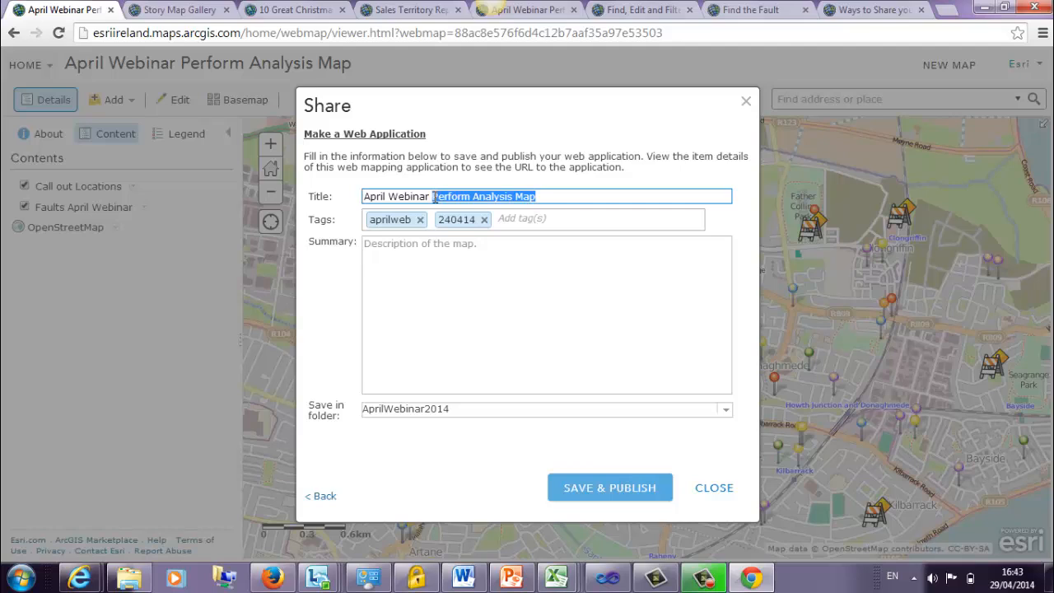
key("BackSpace")
type(":")
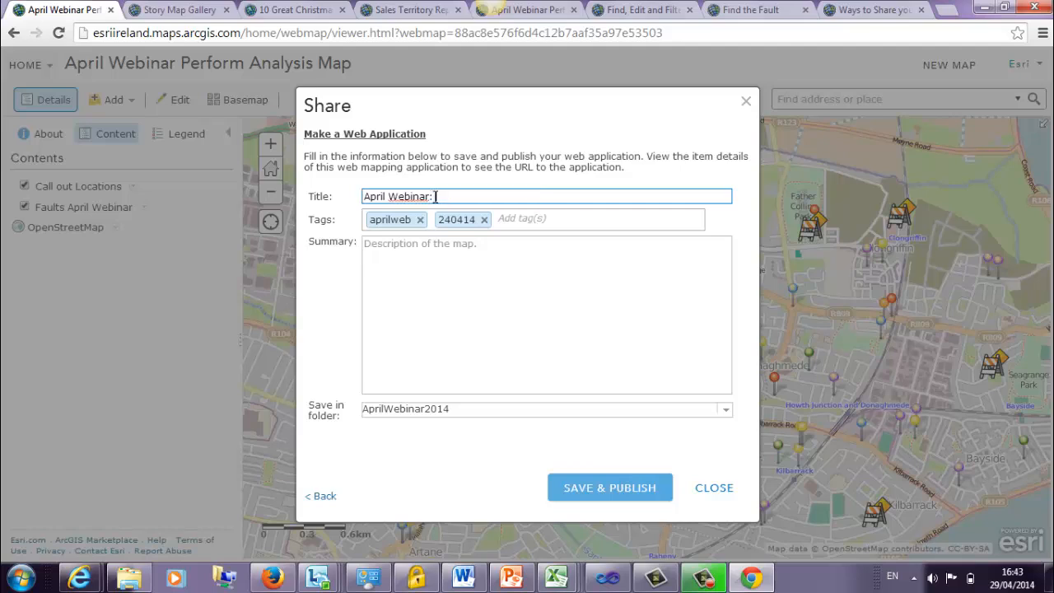
type(" Public Information")
left_click(600, 488)
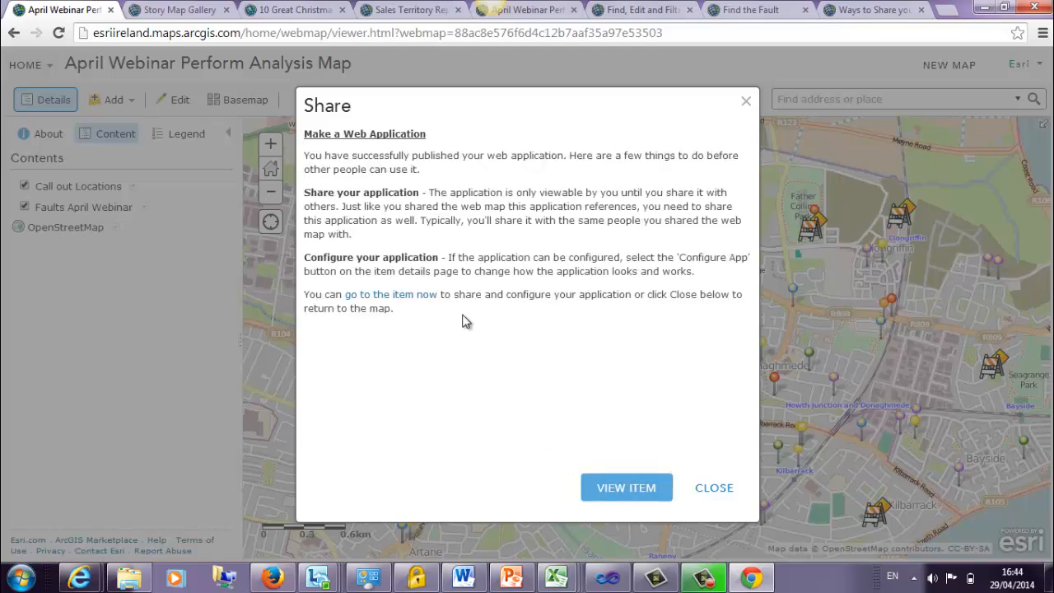
left_click(421, 302)
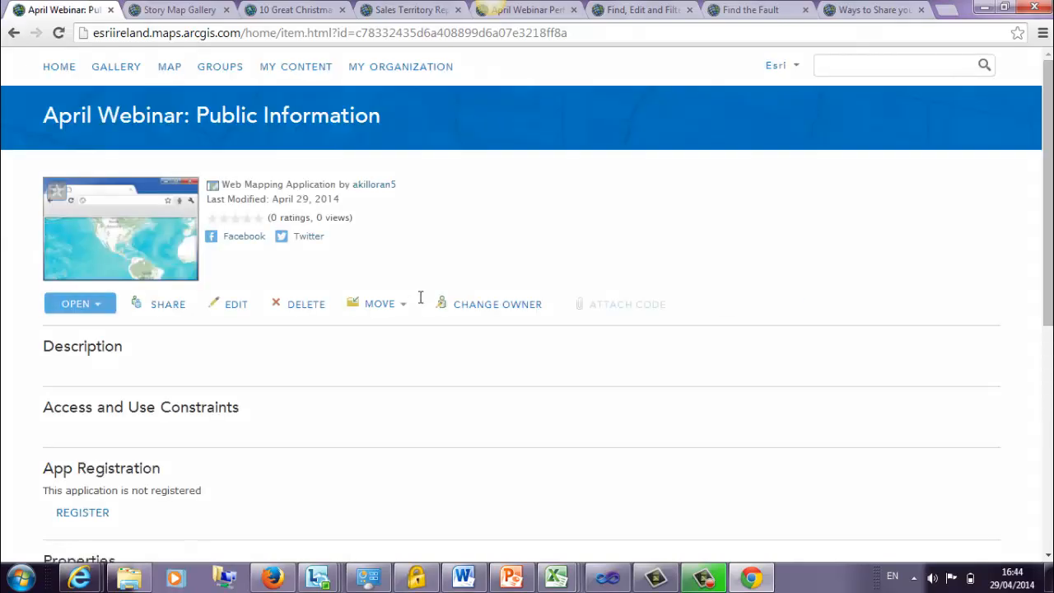
Step: Launch the Public Information app, inspect a road defect fault and a callout popup, then show the layers list
left_click(90, 306)
left_click(94, 323)
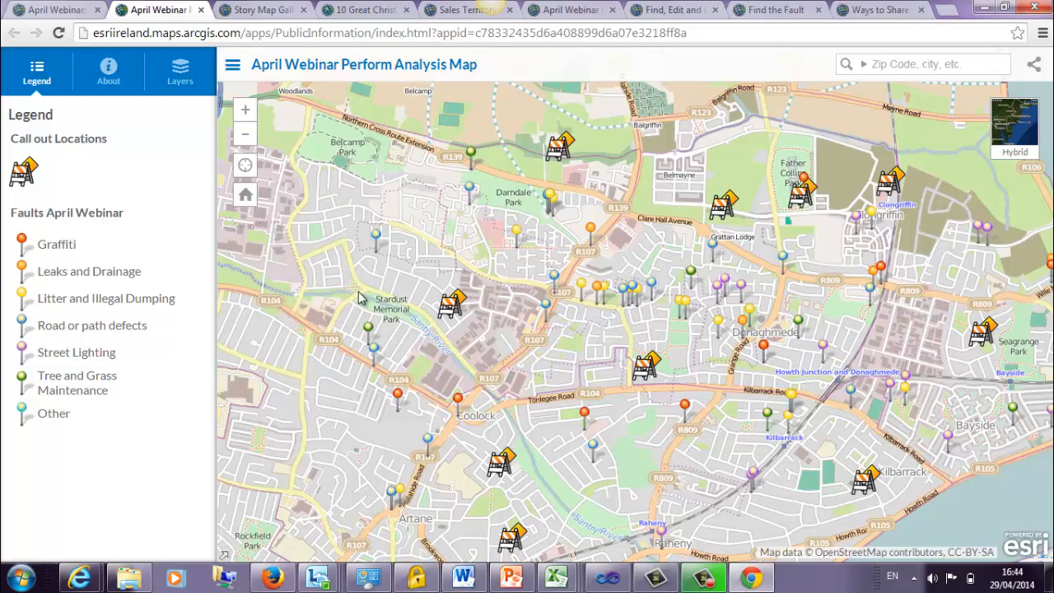
left_click(375, 235)
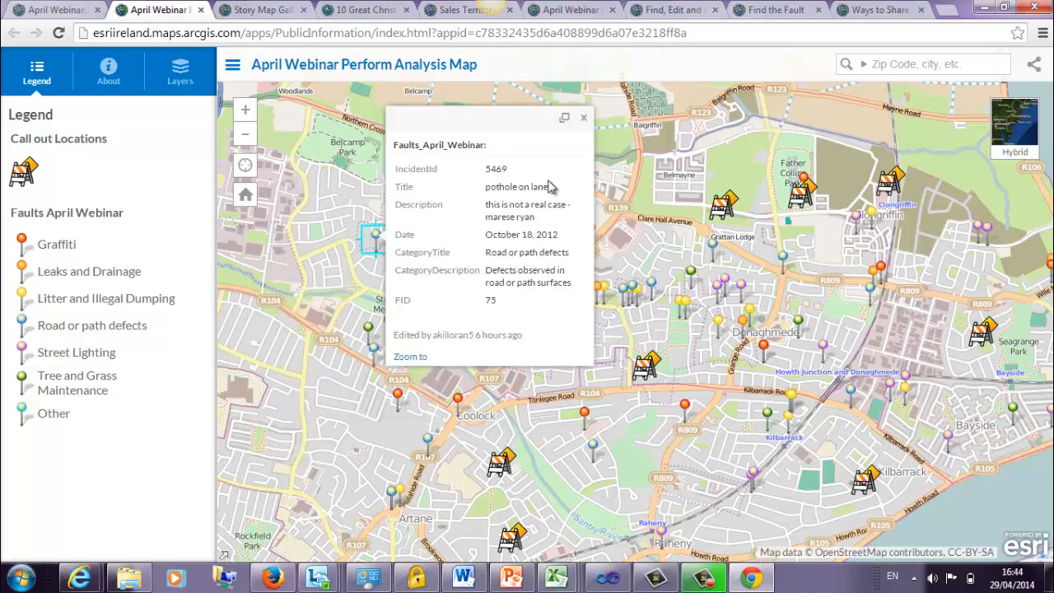
left_click(582, 120)
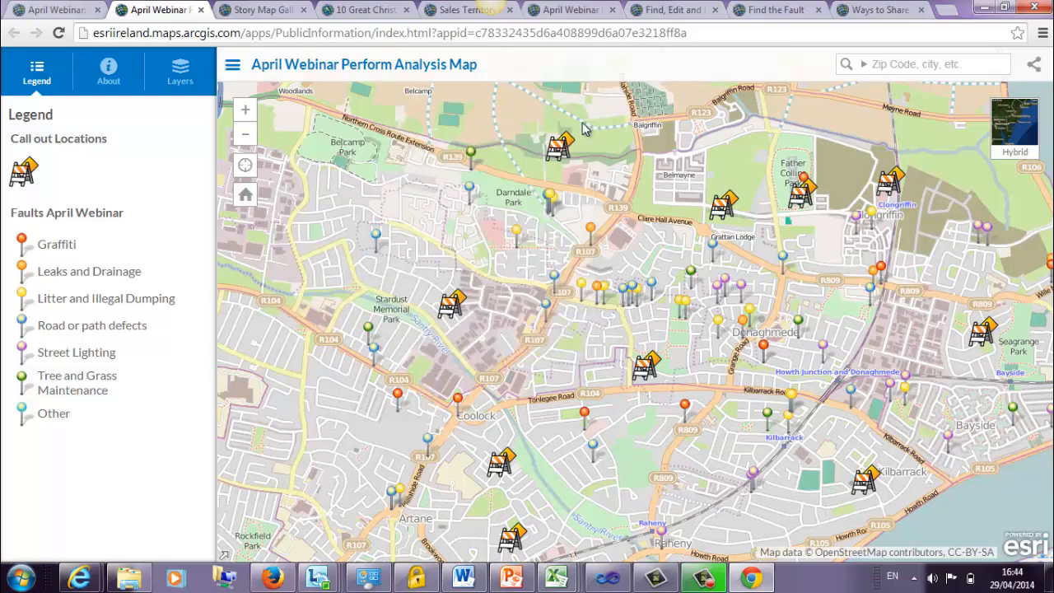
left_click(452, 306)
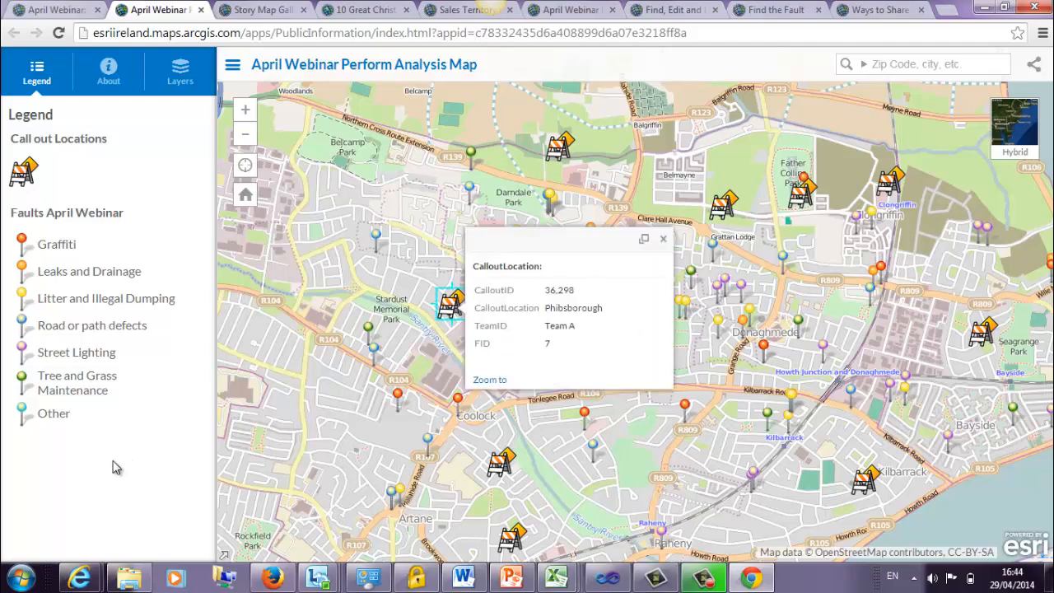
left_click(662, 239)
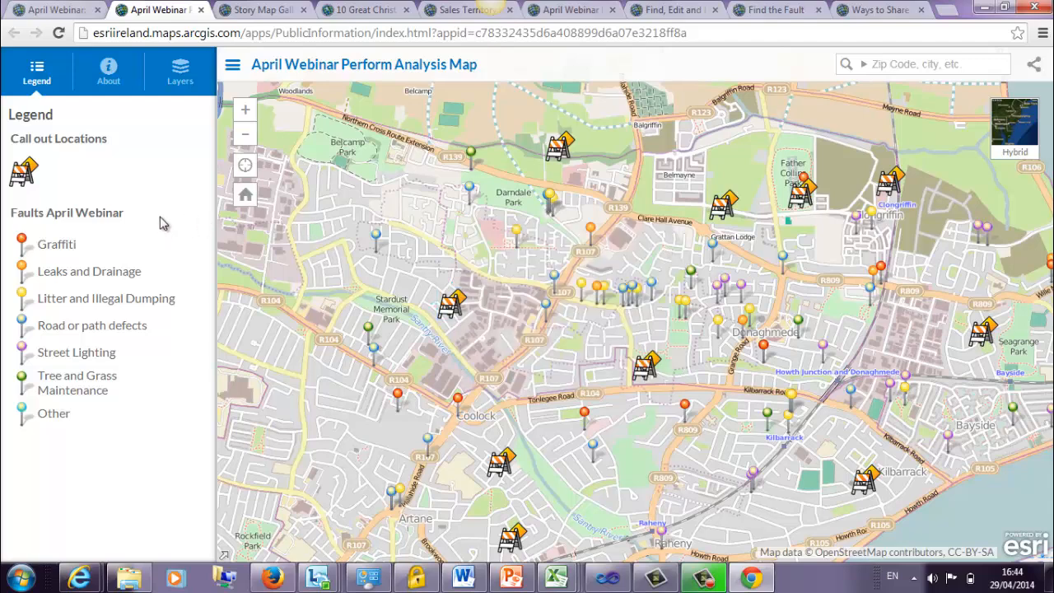
left_click(180, 81)
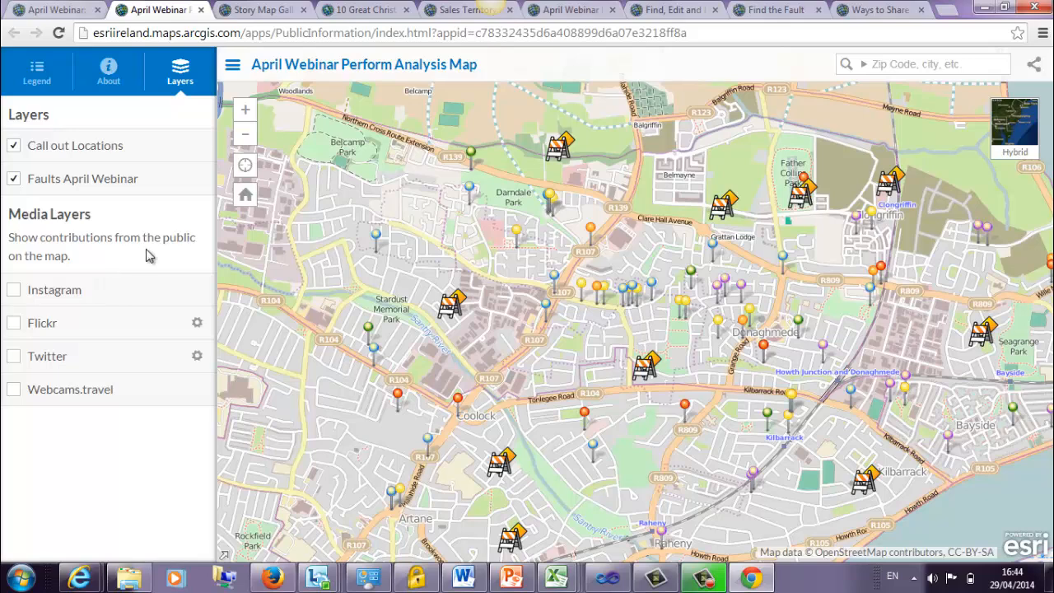
Step: Try the Instagram, Flickr, Twitter and Webcams.travel layers, keep only Twitter on, and open its search settings
left_click(14, 290)
left_click(14, 322)
left_click(14, 355)
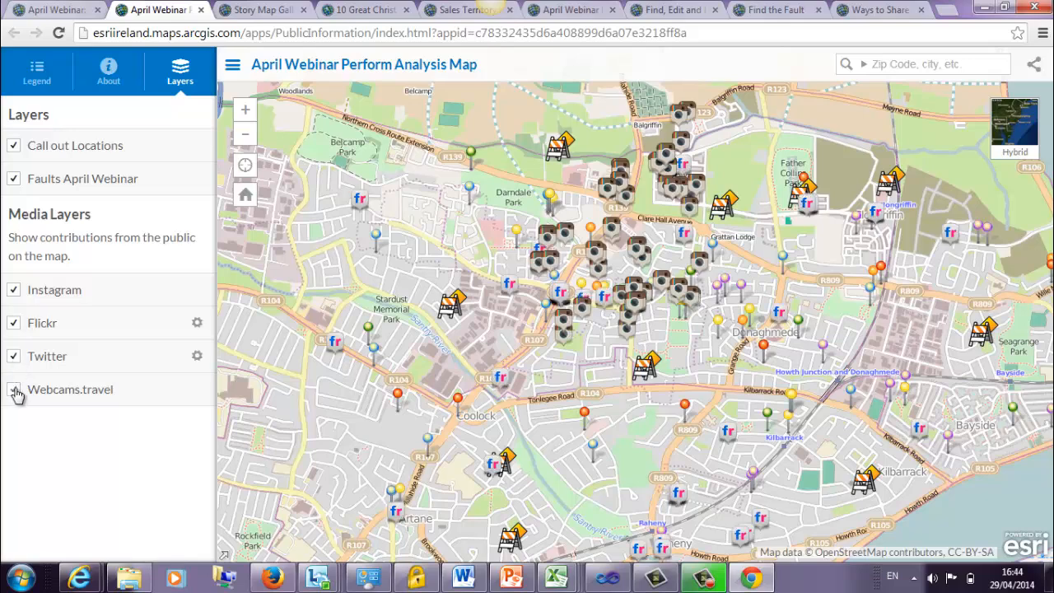
left_click(14, 389)
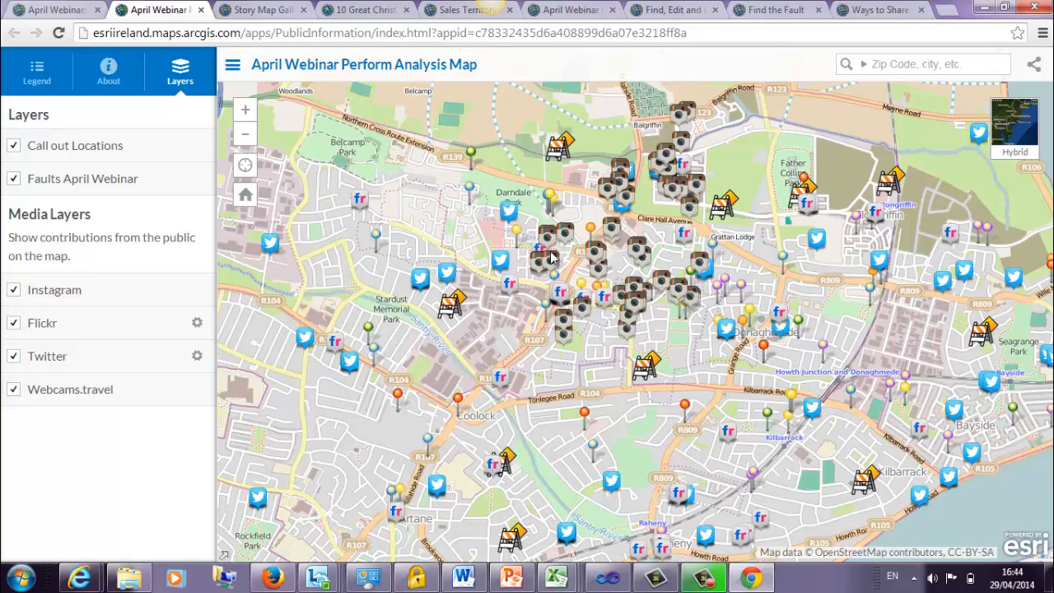
left_click(15, 388)
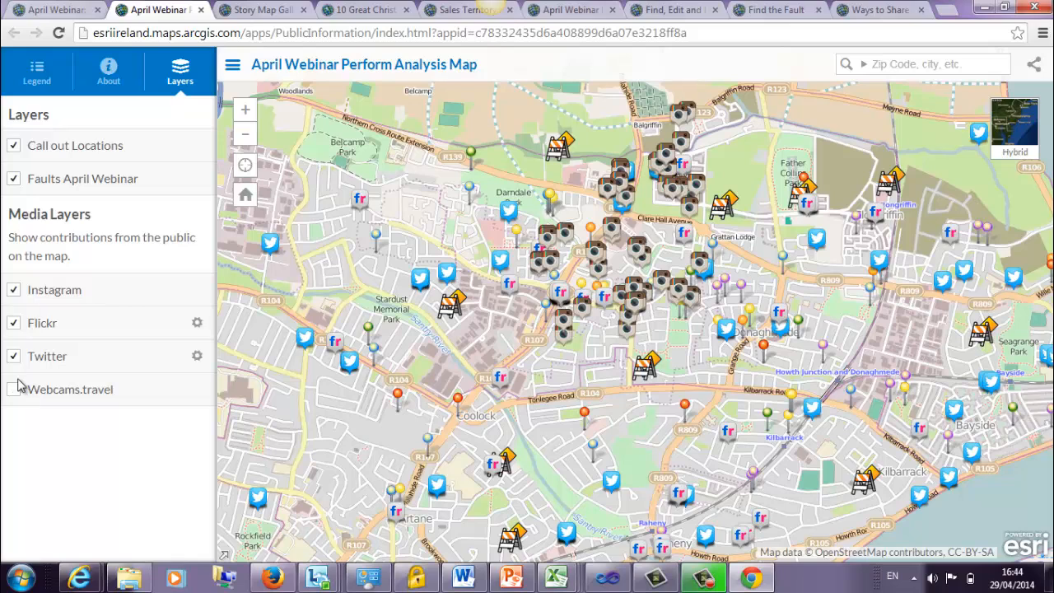
left_click(17, 325)
left_click(15, 292)
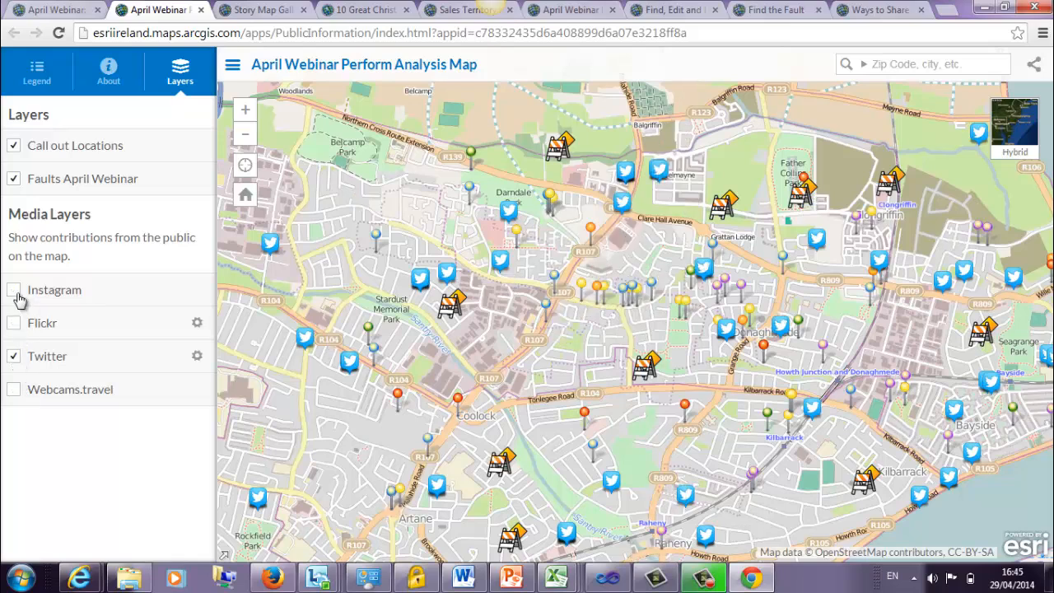
left_click(197, 358)
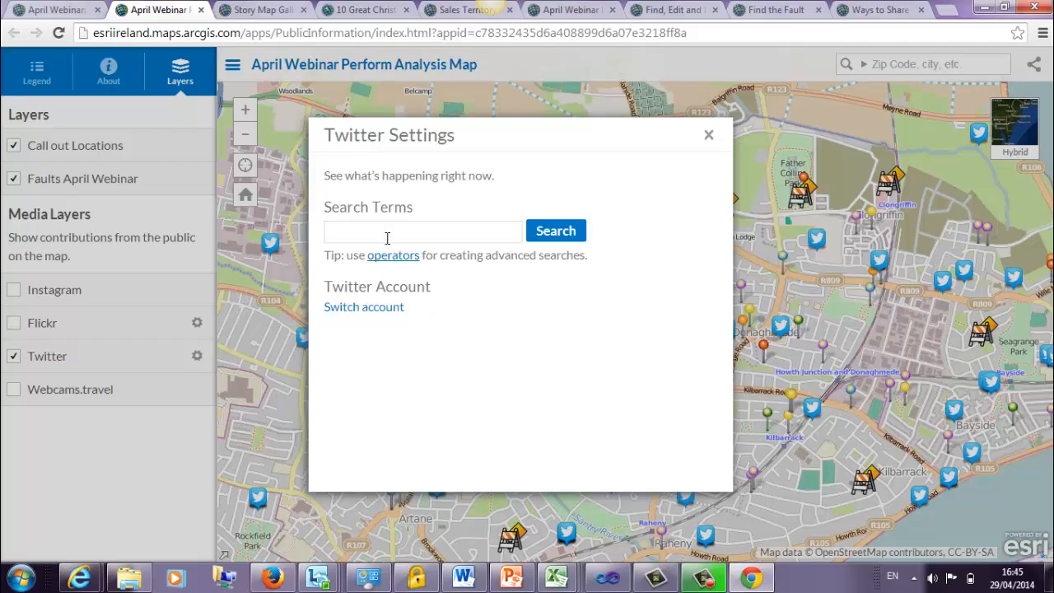
Step: Search Twitter for 'Dublin', read two tweet popups including one near Donaghmede, then move to the Christmas markets story map
type("Dublin")
left_click(545, 233)
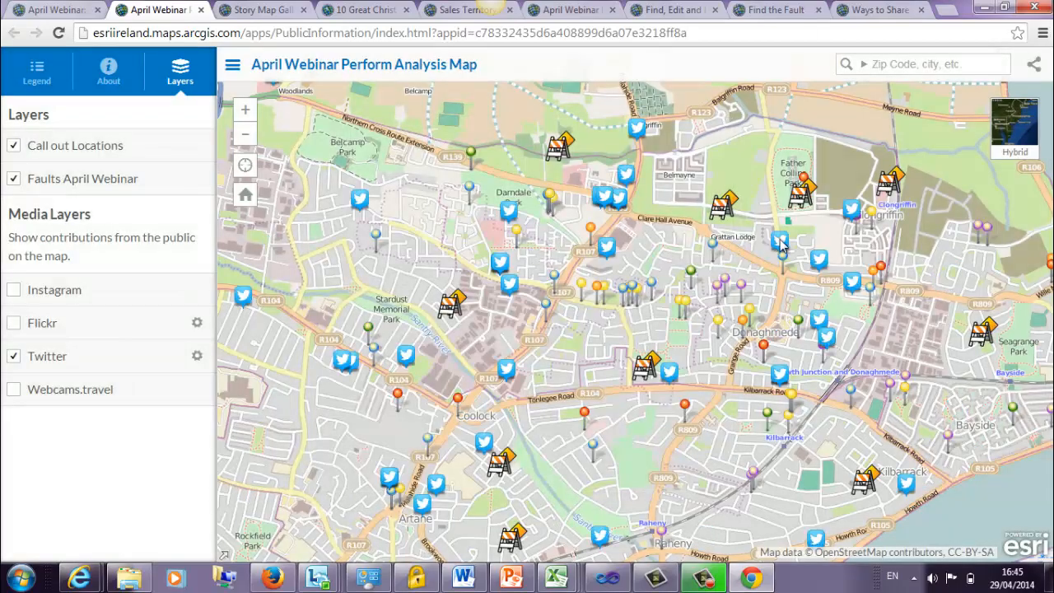
left_click(779, 241)
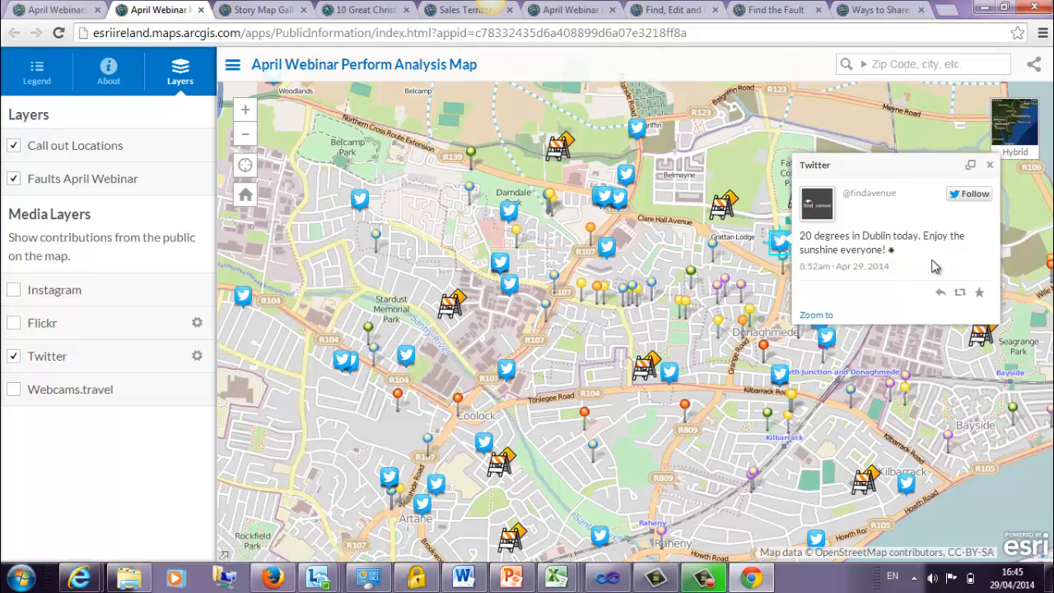
left_click(990, 165)
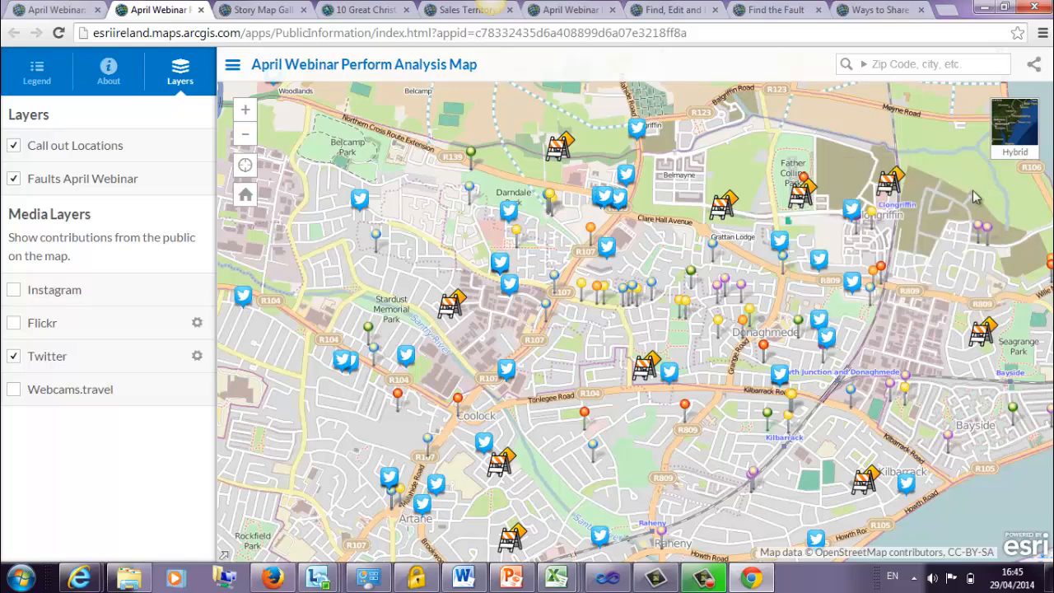
left_click(779, 374)
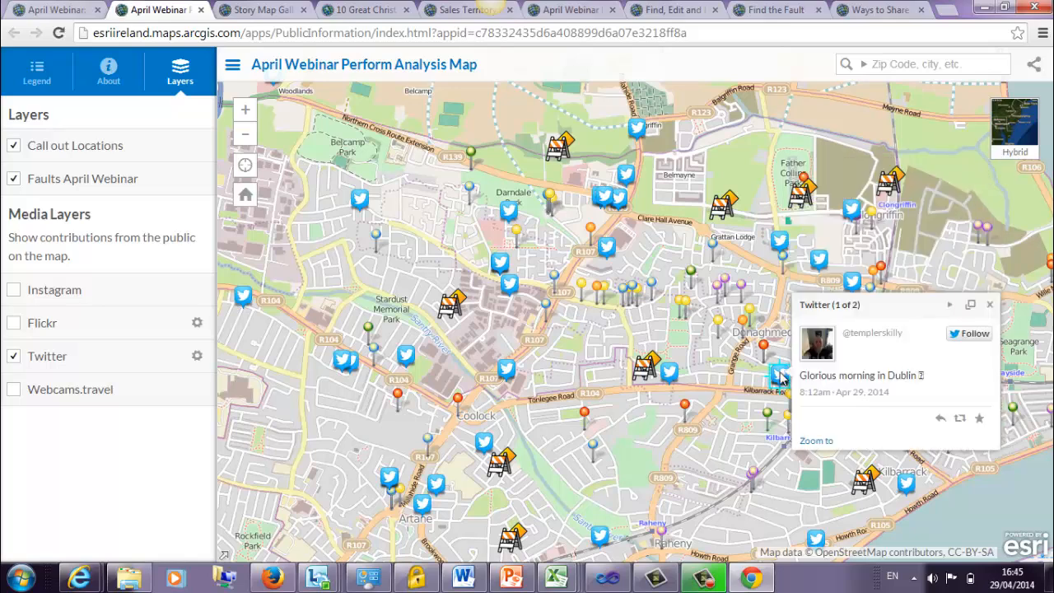
left_click(989, 306)
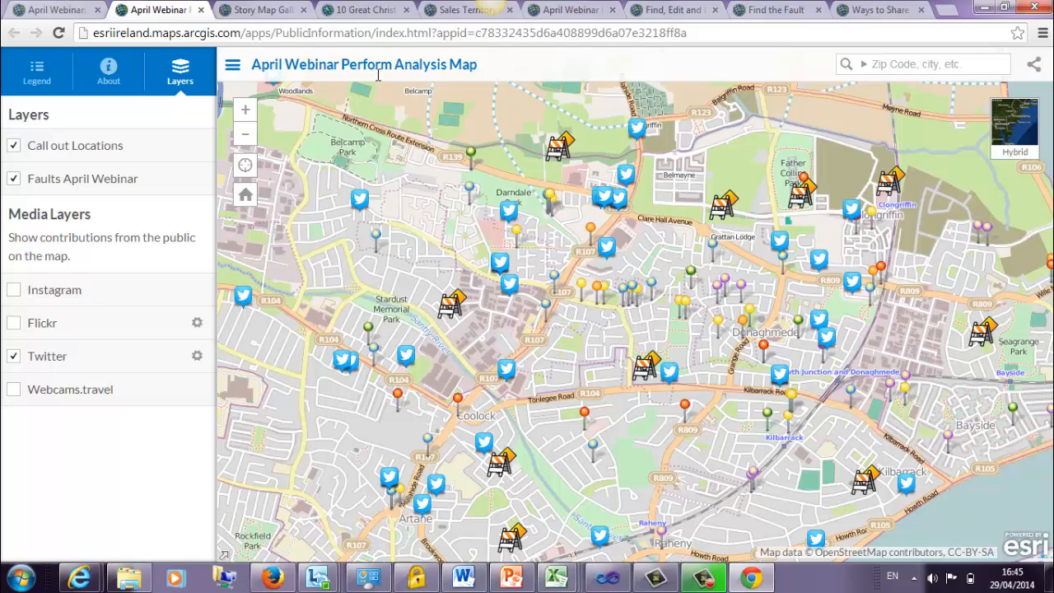
left_click(366, 14)
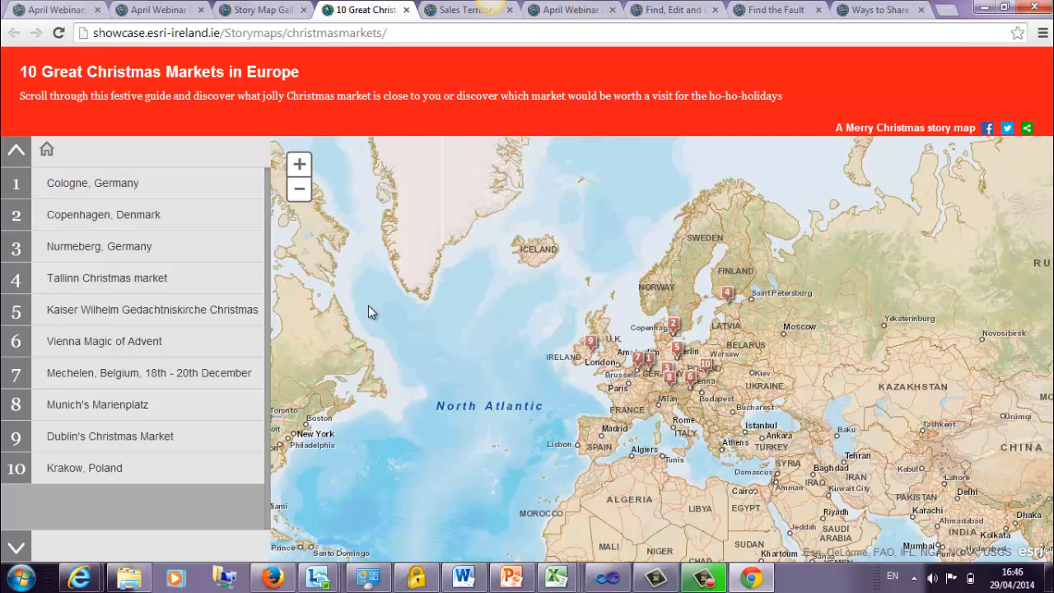
Step: Browse the Christmas markets story map from Cologne to the next market, then leave full screen and go to Word
left_click(95, 187)
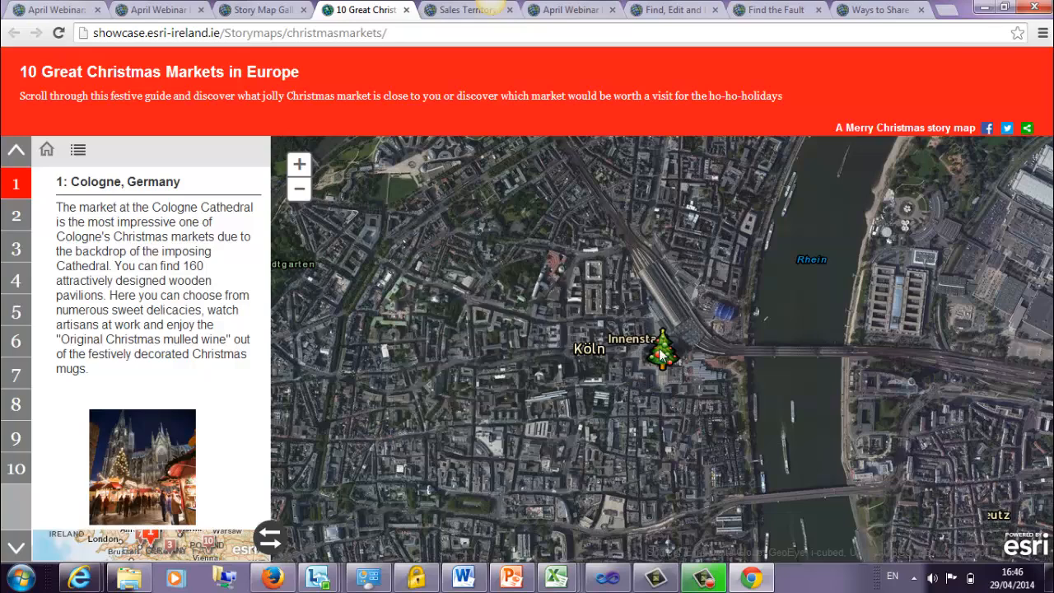
key("F11")
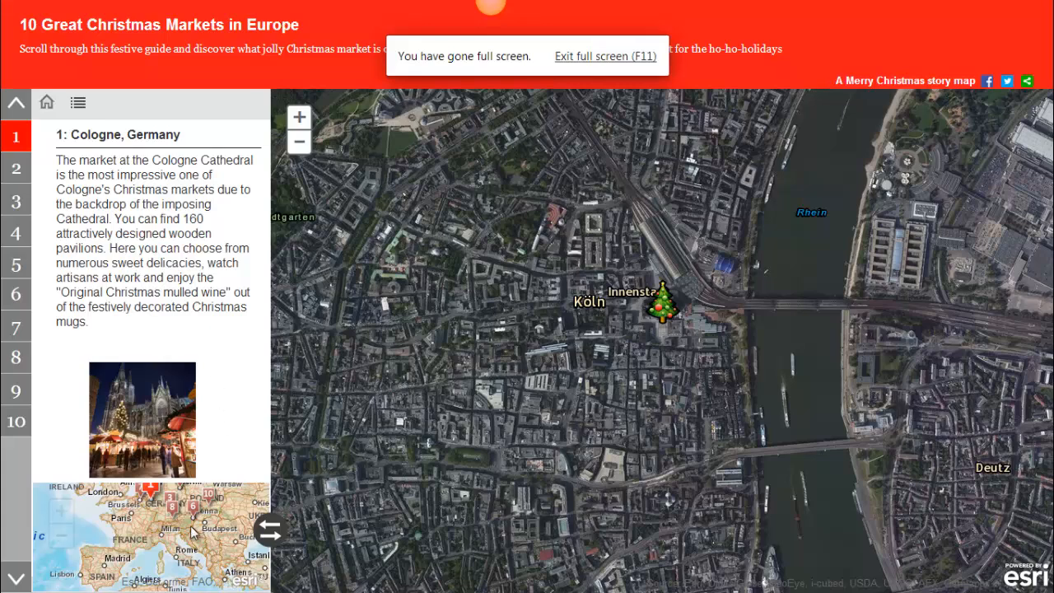
left_click_drag(194, 534, 188, 583)
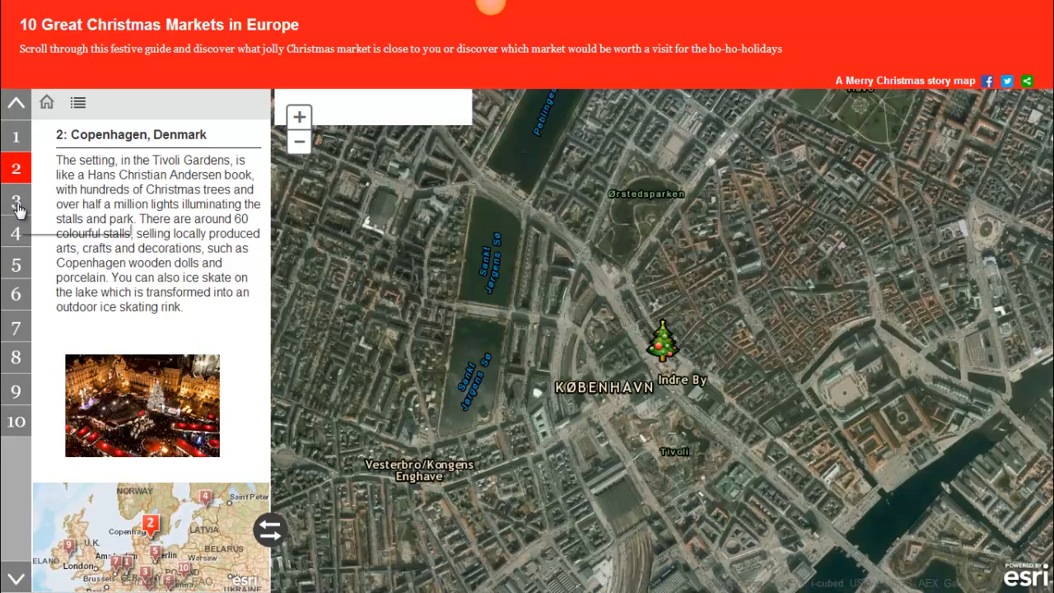
left_click(18, 211)
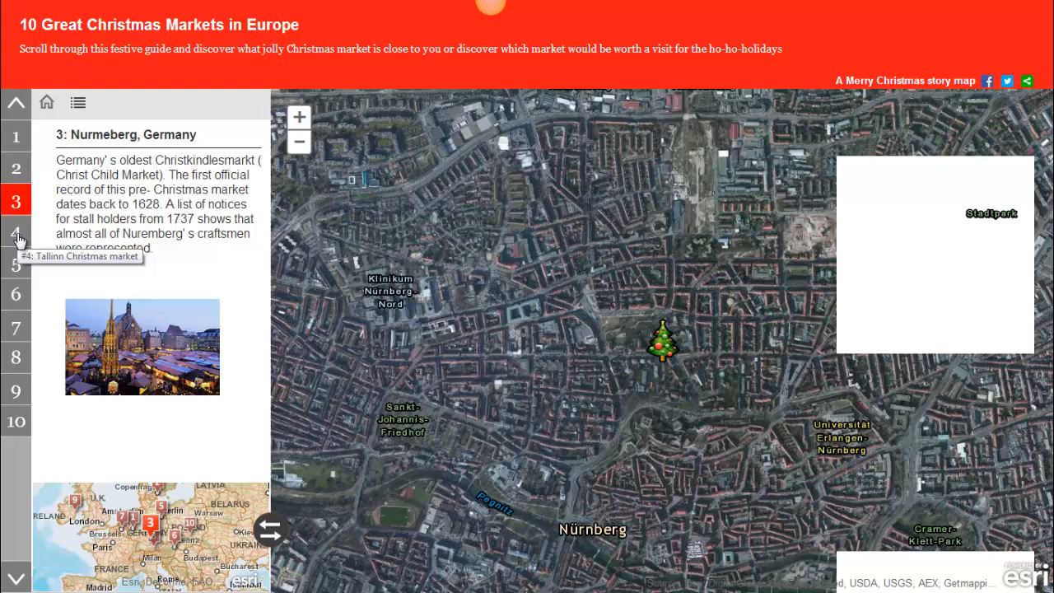
key("F11")
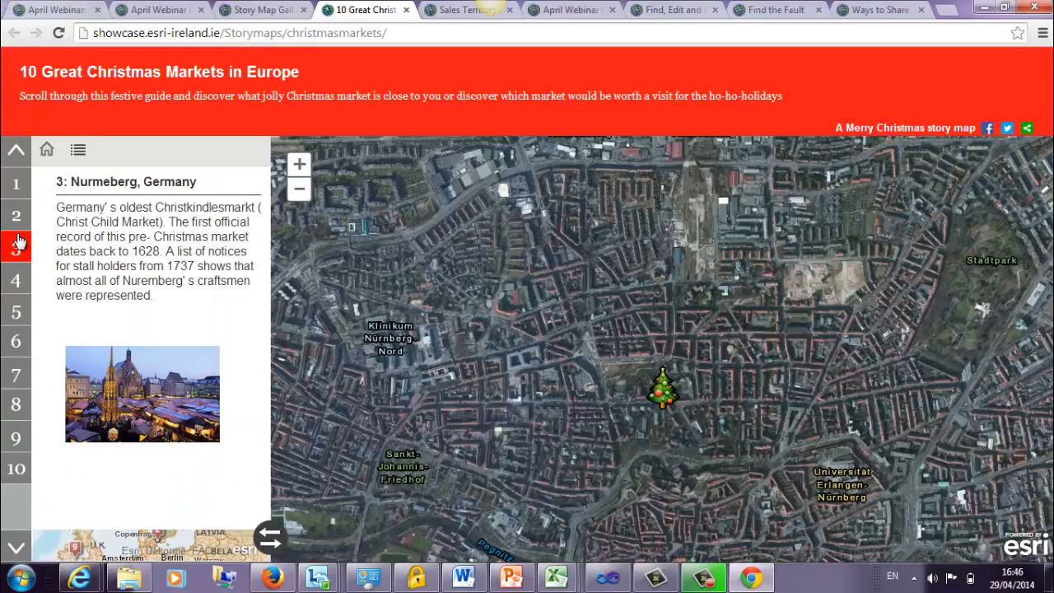
left_click(461, 579)
Step: Select the Countdown Tutorial link in the Word notes and open a new browser tab
scroll(454, 477, "down", 9)
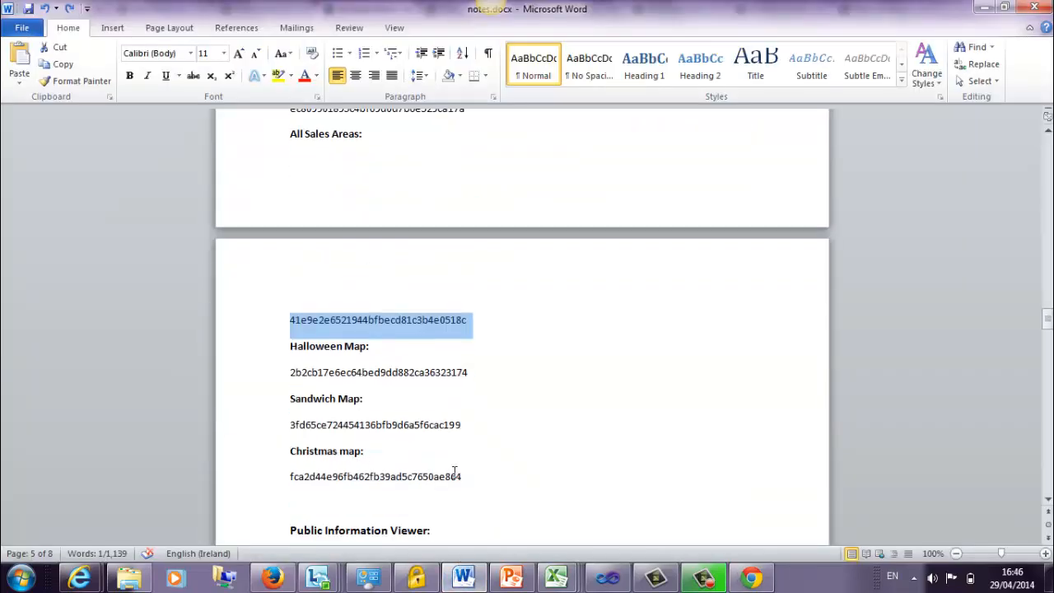
scroll(454, 473, "down", 1)
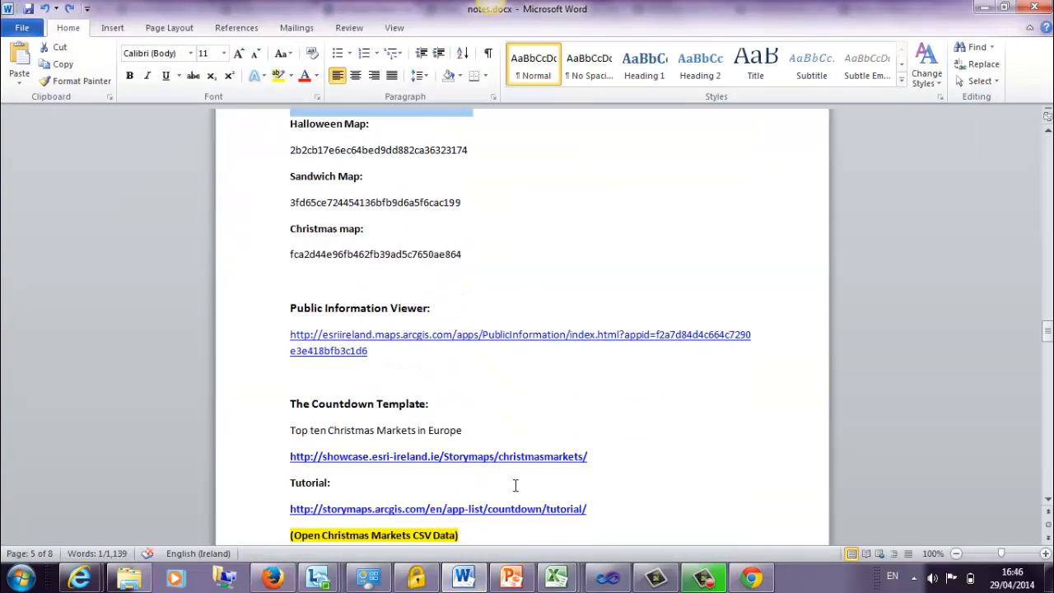
left_click_drag(586, 509, 292, 513)
key("ctrl+c")
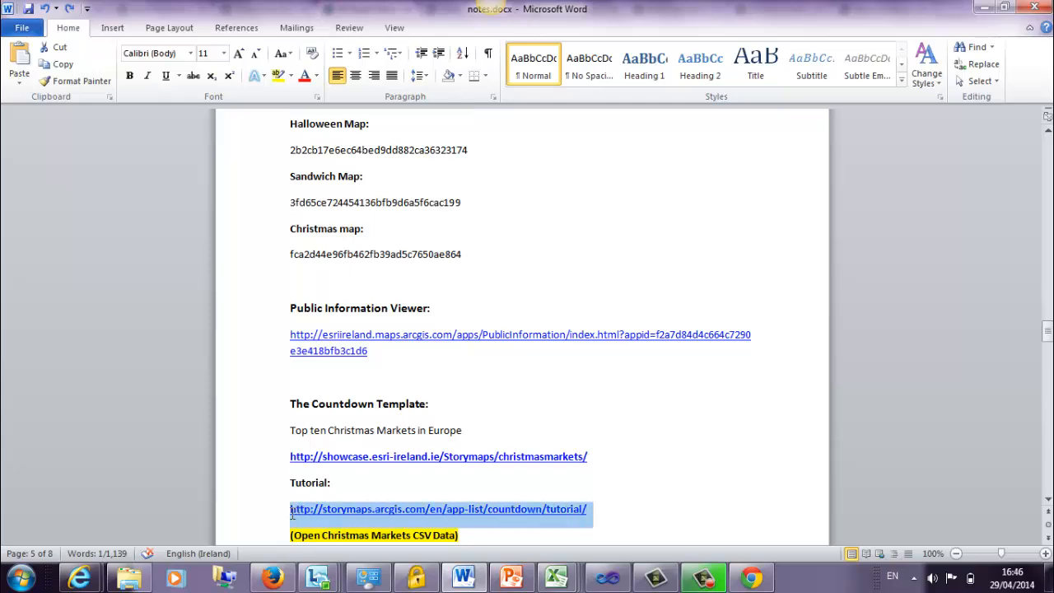
left_click(751, 578)
left_click(949, 10)
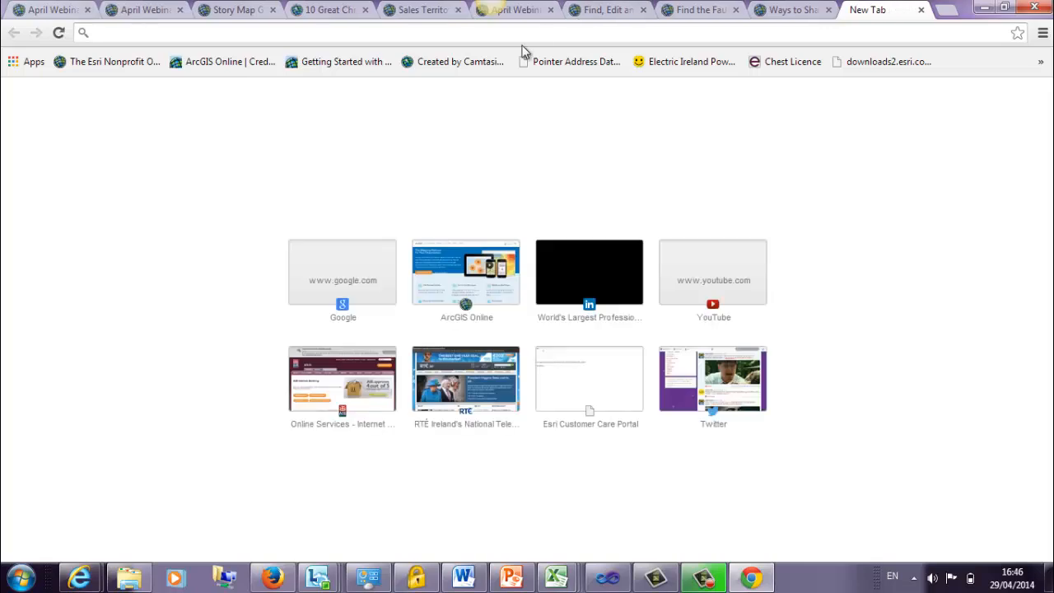
Step: Paste the Countdown tutorial link and trim it to load the Countdown app overview page
key("ctrl+v")
key("Return")
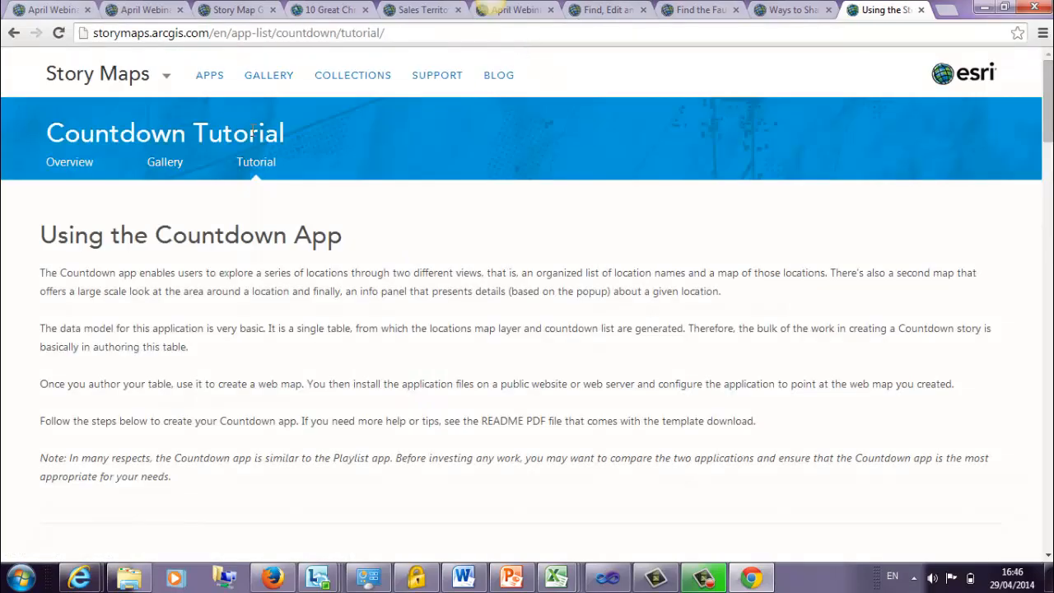
key("shift+Left")
key("shift+Left")
key("shift+Left")
key("shift+Left")
key("shift+Left")
key("shift+Left")
key("shift+Left")
key("shift+Left")
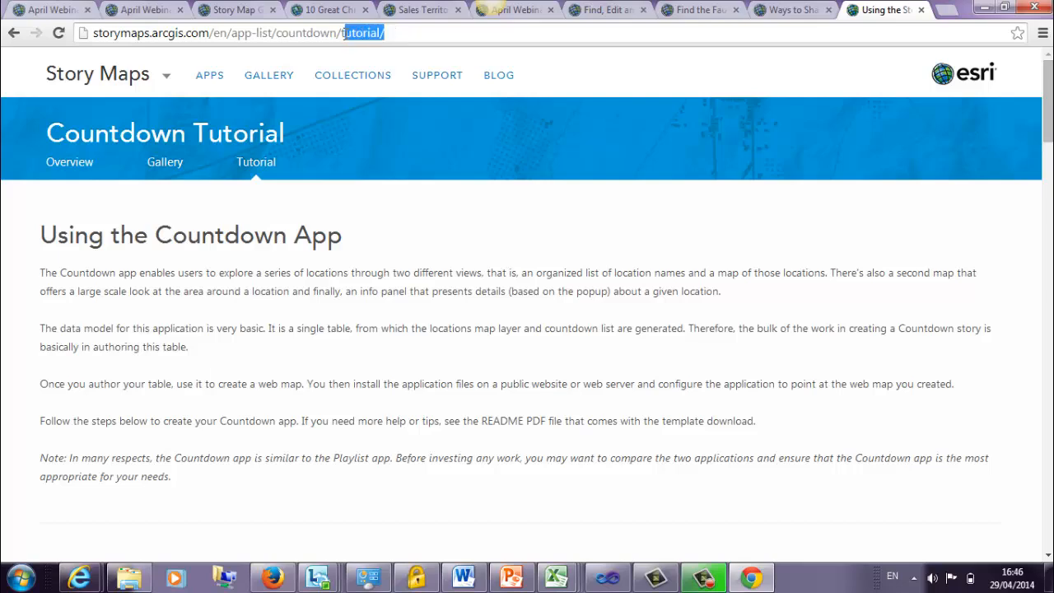
key("BackSpace")
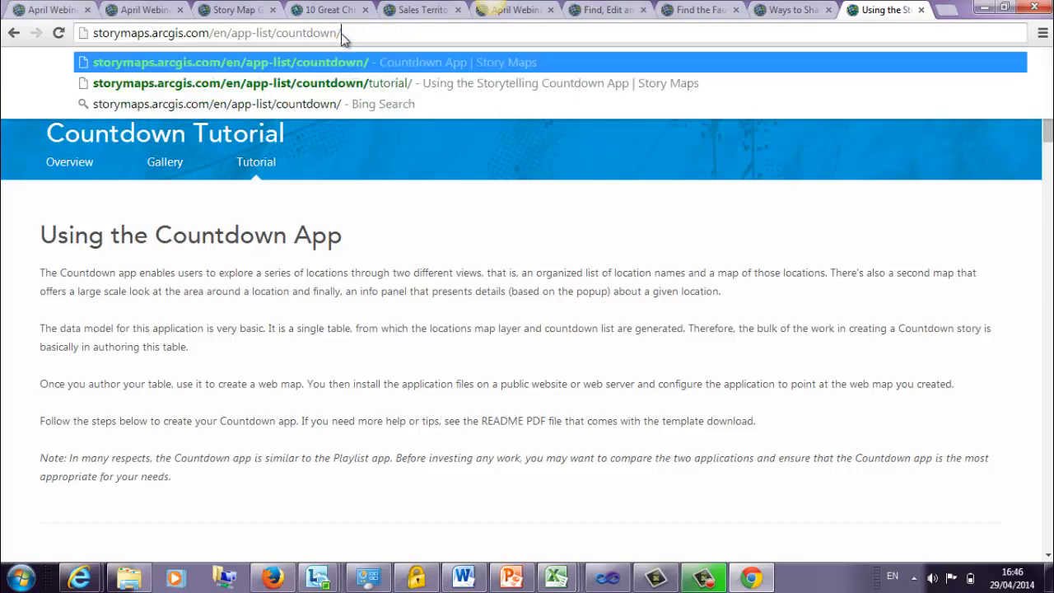
key("Return")
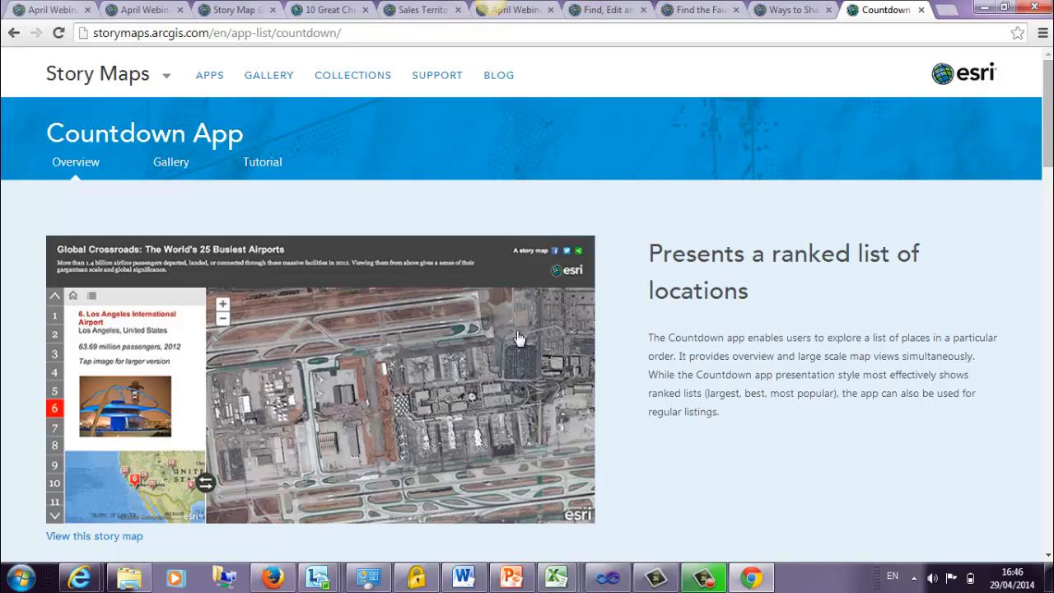
scroll(567, 382, "down", 2)
scroll(567, 382, "down", 10)
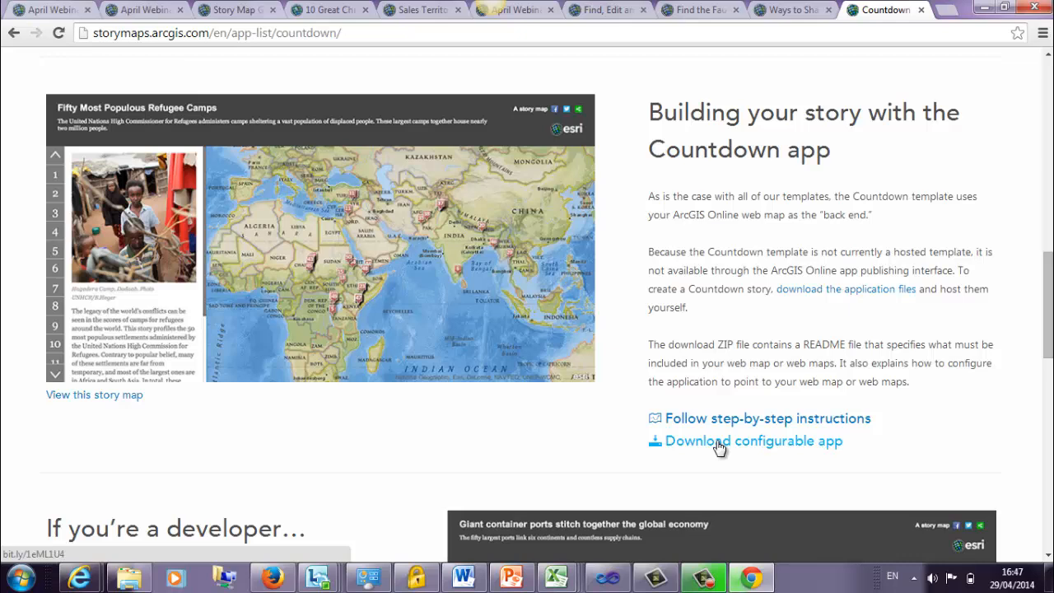
Step: Download the configurable Countdown app and read through the step-by-step tutorial page
left_click(719, 445)
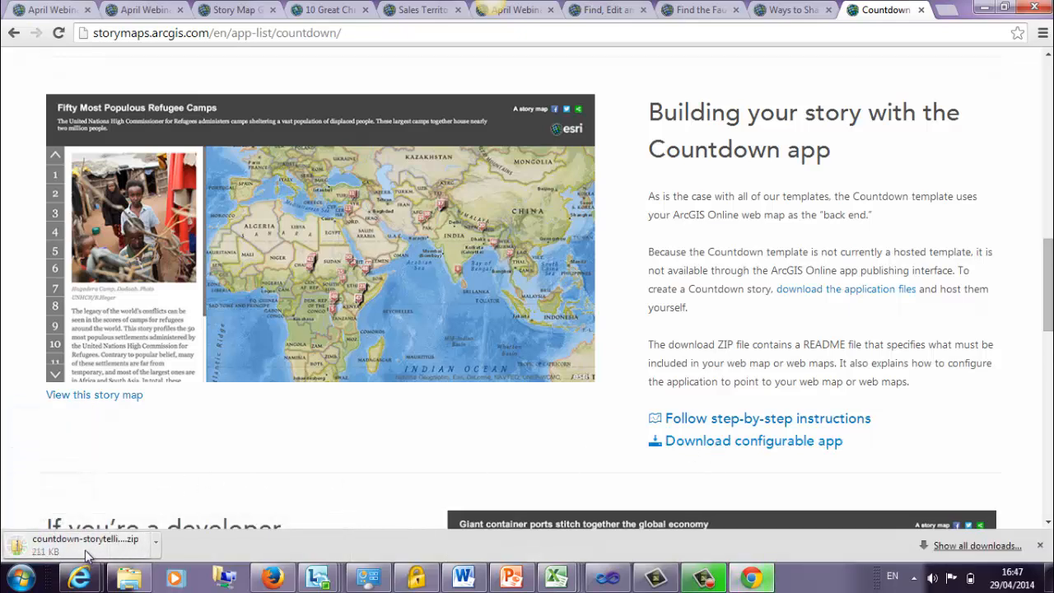
left_click(701, 421)
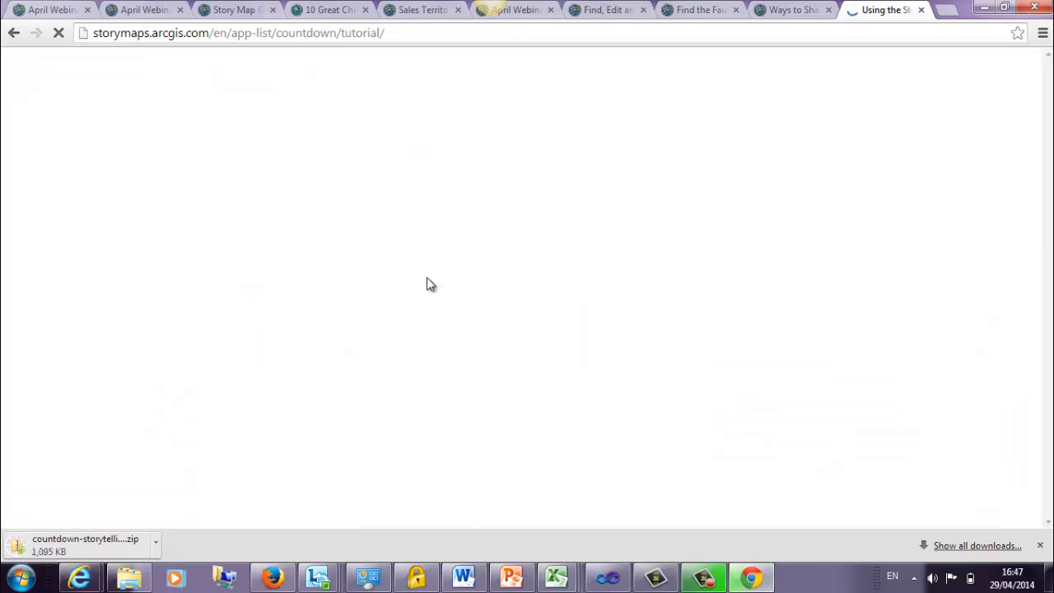
scroll(429, 284, "down", 5)
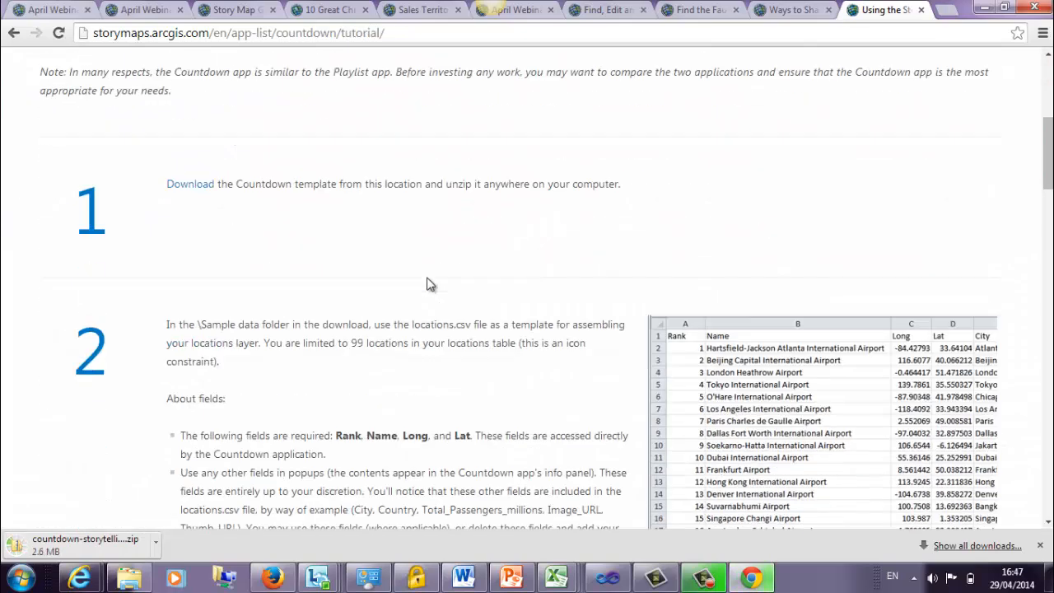
scroll(263, 281, "down", 2)
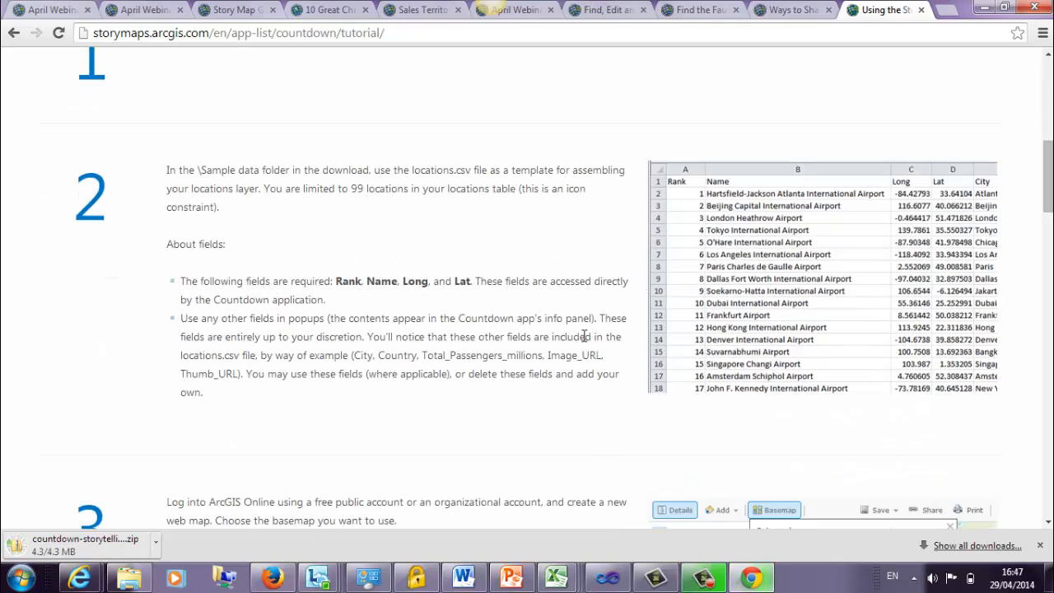
scroll(580, 337, "down", 3)
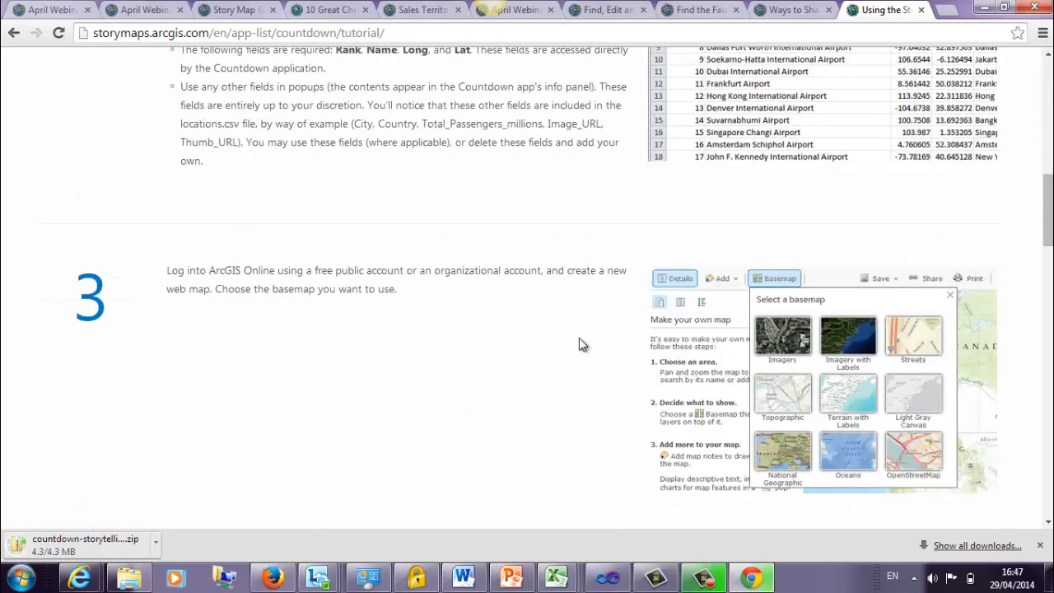
scroll(578, 344, "down", 4)
scroll(579, 344, "down", 5)
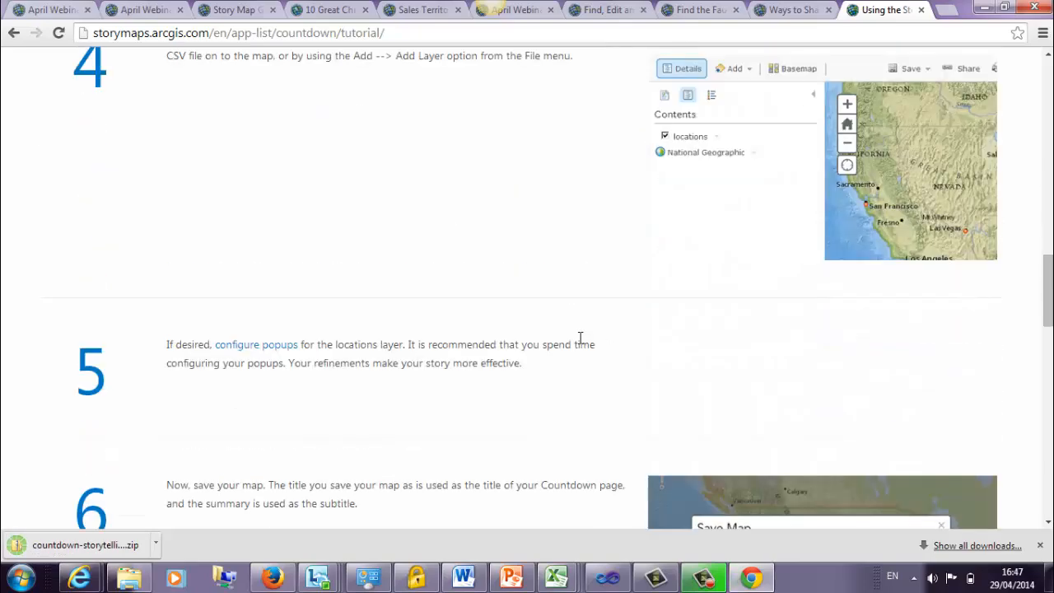
scroll(579, 344, "down", 4)
scroll(579, 344, "up", 15)
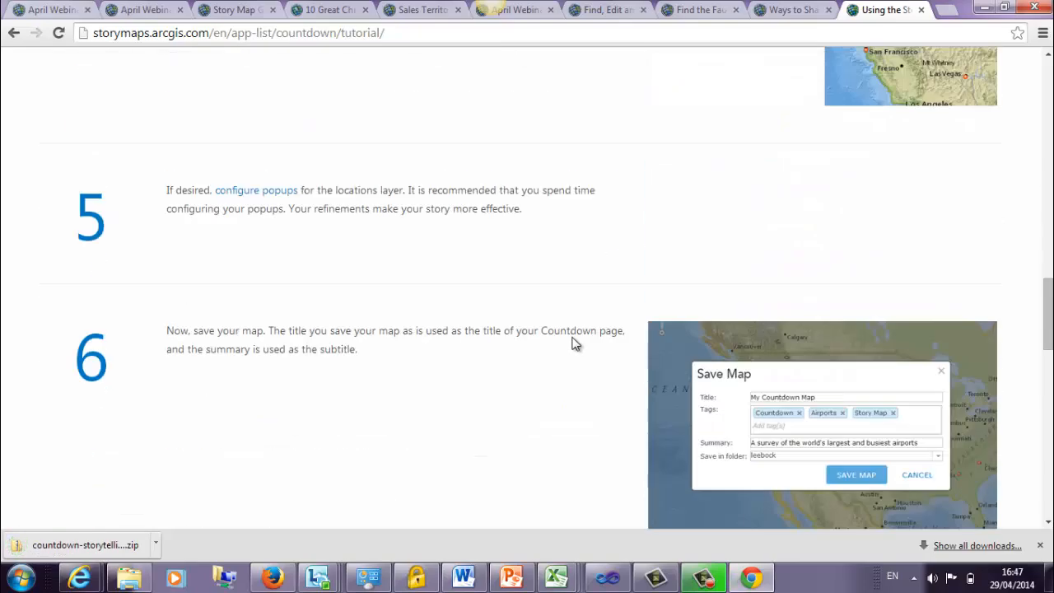
scroll(575, 344, "up", 9)
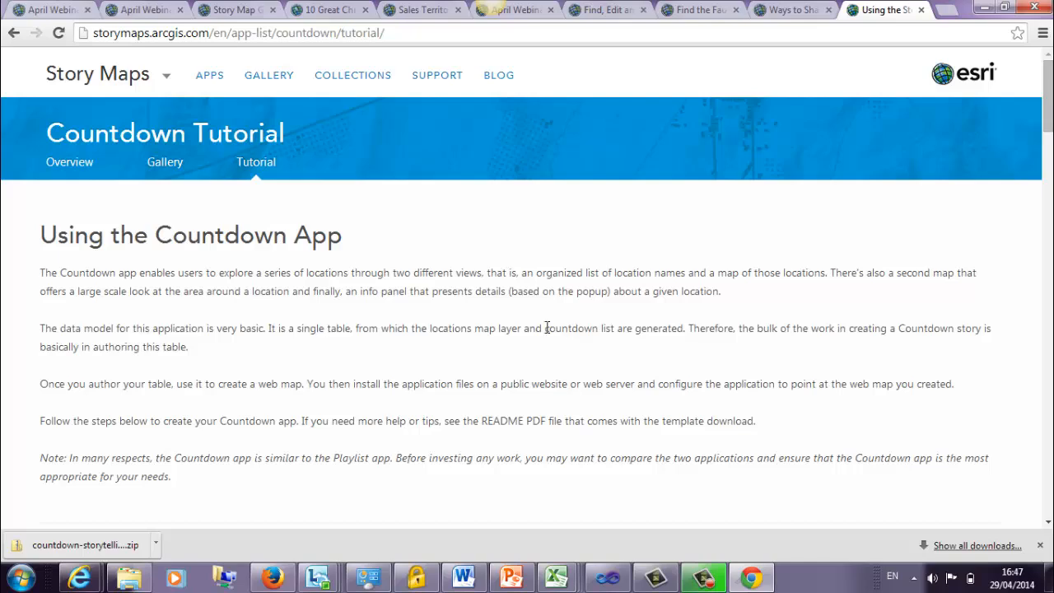
Step: Bring up christmasmarketsAllData.csv in Excel and AutoFit all columns to their contents
mouse_move(554, 579)
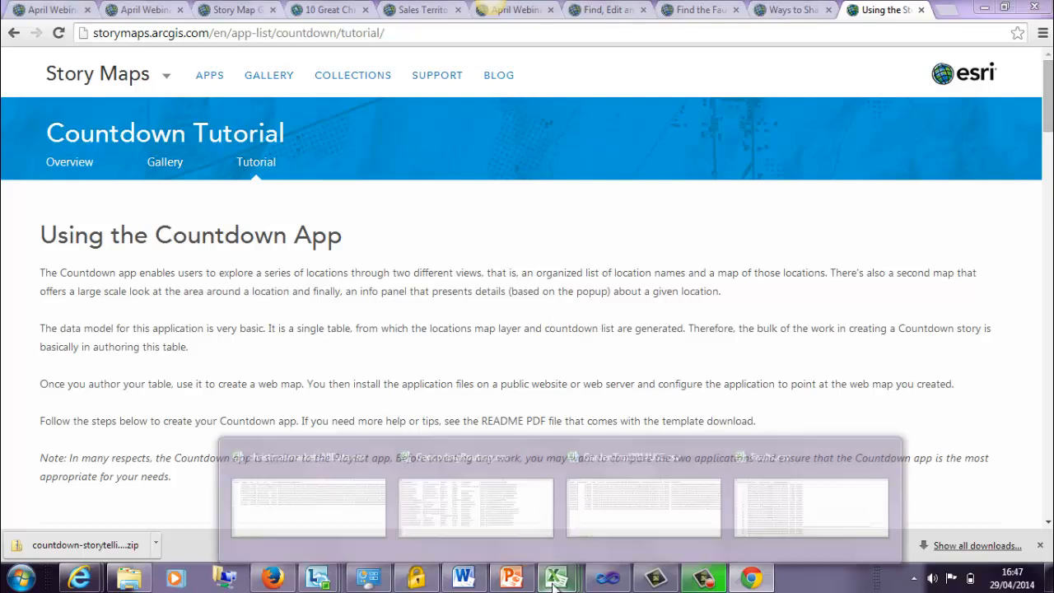
left_click(347, 495)
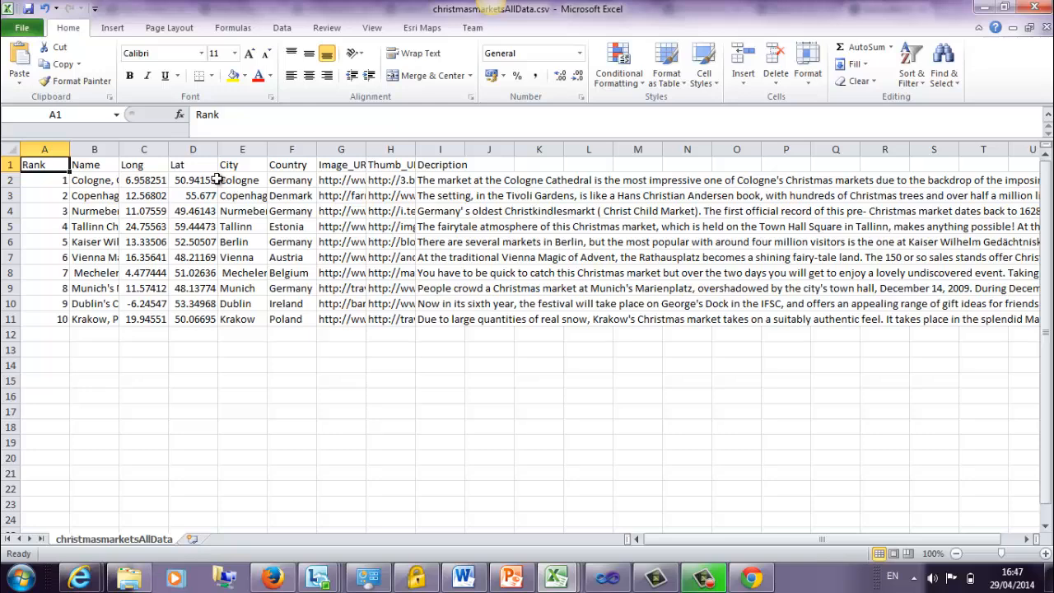
left_click_drag(772, 539, 731, 555)
left_click(10, 149)
double_click(69, 149)
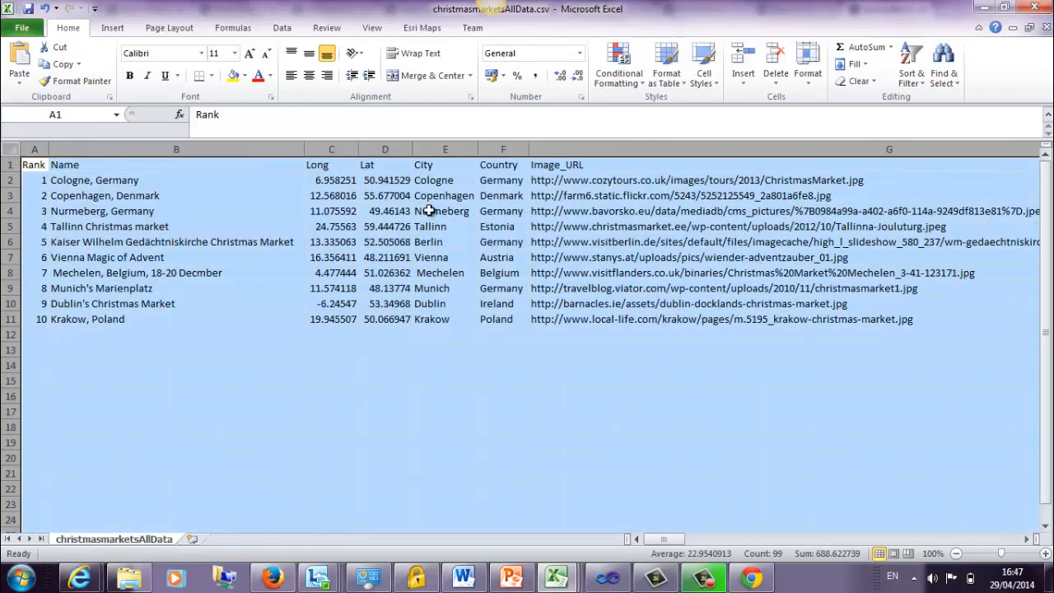
left_click_drag(683, 543, 661, 519)
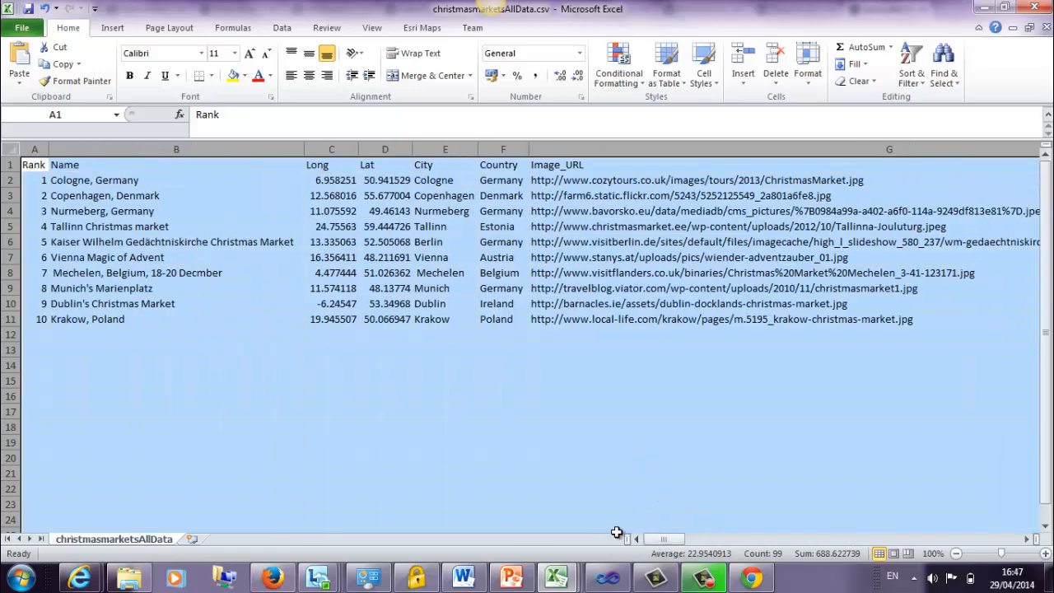
Step: Open the Countdown template's config.js with Microsoft Visual Studio 2010
left_click(129, 579)
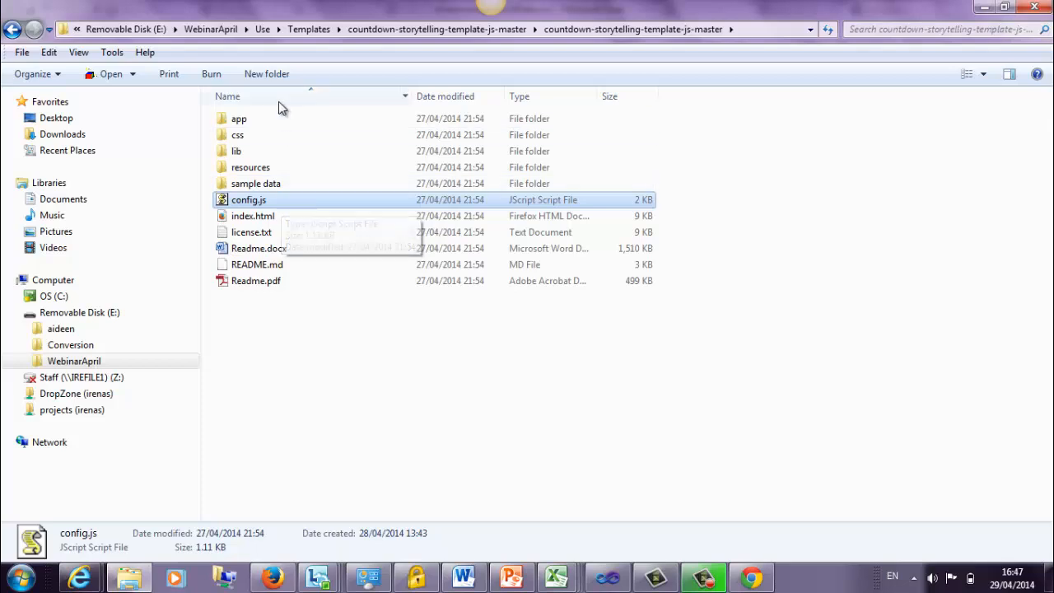
left_click(621, 27)
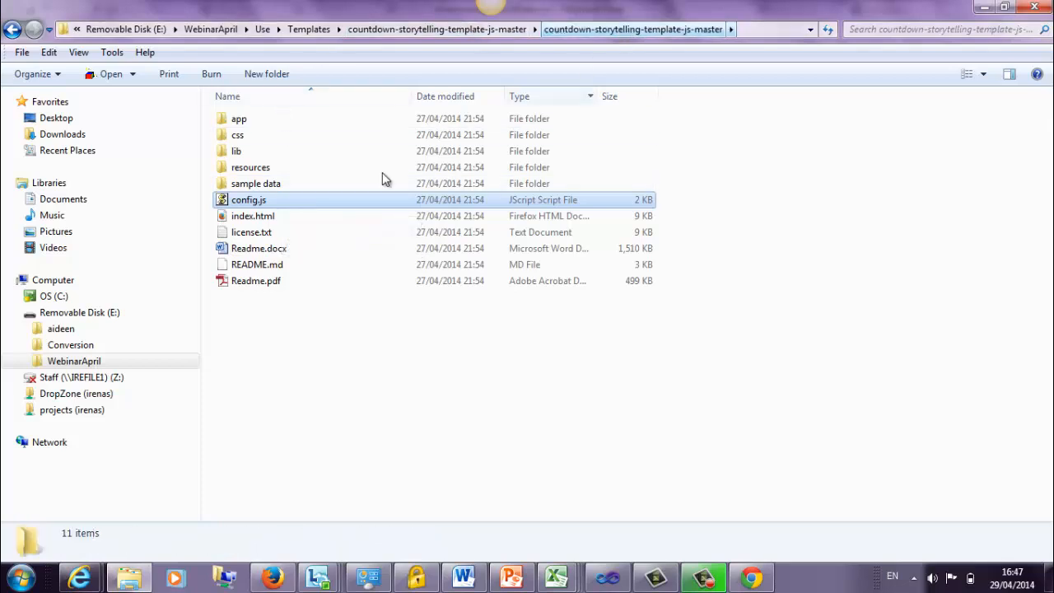
right_click(250, 202)
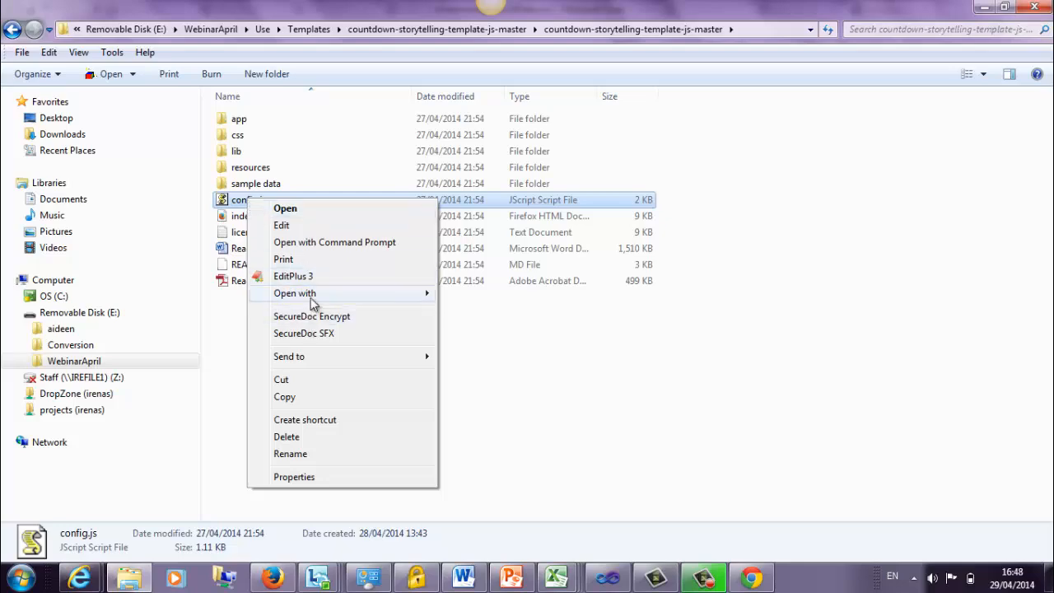
mouse_move(317, 296)
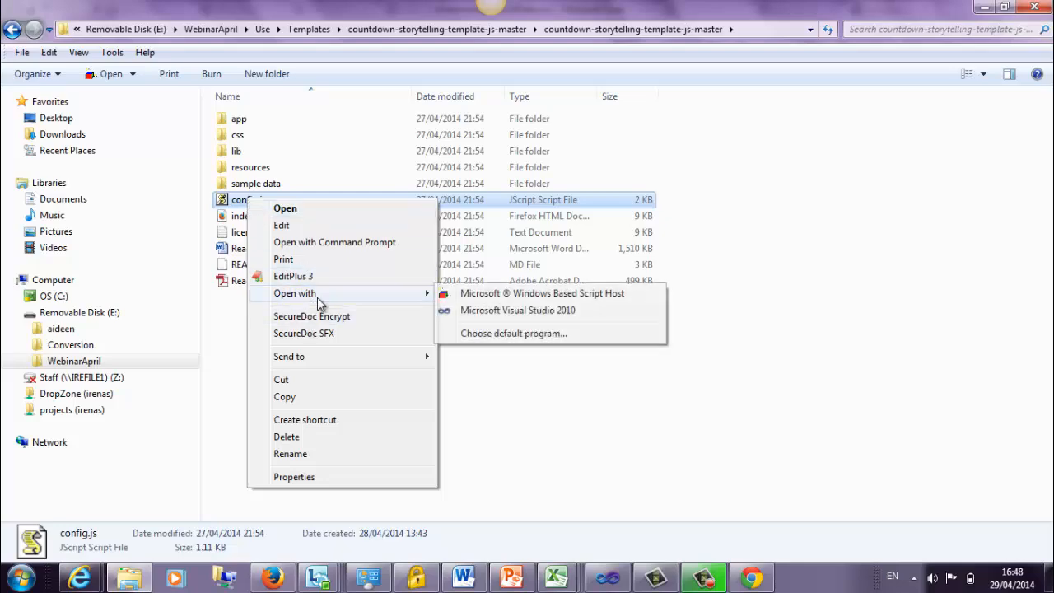
left_click(502, 312)
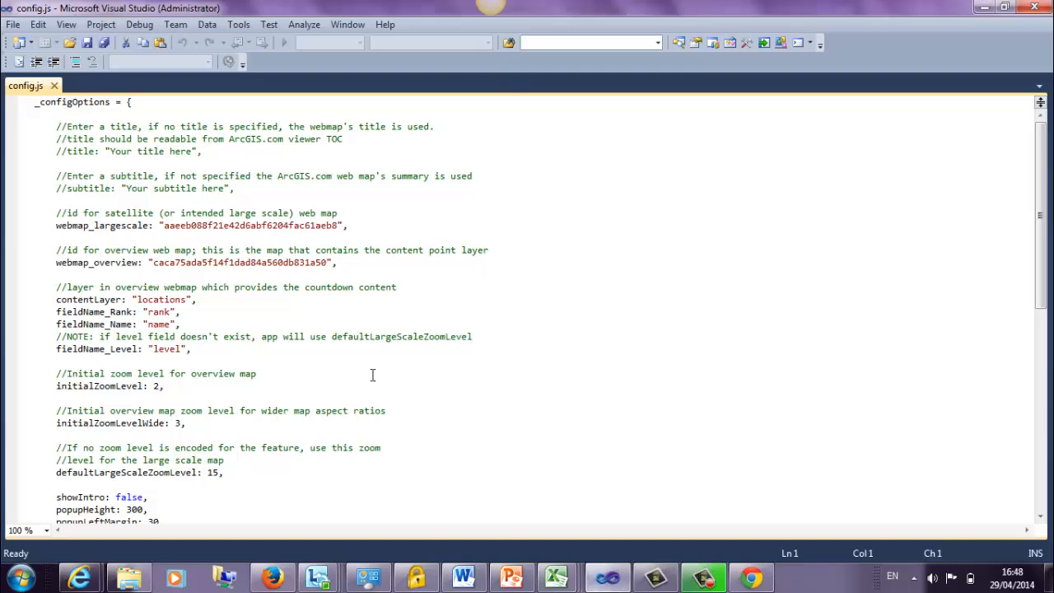
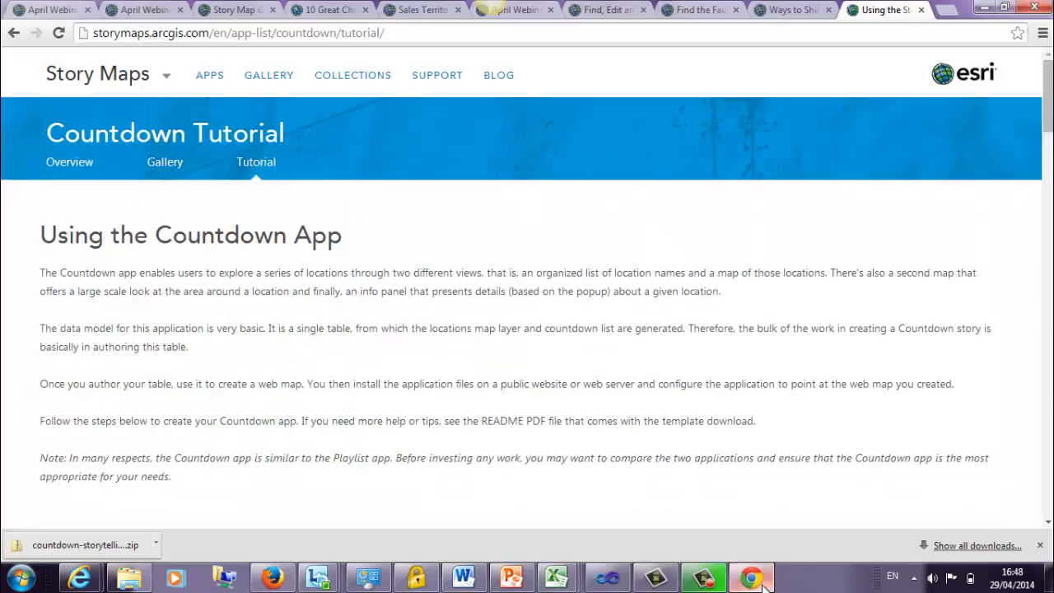
Step: Switch from config.js in Visual Studio back to the Countdown tutorial in Chrome
left_click(751, 578)
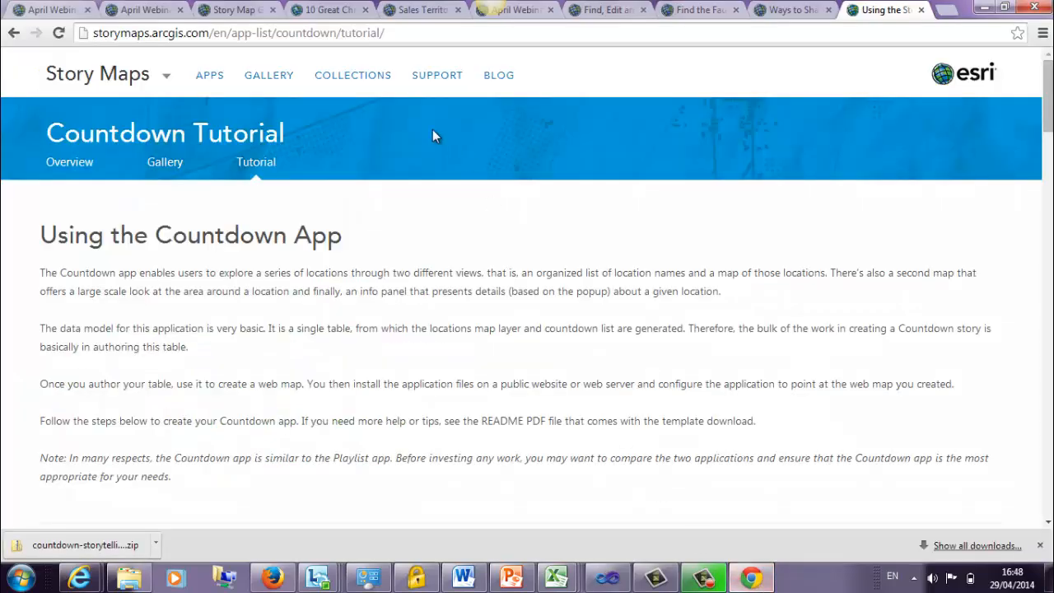
Step: Open the Independent.ie article linked from the '10 Great Christmas Markets' story map, then return to the story map
left_click(328, 15)
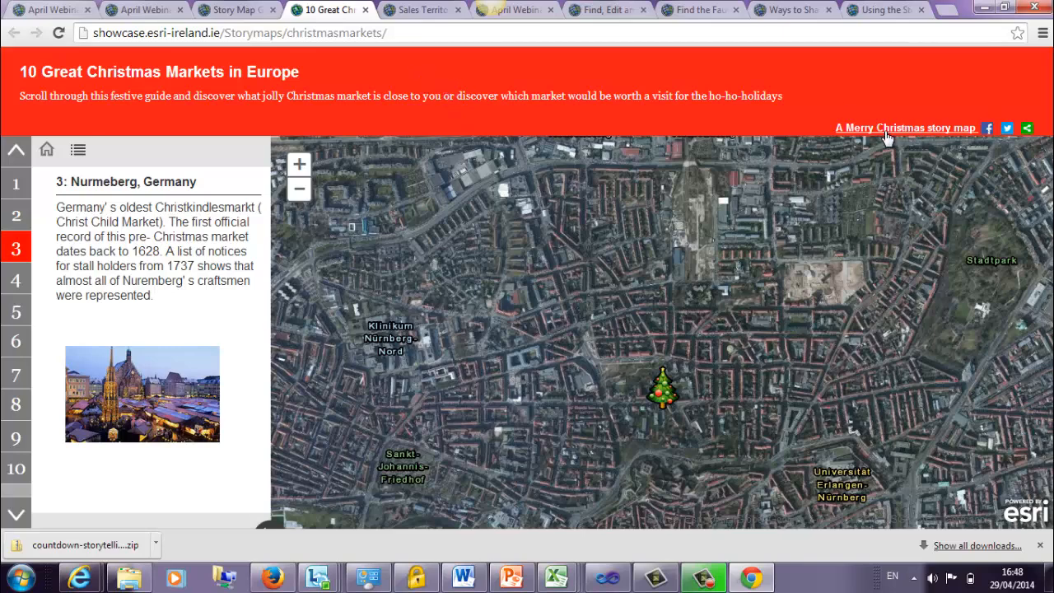
left_click(939, 130)
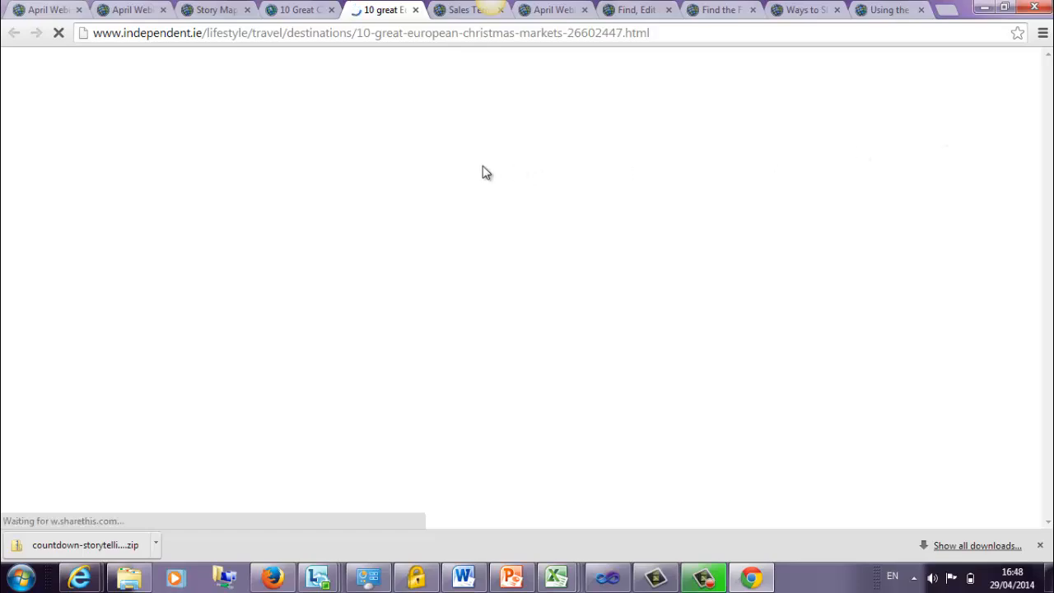
mouse_move(363, 263)
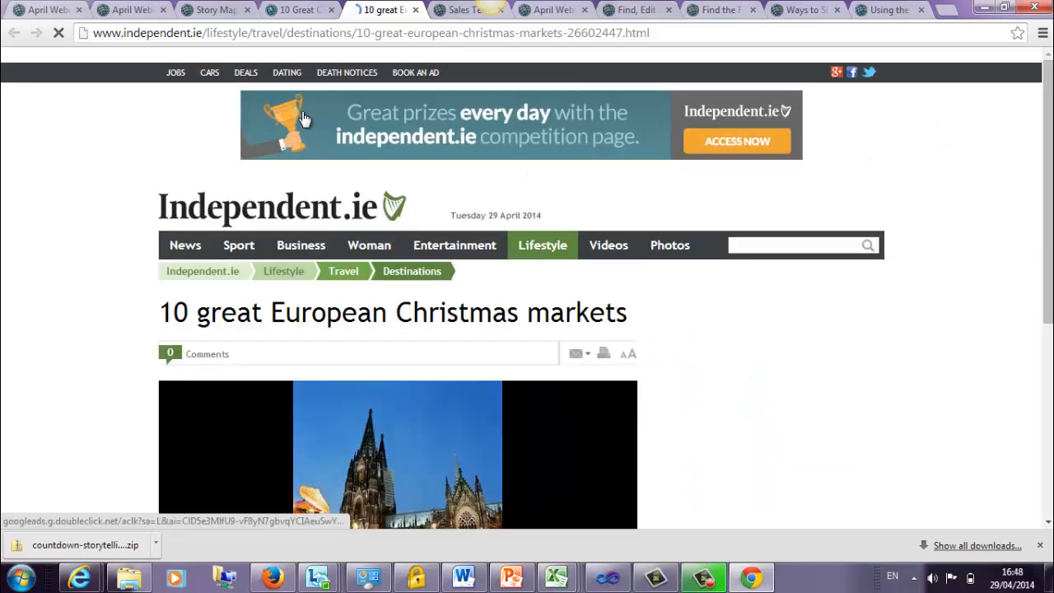
left_click(301, 10)
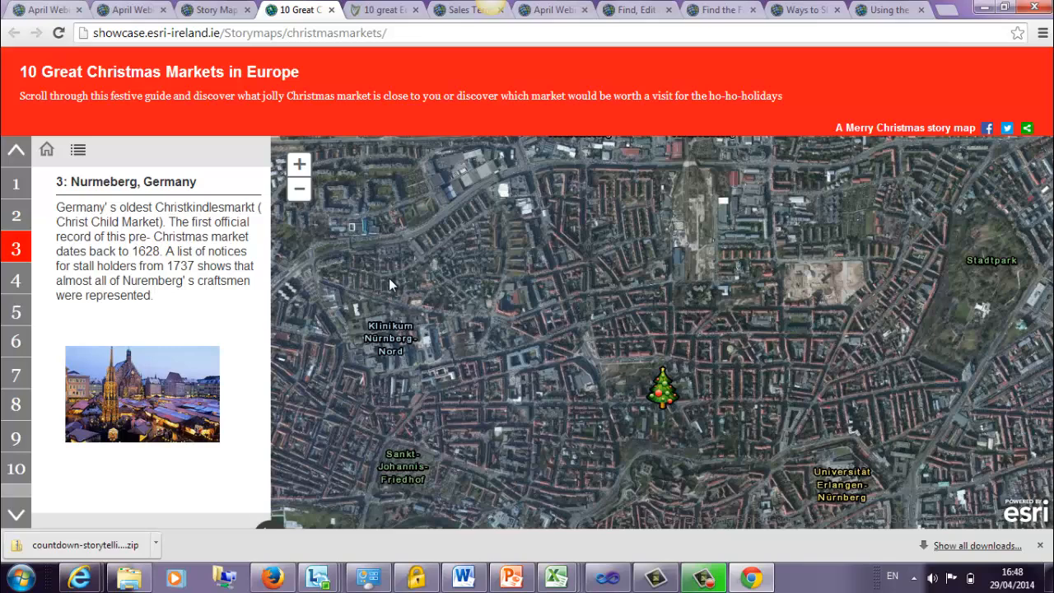
Step: From My Groups, open the 'Ways to Share your Webmaps in ArcGIS Online' group and review its content
left_click(34, 11)
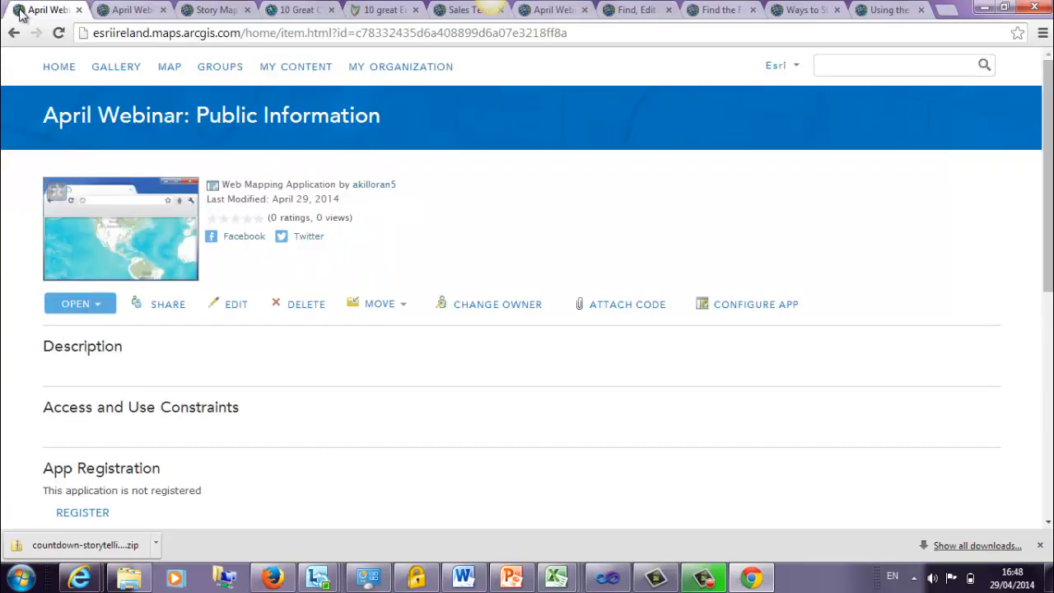
left_click(234, 73)
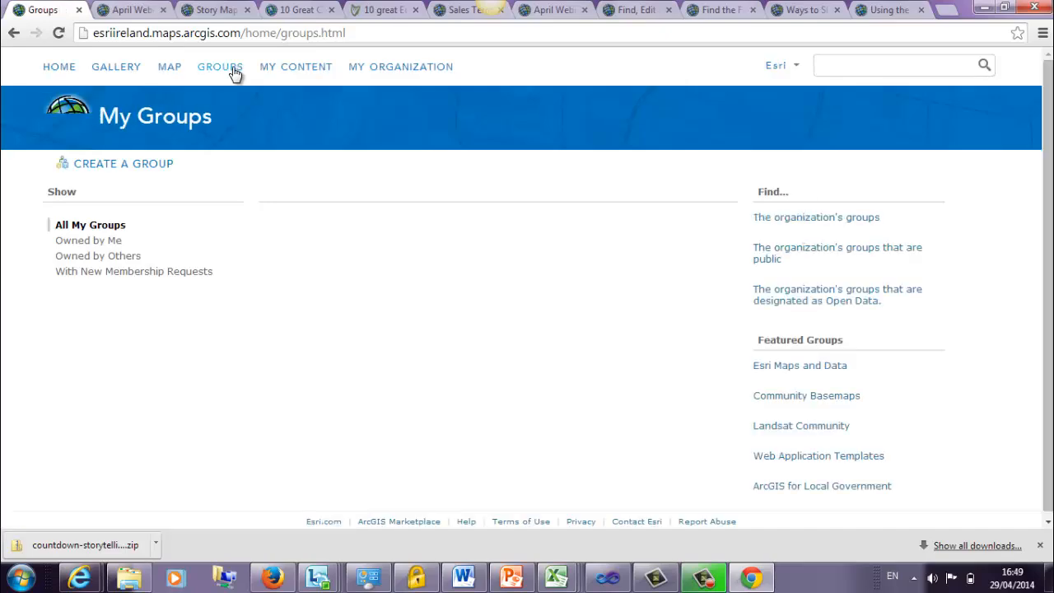
scroll(458, 263, "down", 13)
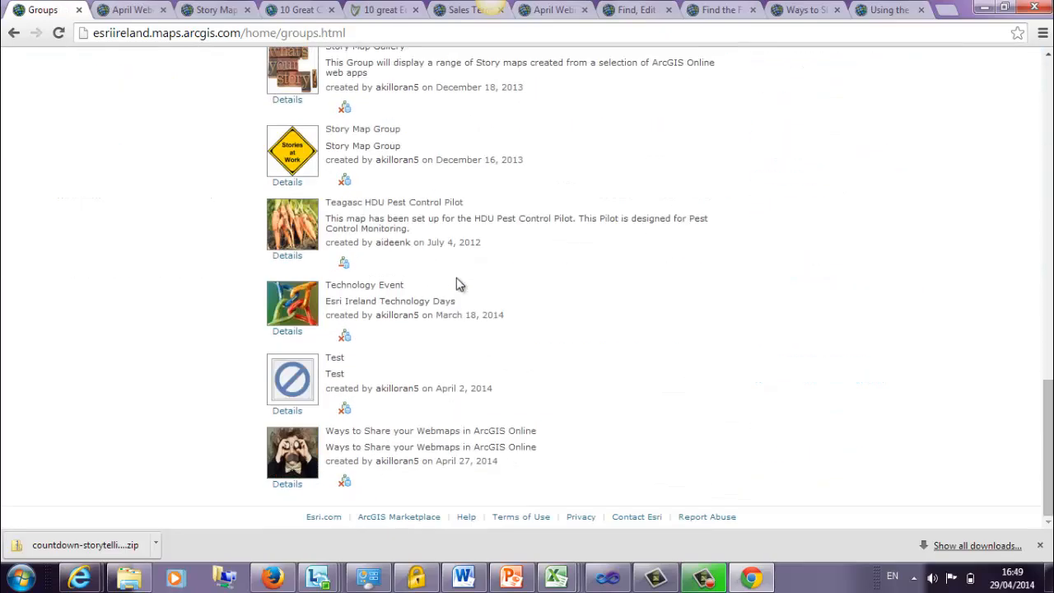
left_click(456, 432)
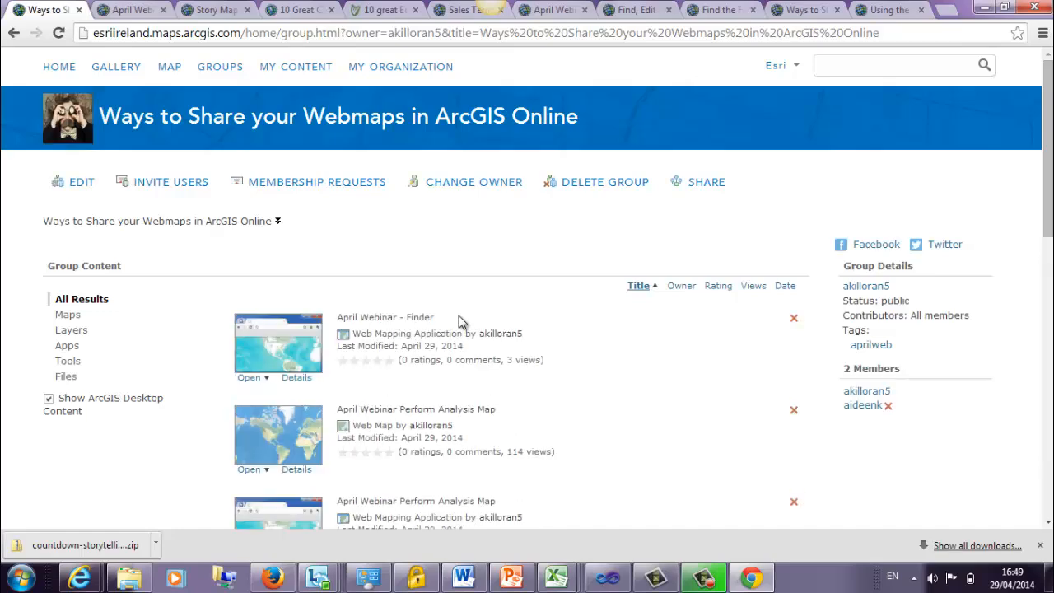
scroll(461, 321, "down", 2)
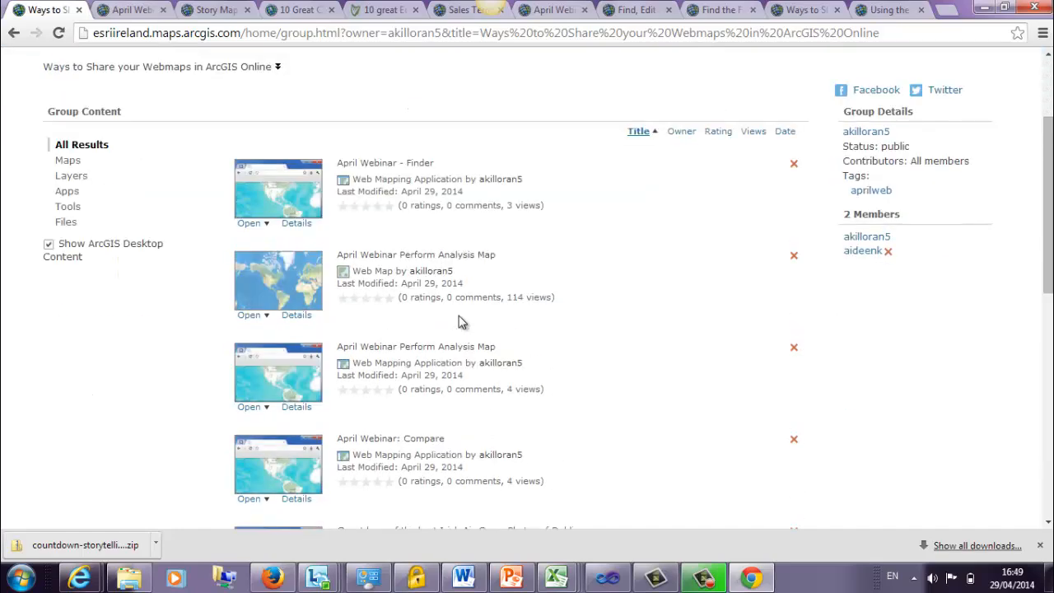
scroll(461, 321, "up", 1)
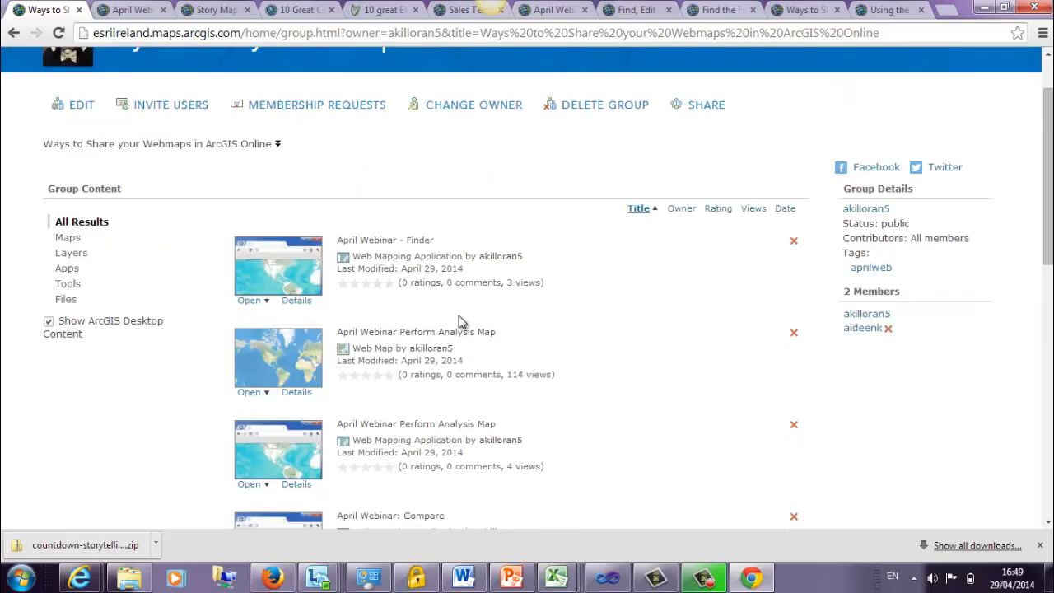
scroll(461, 321, "down", 8)
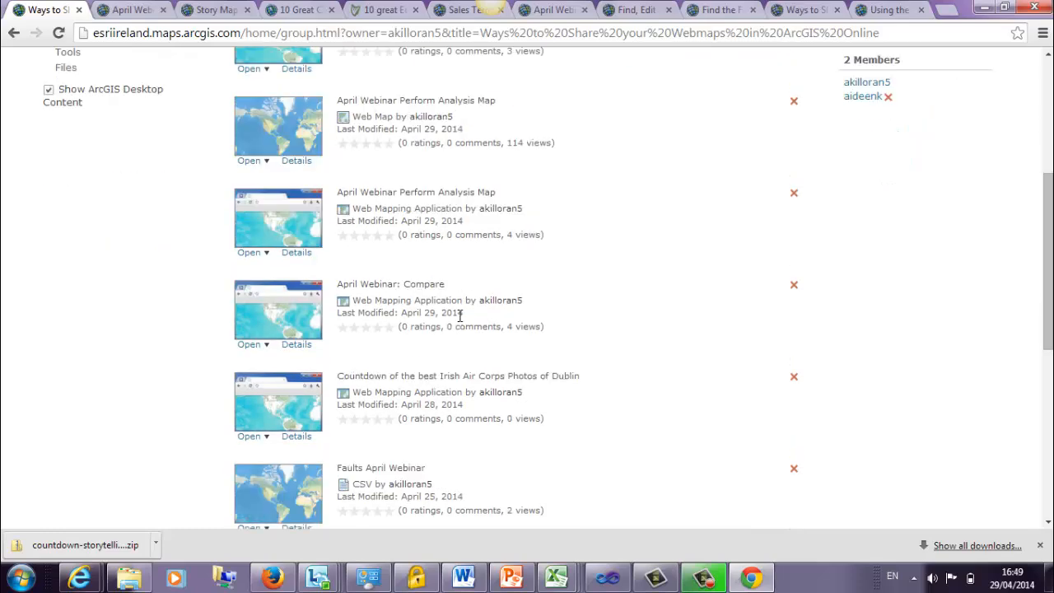
scroll(461, 319, "up", 8)
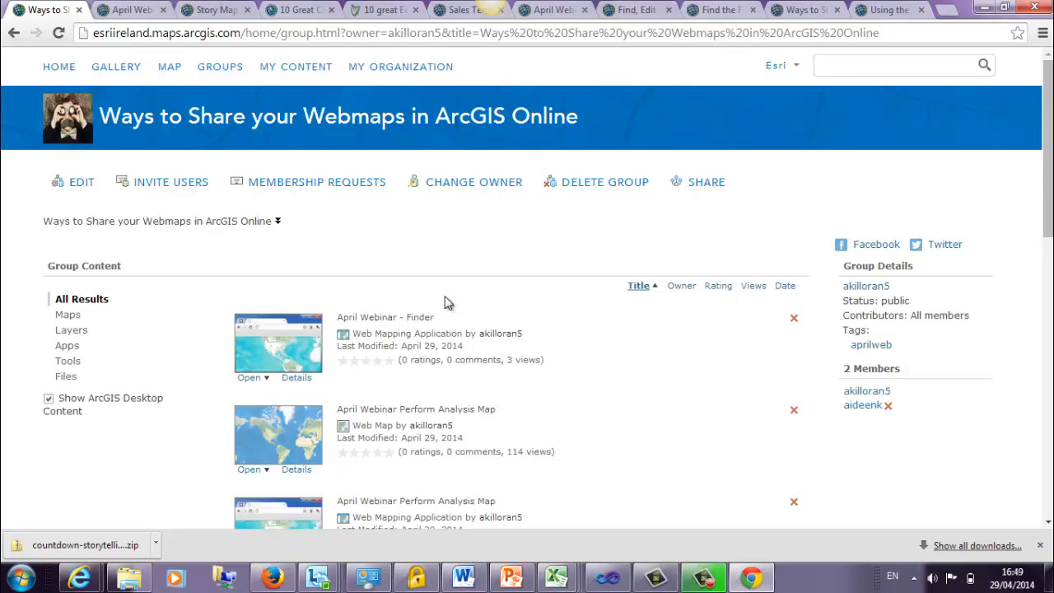
Step: Share the group as a gallery application and preview it with the Public Gallery template
left_click(707, 184)
left_click(557, 240)
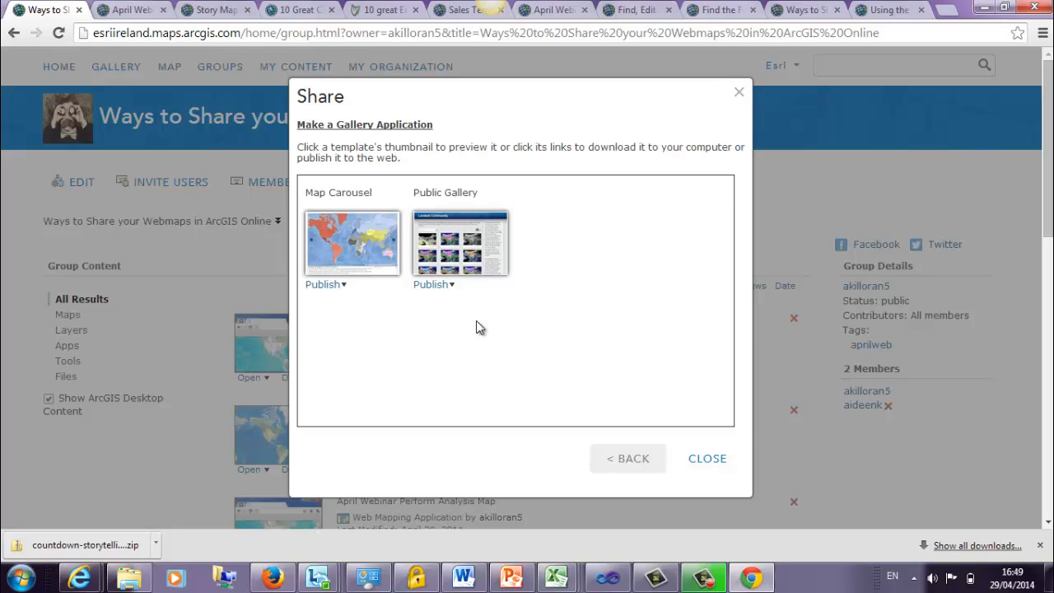
left_click(436, 287)
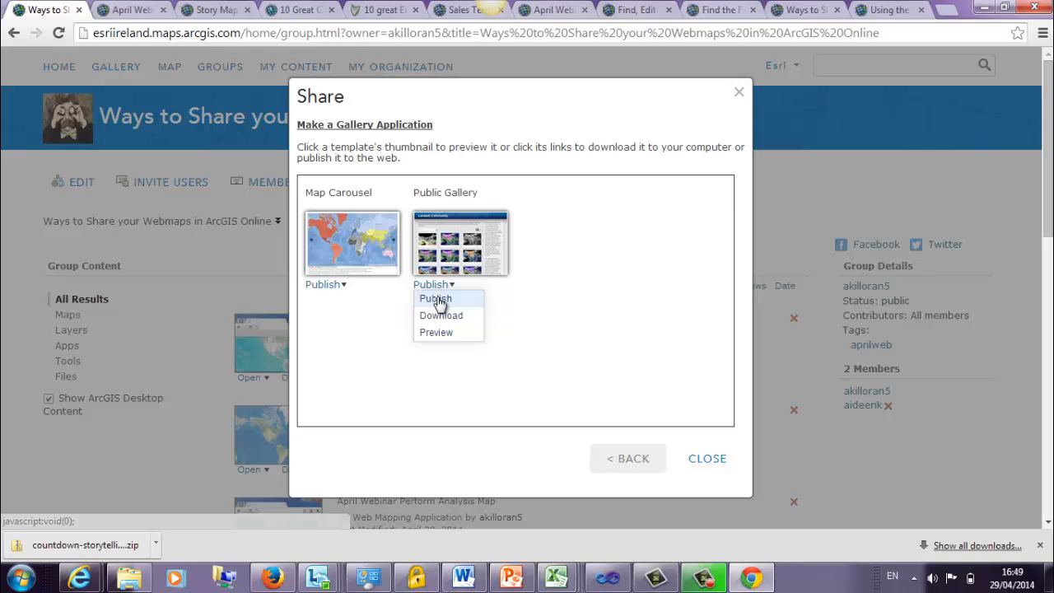
left_click(437, 333)
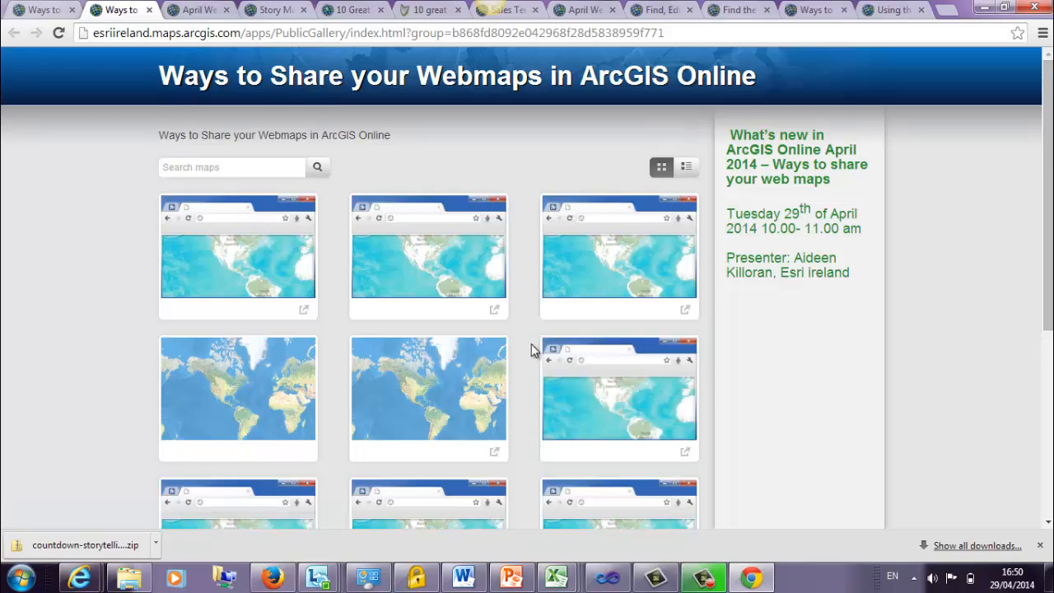
Step: Browse the Story Map Gallery's story map cards and select the page's web address
left_click(277, 10)
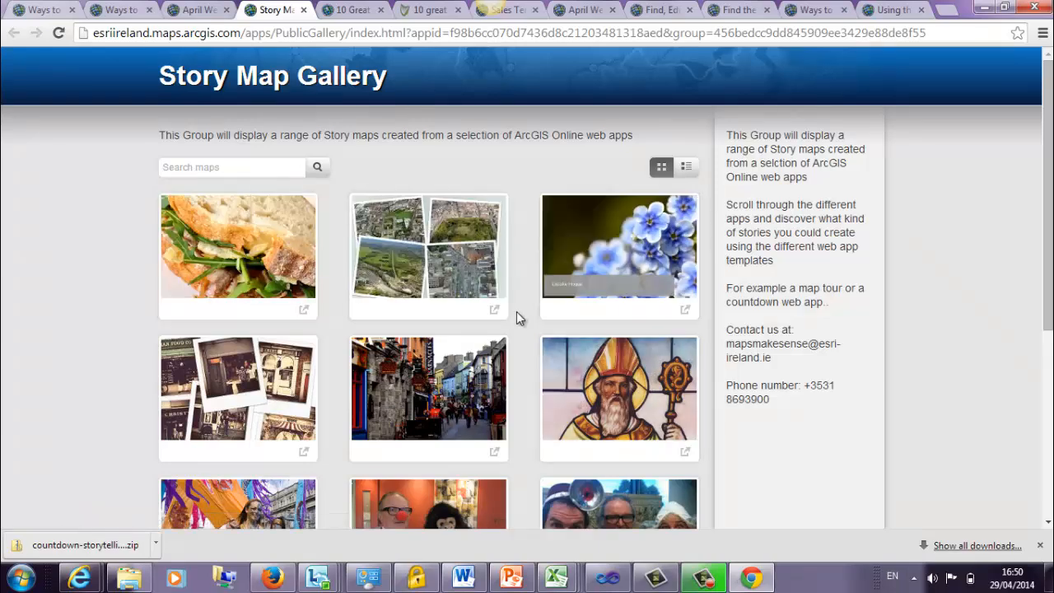
scroll(516, 311, "down", 3)
scroll(516, 311, "up", 3)
scroll(354, 329, "down", 1)
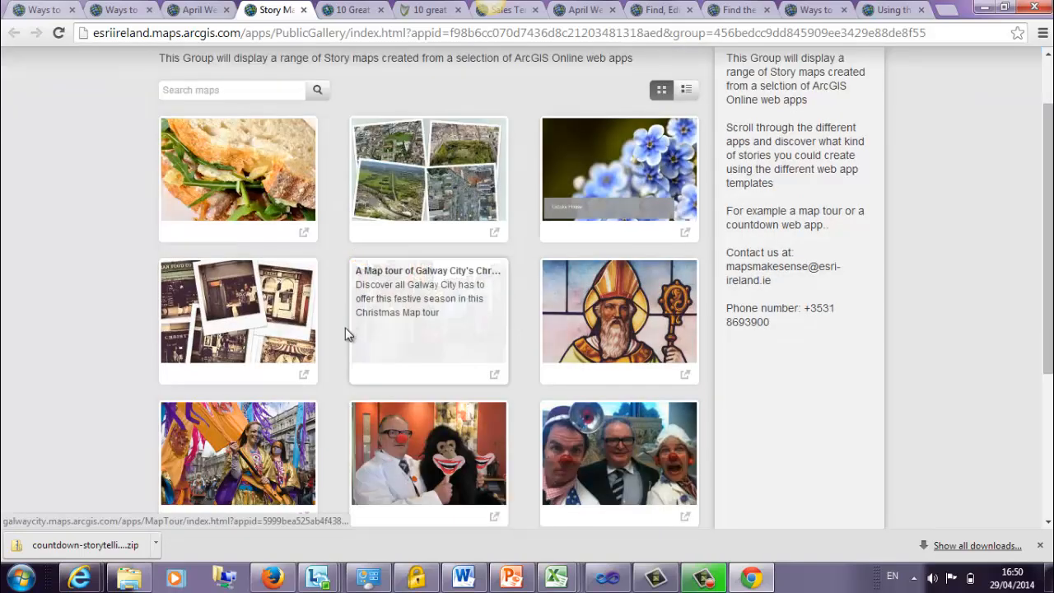
scroll(325, 346, "down", 2)
scroll(327, 356, "up", 3)
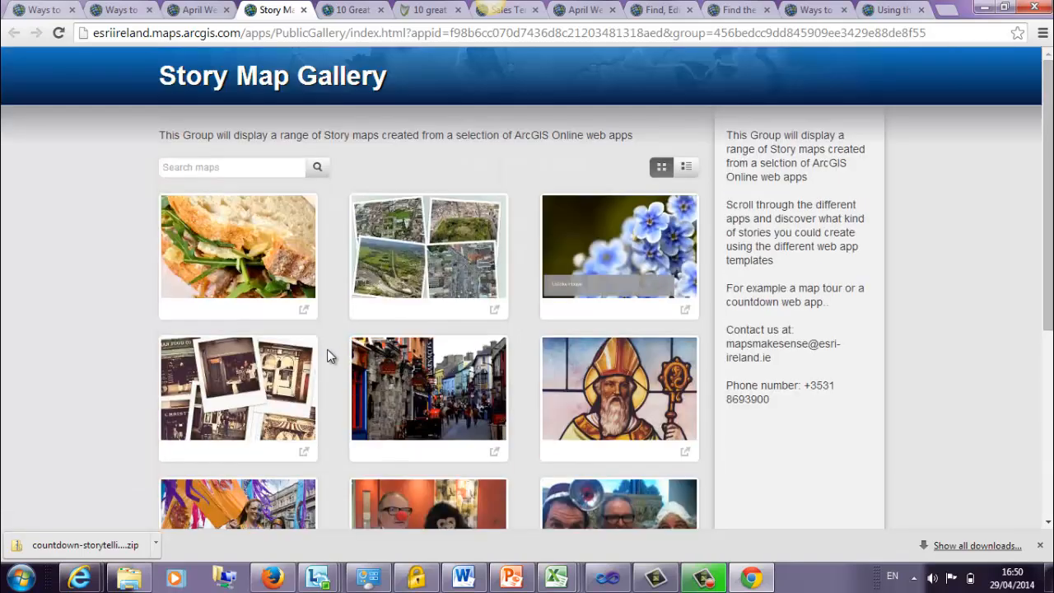
left_click(383, 33)
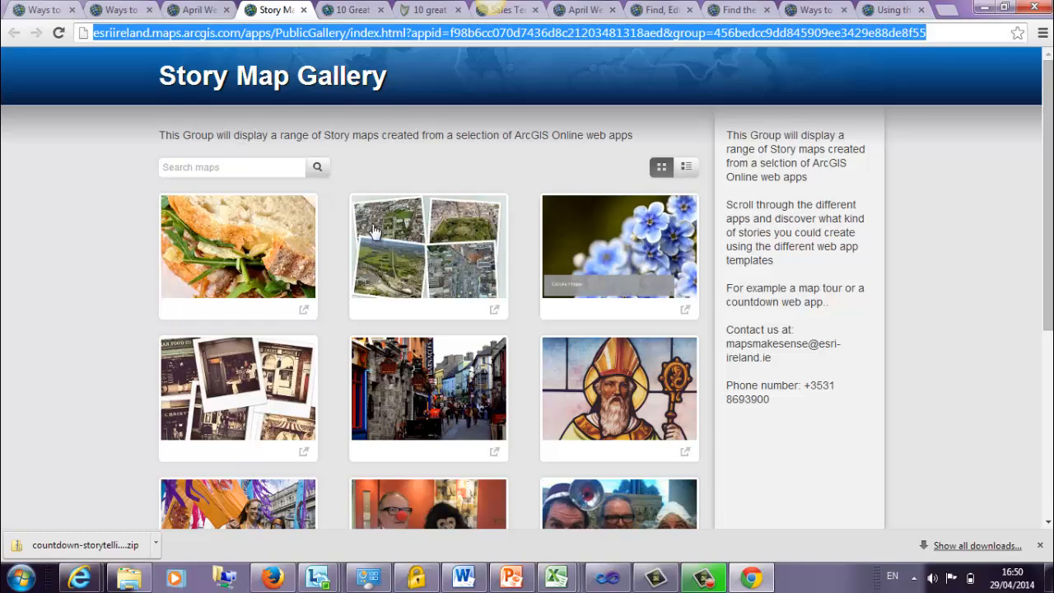
scroll(370, 238, "down", 3)
scroll(370, 243, "up", 3)
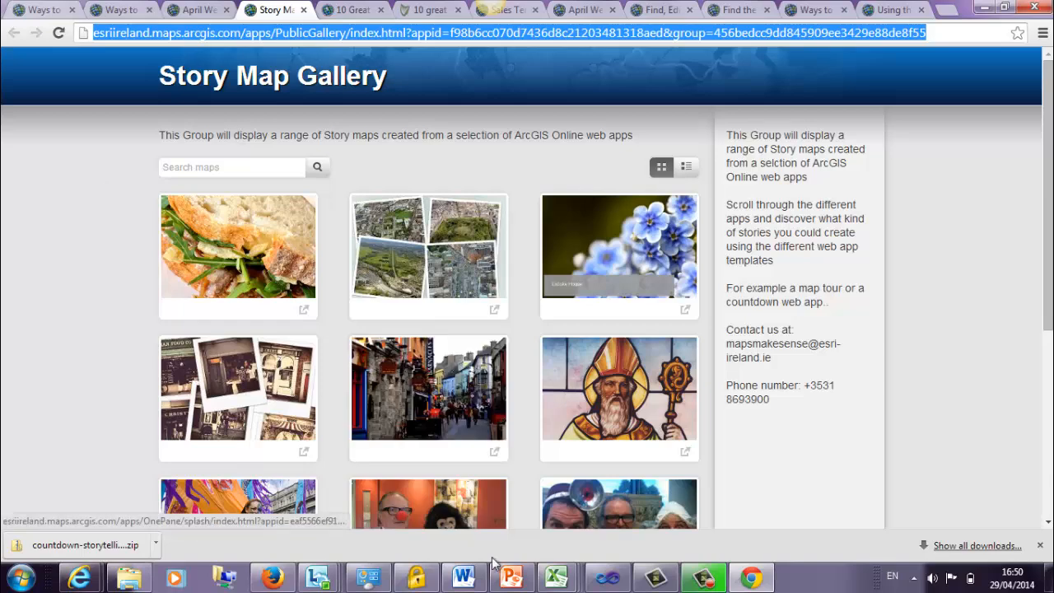
Step: Move the PowerPoint deck to slide 14, 'Part Three', then return to the Story Map Gallery
left_click(512, 579)
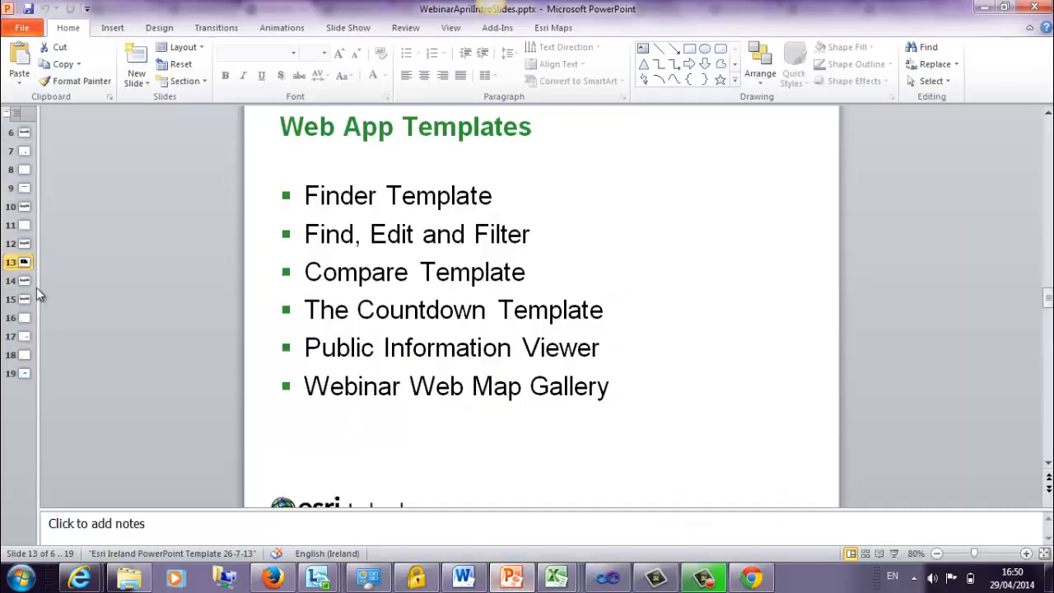
left_click(26, 281)
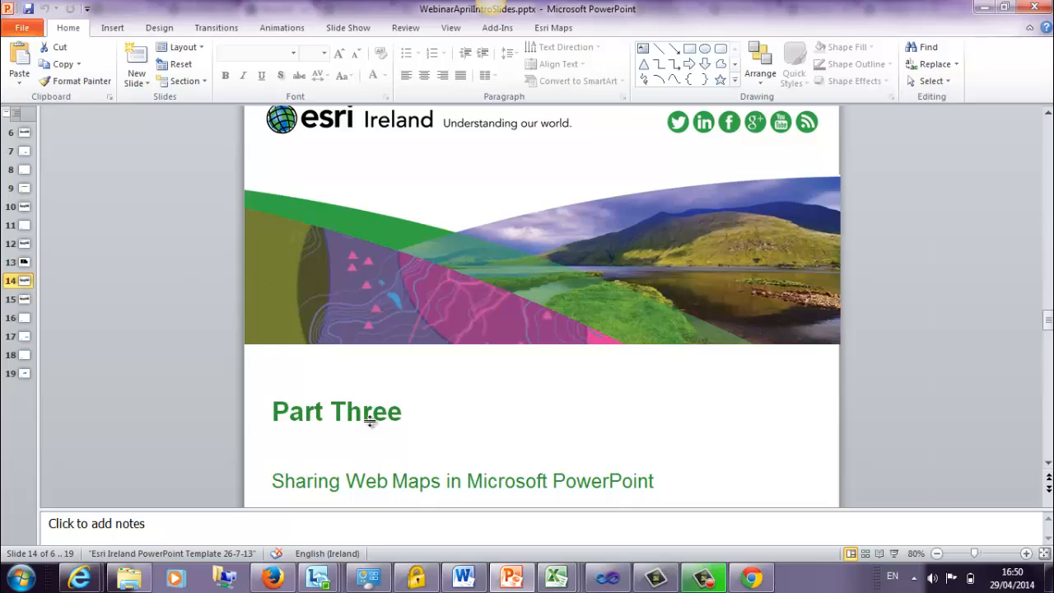
left_click(751, 578)
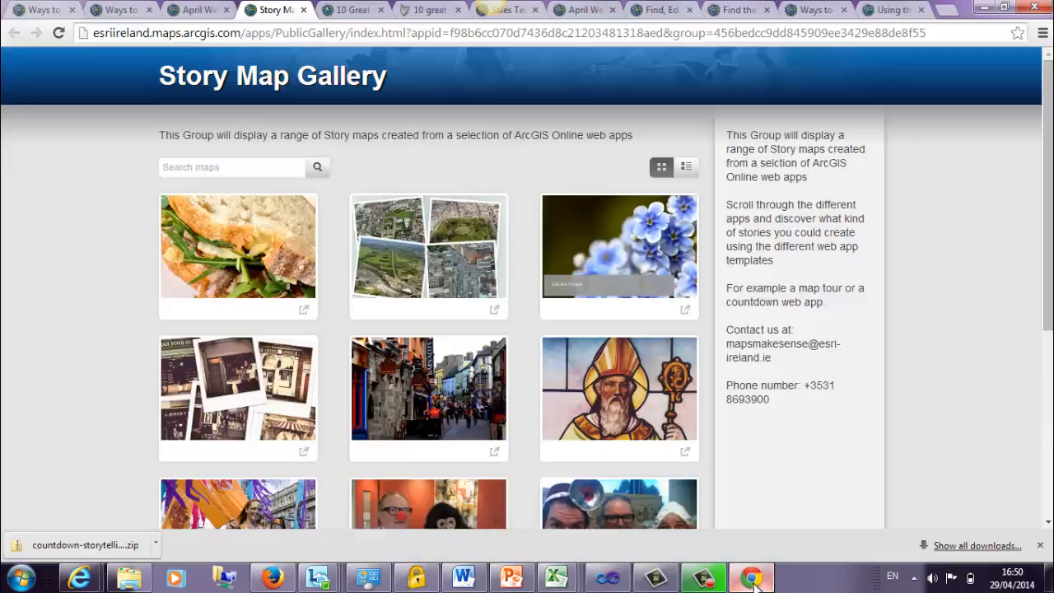
Step: Search Google for 'download Esri Maps for Office' and open the esri.com download page
left_click(946, 13)
type("www.google.com")
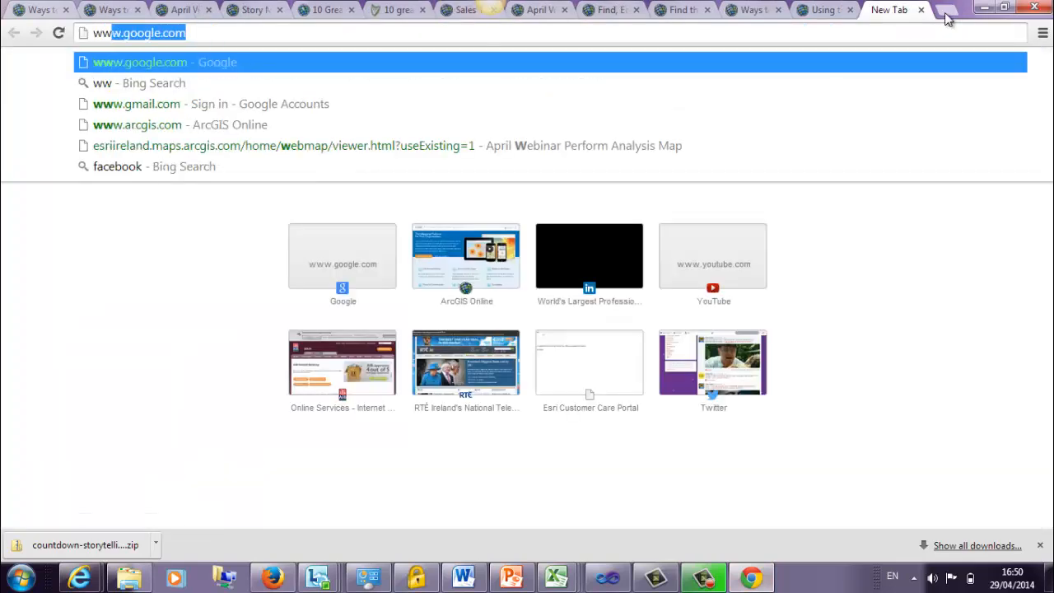
key("Return")
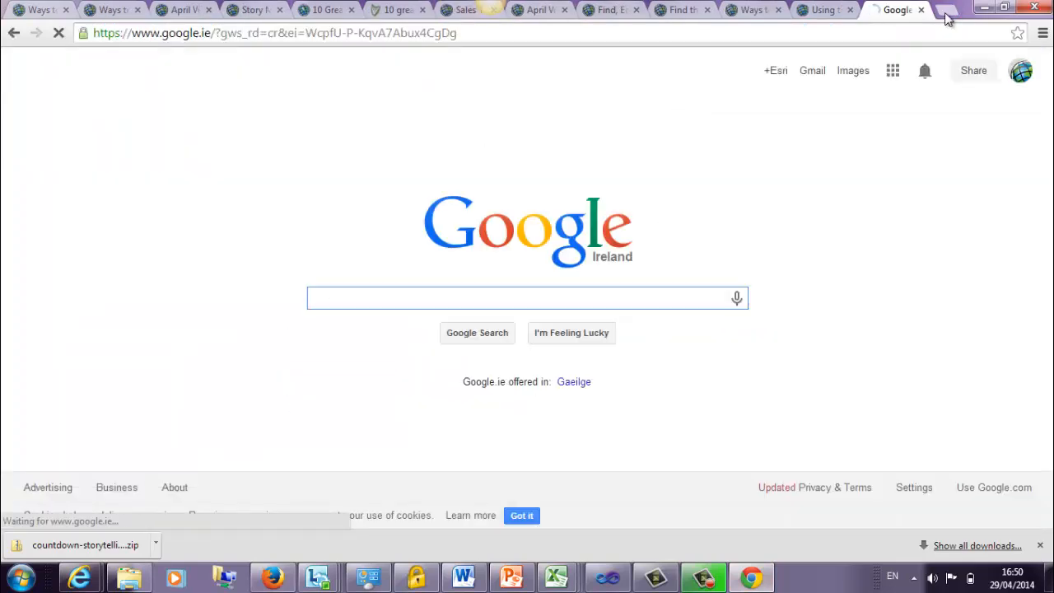
type("download")
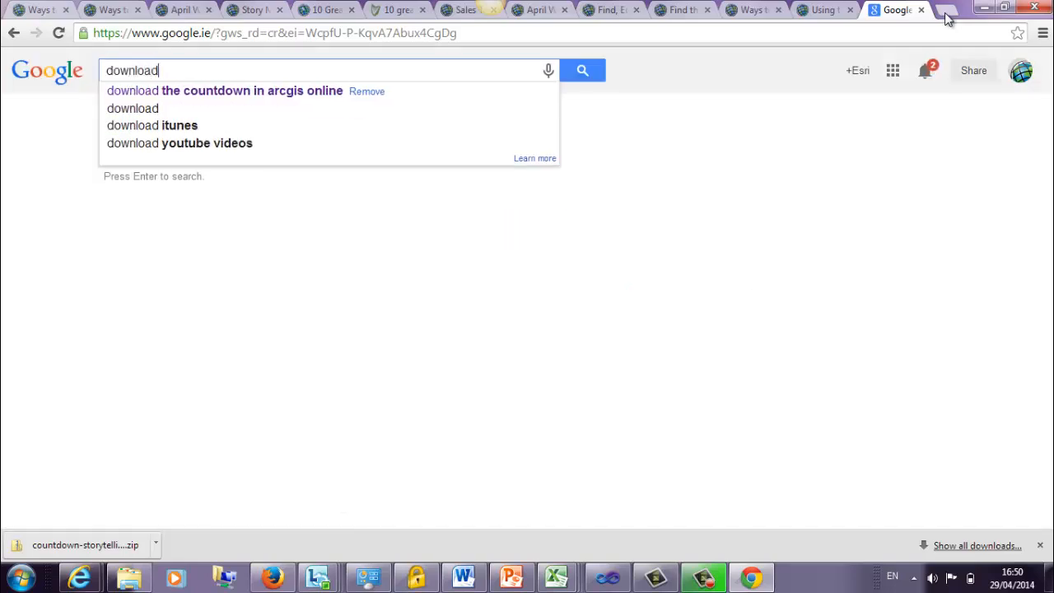
type(" Esri Map")
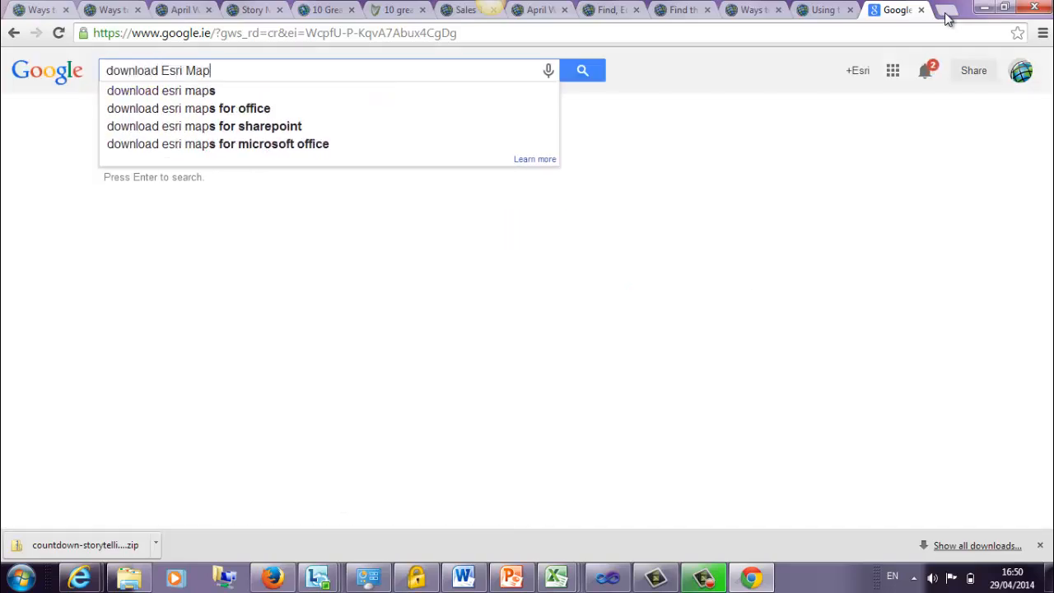
type("s for Office")
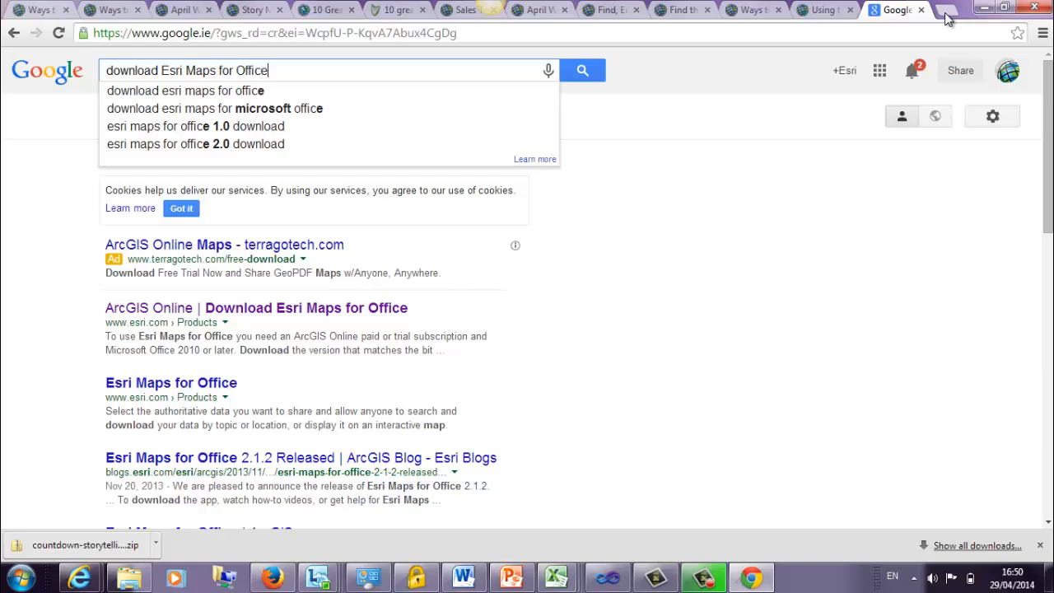
key("Return")
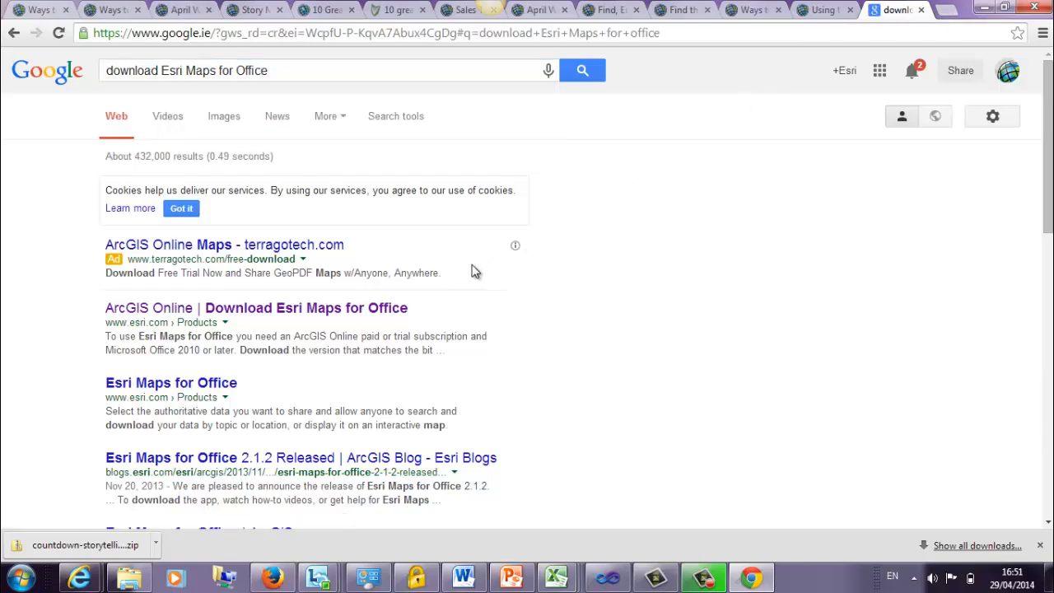
left_click(389, 311)
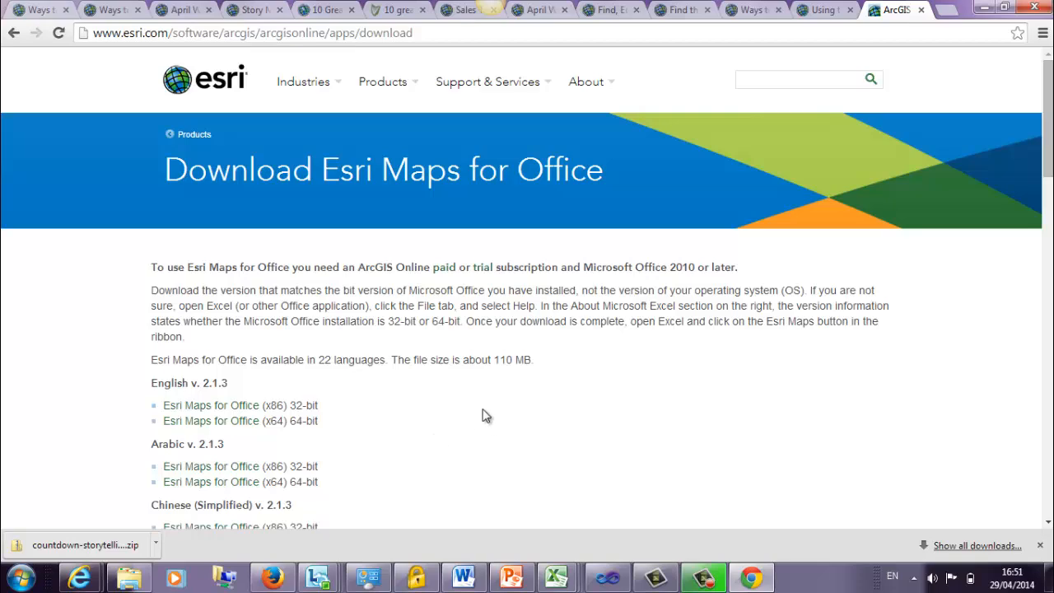
Step: Glance at Faults.csv in Excel, then return to the PowerPoint Part Three slide
mouse_move(553, 579)
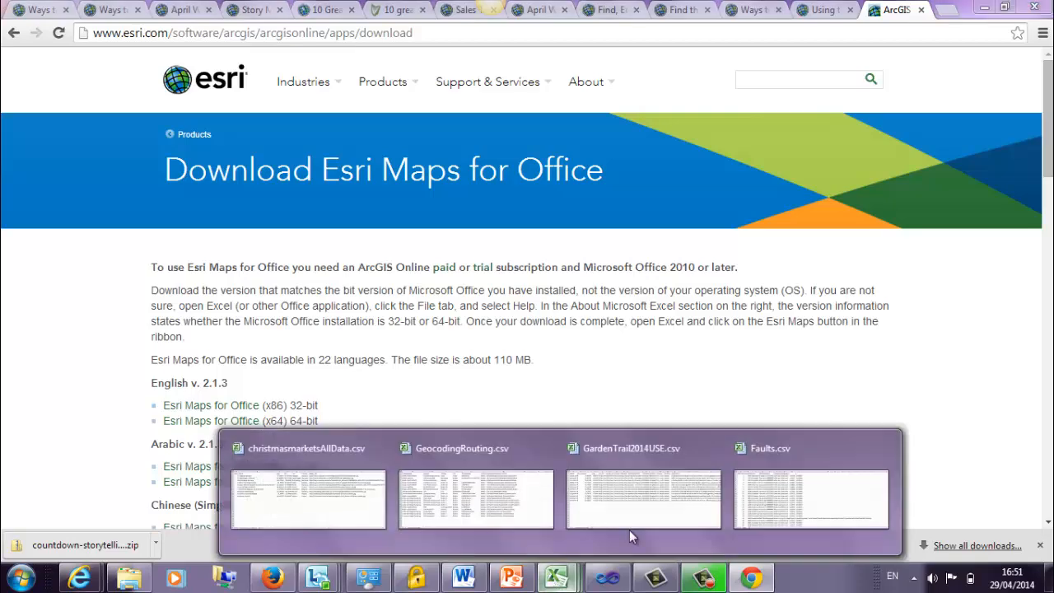
left_click(813, 491)
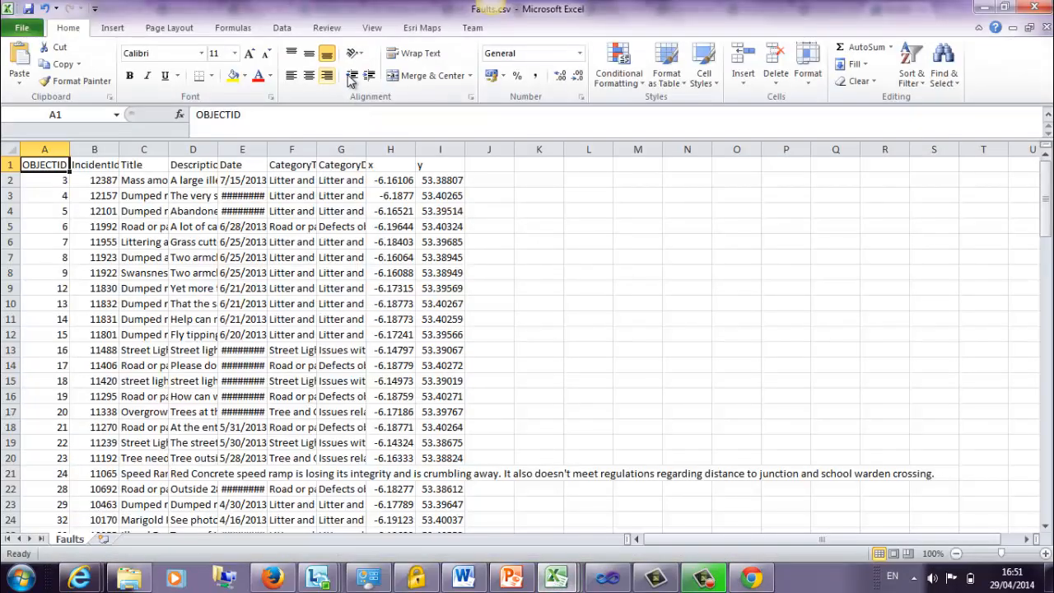
left_click(511, 578)
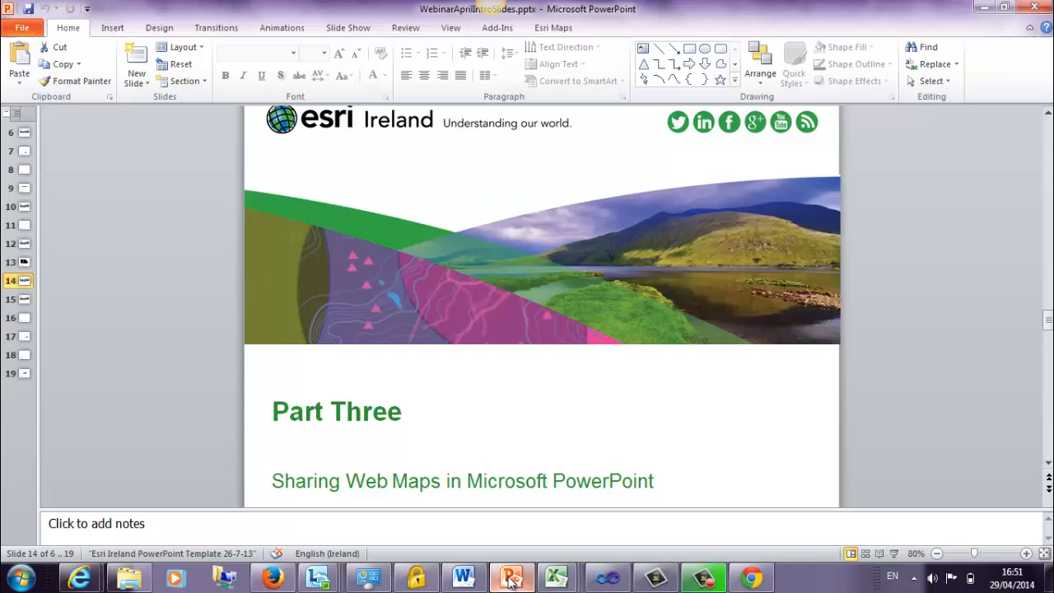
Step: Sign in to ArcGIS Online from the Esri Maps tab with the account username and password
left_click(551, 32)
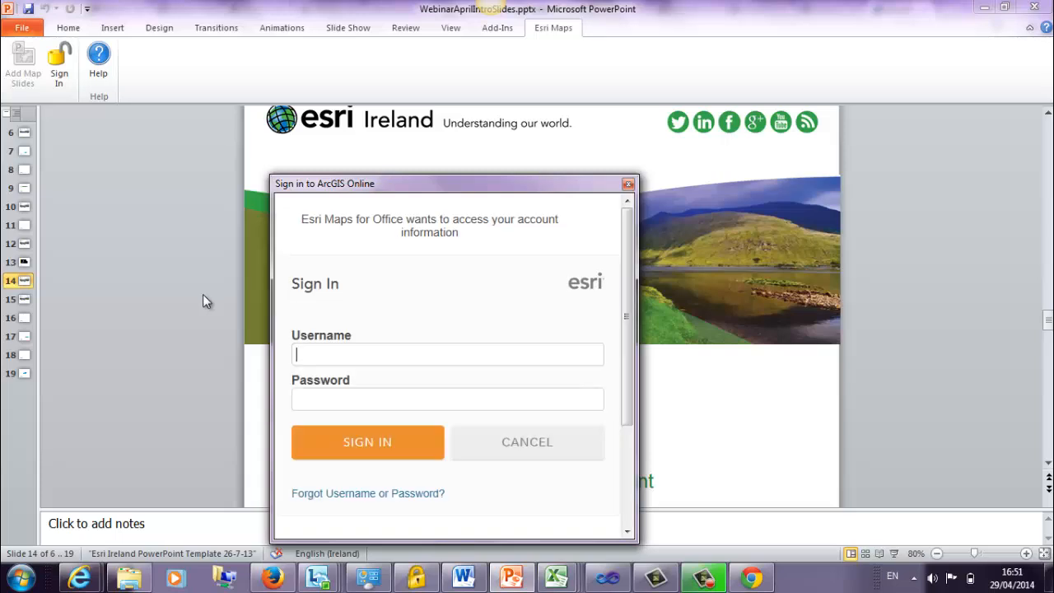
type("akilloran5")
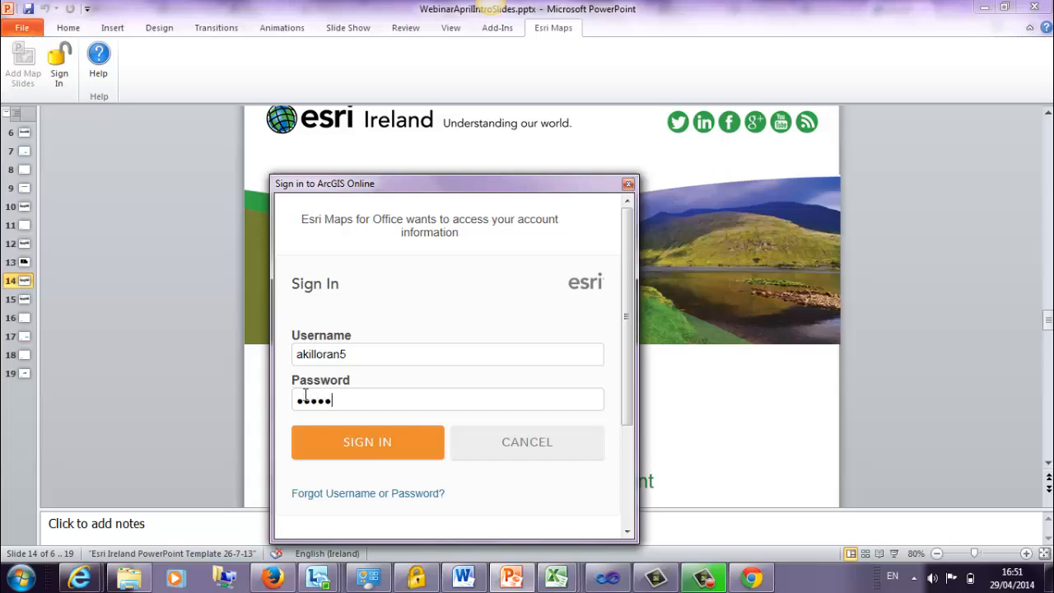
left_click(356, 444)
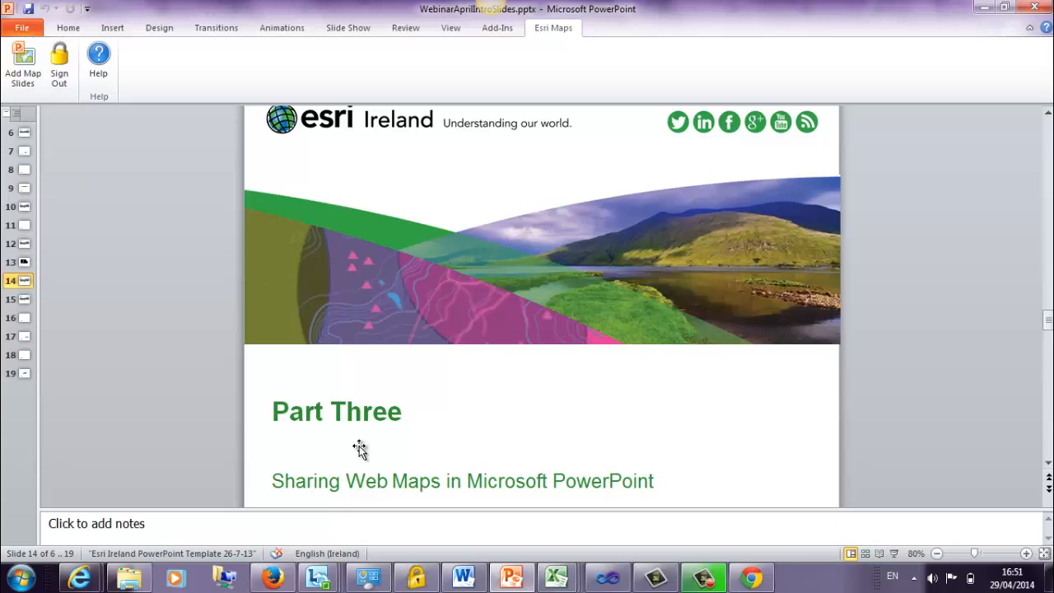
Step: In Add Map Slides, search 'aprilweb', open the April Webinar web map, and enlarge the window
left_click(24, 79)
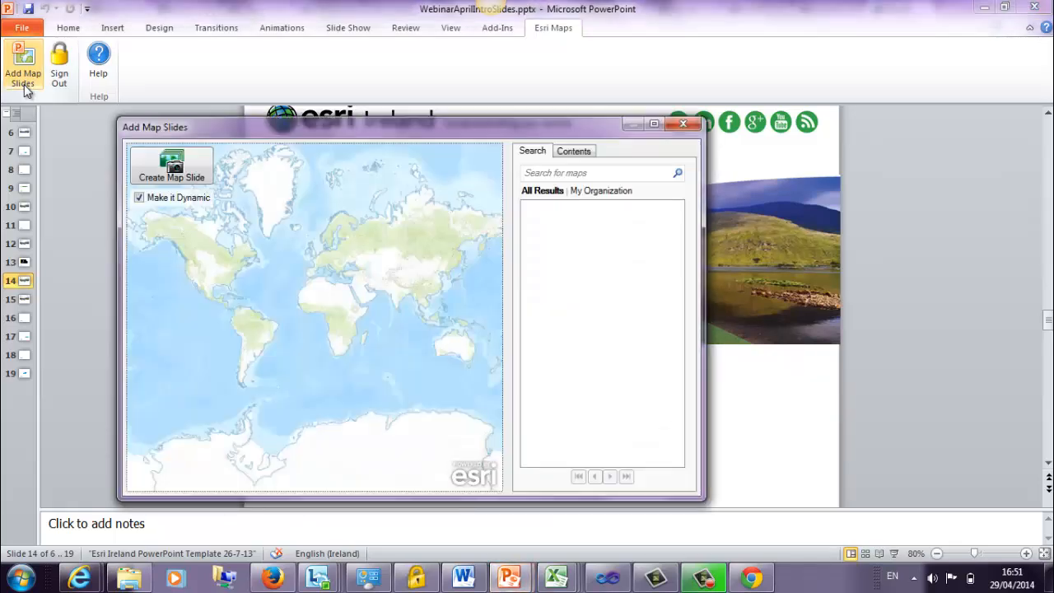
left_click(550, 174)
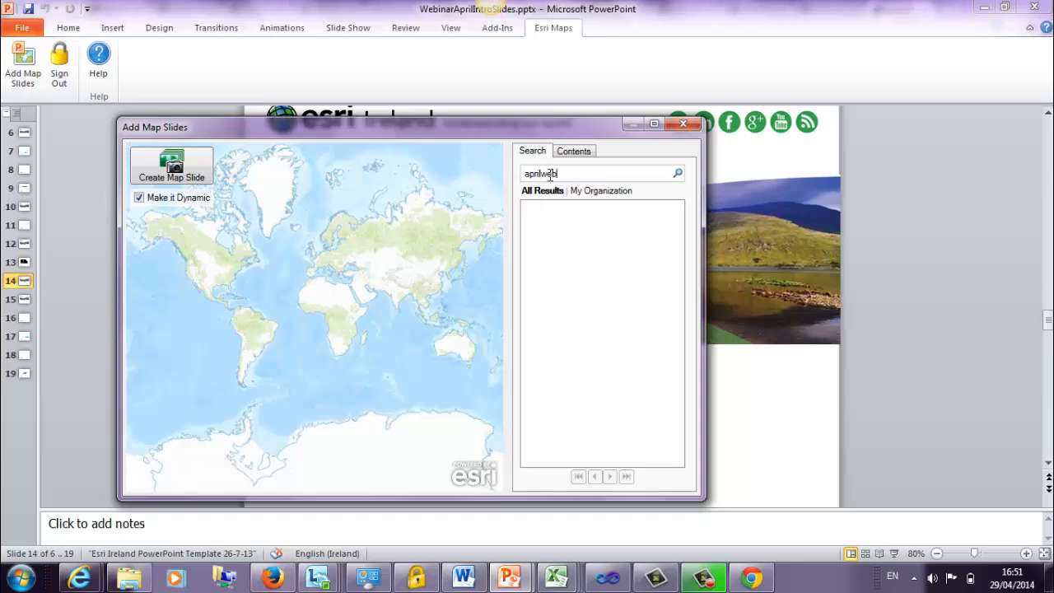
key("Return")
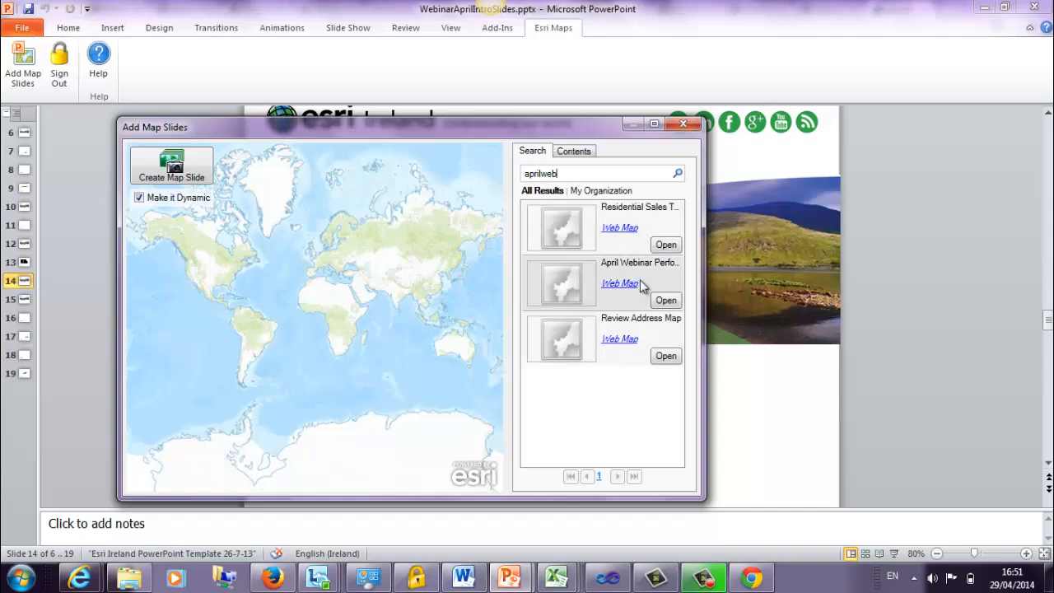
left_click(664, 301)
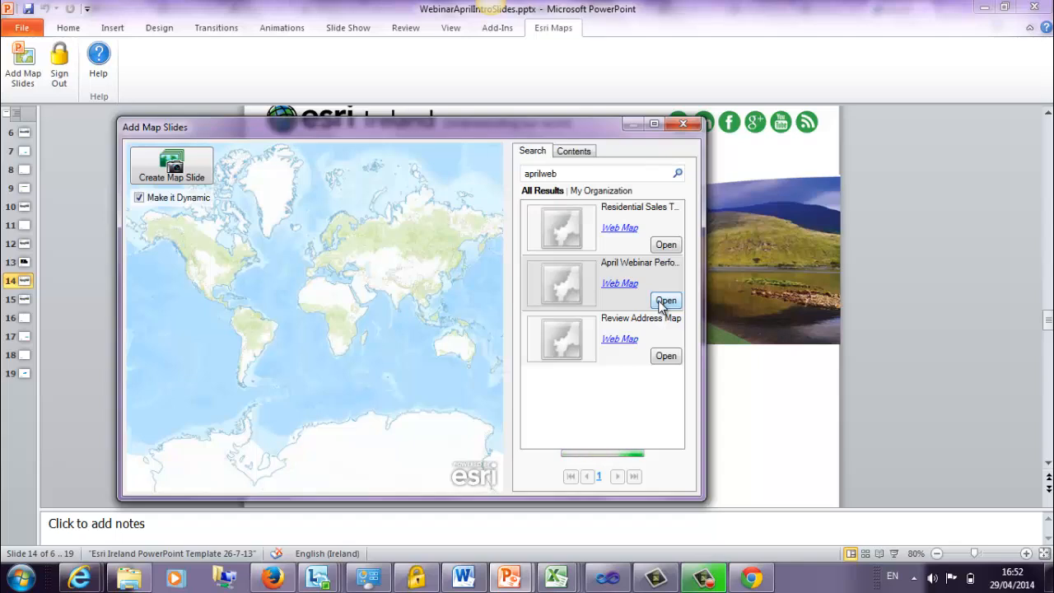
left_click_drag(700, 122, 839, 81)
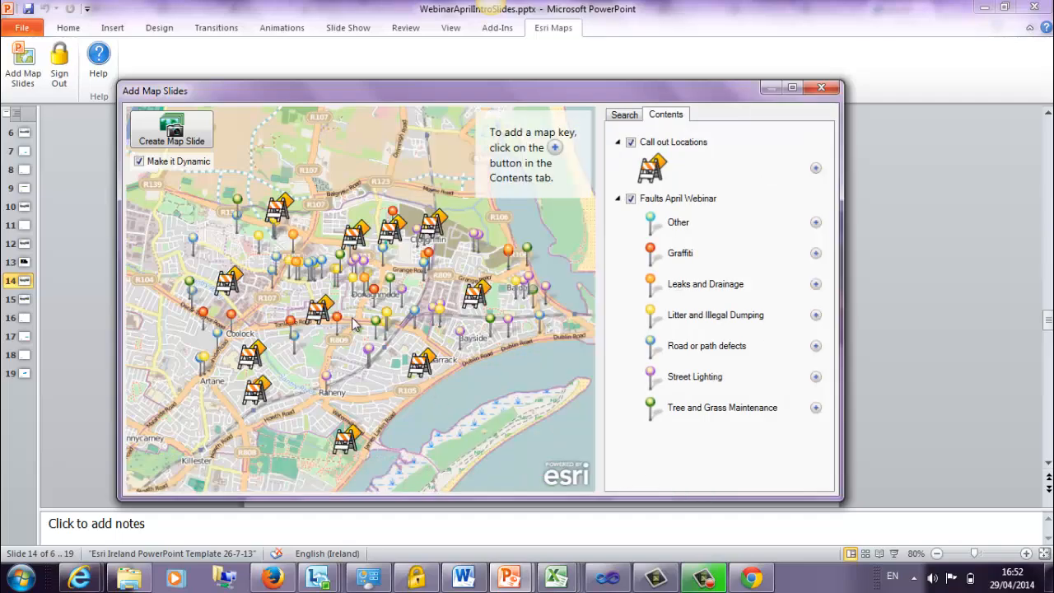
Step: Inspect a fault's details popup, then add Other and Graffiti to the map key
left_click(340, 257)
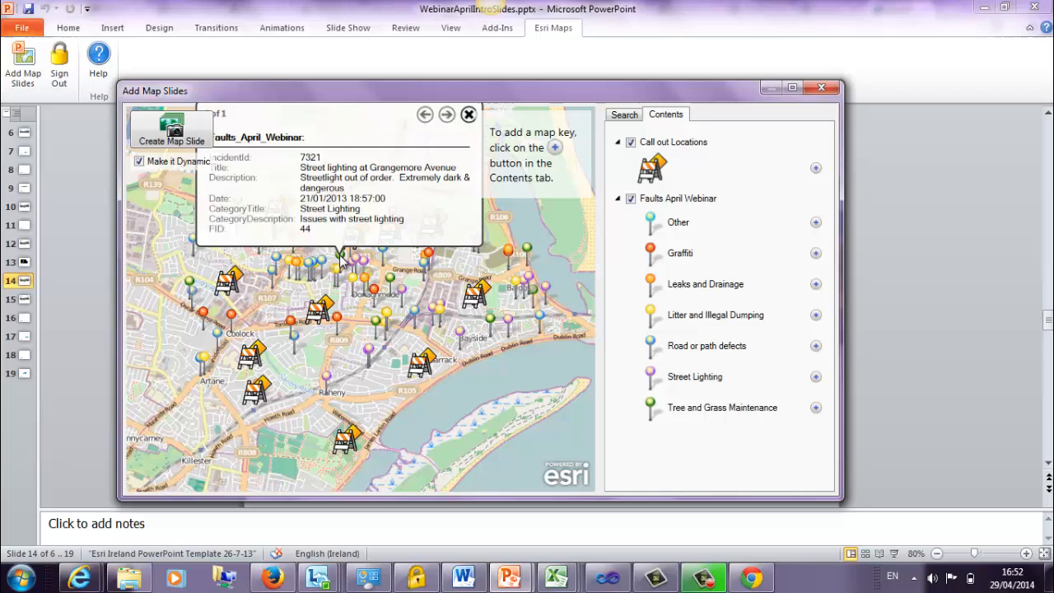
left_click(458, 129)
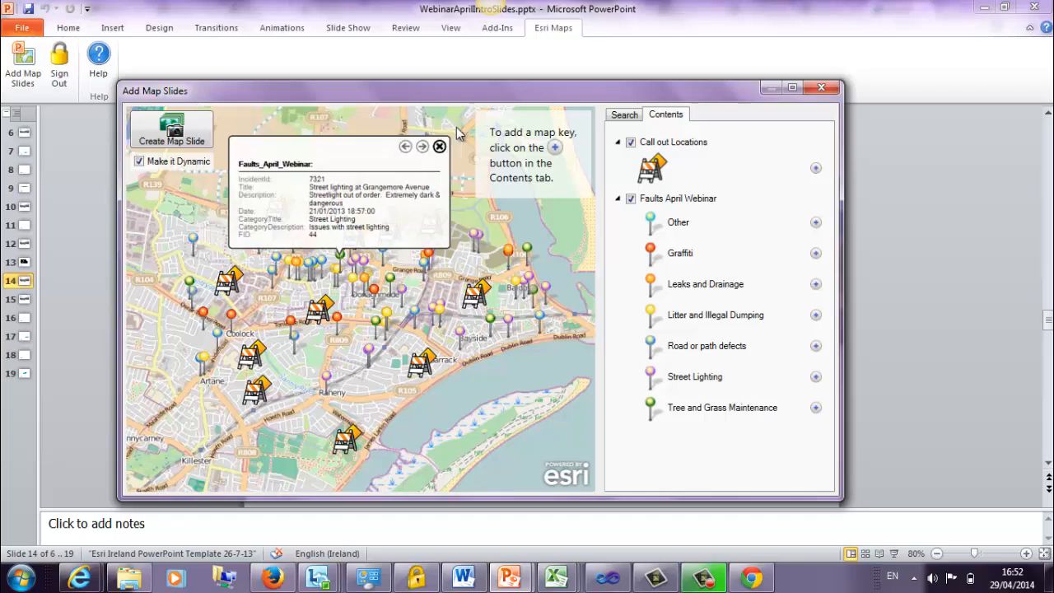
left_click(815, 222)
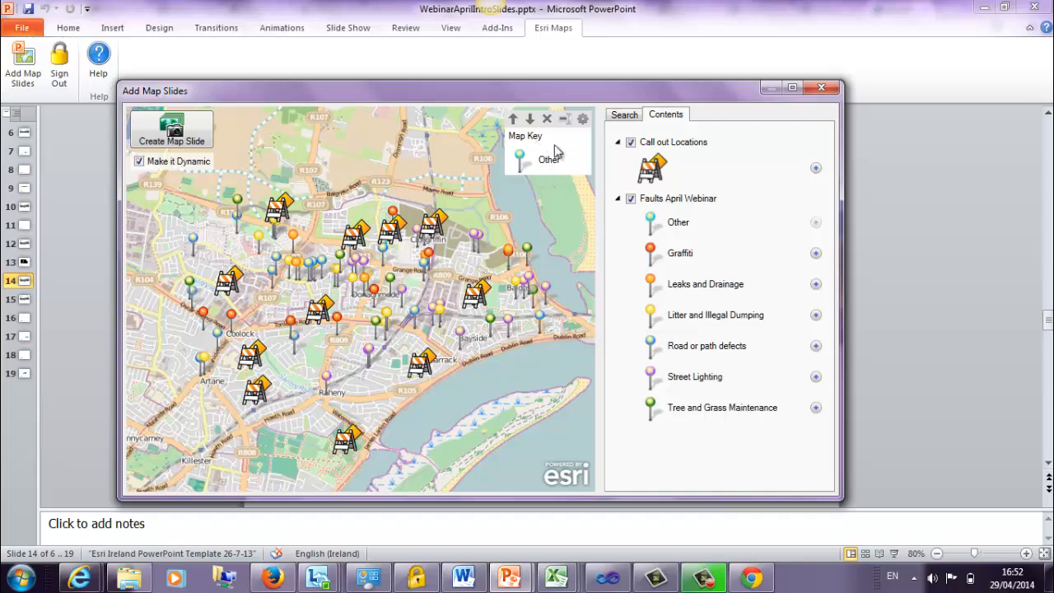
left_click(815, 253)
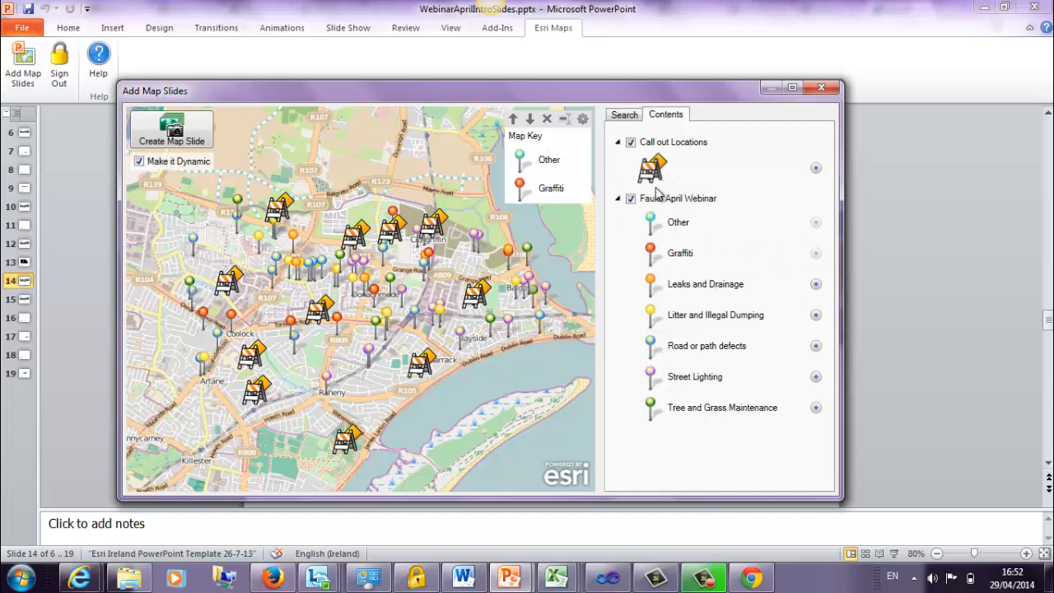
Step: Frame the fault map on the Donaghmede area, keeping 'Make it Dynamic' checked
mouse_move(582, 99)
left_mouse_down()
mouse_move(681, 153)
mouse_move(577, 321)
mouse_move(530, 228)
mouse_move(566, 105)
left_mouse_up()
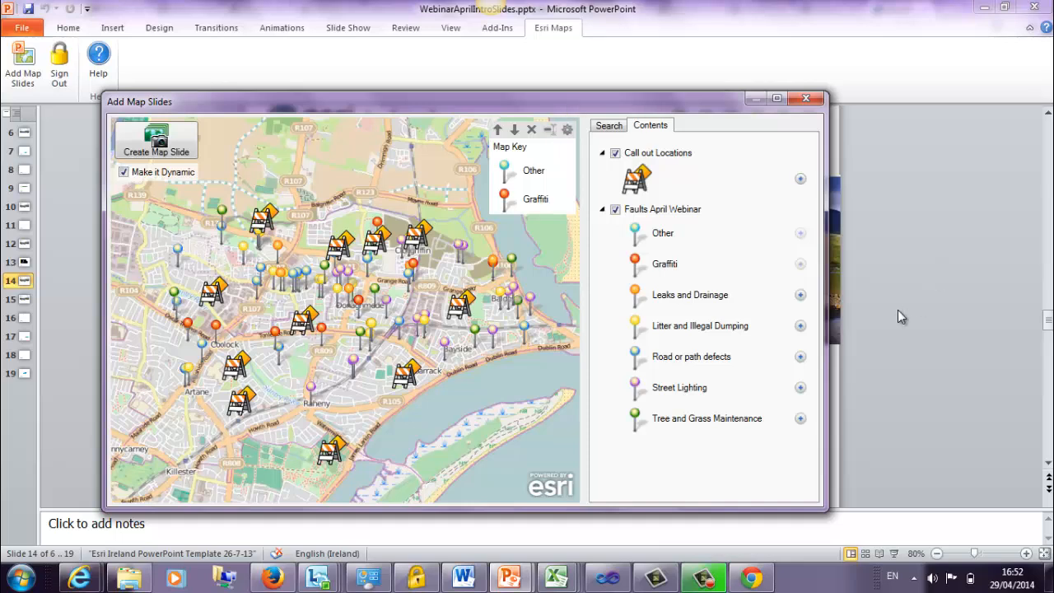
scroll(291, 332, "up", 3)
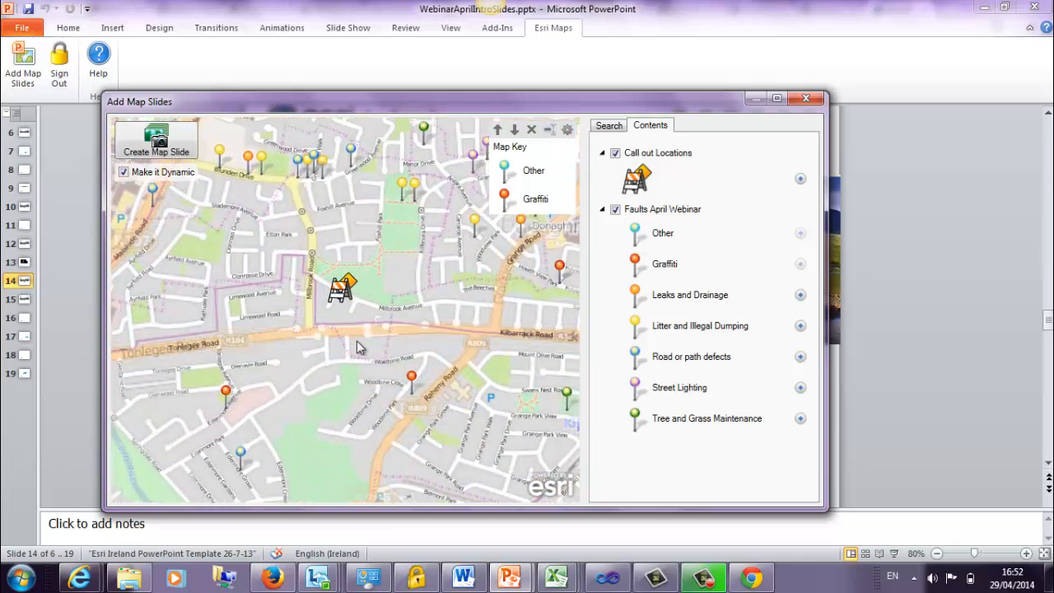
scroll(357, 340, "up", 3)
scroll(358, 362, "down", 5)
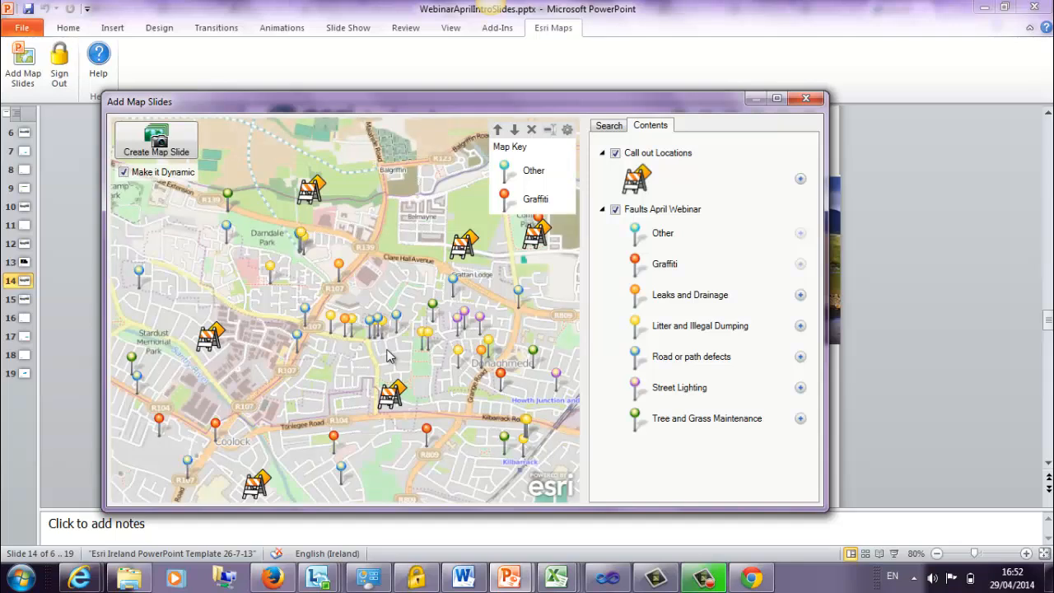
left_click(123, 173)
left_click(123, 172)
Step: Create the dynamic faults map slide and title it 'April webinar'
left_click(160, 153)
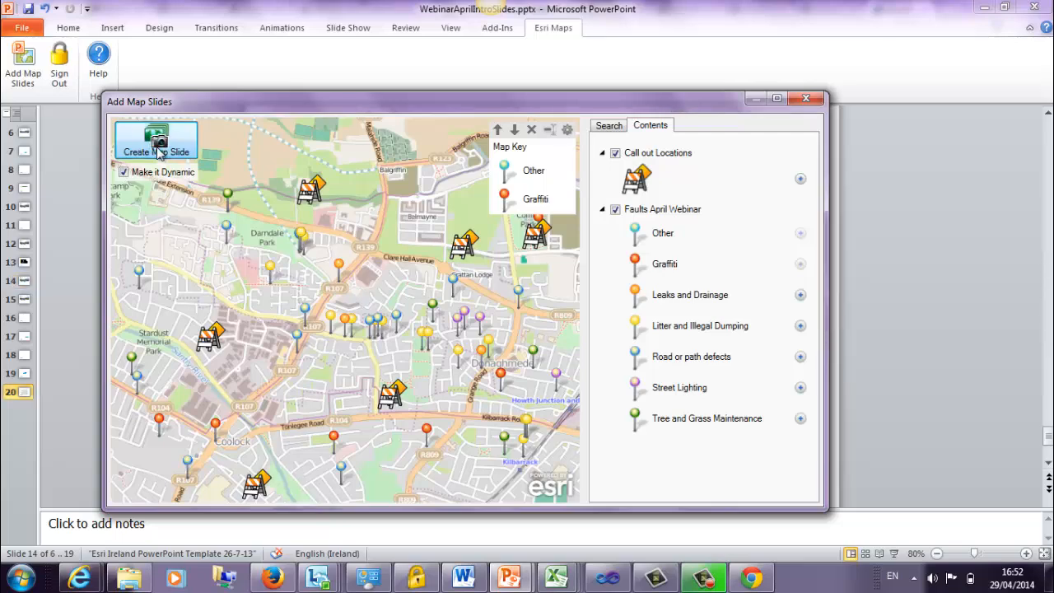
left_click_drag(694, 111, 704, 487)
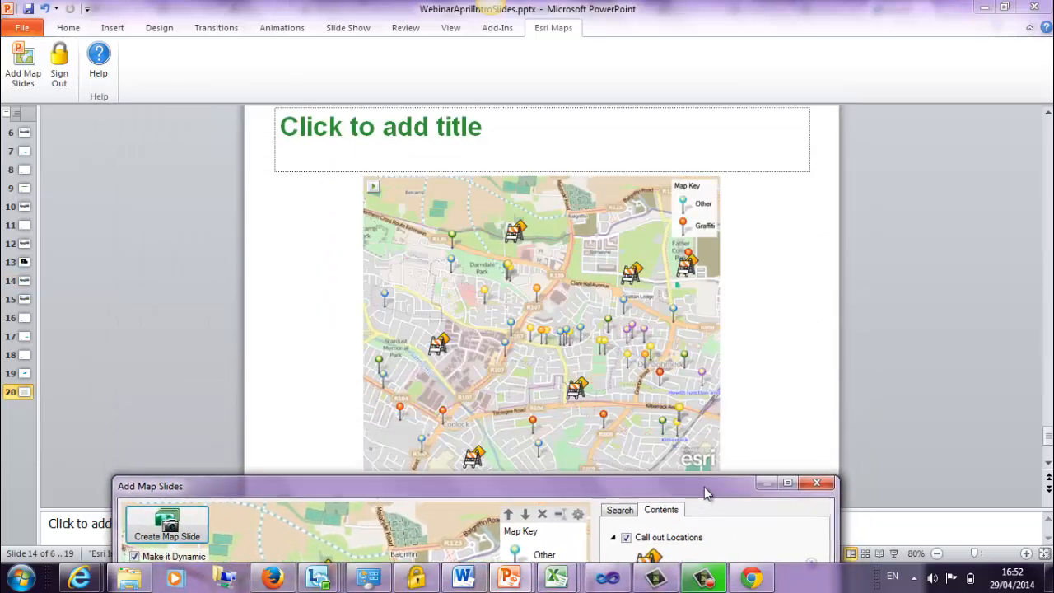
left_click(490, 130)
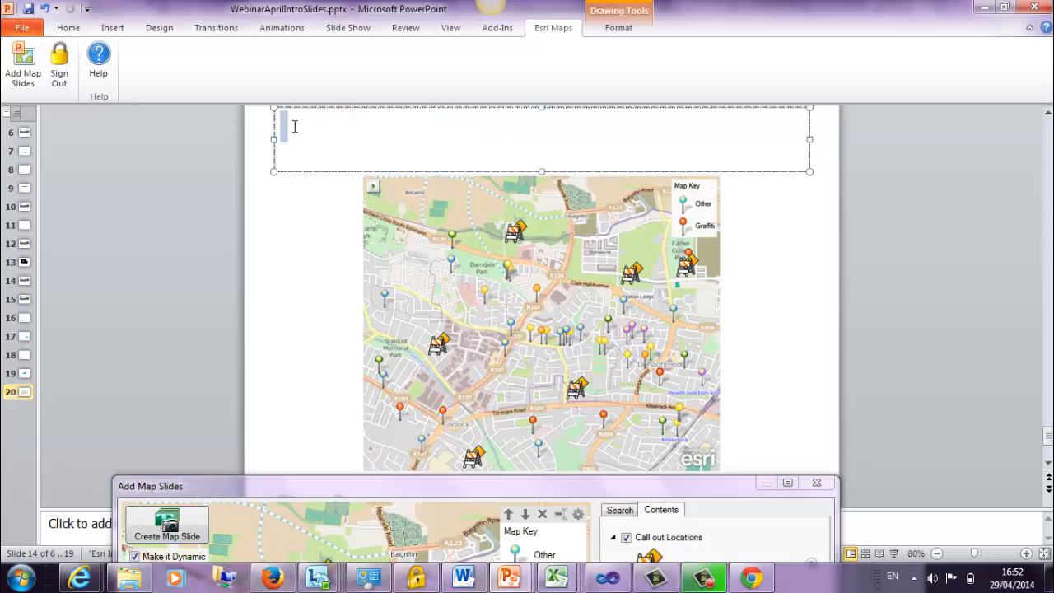
type("April w")
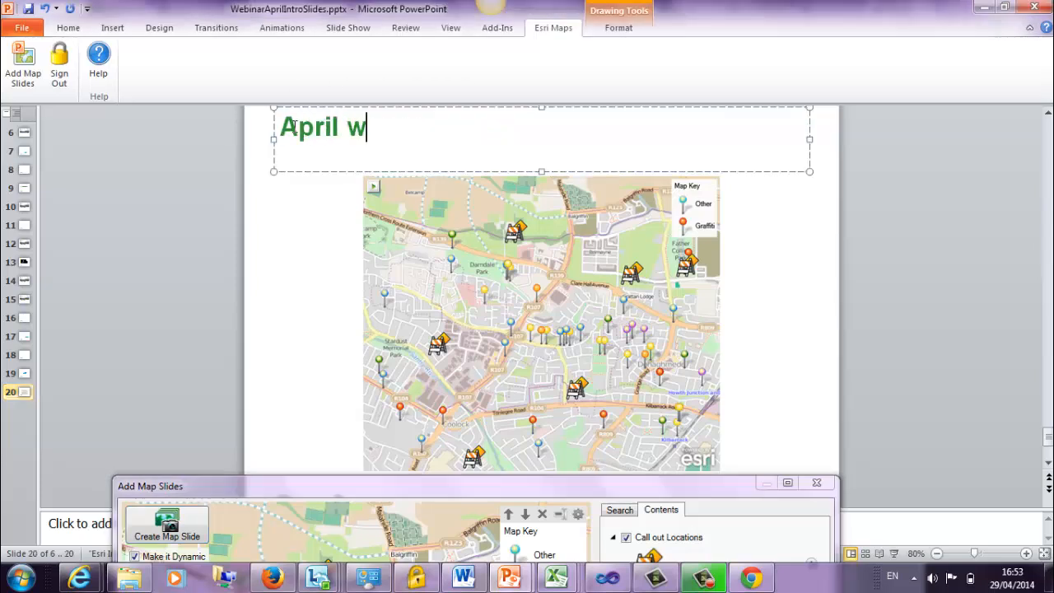
type("ebinar")
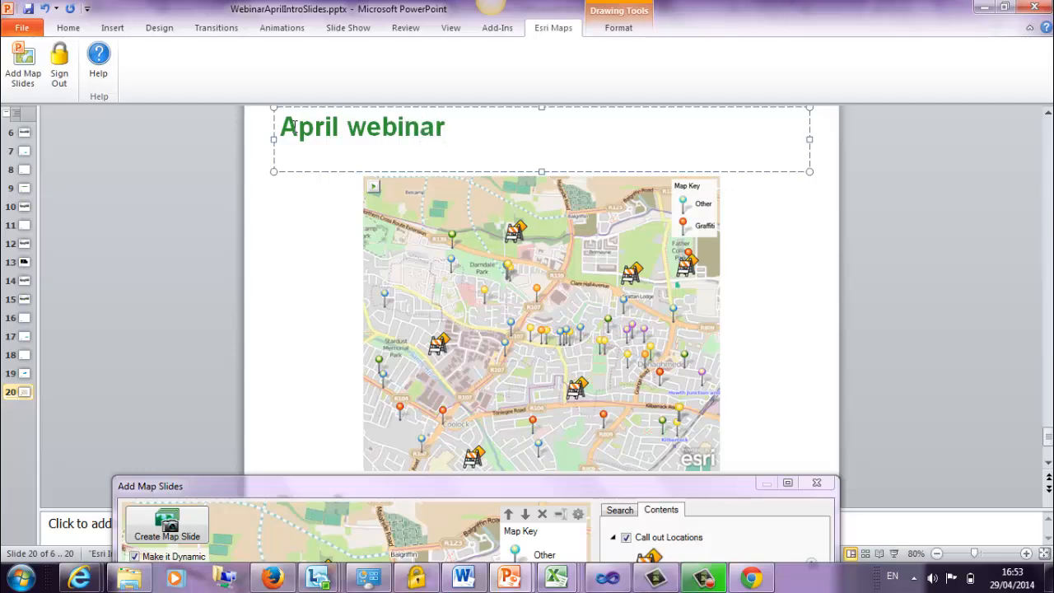
left_click(326, 219)
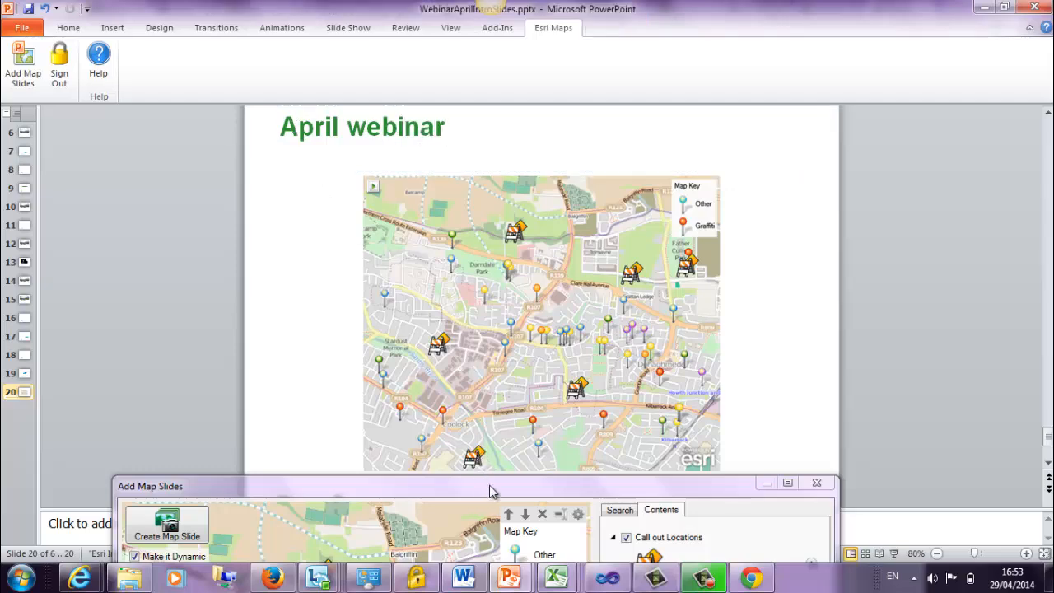
Step: Go to slide 15, 'Part Four', and close the Add Map Slides window
left_click_drag(489, 492, 497, 245)
left_click_drag(538, 371, 537, 122)
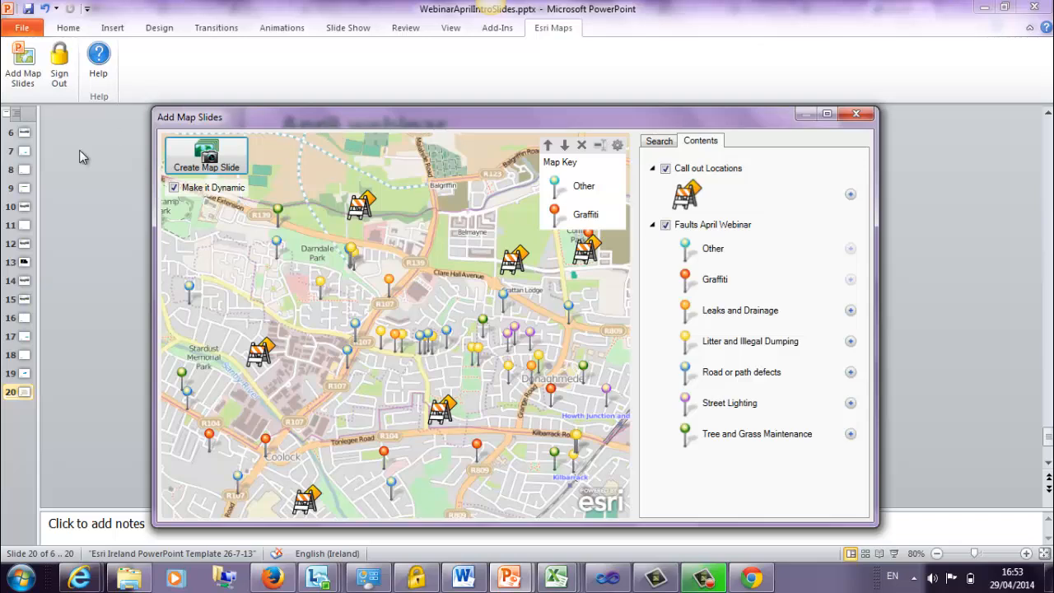
left_click(24, 301)
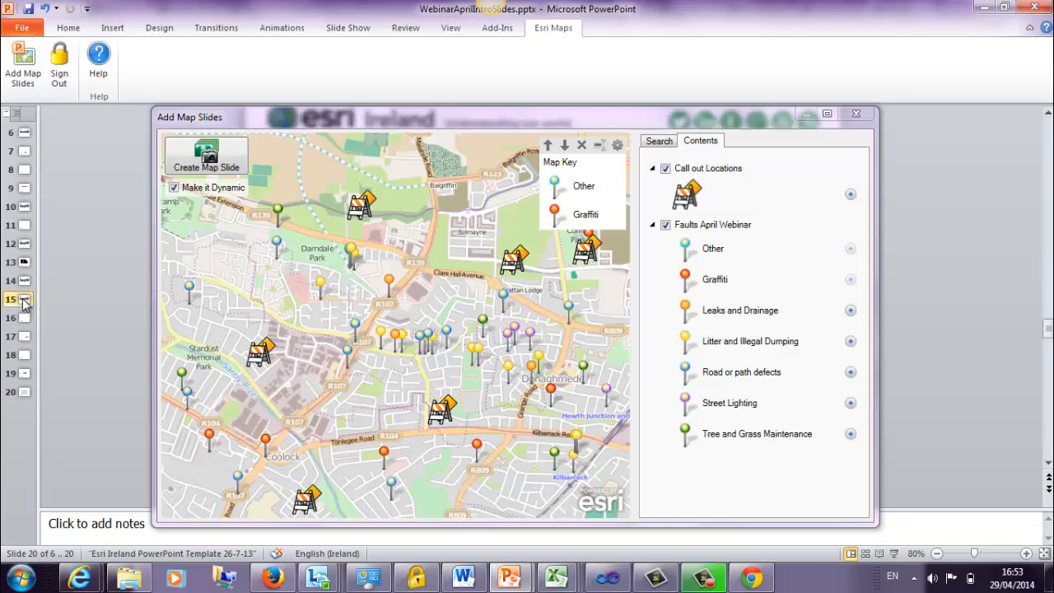
left_click(864, 115)
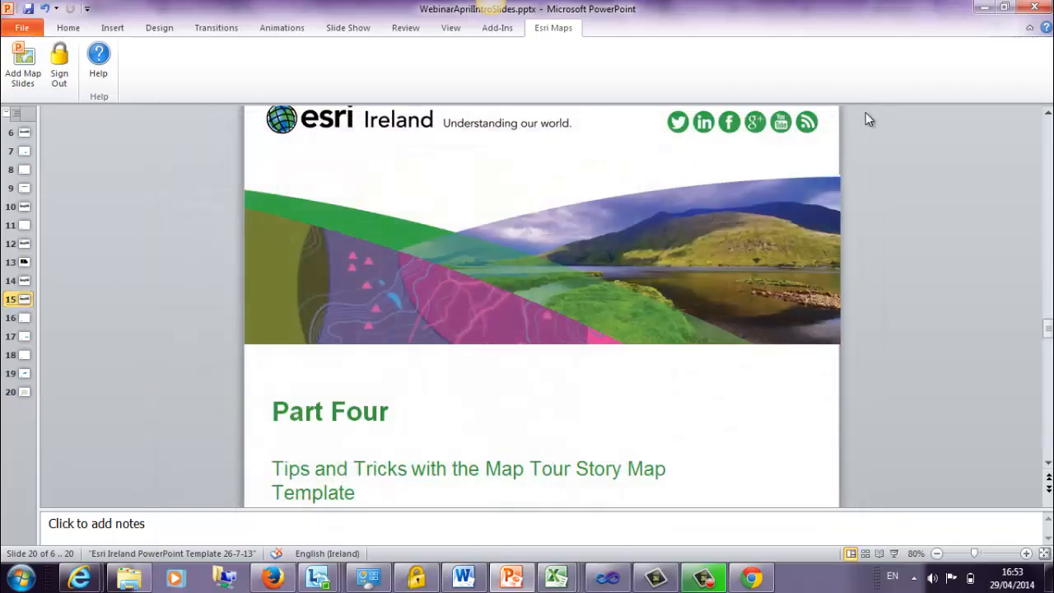